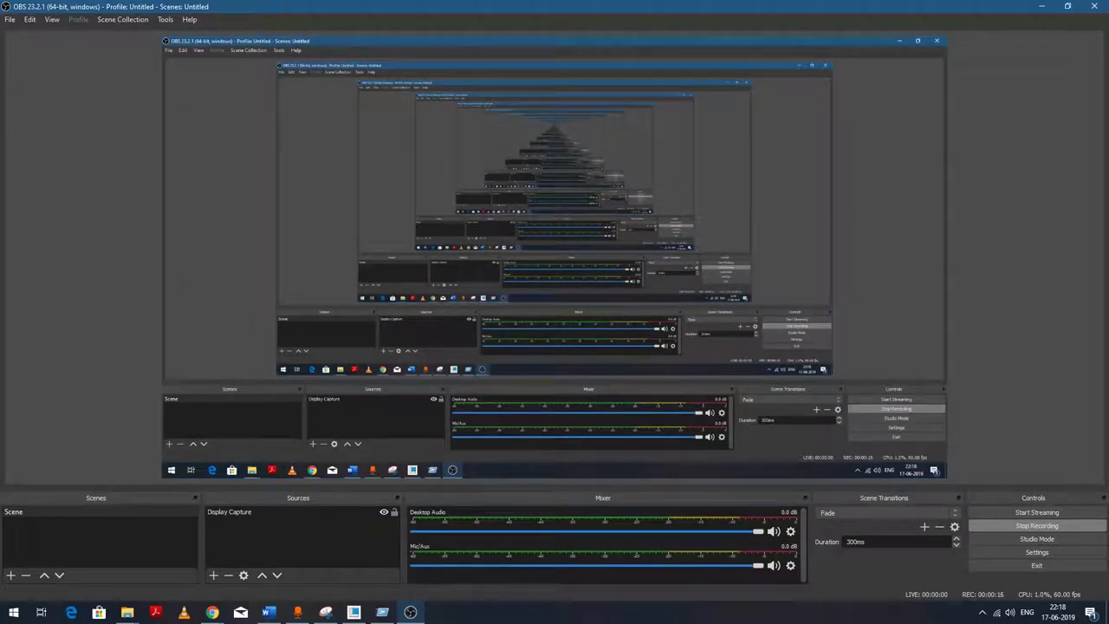
Switch to Creo Parametric and create a new solid part with the default template and the proposed file name.
{"action": "left_click", "coordinate": [355, 613]}
{"action": "left_click", "coordinate": [13, 57]}
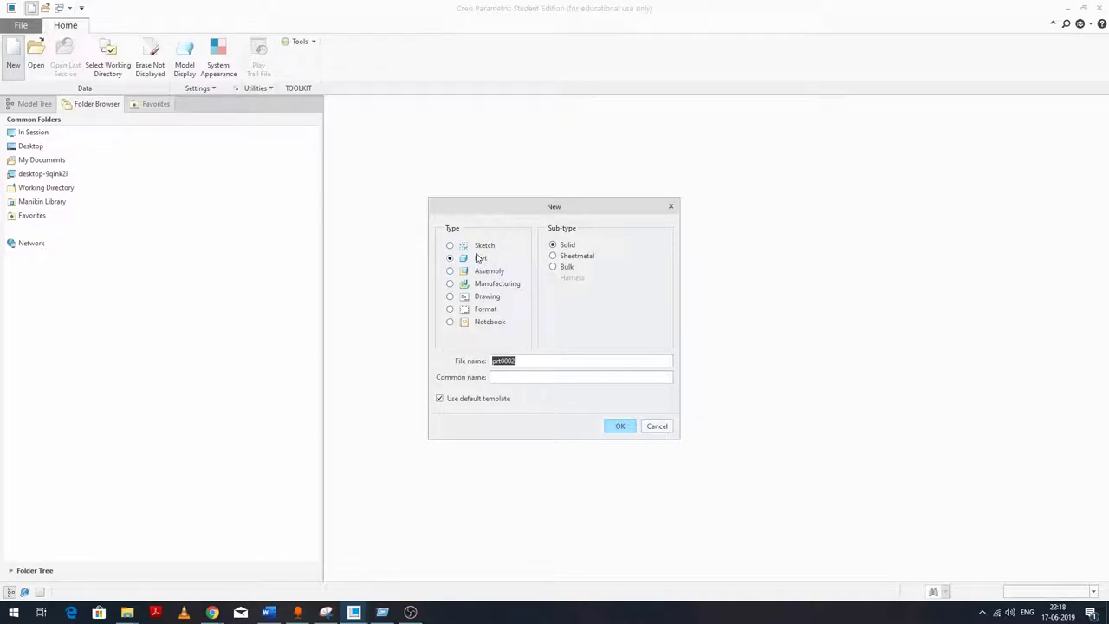
{"action": "left_click", "coordinate": [620, 427]}
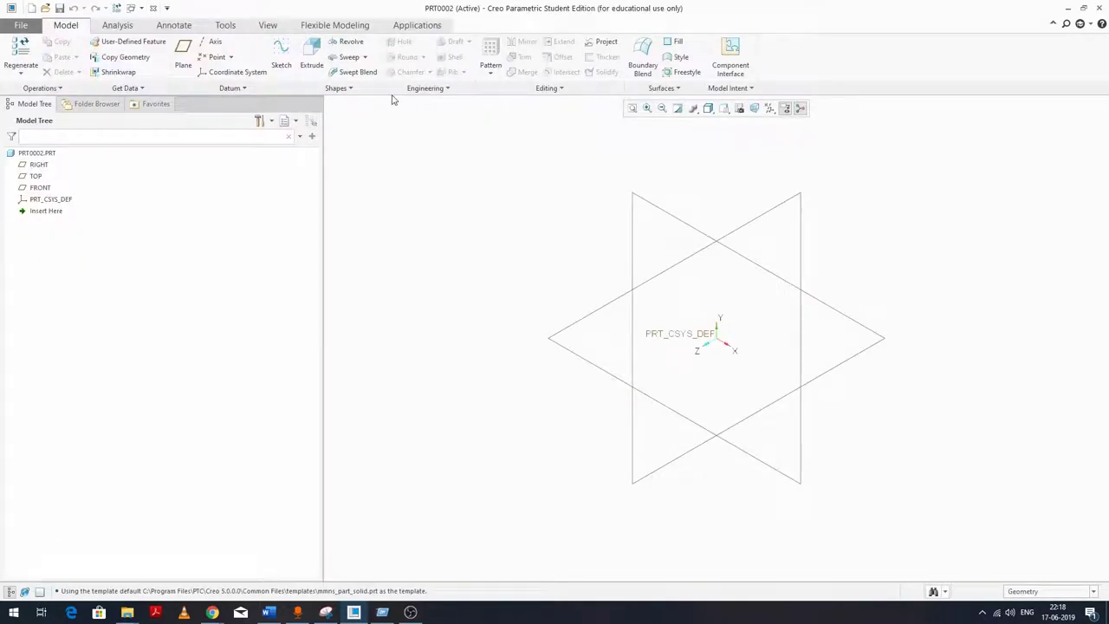
Start a sketch on the FRONT datum plane, with the RIGHT plane as the right-facing orientation reference.
{"action": "left_click", "coordinate": [280, 60]}
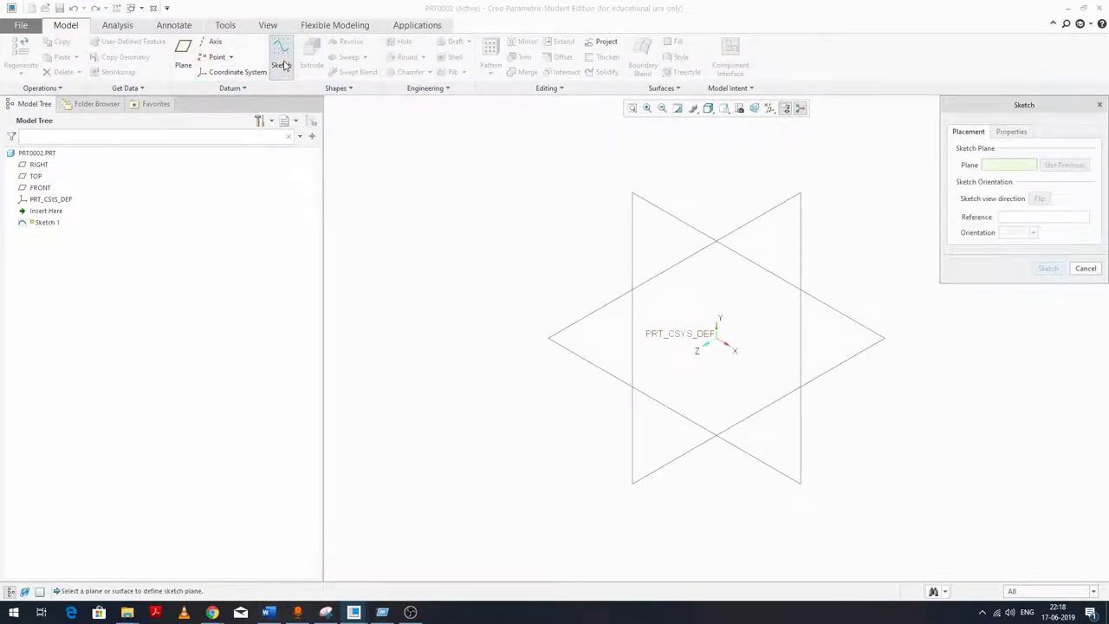
{"action": "left_click", "coordinate": [631, 199]}
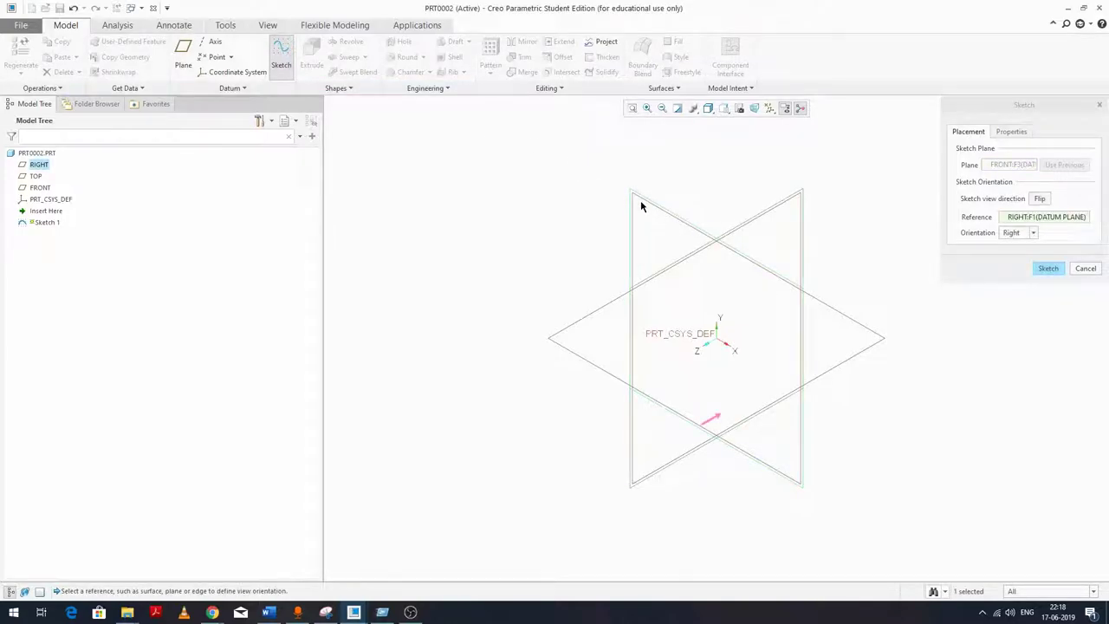
{"action": "left_click", "coordinate": [1048, 268]}
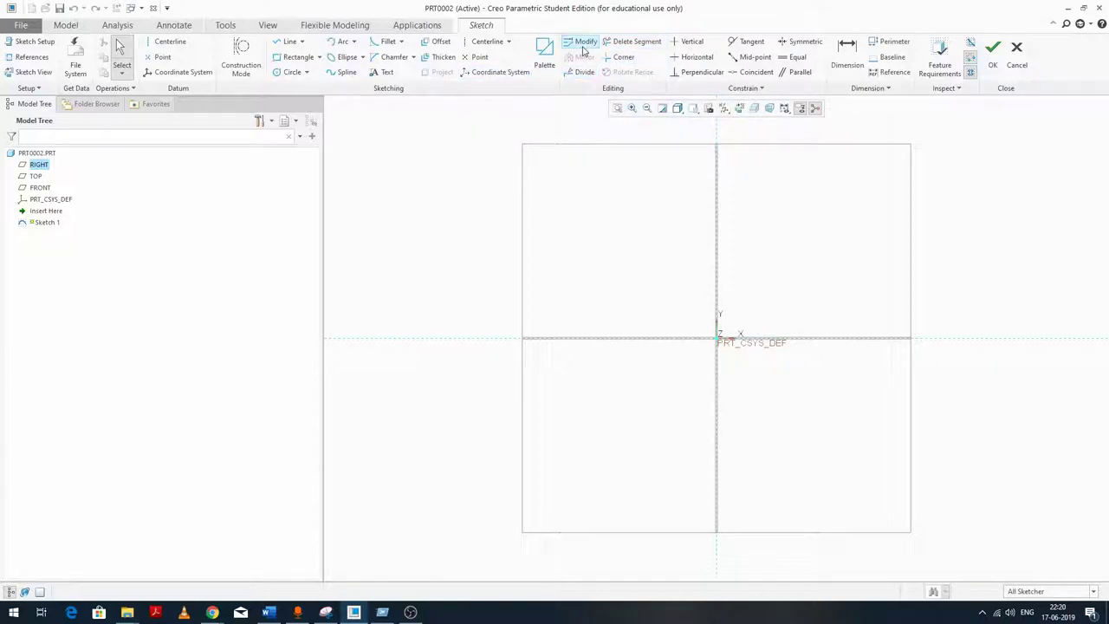
Sketch an open zigzag chain of five connected lines above the horizontal reference, crossing the vertical reference.
{"action": "left_click", "coordinate": [290, 41]}
{"action": "left_click", "coordinate": [640, 193]}
{"action": "left_click", "coordinate": [694, 257]}
{"action": "left_click", "coordinate": [774, 196]}
{"action": "left_click", "coordinate": [827, 260]}
{"action": "left_click", "coordinate": [861, 199]}
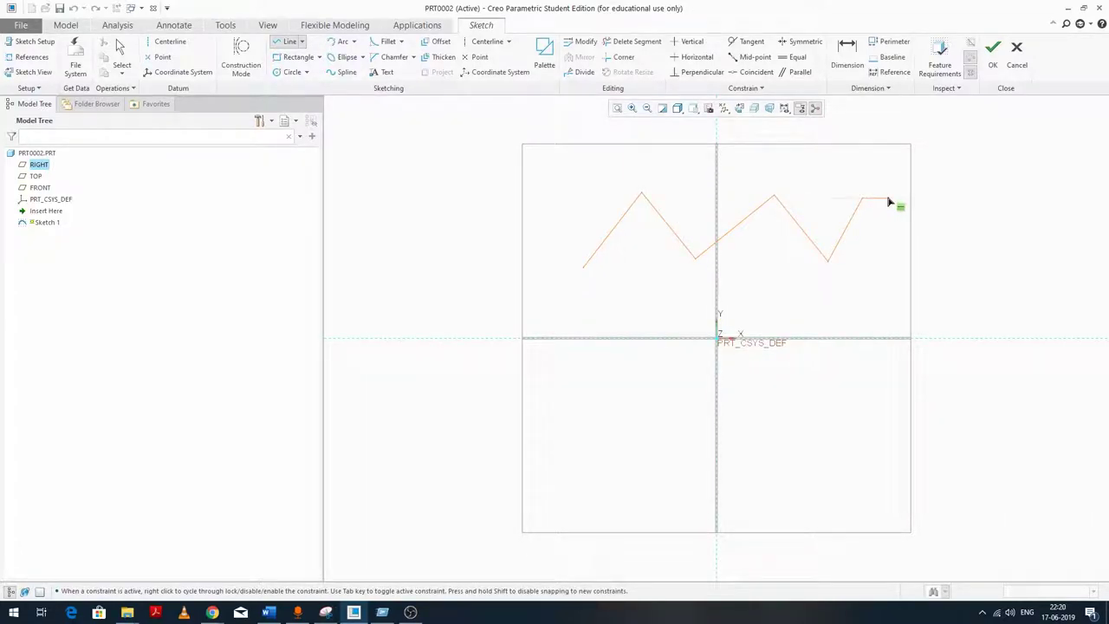
{"action": "middle_click", "coordinate": [885, 196]}
Sketch a rectangle about 191 mm wide and 161 mm high across the horizontal reference, right of the zigzag.
{"action": "scroll", "coordinate": [604, 221], "scroll_direction": "down", "scroll_amount": 2}
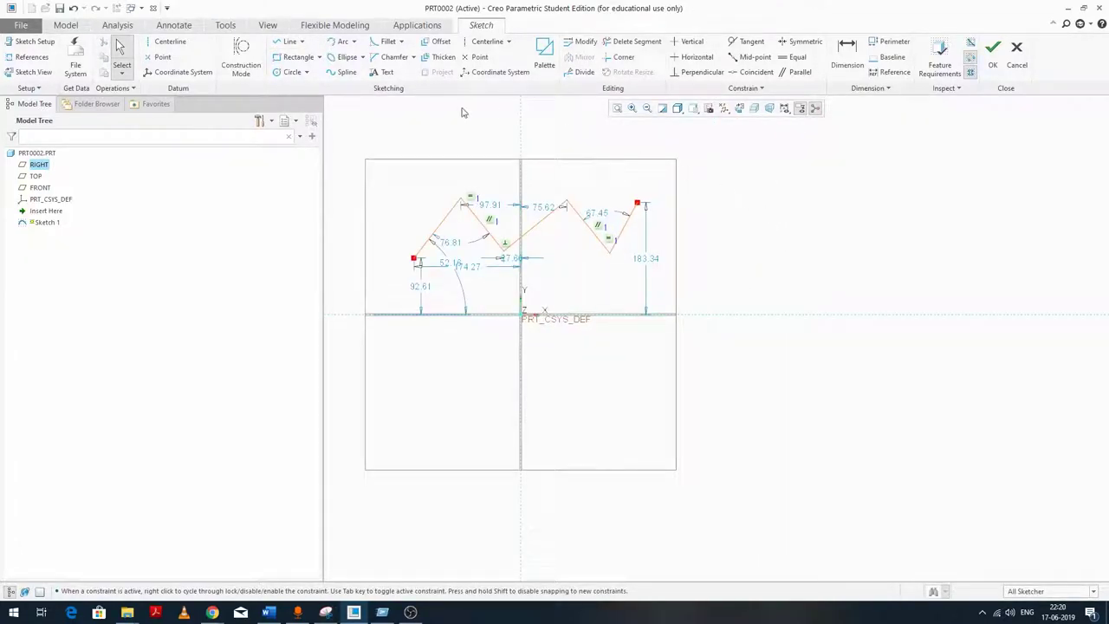
{"action": "left_click", "coordinate": [297, 57]}
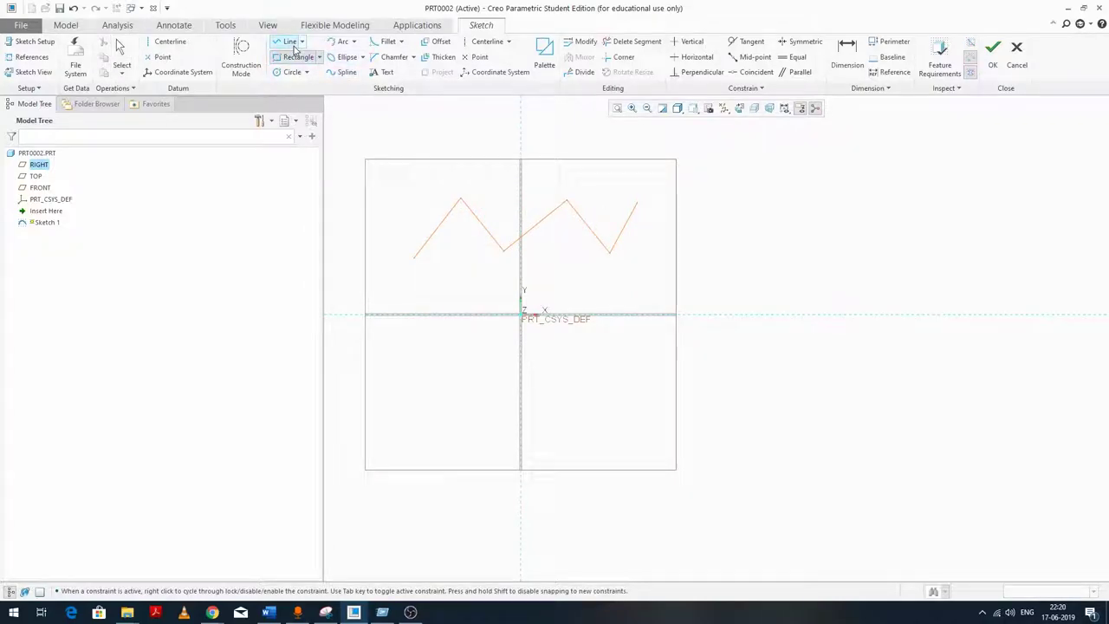
{"action": "left_click", "coordinate": [772, 258]}
{"action": "left_click", "coordinate": [892, 357]}
{"action": "middle_click", "coordinate": [972, 250]}
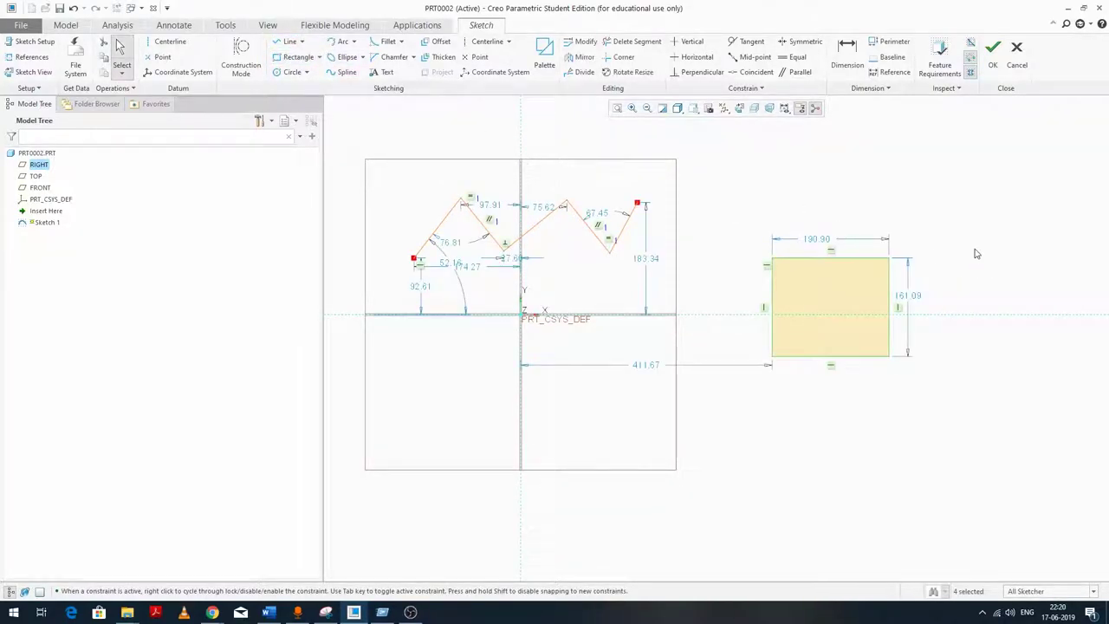
Set the rectangle's width to 5000 mm.
{"action": "scroll", "coordinate": [865, 280], "scroll_direction": "down", "scroll_amount": 1}
{"action": "scroll", "coordinate": [865, 281], "scroll_direction": "up", "scroll_amount": 1}
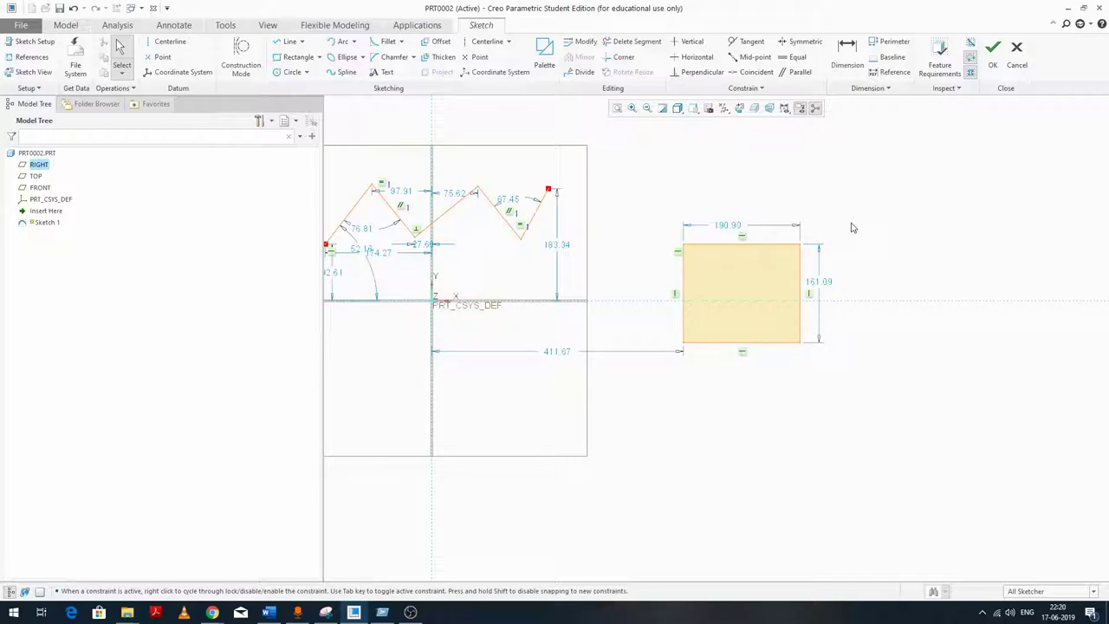
{"action": "double_click", "coordinate": [732, 227]}
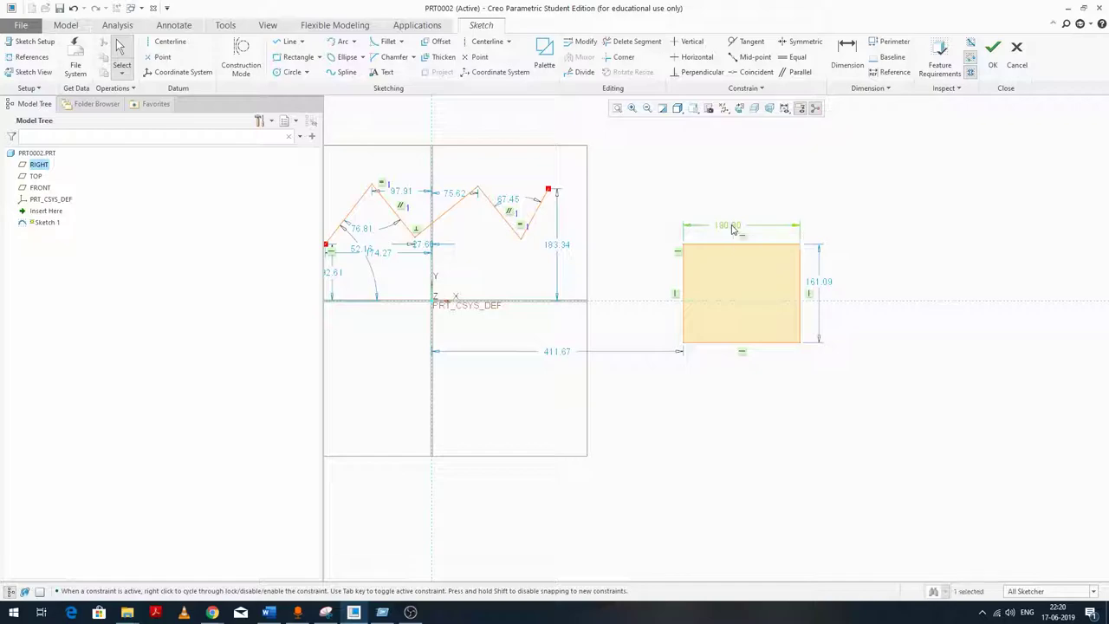
{"action": "type", "text": "1000"}
{"action": "key", "text": "Return"}
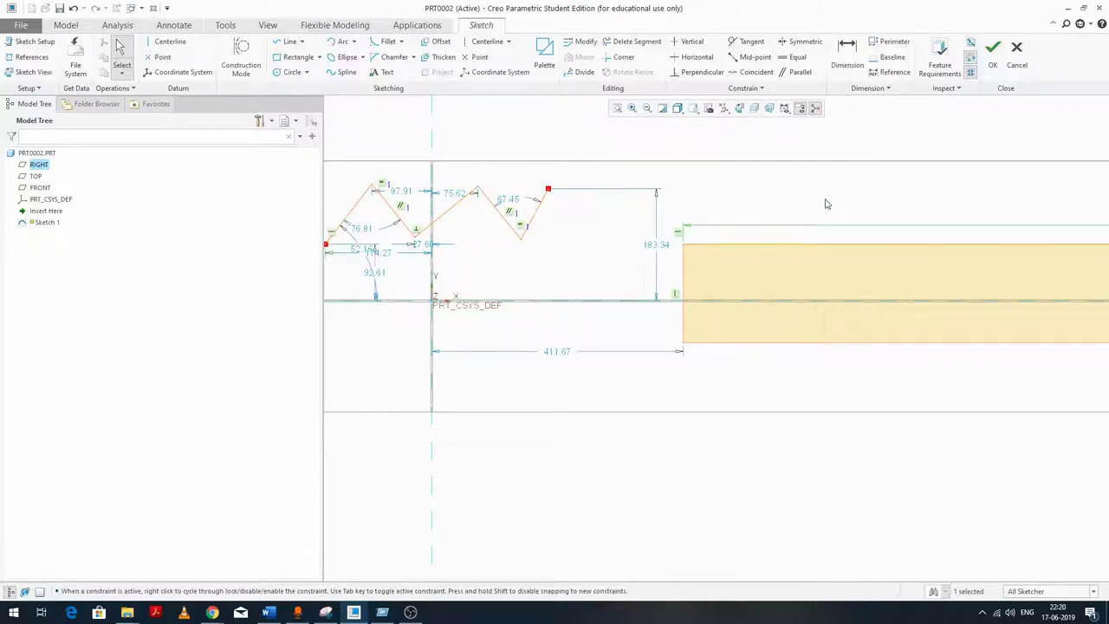
Set the rectangle's height to 500 mm.
{"action": "scroll", "coordinate": [693, 221], "scroll_direction": "up", "scroll_amount": 2}
{"action": "scroll", "coordinate": [667, 237], "scroll_direction": "up", "scroll_amount": 4}
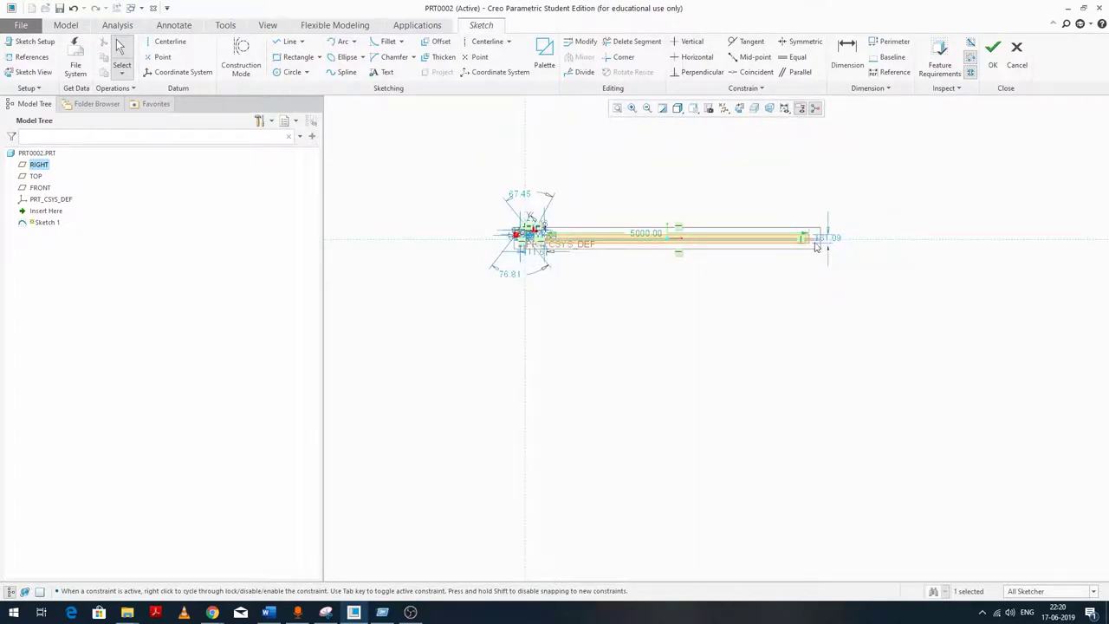
{"action": "scroll", "coordinate": [827, 244], "scroll_direction": "down", "scroll_amount": 5}
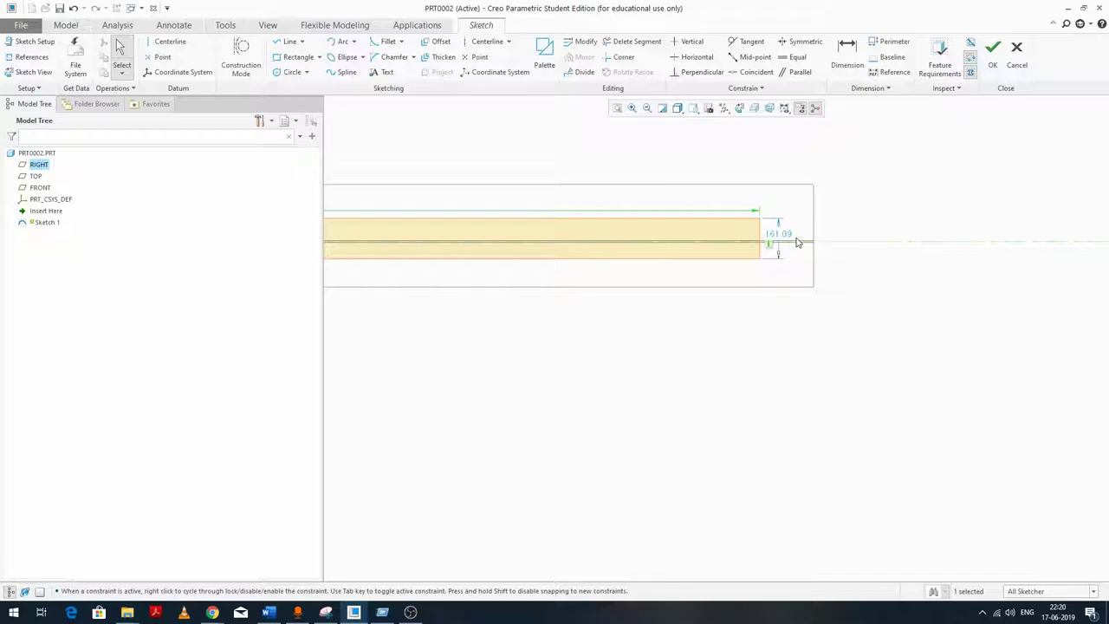
{"action": "scroll", "coordinate": [784, 241], "scroll_direction": "down", "scroll_amount": 4}
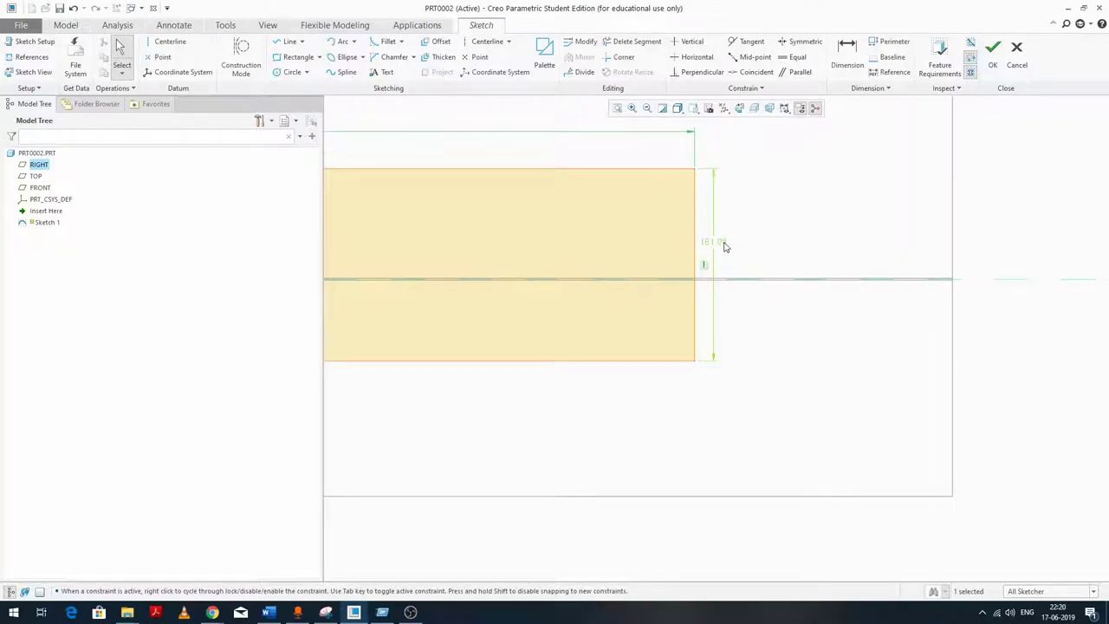
{"action": "type", "text": "500"}
{"action": "key", "text": "Return"}
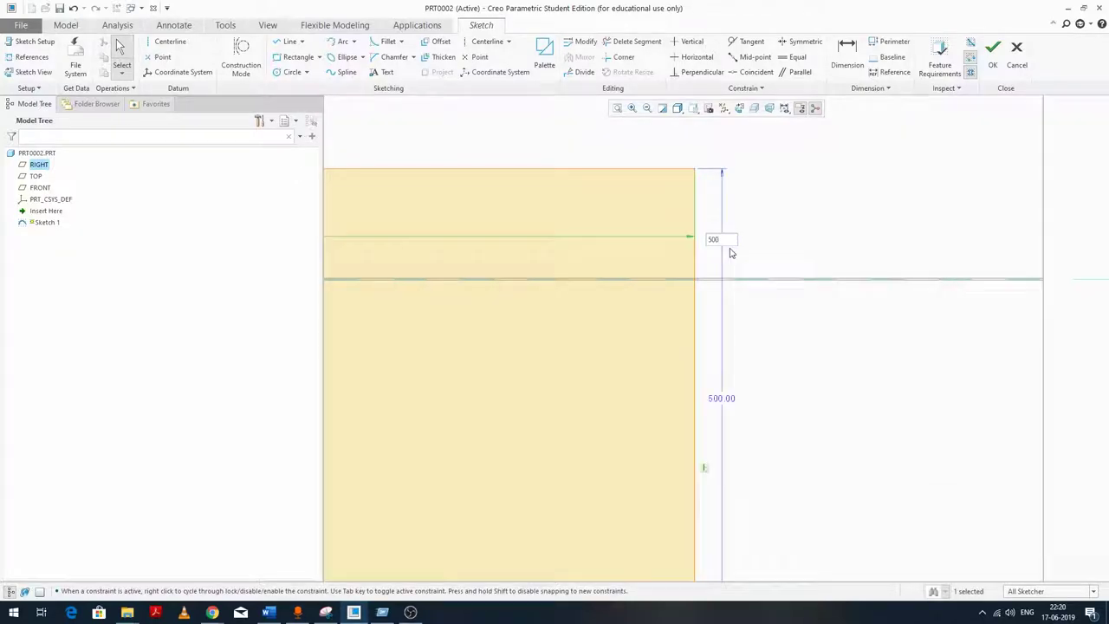
Increase the rectangle's height to 5000 mm.
{"action": "left_click", "coordinate": [719, 400]}
{"action": "double_click", "coordinate": [719, 400]}
{"action": "type", "text": "5000"}
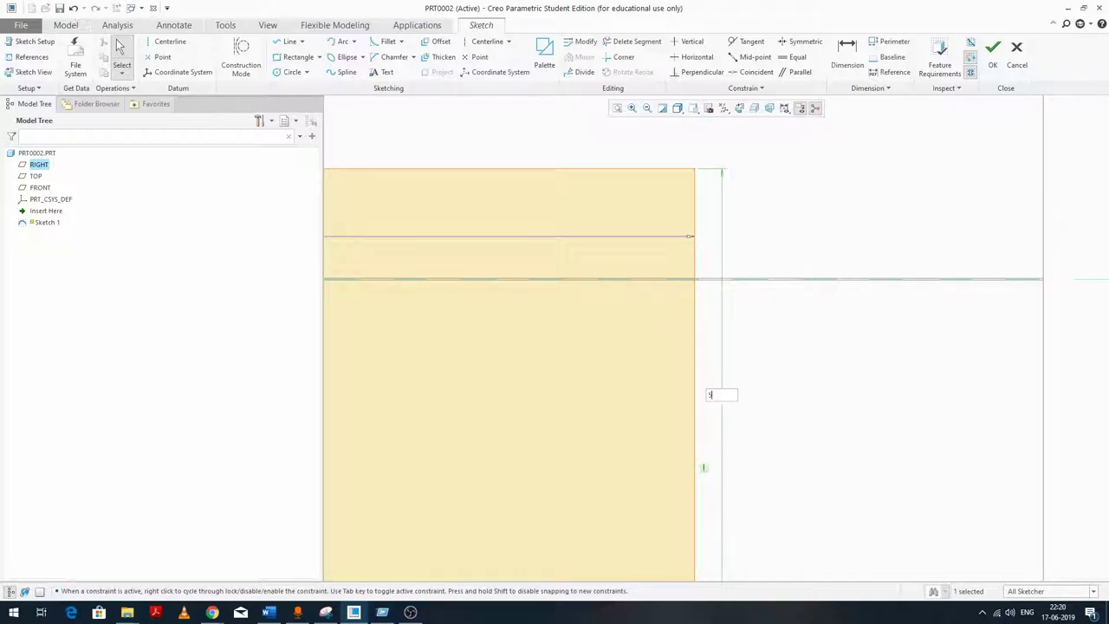
{"action": "key", "text": "Return"}
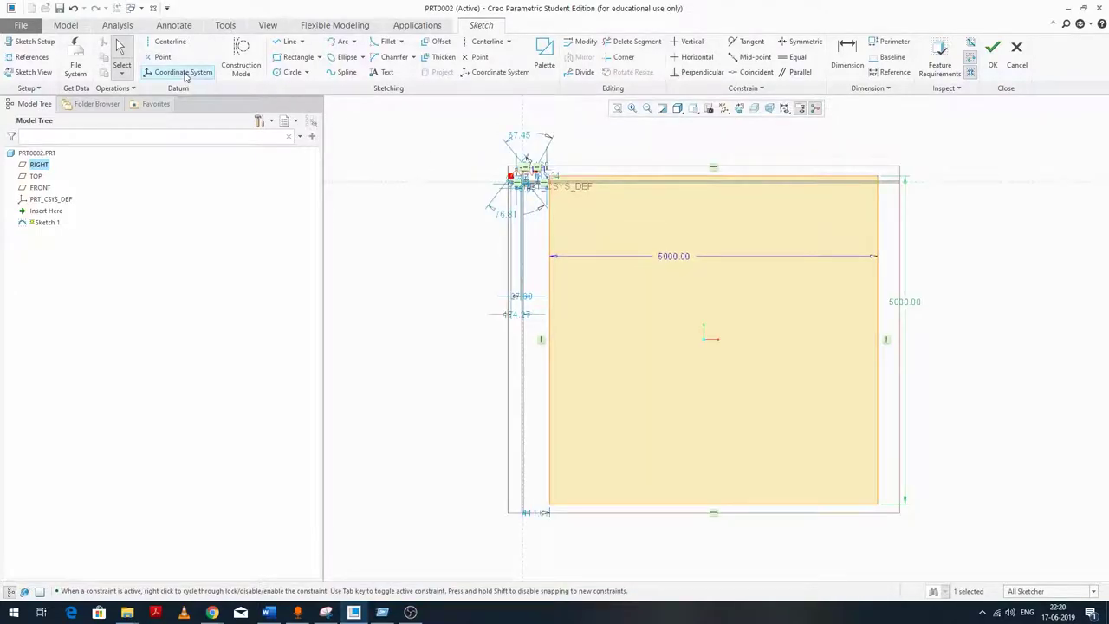
Undo the height and width changes made to the rectangle.
{"action": "left_click", "coordinate": [73, 8]}
{"action": "left_click", "coordinate": [73, 8]}
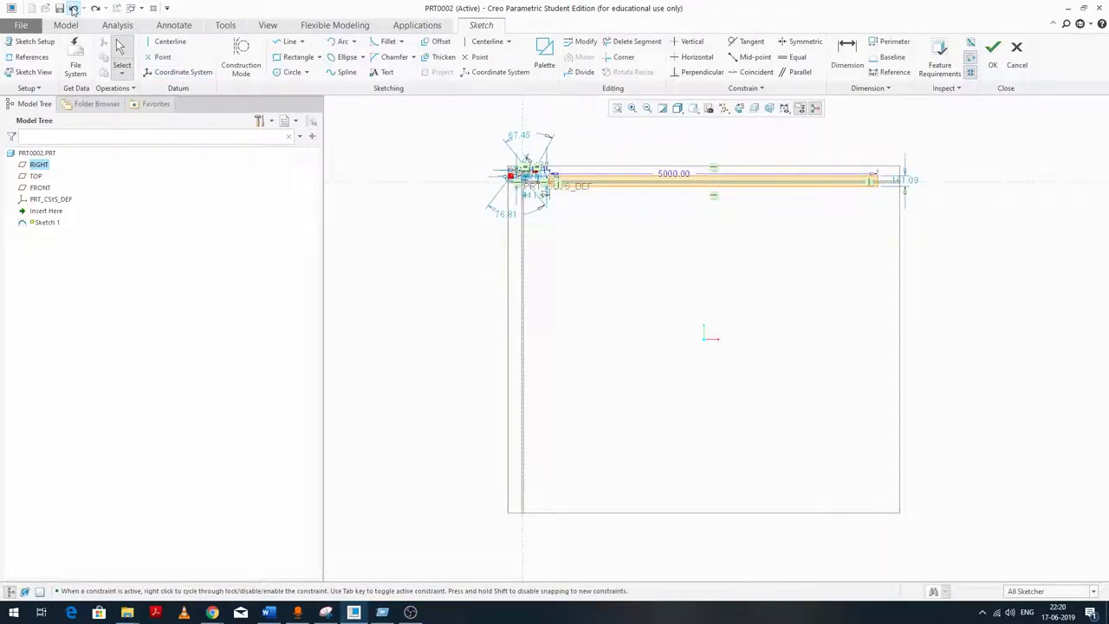
{"action": "left_click", "coordinate": [73, 8]}
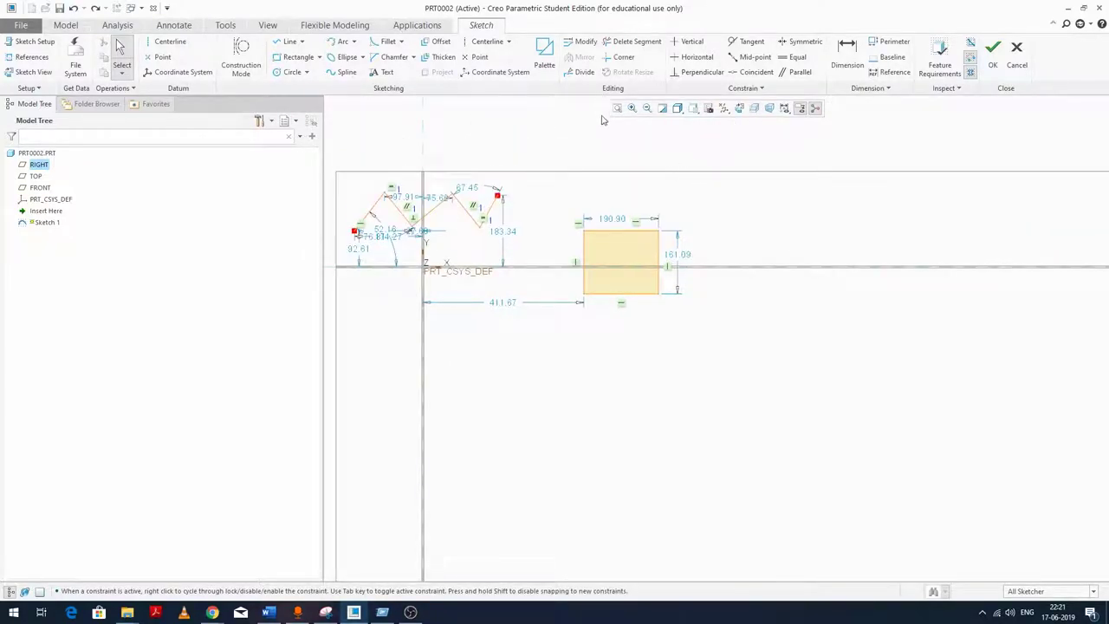
Modify the rectangle's dimensions together, setting the width to 2000 mm and the height to 5000 mm with regeneration on.
{"action": "left_click", "coordinate": [586, 40]}
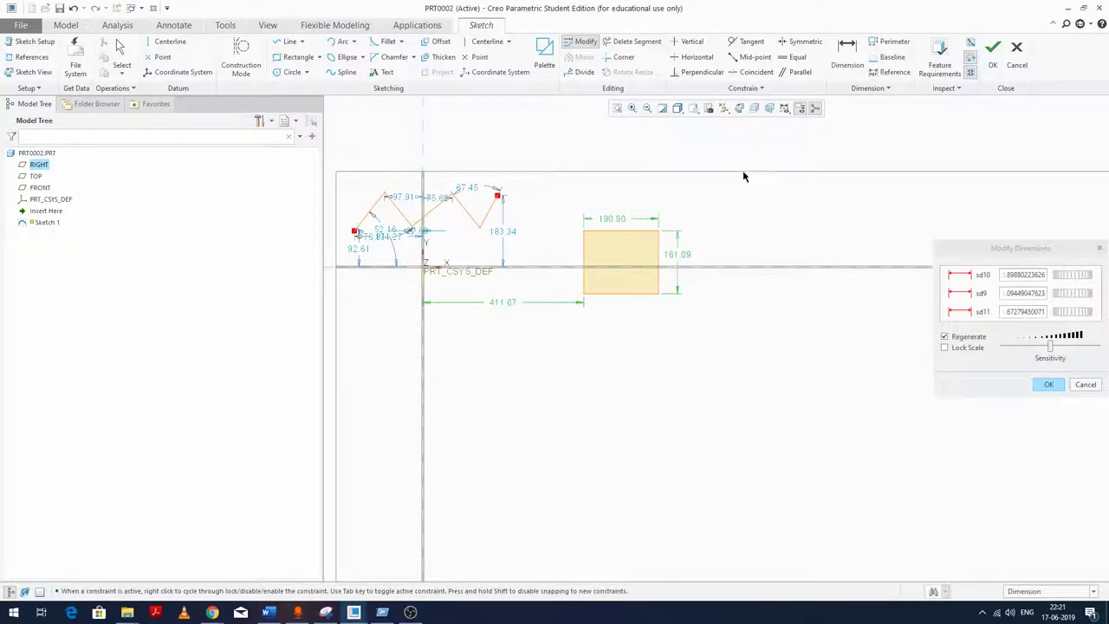
{"action": "scroll", "coordinate": [723, 211], "scroll_direction": "down", "scroll_amount": 2}
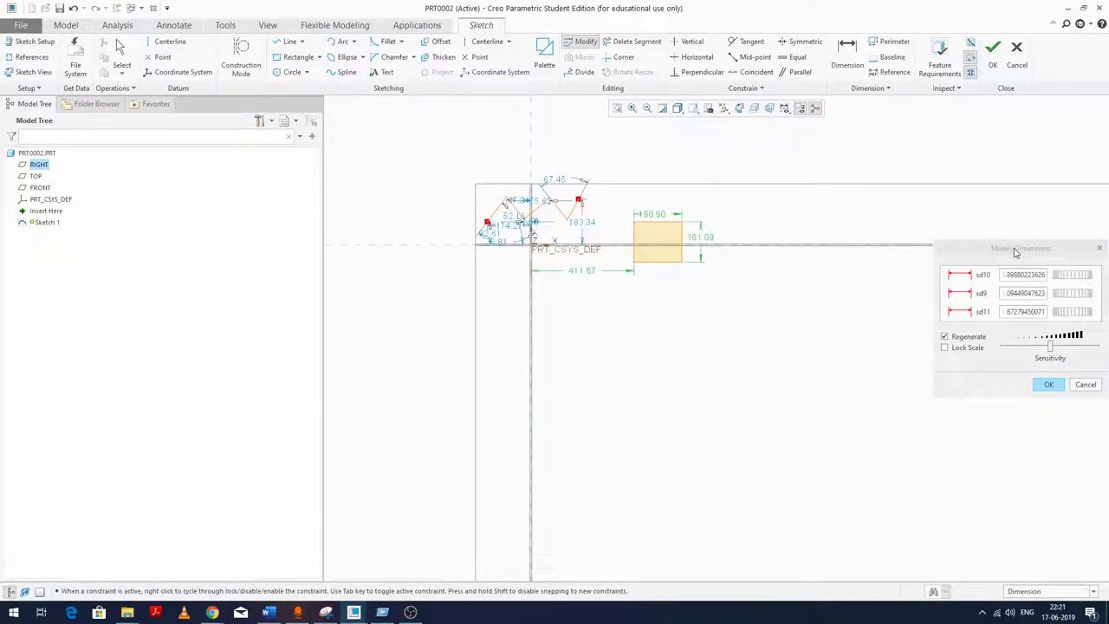
{"action": "left_click", "coordinate": [1010, 275]}
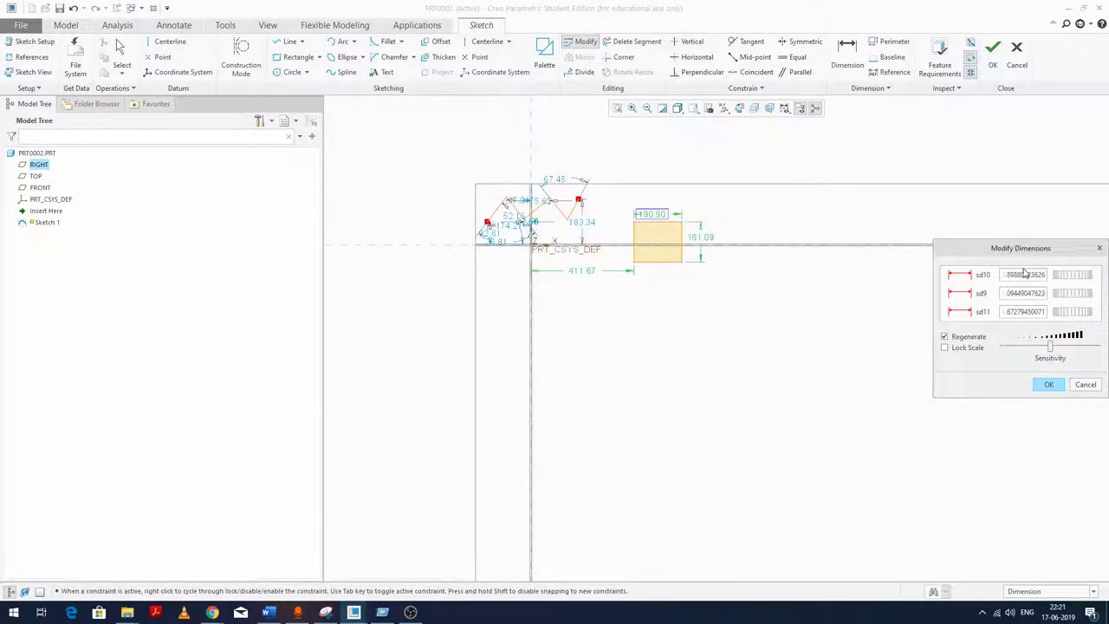
{"action": "double_click", "coordinate": [1025, 274]}
{"action": "type", "text": "2000"}
{"action": "key", "text": "Tab"}
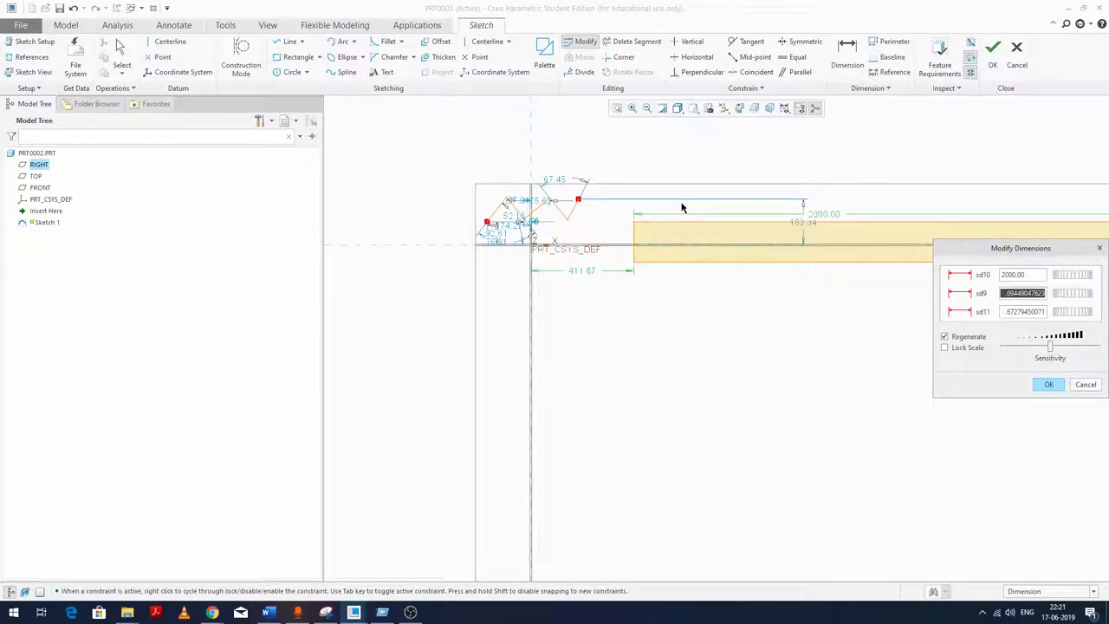
{"action": "type", "text": "5000"}
{"action": "key", "text": "Tab"}
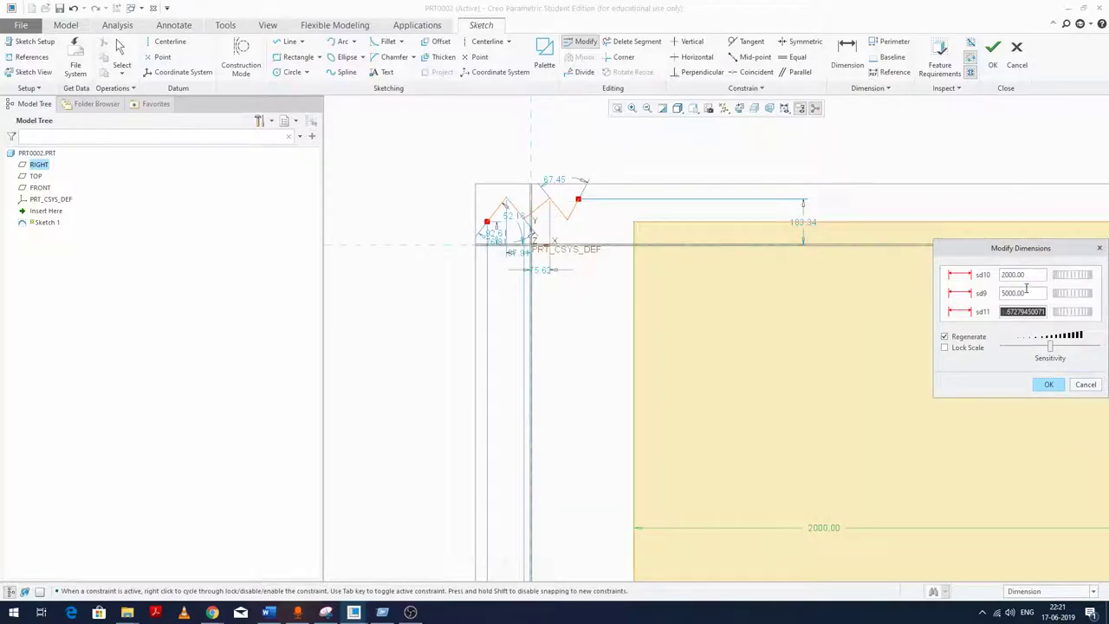
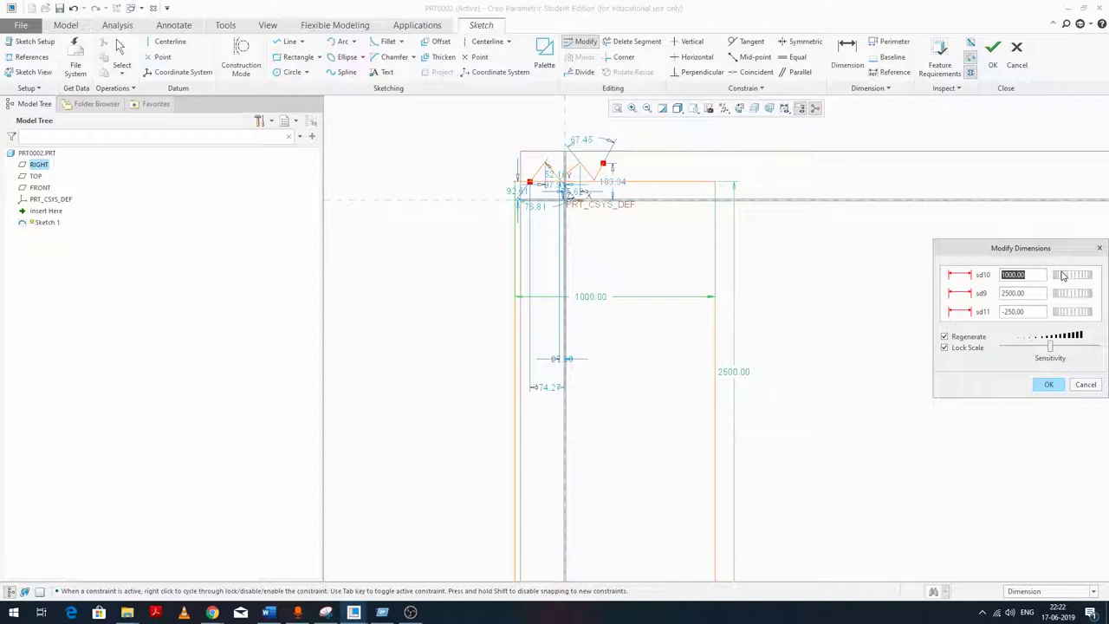
Scale the rectangle's locked dimensions proportionally by setting its width to 1005 mm.
{"action": "left_click_drag", "start_coordinate": [1061, 275], "coordinate": [1063, 278]}
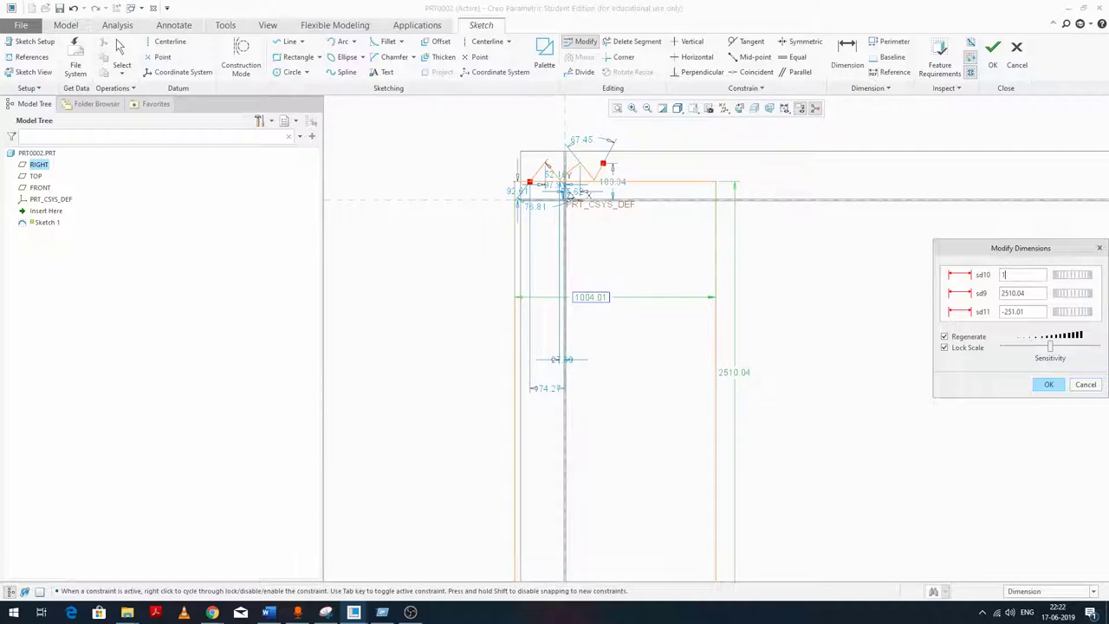
{"action": "type", "text": "1005"}
{"action": "key", "text": "Return"}
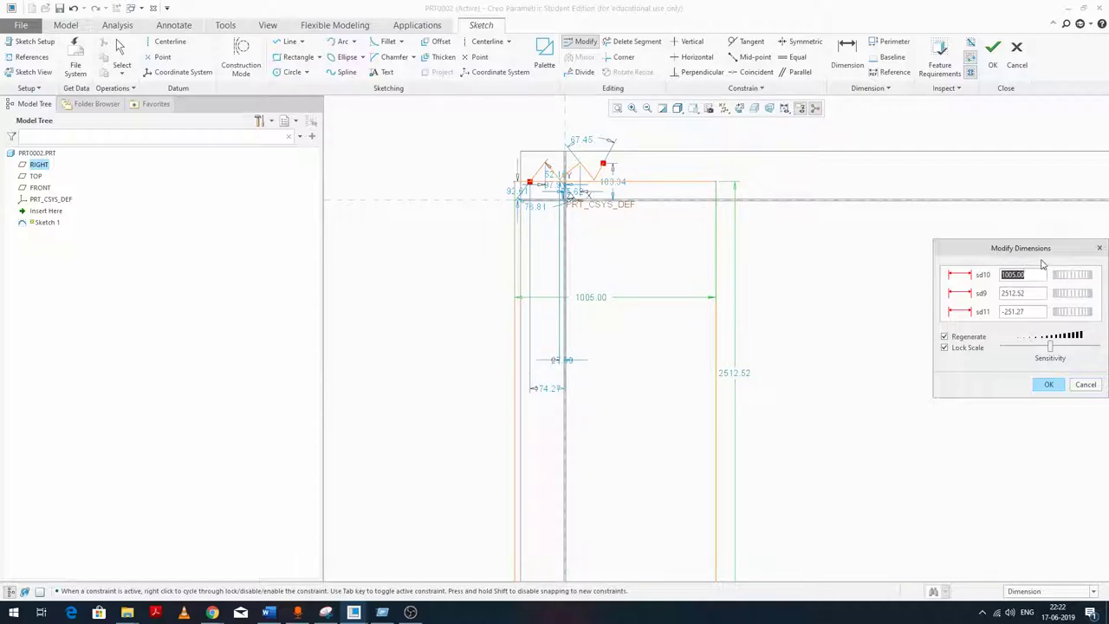
Try scaling the rectangle's locked dimensions dynamically at higher and lower sensitivity, and discard all the dimension modifications.
{"action": "mouse_move", "coordinate": [1076, 275]}
{"action": "left_mouse_down"}
{"action": "mouse_move", "coordinate": [1067, 275]}
{"action": "mouse_move", "coordinate": [1079, 289]}
{"action": "left_mouse_up"}
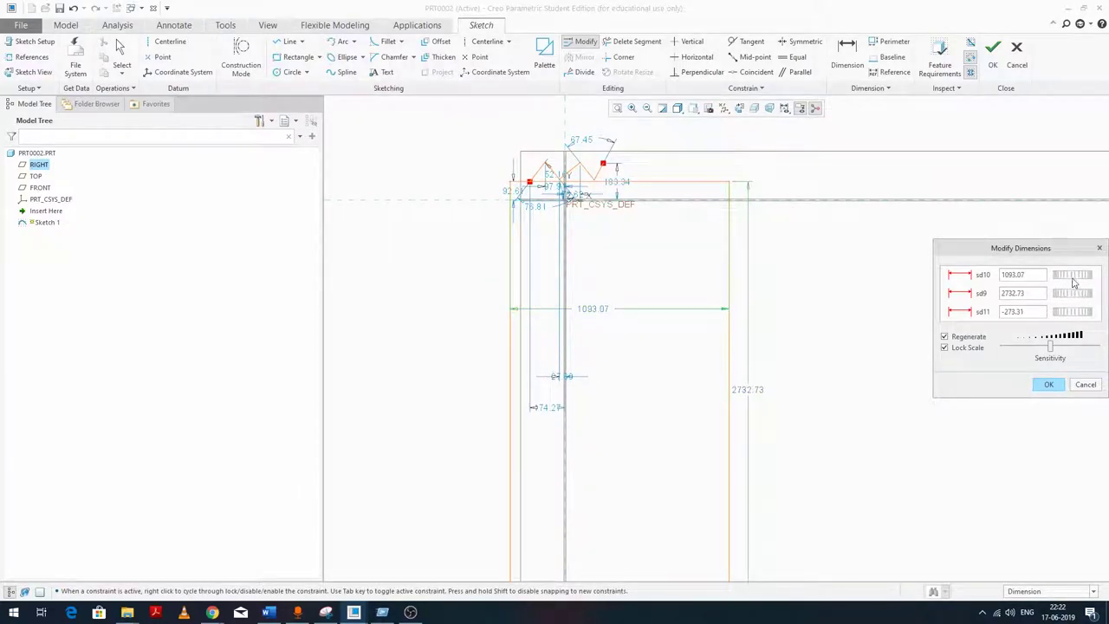
{"action": "left_click_drag", "start_coordinate": [1050, 346], "coordinate": [1097, 347]}
{"action": "left_click_drag", "start_coordinate": [1081, 296], "coordinate": [1079, 297]}
{"action": "left_click_drag", "start_coordinate": [1084, 346], "coordinate": [1029, 346]}
{"action": "left_click_drag", "start_coordinate": [1075, 313], "coordinate": [1043, 346]}
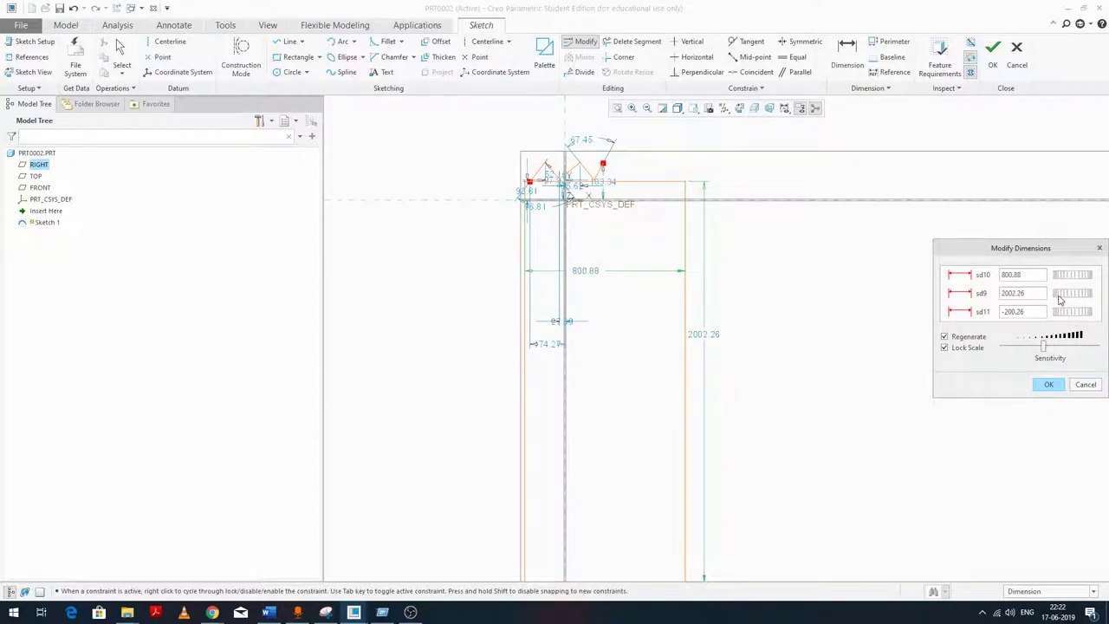
{"action": "double_click", "coordinate": [1033, 275]}
{"action": "key", "text": "Return"}
{"action": "left_click", "coordinate": [1085, 384]}
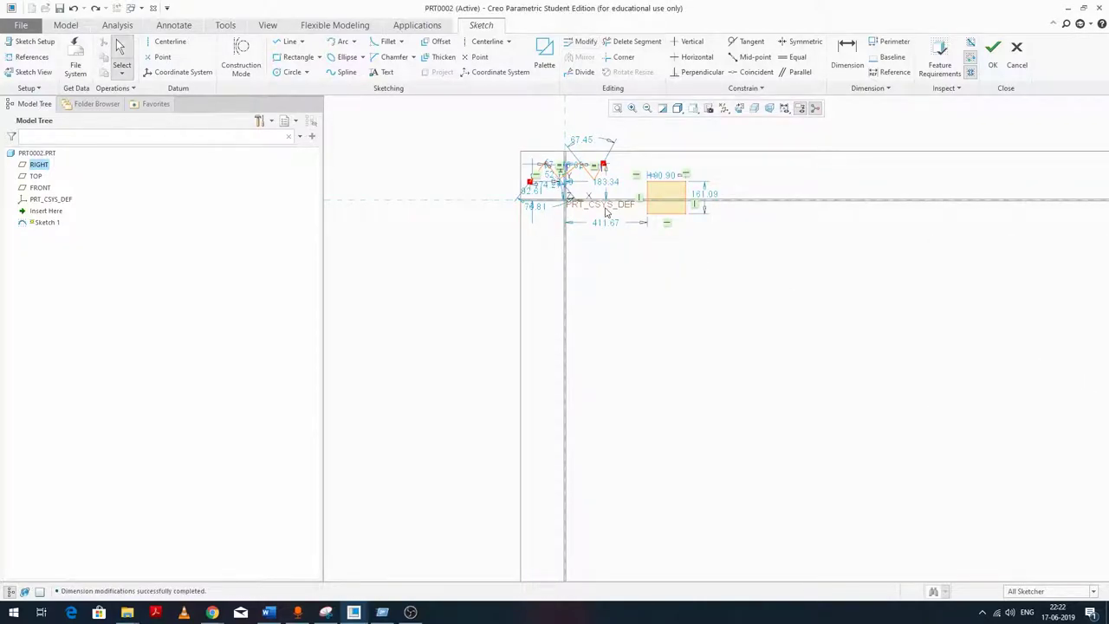
Collect the zigzag's angles and the horizontal distances of its two peaks from the vertical reference for joint modification.
{"action": "scroll", "coordinate": [614, 168], "scroll_direction": "up", "scroll_amount": 2}
{"action": "scroll", "coordinate": [712, 252], "scroll_direction": "down", "scroll_amount": 2}
{"action": "scroll", "coordinate": [712, 252], "scroll_direction": "up", "scroll_amount": 3}
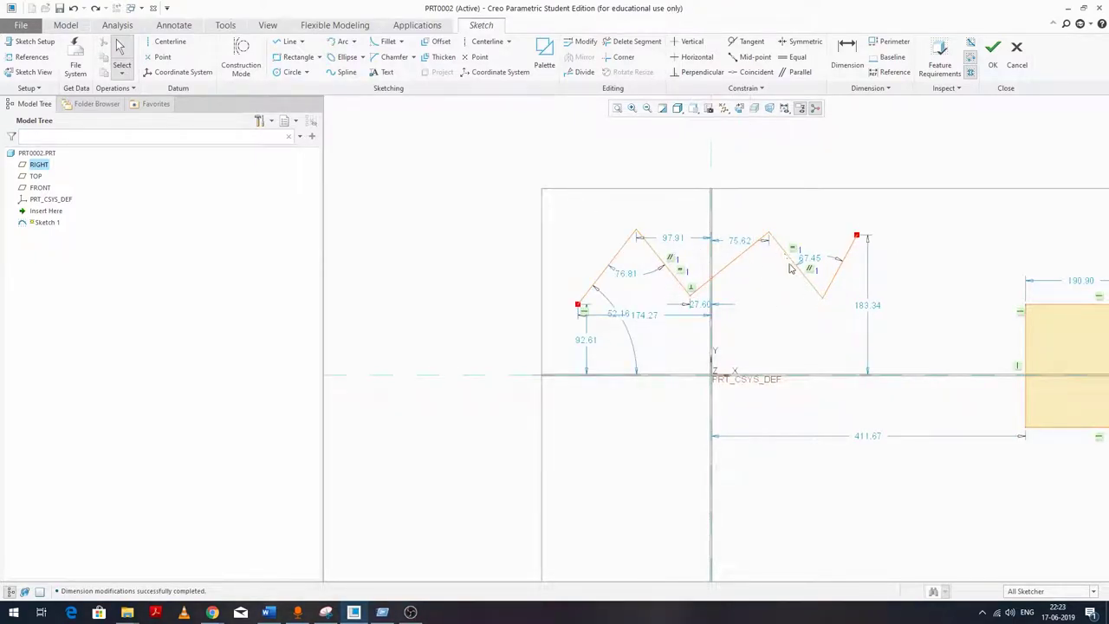
{"action": "left_click", "coordinate": [581, 41]}
{"action": "scroll", "coordinate": [544, 297], "scroll_direction": "down", "scroll_amount": 1}
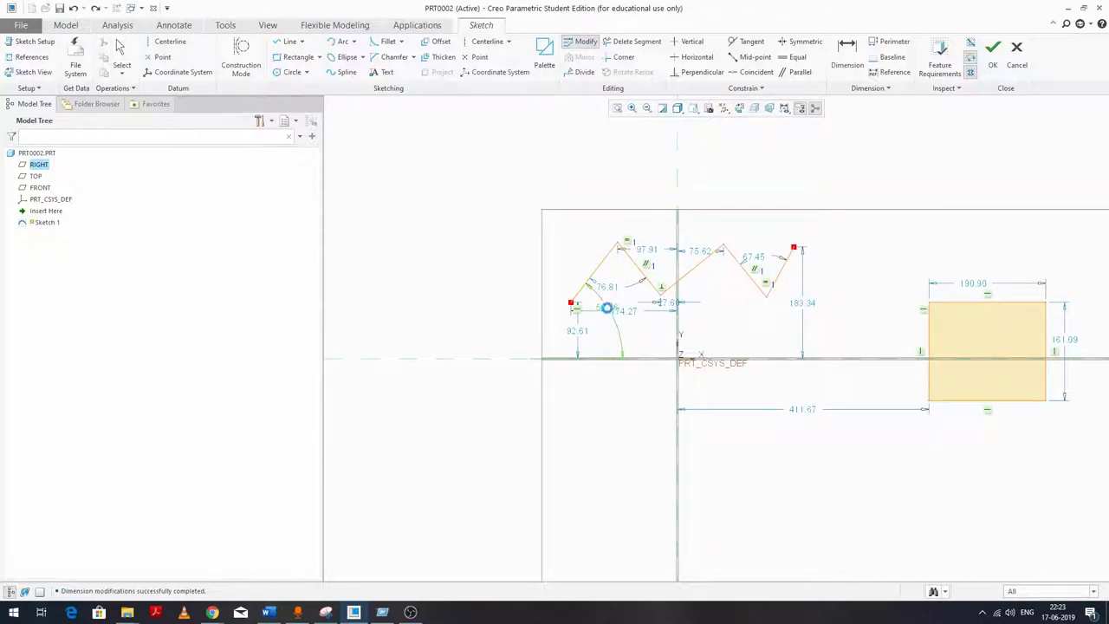
{"action": "left_click", "coordinate": [618, 292]}
{"action": "left_click", "coordinate": [617, 293]}
{"action": "left_click", "coordinate": [653, 253]}
{"action": "left_click", "coordinate": [770, 253]}
Set the horizontal distances of the zigzag's two peaks to 97 and 75, and the angle at its last valley to 65 degrees.
{"action": "left_click", "coordinate": [1028, 276]}
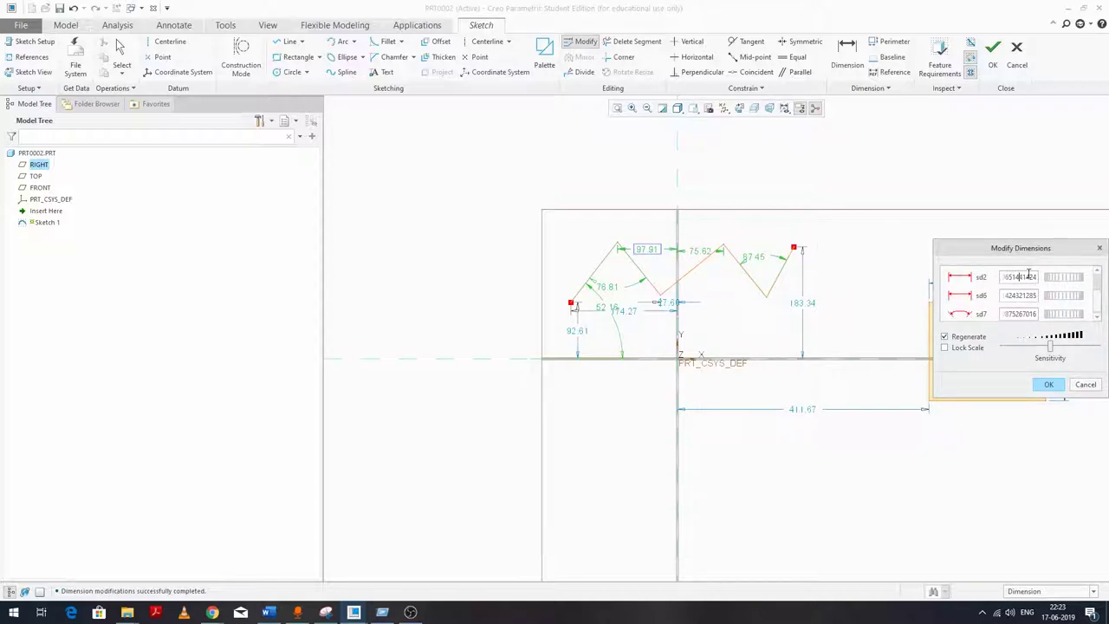
{"action": "left_click_drag", "start_coordinate": [1030, 275], "coordinate": [968, 275]}
{"action": "type", "text": "924"}
{"action": "key", "text": "Return"}
{"action": "type", "text": "75"}
{"action": "key", "text": "Return"}
{"action": "type", "text": "65"}
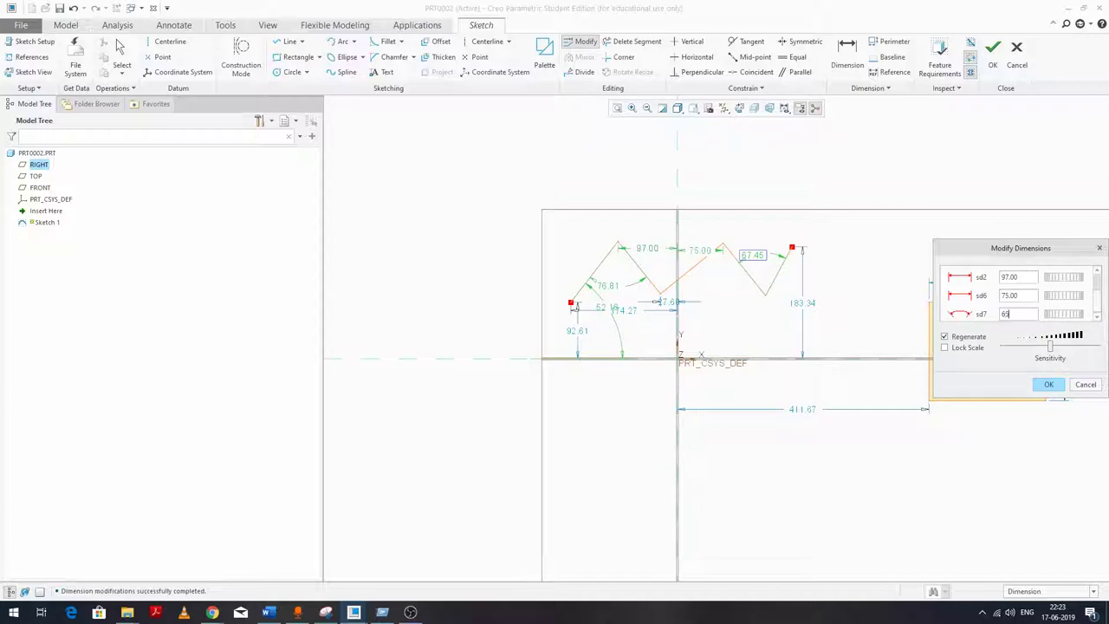
{"action": "key", "text": "Return"}
Set the zigzag's starting angle to 50 degrees and its first peak's angle to 75 degrees, and accept the dimension modifications.
{"action": "type", "text": "50"}
{"action": "key", "text": "Return"}
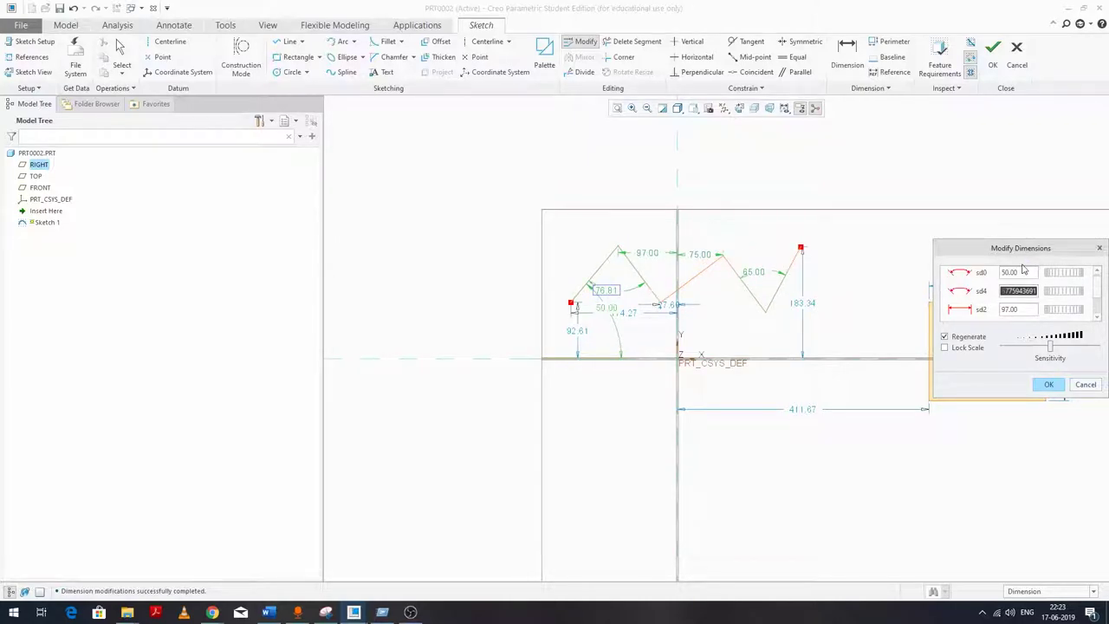
{"action": "type", "text": "75"}
{"action": "key", "text": "Return"}
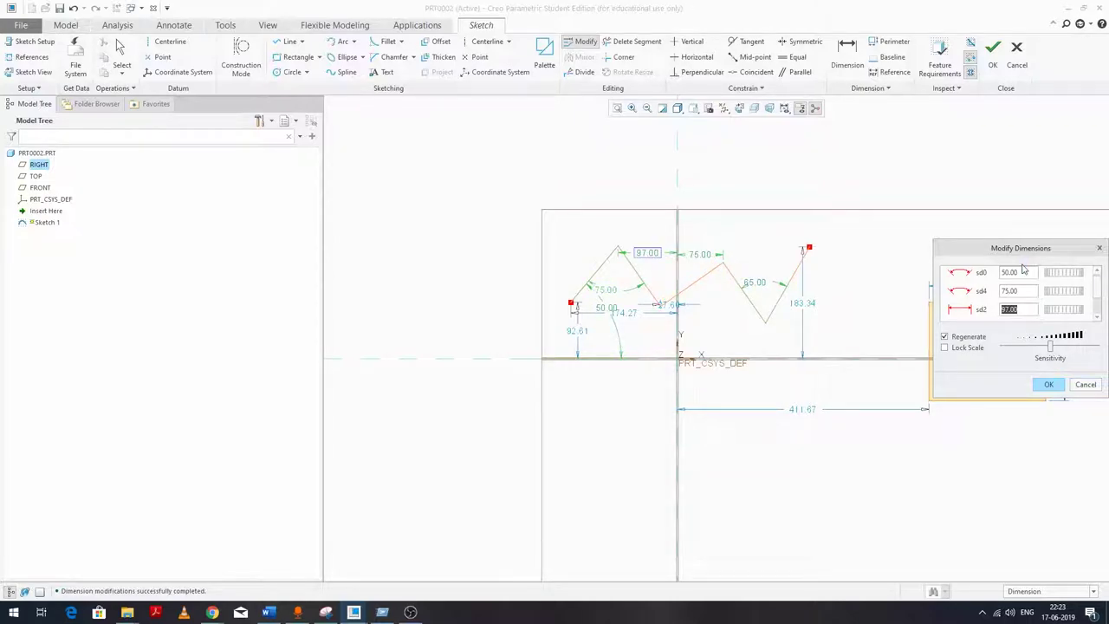
{"action": "scroll", "coordinate": [1098, 284], "scroll_direction": "up", "scroll_amount": 2}
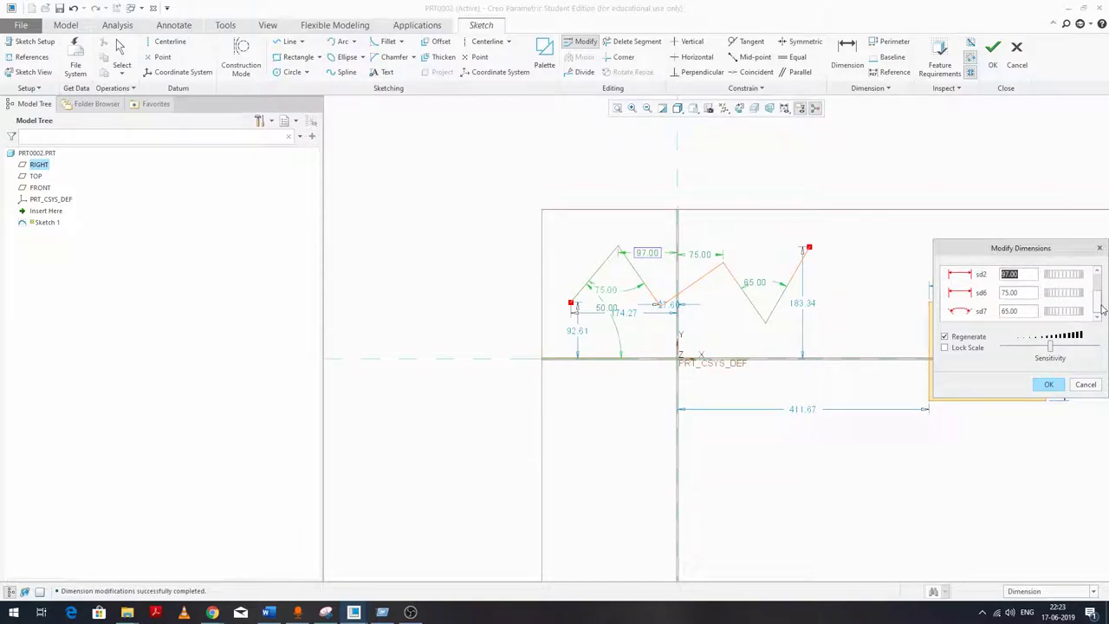
{"action": "scroll", "coordinate": [1098, 284], "scroll_direction": "down", "scroll_amount": 1}
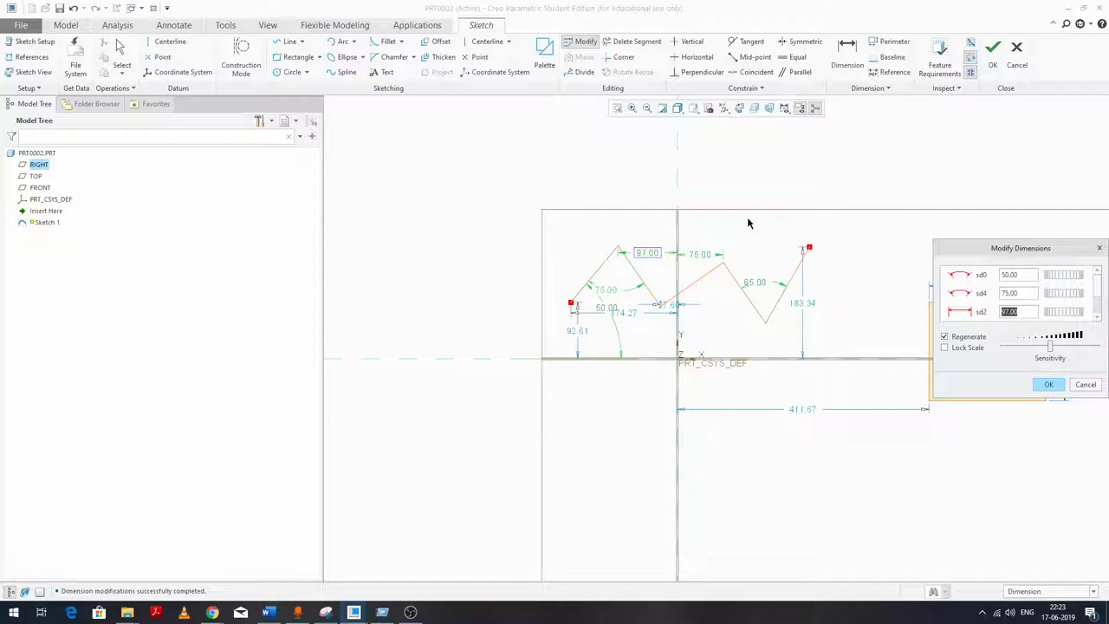
{"action": "left_click", "coordinate": [1048, 384]}
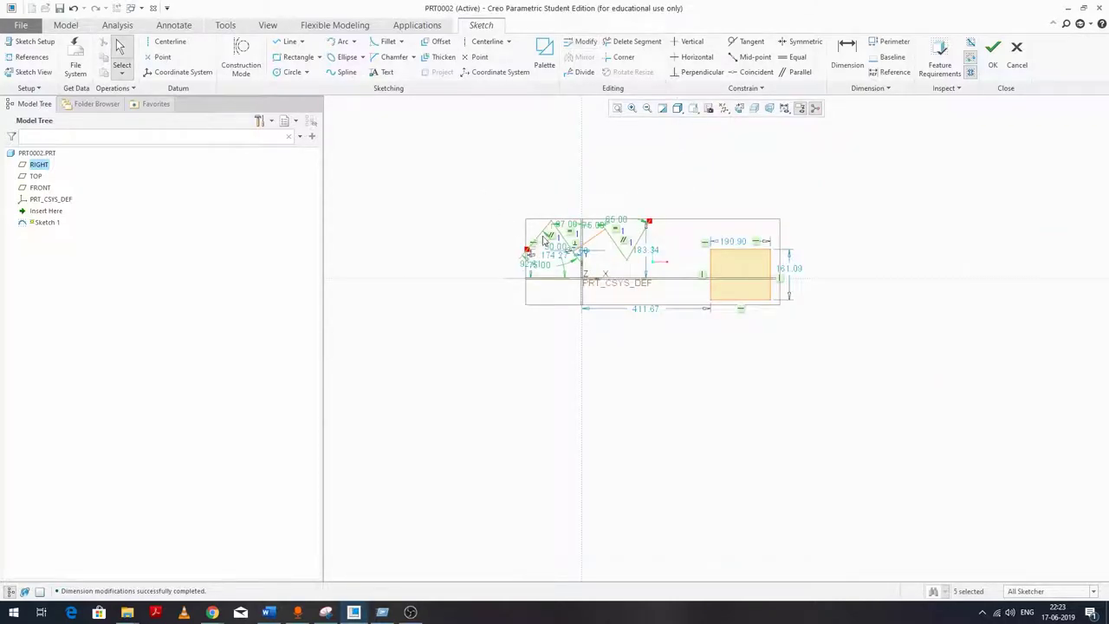
Delete all lines of the zigzag chain and the rectangle from the sketch.
{"action": "scroll", "coordinate": [564, 206], "scroll_direction": "up", "scroll_amount": 2}
{"action": "left_click_drag", "start_coordinate": [702, 295], "coordinate": [631, 194]}
{"action": "key", "text": "Delete"}
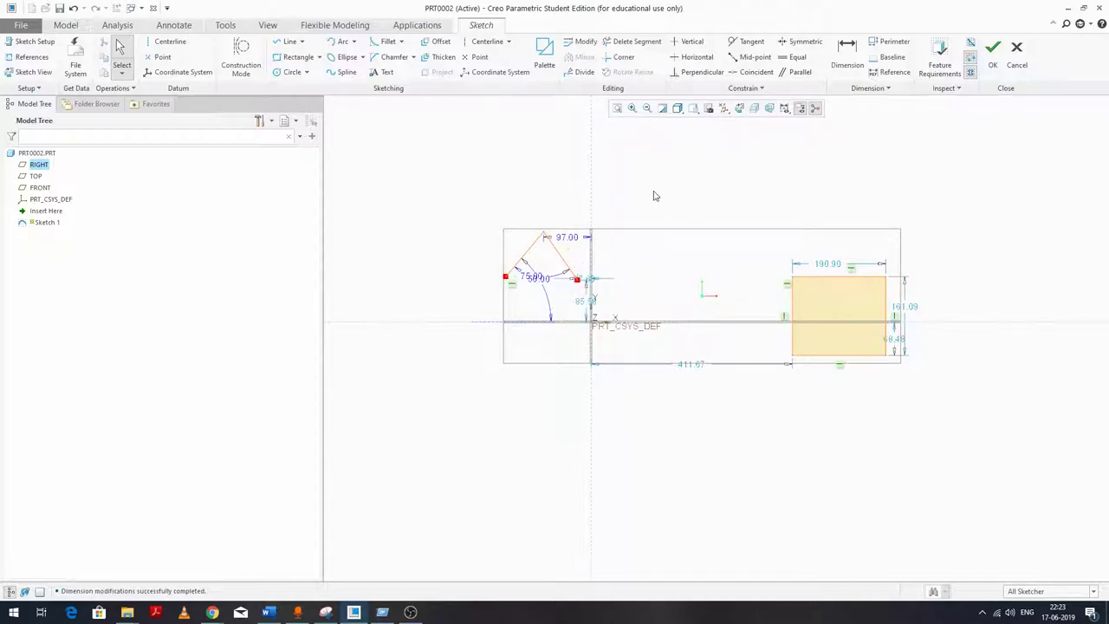
{"action": "mouse_move", "coordinate": [561, 193]}
{"action": "left_mouse_down"}
{"action": "mouse_move", "coordinate": [557, 223]}
{"action": "mouse_move", "coordinate": [506, 281]}
{"action": "left_mouse_up"}
{"action": "key", "text": "Delete"}
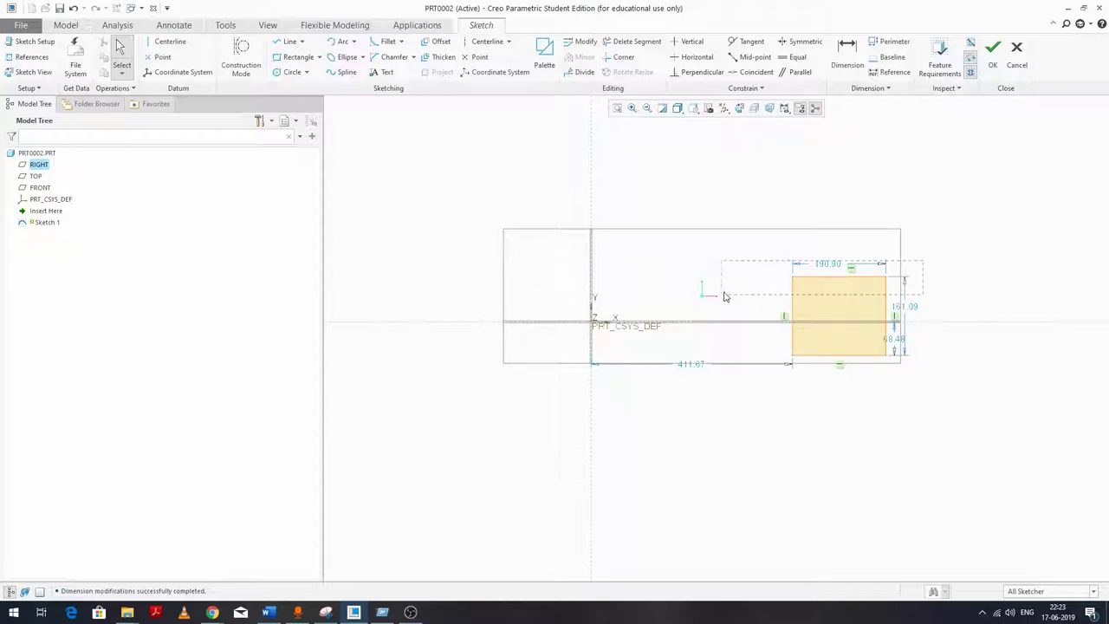
{"action": "key", "text": "ctrl+z"}
{"action": "left_click_drag", "start_coordinate": [927, 392], "coordinate": [760, 347]}
{"action": "key", "text": "Delete"}
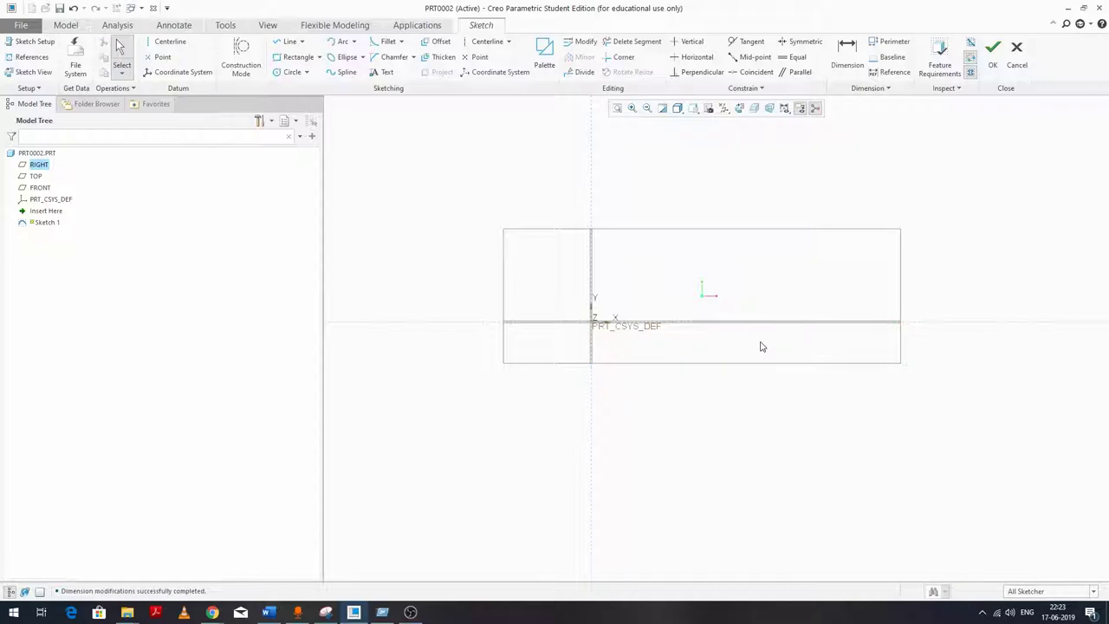
Sketch a horizontal line about 214 long, a vertical line about 251 long and a diagonal at about 39 degrees from their shared upper-left corner.
{"action": "scroll", "coordinate": [827, 232], "scroll_direction": "down", "scroll_amount": 2}
{"action": "scroll", "coordinate": [657, 247], "scroll_direction": "up", "scroll_amount": 2}
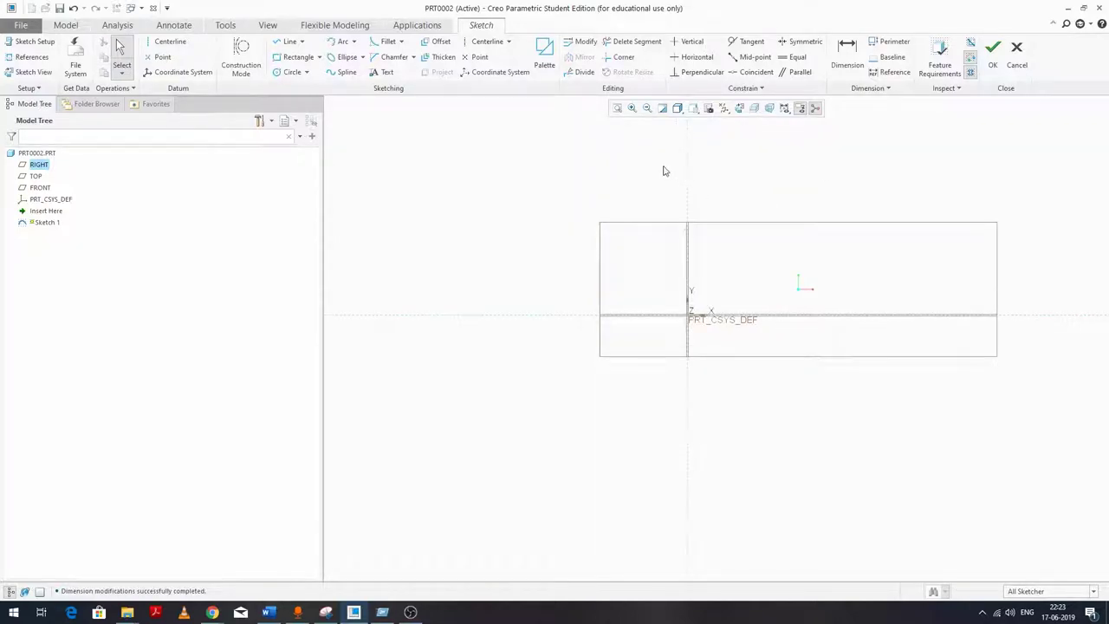
{"action": "left_click", "coordinate": [288, 43]}
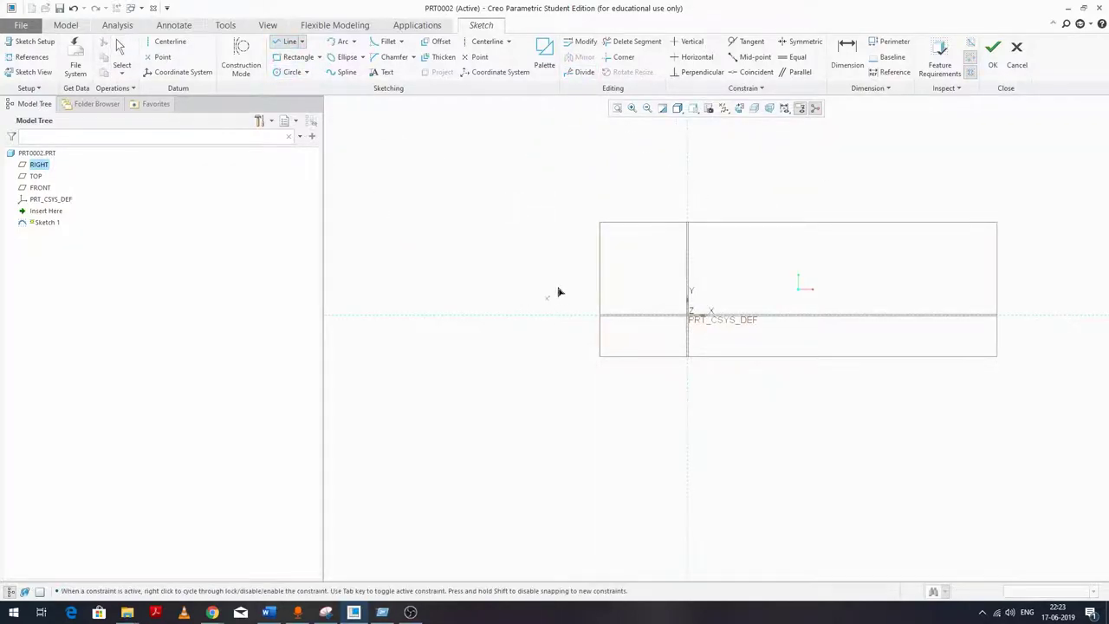
{"action": "scroll", "coordinate": [585, 373], "scroll_direction": "down", "scroll_amount": 2}
{"action": "left_click", "coordinate": [518, 162]}
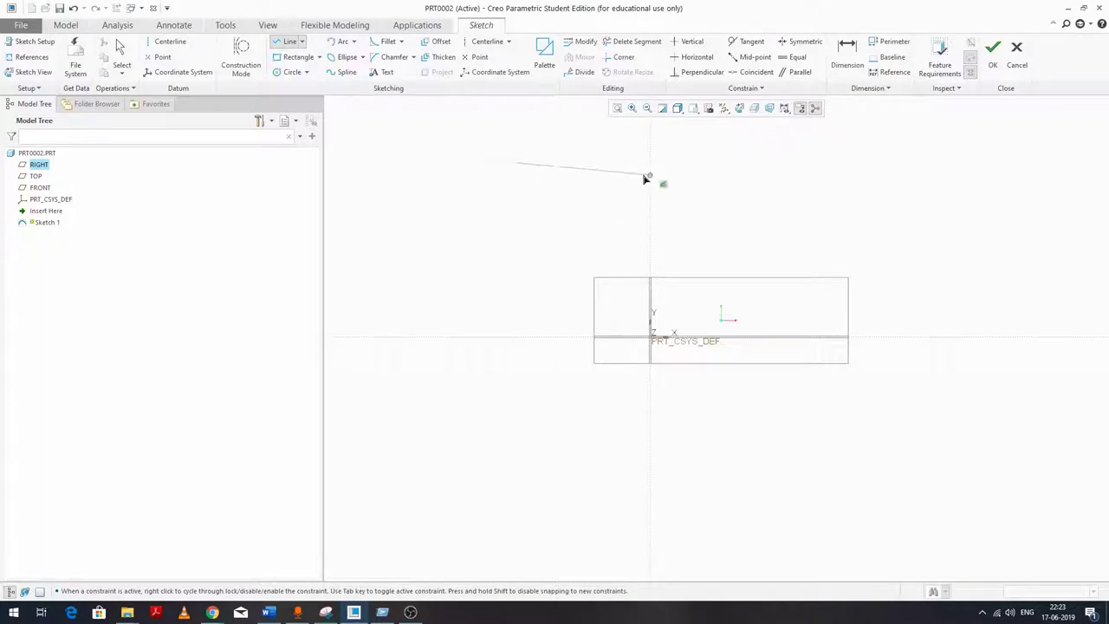
{"action": "left_click", "coordinate": [586, 162]}
{"action": "middle_click", "coordinate": [589, 233]}
{"action": "left_click", "coordinate": [518, 242]}
{"action": "left_click", "coordinate": [518, 162]}
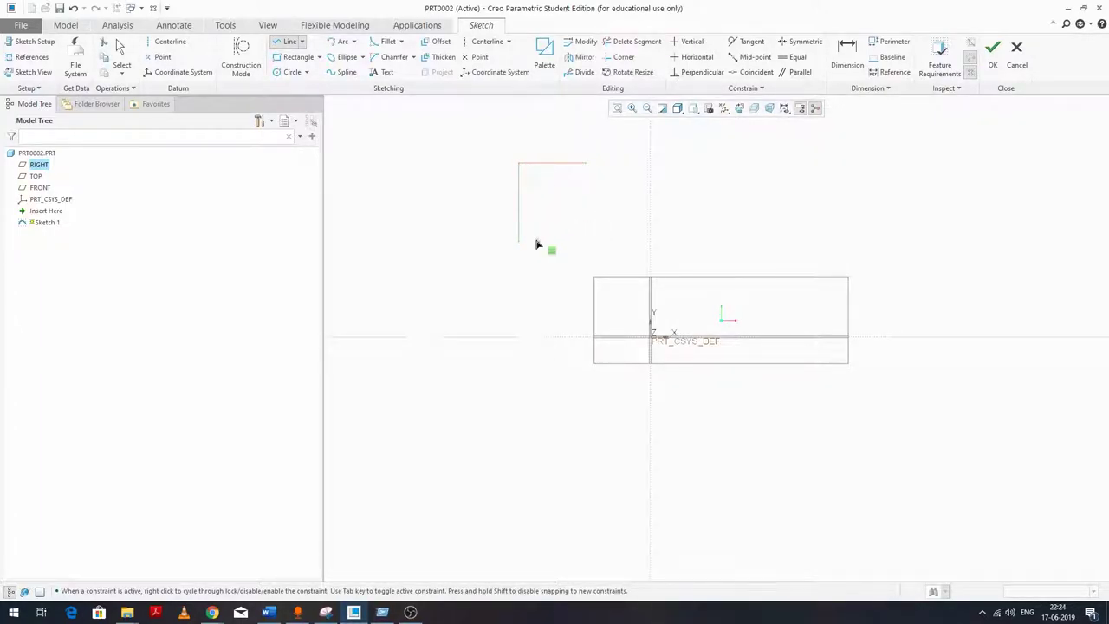
{"action": "middle_click", "coordinate": [636, 170]}
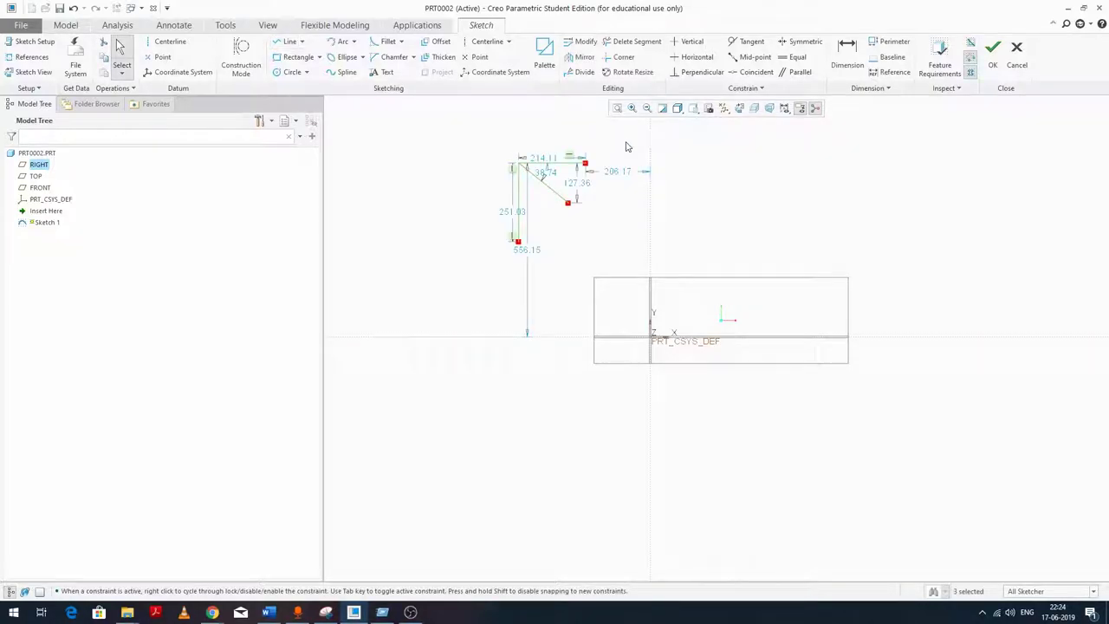
Add a vertical centerline along the sketch's vertical reference.
{"action": "scroll", "coordinate": [589, 149], "scroll_direction": "up", "scroll_amount": 3}
{"action": "scroll", "coordinate": [594, 177], "scroll_direction": "down", "scroll_amount": 2}
{"action": "scroll", "coordinate": [598, 166], "scroll_direction": "down", "scroll_amount": 2}
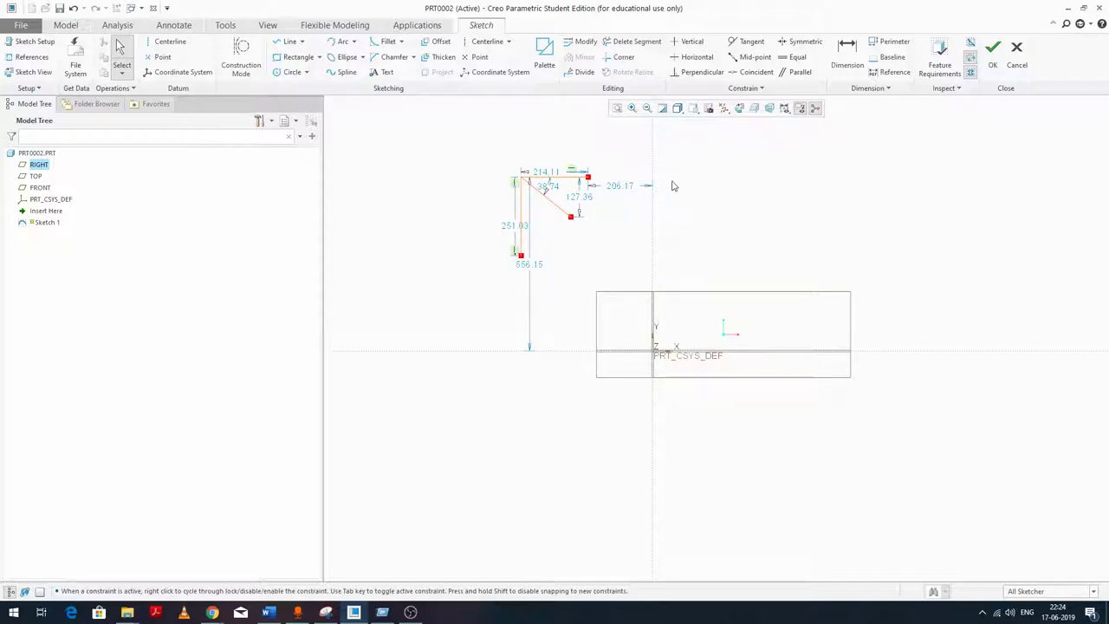
{"action": "scroll", "coordinate": [649, 204], "scroll_direction": "down", "scroll_amount": 2}
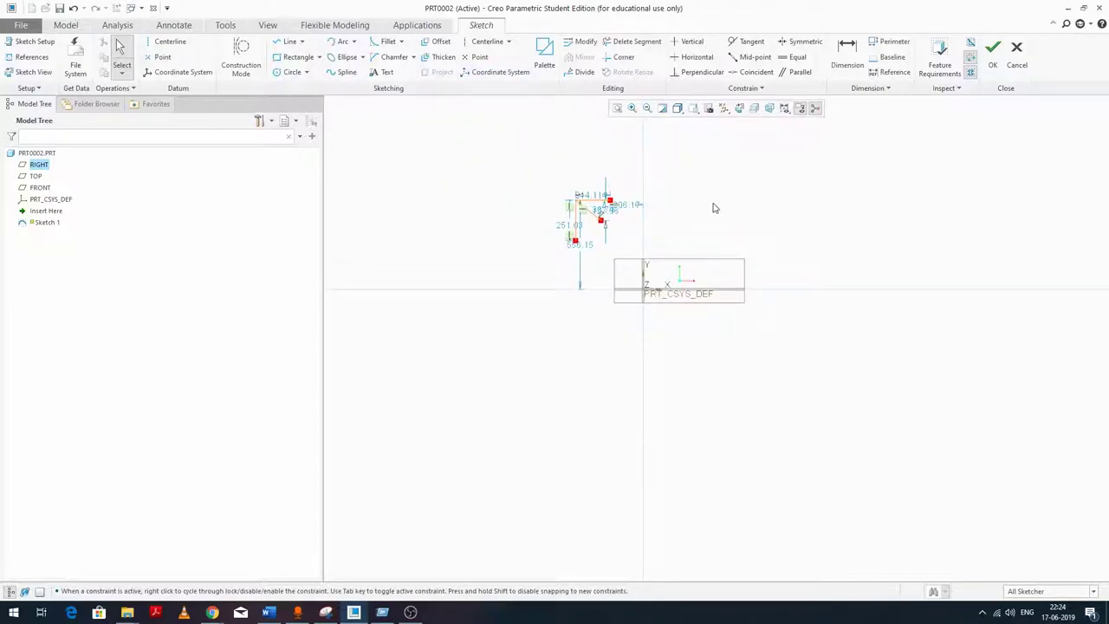
{"action": "scroll", "coordinate": [617, 198], "scroll_direction": "up", "scroll_amount": 3}
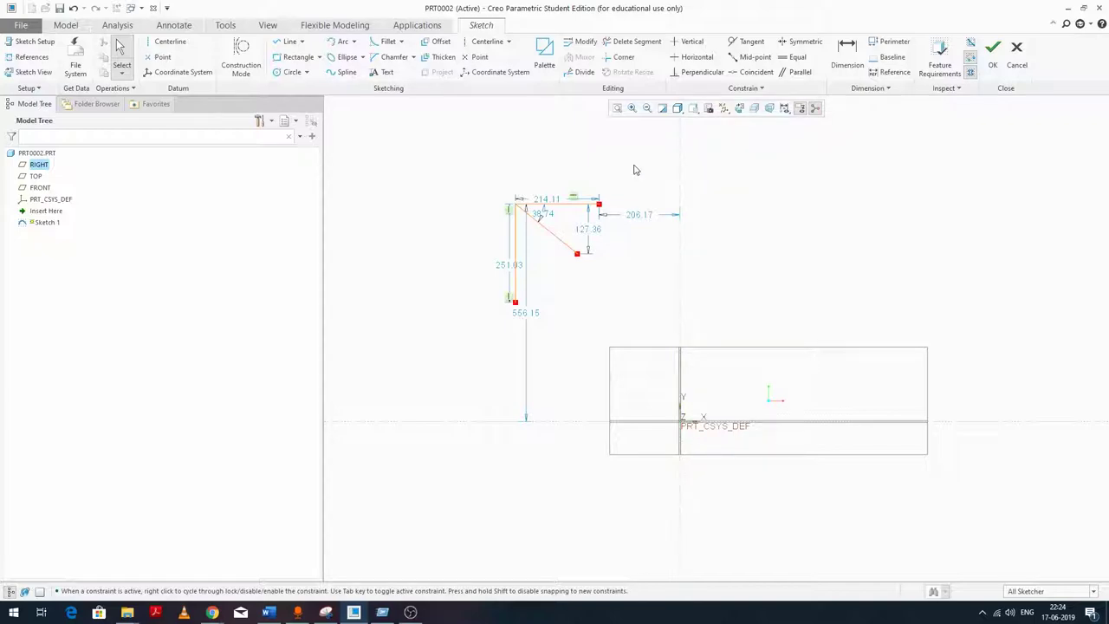
{"action": "left_click", "coordinate": [490, 43]}
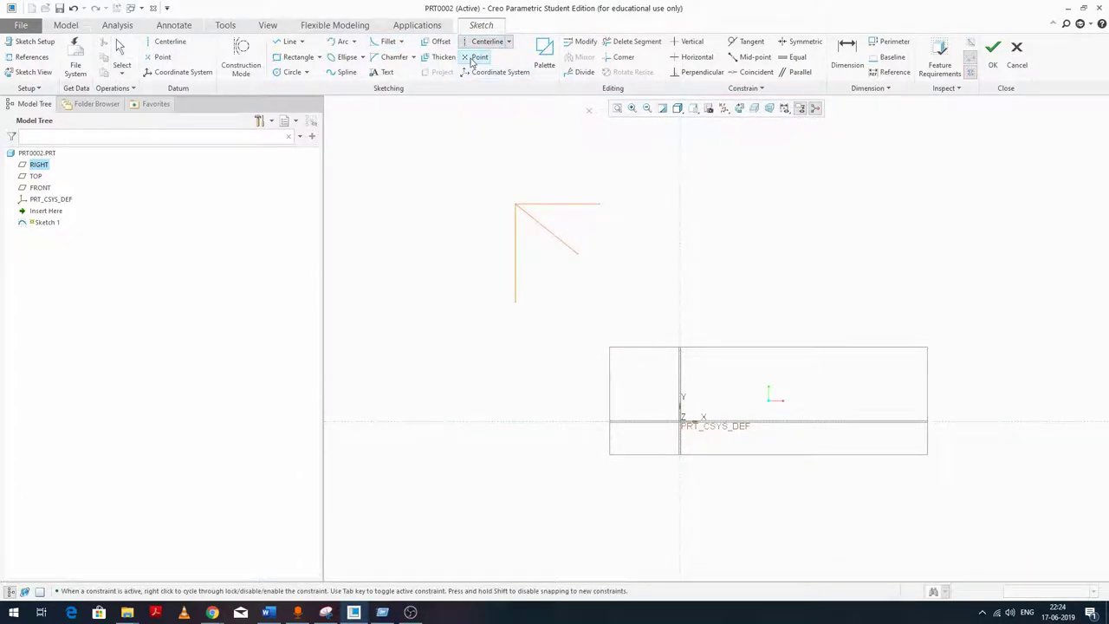
{"action": "left_click", "coordinate": [681, 182]}
{"action": "middle_click", "coordinate": [750, 270]}
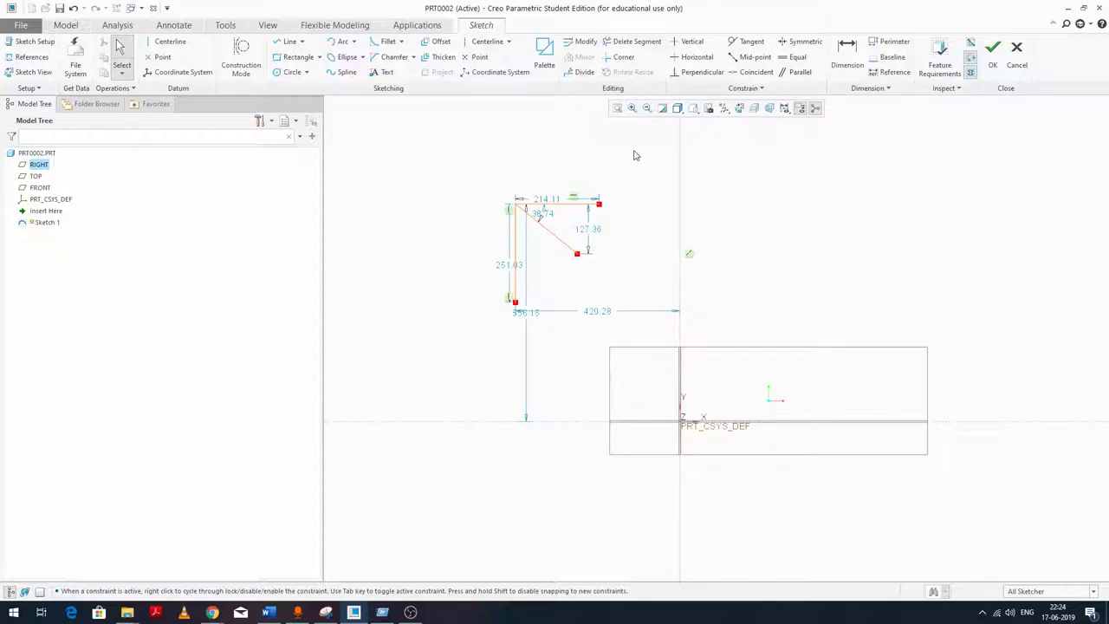
Try a right-to-left window selection over all three lines and a left-to-right one around the diagonal, clearing the selection each time.
{"action": "left_click_drag", "start_coordinate": [633, 150], "coordinate": [483, 332]}
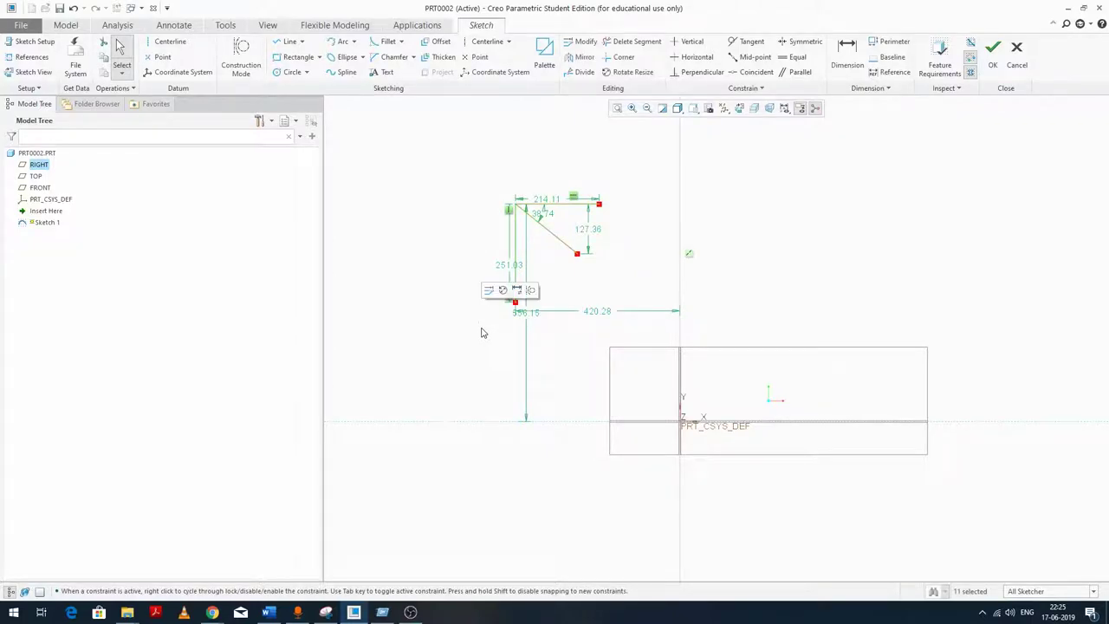
{"action": "left_click", "coordinate": [648, 223]}
{"action": "scroll", "coordinate": [549, 181], "scroll_direction": "up", "scroll_amount": 3}
{"action": "left_click", "coordinate": [535, 277]}
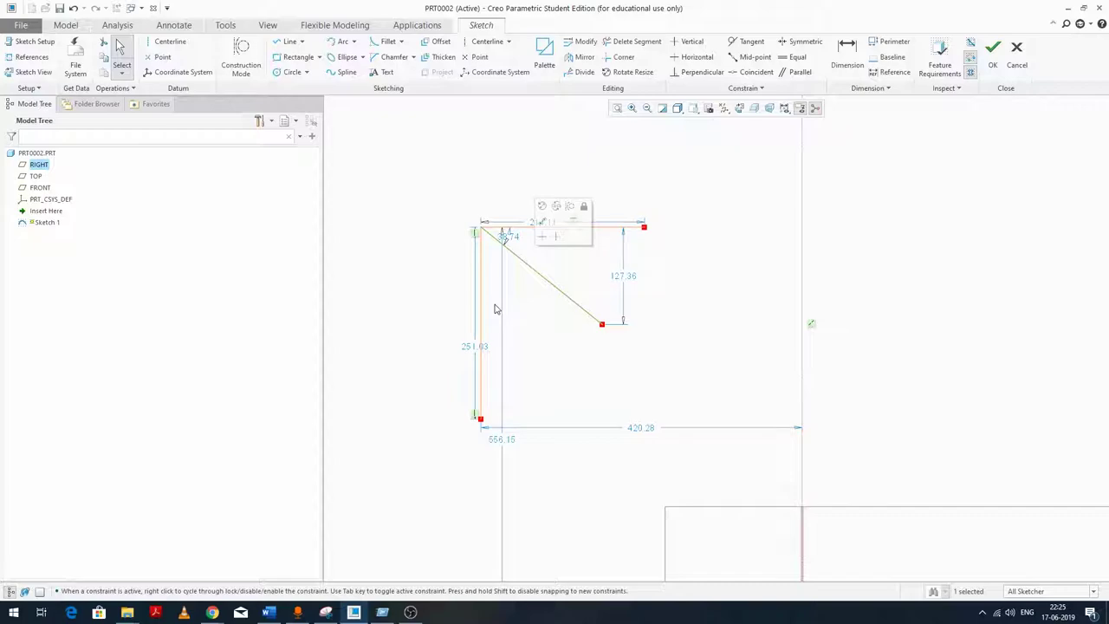
{"action": "left_click_drag", "start_coordinate": [416, 162], "coordinate": [608, 341]}
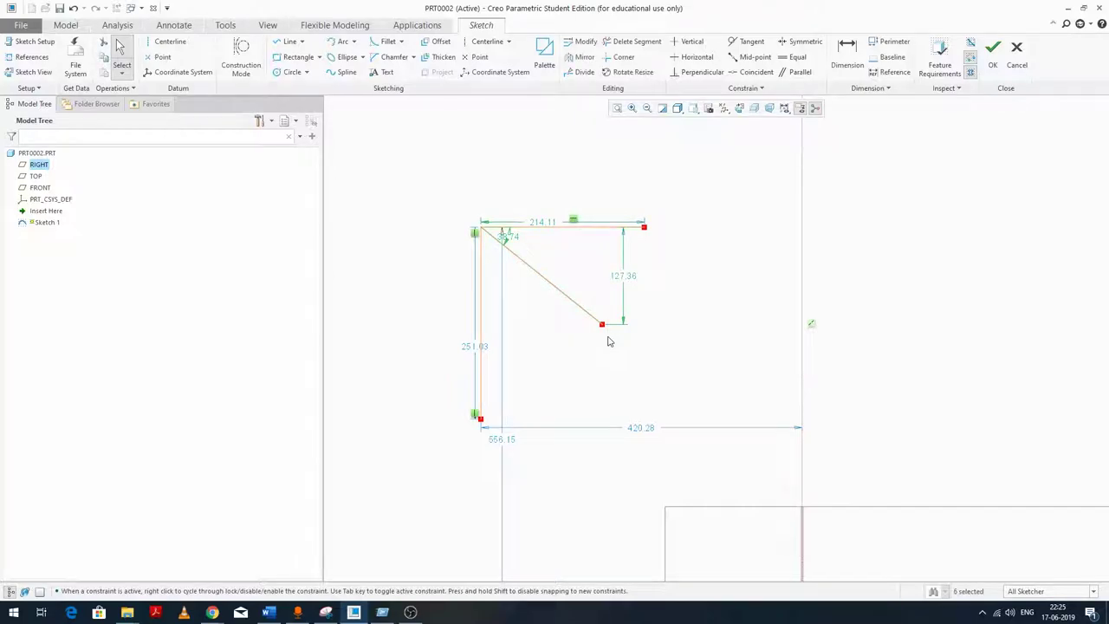
{"action": "left_click", "coordinate": [684, 353]}
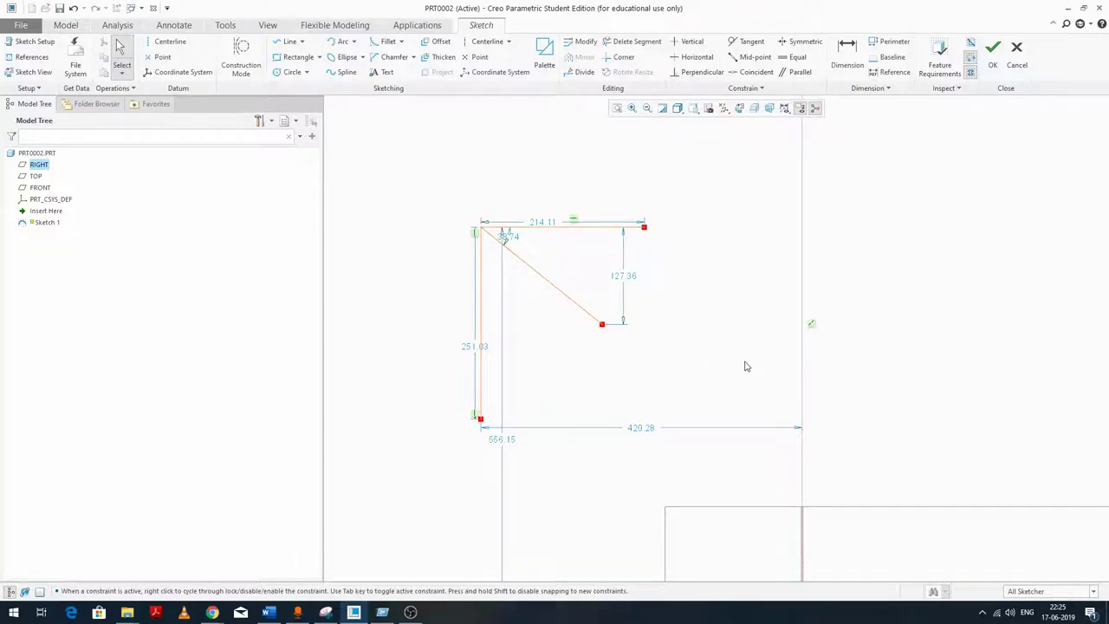
Try enclosing the diagonal line in a selection window again, and compare it with a right-to-left window crossing the horizontal and diagonal lines.
{"action": "left_click_drag", "start_coordinate": [587, 145], "coordinate": [586, 145]}
{"action": "left_click", "coordinate": [582, 146]}
{"action": "left_click_drag", "start_coordinate": [437, 161], "coordinate": [624, 351]}
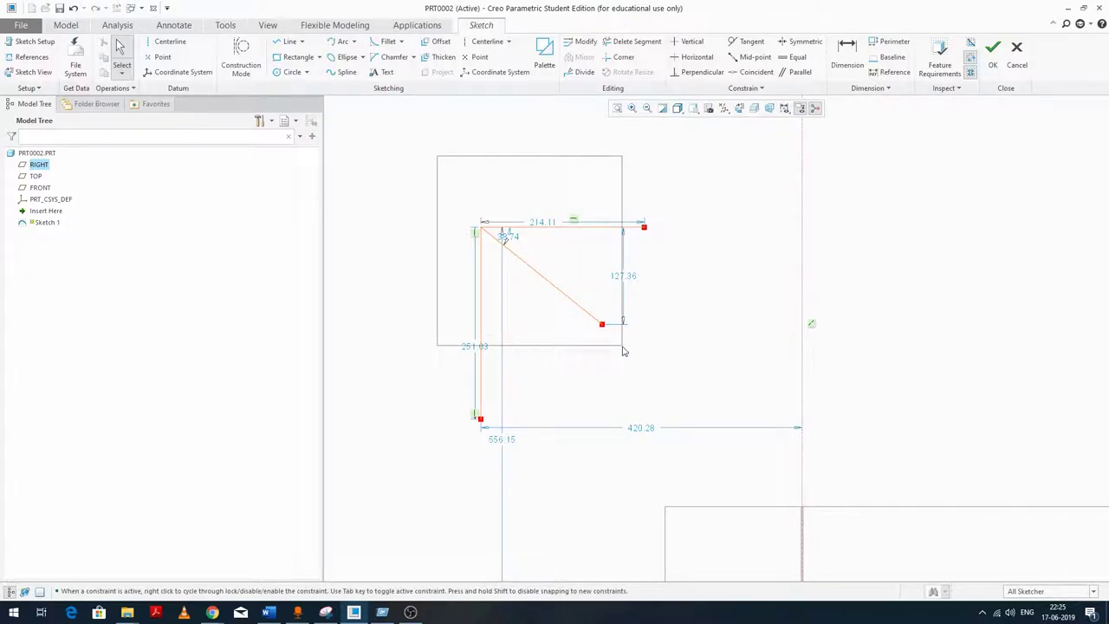
{"action": "left_click_drag", "start_coordinate": [623, 351], "coordinate": [624, 351]}
{"action": "left_click", "coordinate": [624, 351]}
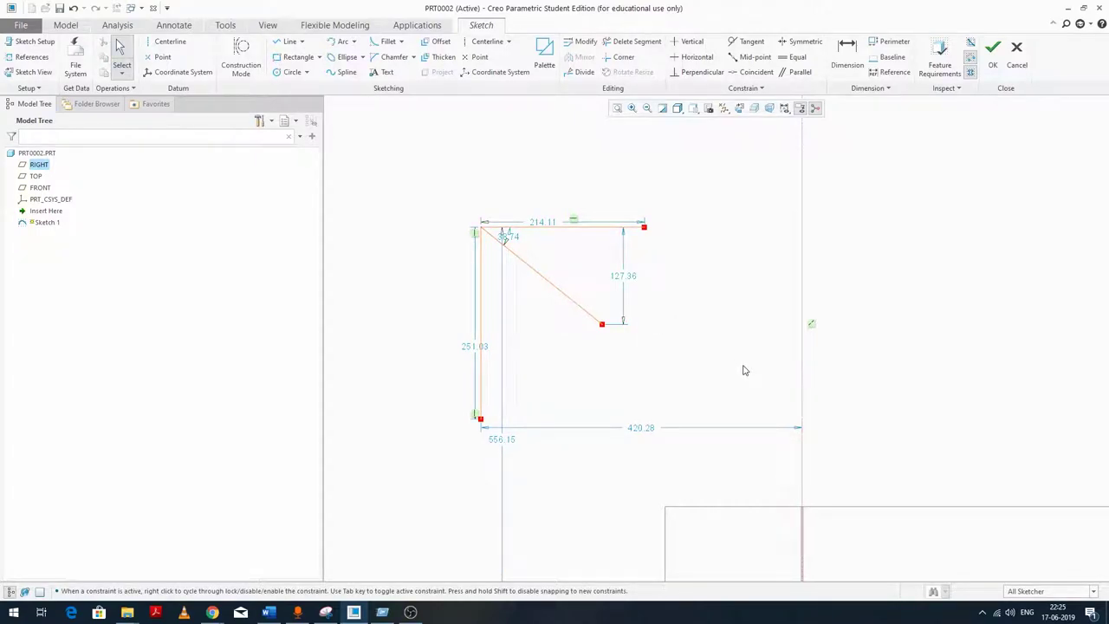
{"action": "left_click_drag", "start_coordinate": [742, 365], "coordinate": [567, 187]}
{"action": "left_click_drag", "start_coordinate": [567, 186], "coordinate": [561, 182]}
Mirror the horizontal and diagonal lines about the vertical centerline.
{"action": "scroll", "coordinate": [626, 210], "scroll_direction": "down", "scroll_amount": 3}
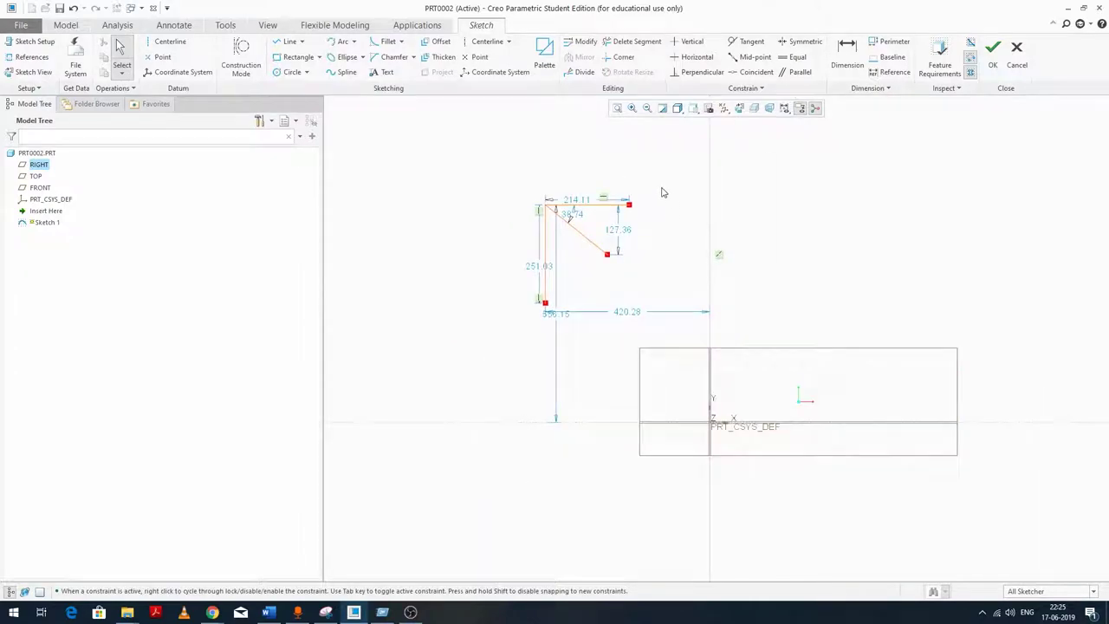
{"action": "key", "text": "ctrl+a"}
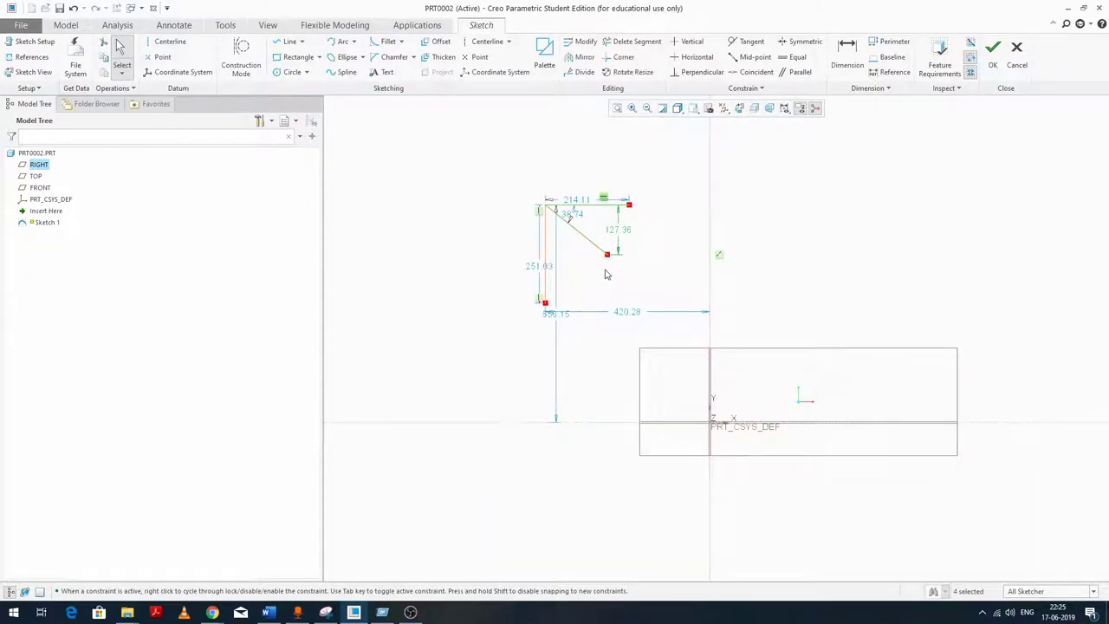
{"action": "scroll", "coordinate": [653, 243], "scroll_direction": "up", "scroll_amount": 1}
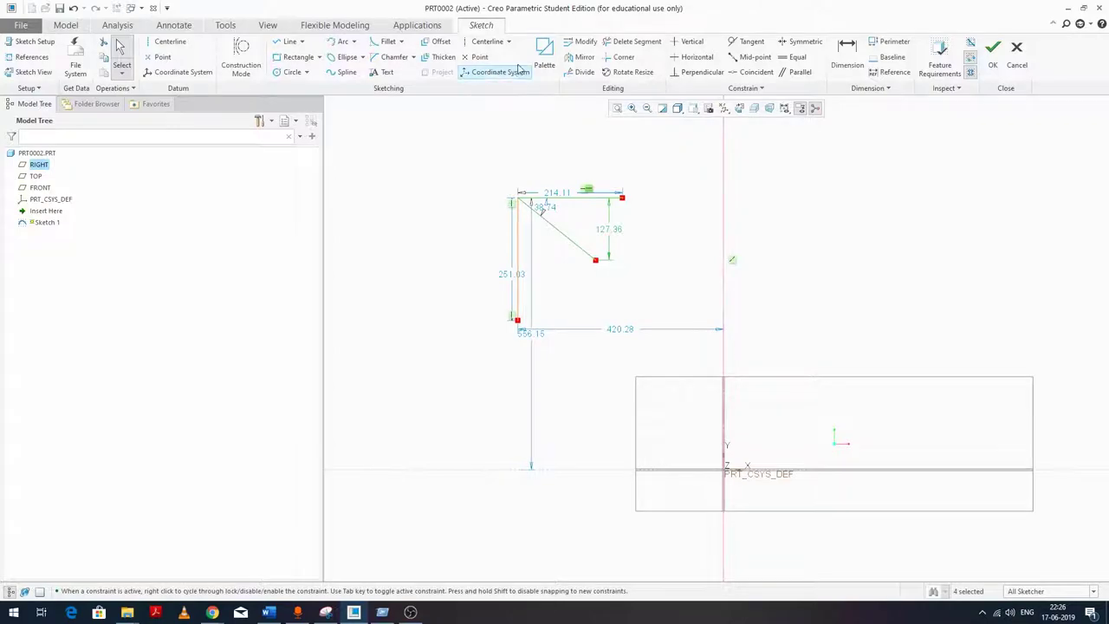
{"action": "left_click", "coordinate": [577, 59]}
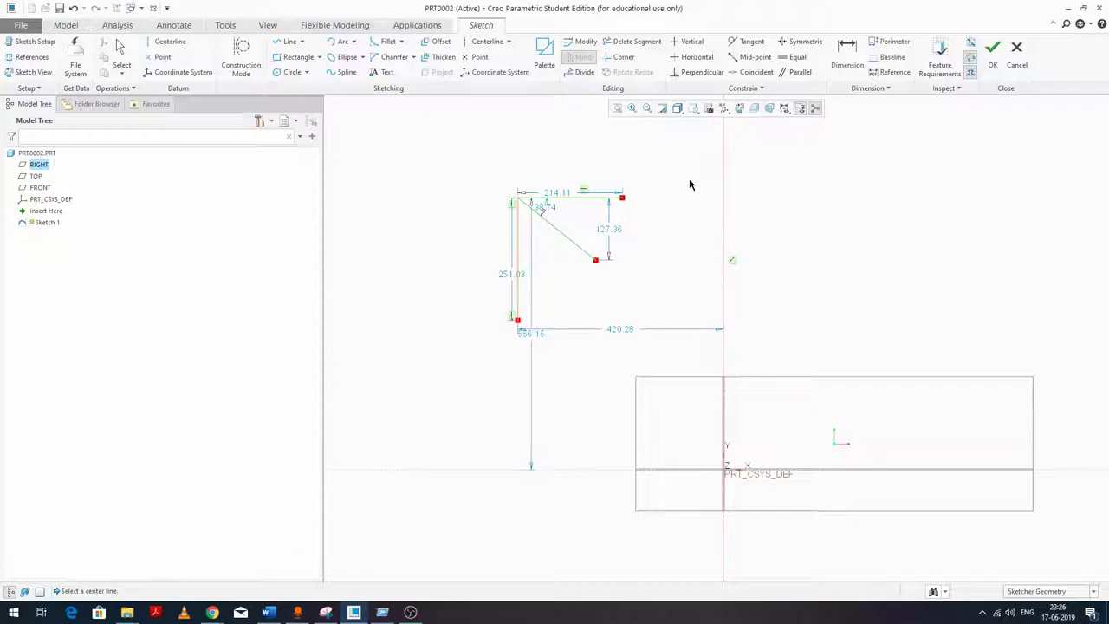
{"action": "left_click", "coordinate": [723, 182]}
{"action": "scroll", "coordinate": [702, 208], "scroll_direction": "down", "scroll_amount": 3}
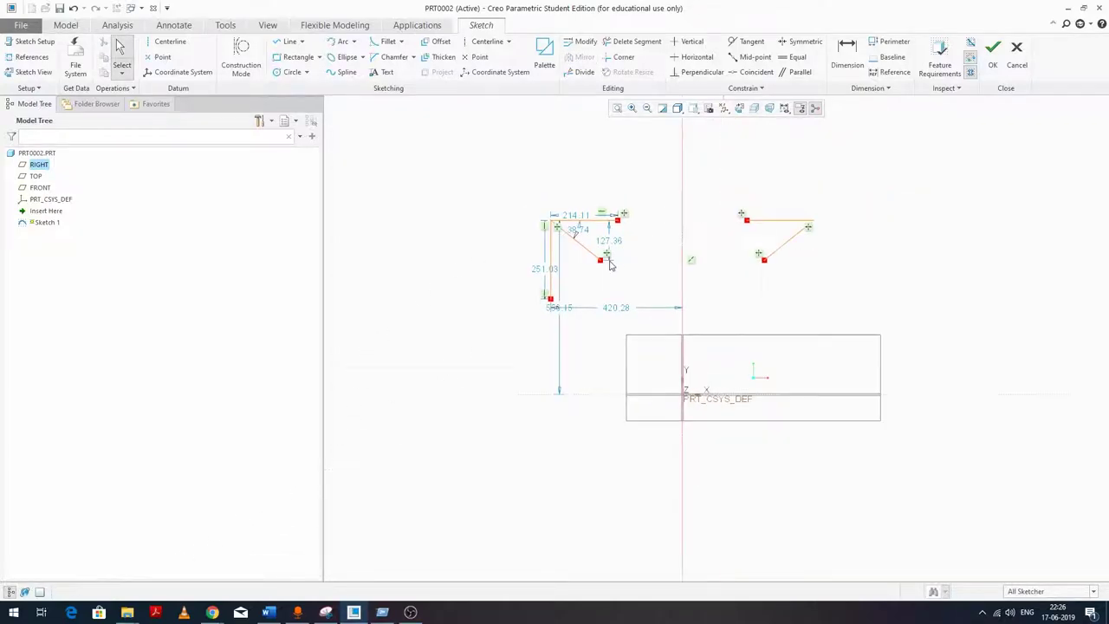
Set the original horizontal line's length to 200 and select that line.
{"action": "scroll", "coordinate": [698, 237], "scroll_direction": "up", "scroll_amount": 2}
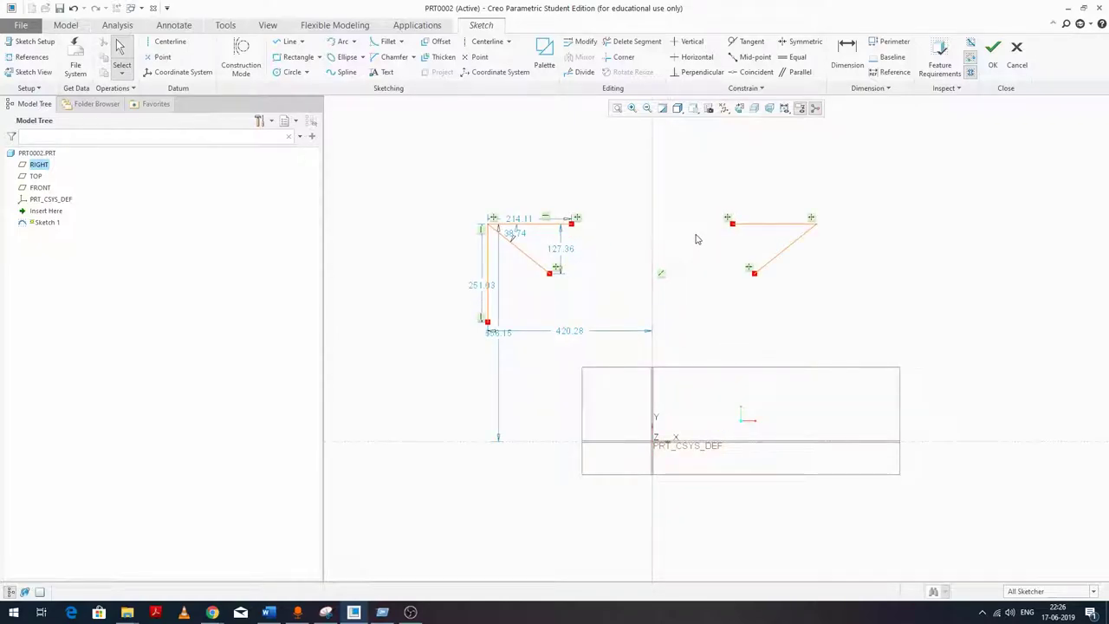
{"action": "double_click", "coordinate": [520, 220]}
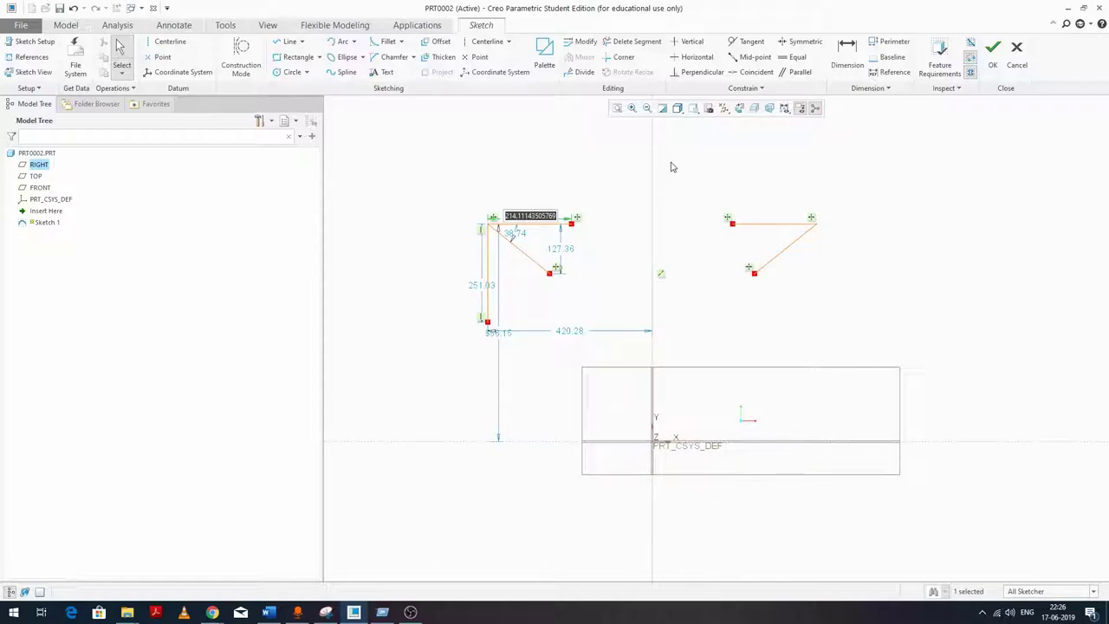
{"action": "type", "text": "200"}
{"action": "key", "text": "Return"}
{"action": "scroll", "coordinate": [522, 225], "scroll_direction": "up", "scroll_amount": 2}
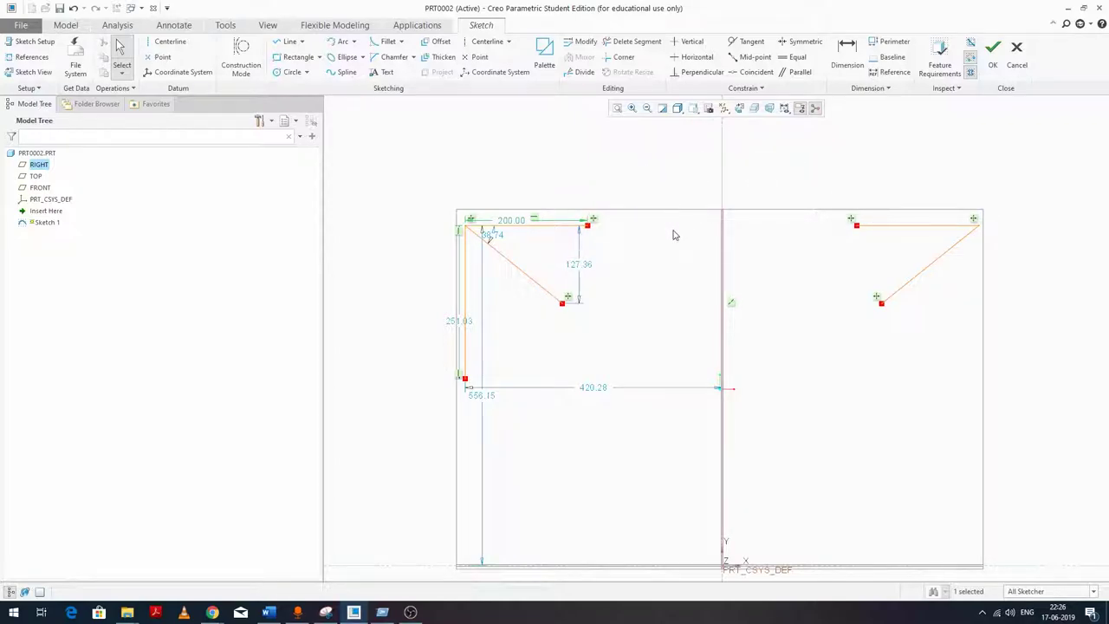
{"action": "left_click", "coordinate": [573, 229]}
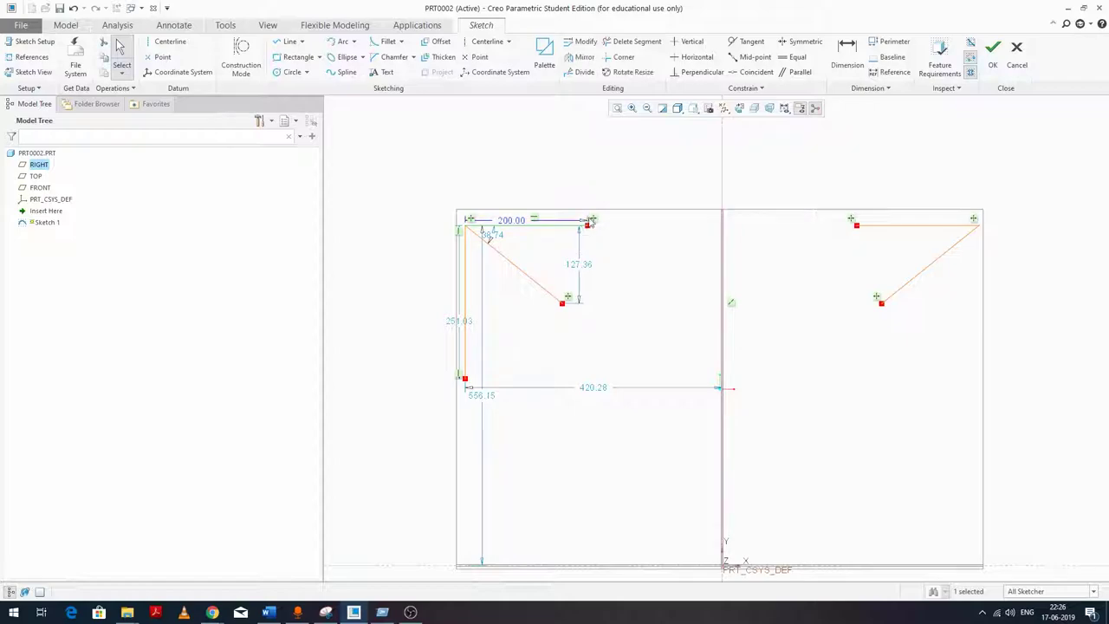
Try deleting the original horizontal line, undo the deletion and set the line's length to 250.
{"action": "key", "text": "Delete"}
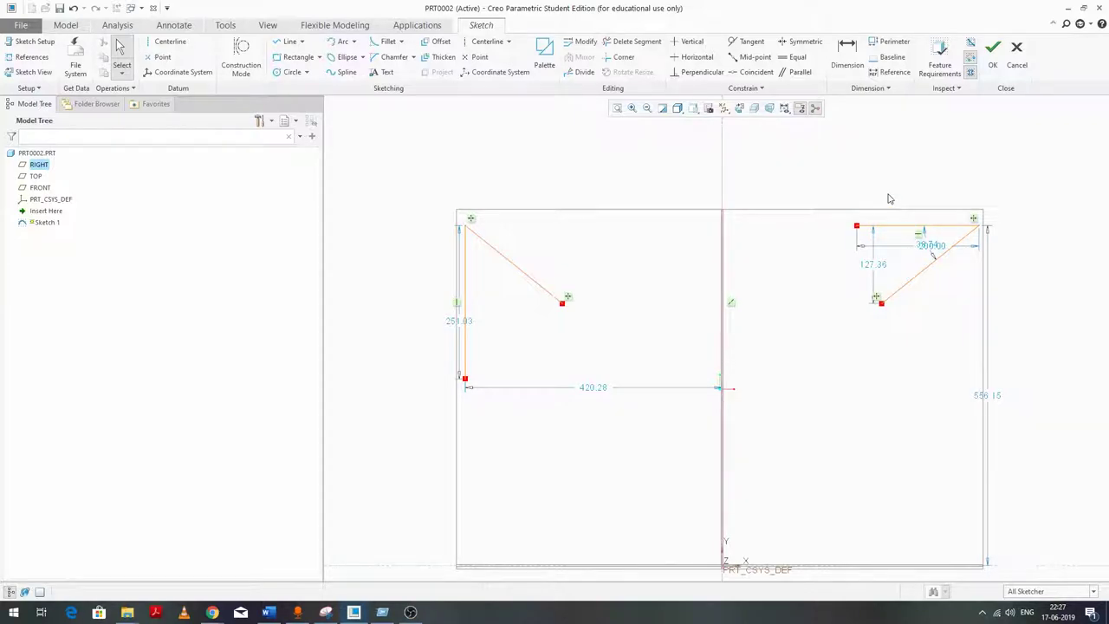
{"action": "key", "text": "ctrl+y"}
{"action": "double_click", "coordinate": [509, 220]}
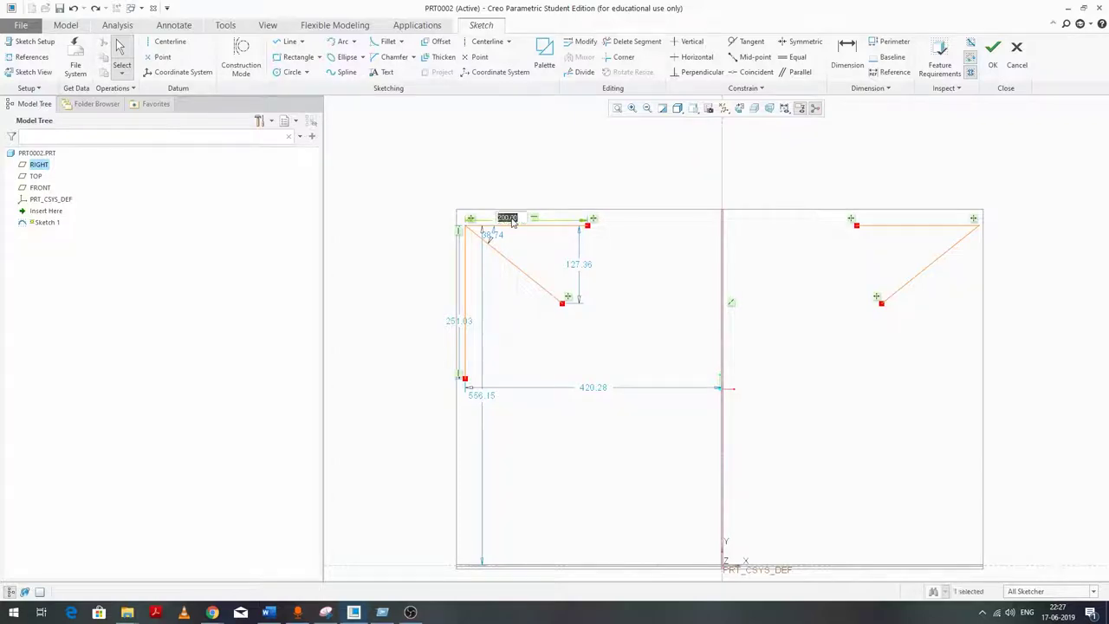
{"action": "type", "text": "250"}
{"action": "key", "text": "Return"}
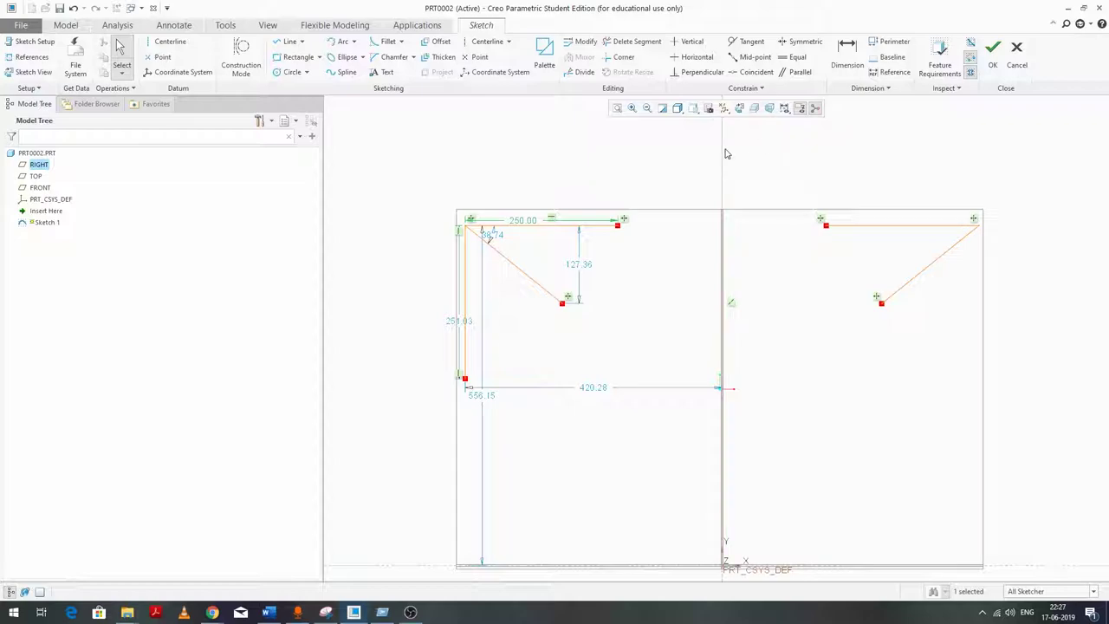
Delete the original horizontal line and move the mirrored line's length dimension above the rectangle.
{"action": "left_click", "coordinate": [659, 252]}
{"action": "left_click", "coordinate": [595, 229]}
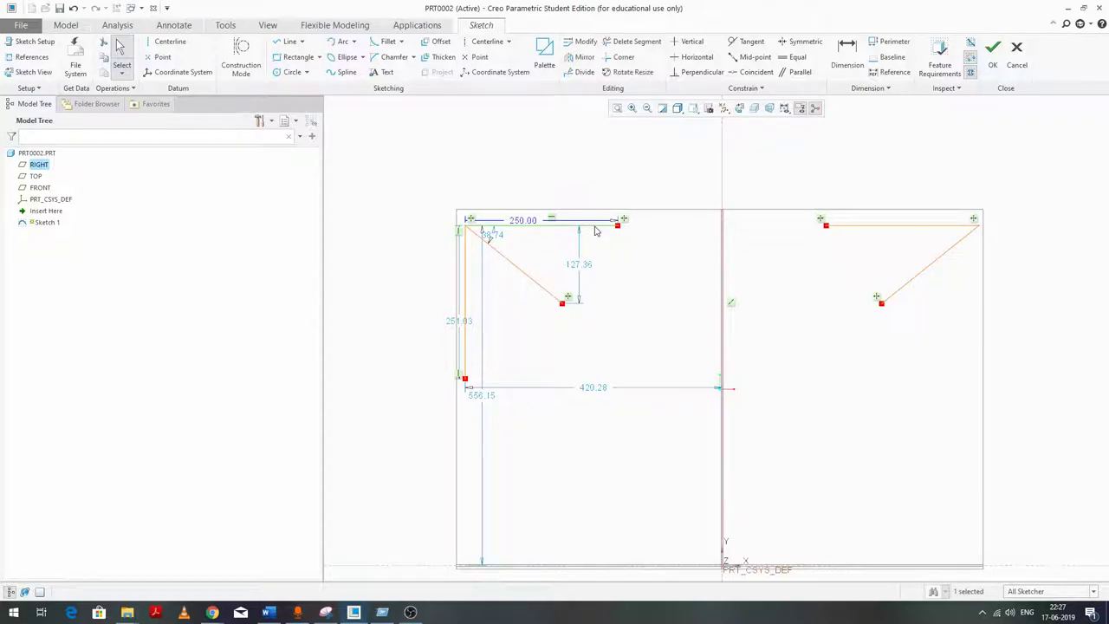
{"action": "key", "text": "Delete"}
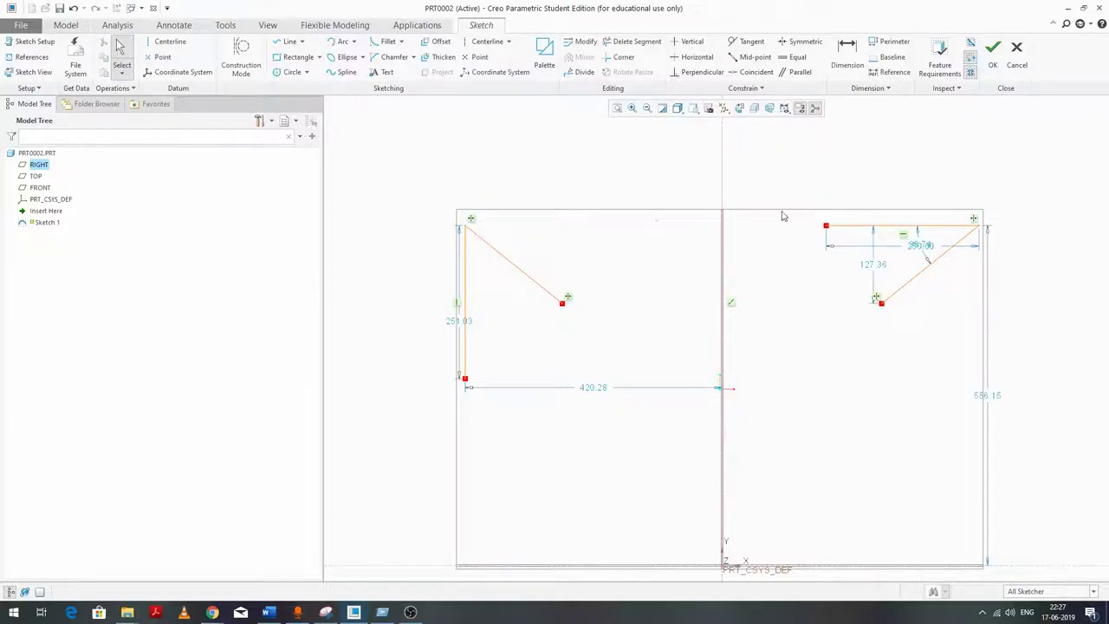
{"action": "left_click_drag", "start_coordinate": [909, 251], "coordinate": [907, 180]}
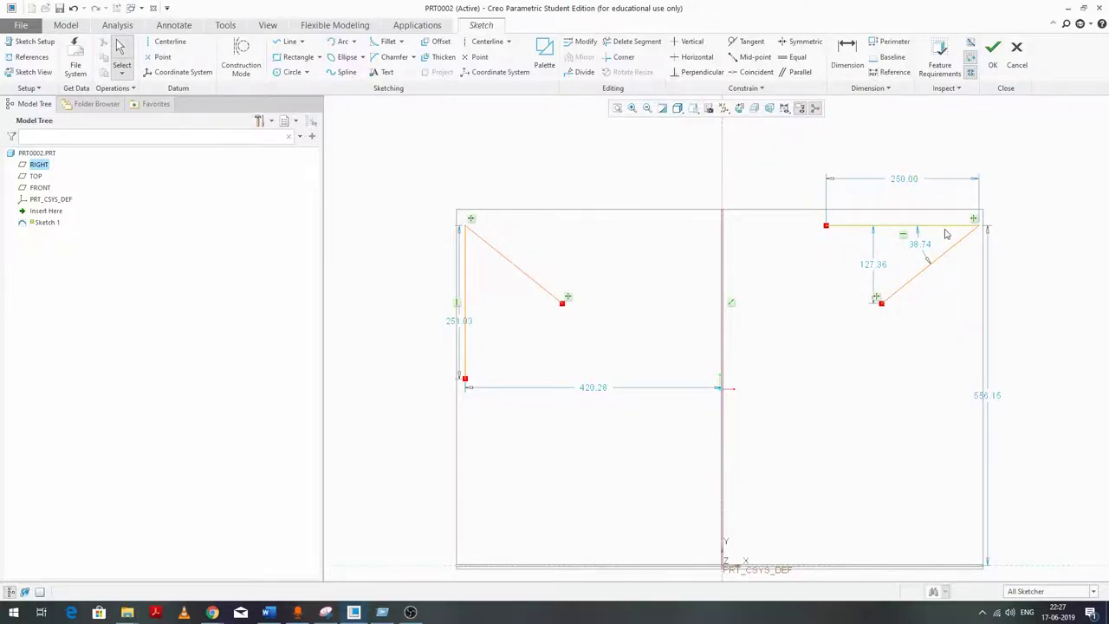
{"action": "scroll", "coordinate": [946, 233], "scroll_direction": "up", "scroll_amount": 2}
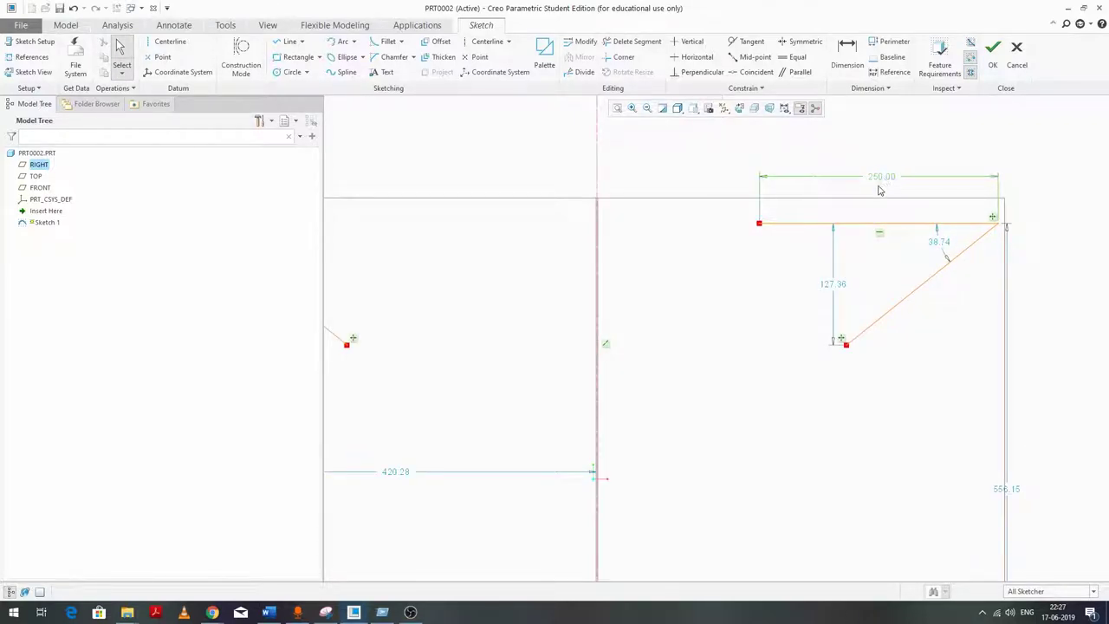
{"action": "scroll", "coordinate": [871, 195], "scroll_direction": "down", "scroll_amount": 1}
{"action": "scroll", "coordinate": [865, 199], "scroll_direction": "down", "scroll_amount": 2}
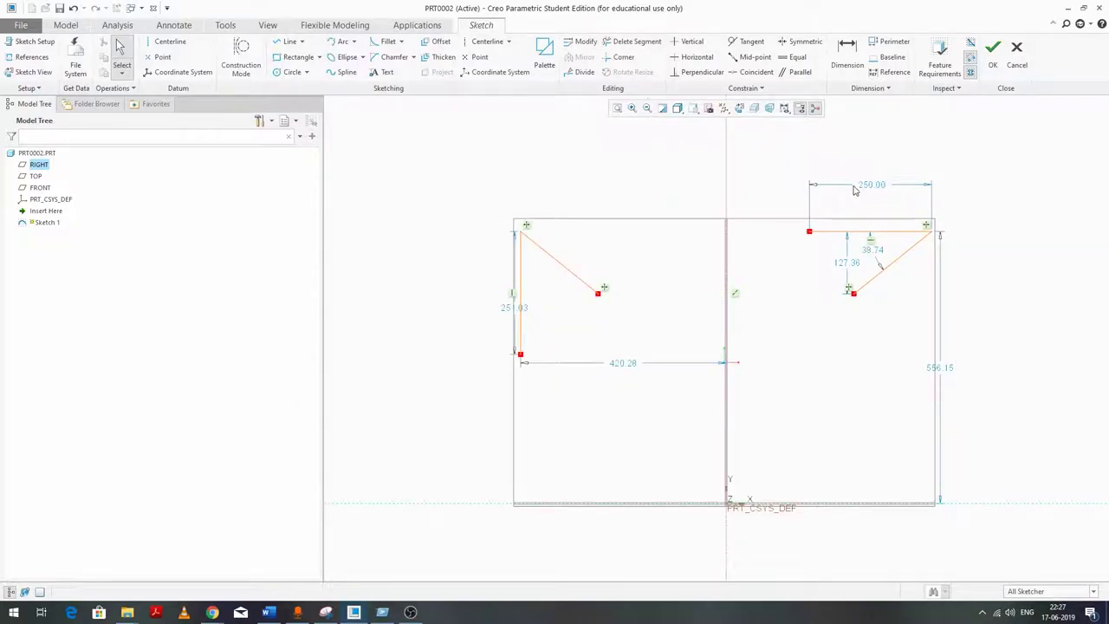
Try dimensioning the original diagonal line's length at 220 and undo the change.
{"action": "left_click", "coordinate": [566, 265]}
{"action": "left_click", "coordinate": [572, 196]}
{"action": "left_click", "coordinate": [532, 189]}
{"action": "type", "text": "220"}
{"action": "key", "text": "Return"}
{"action": "scroll", "coordinate": [609, 194], "scroll_direction": "up", "scroll_amount": 3}
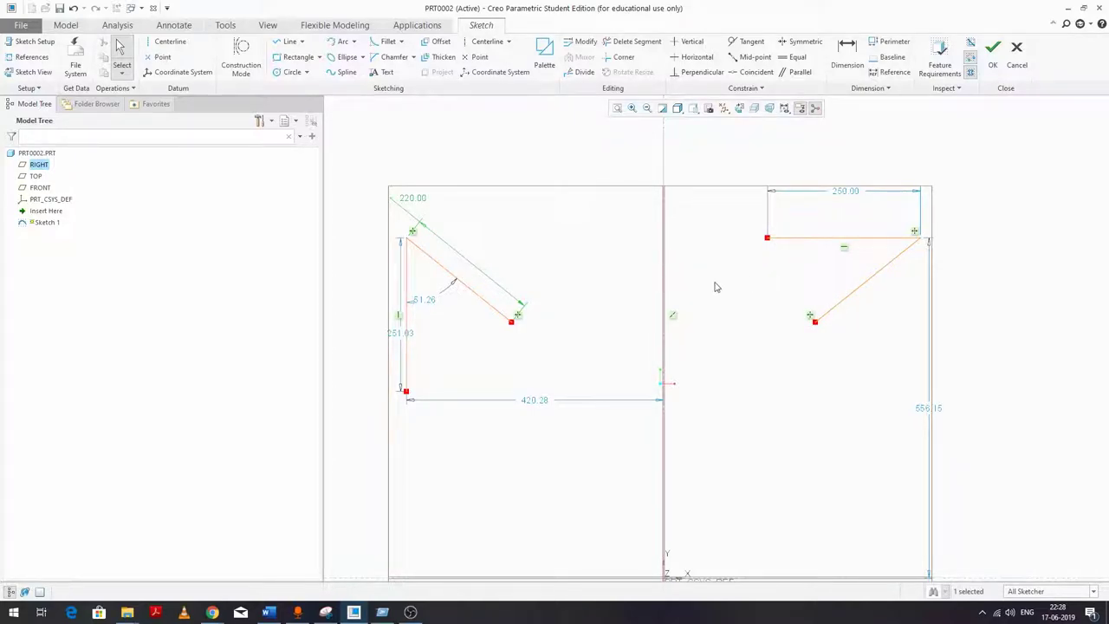
{"action": "left_click", "coordinate": [73, 9]}
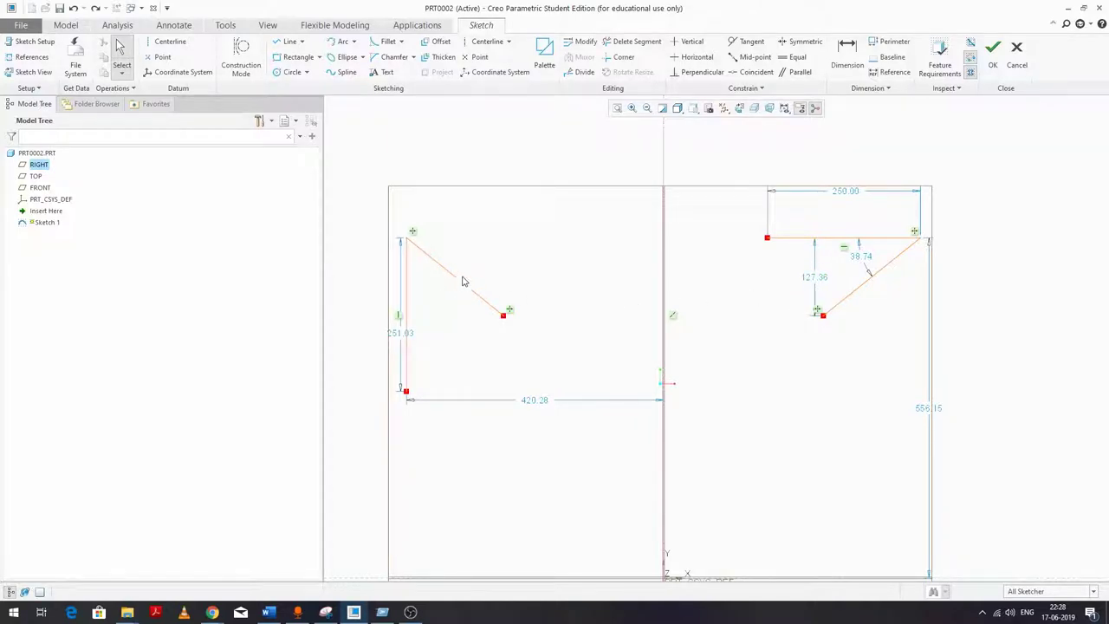
Set the mirrored diagonal line's vertical height dimension to 130.
{"action": "left_click", "coordinate": [822, 282]}
{"action": "double_click", "coordinate": [822, 282]}
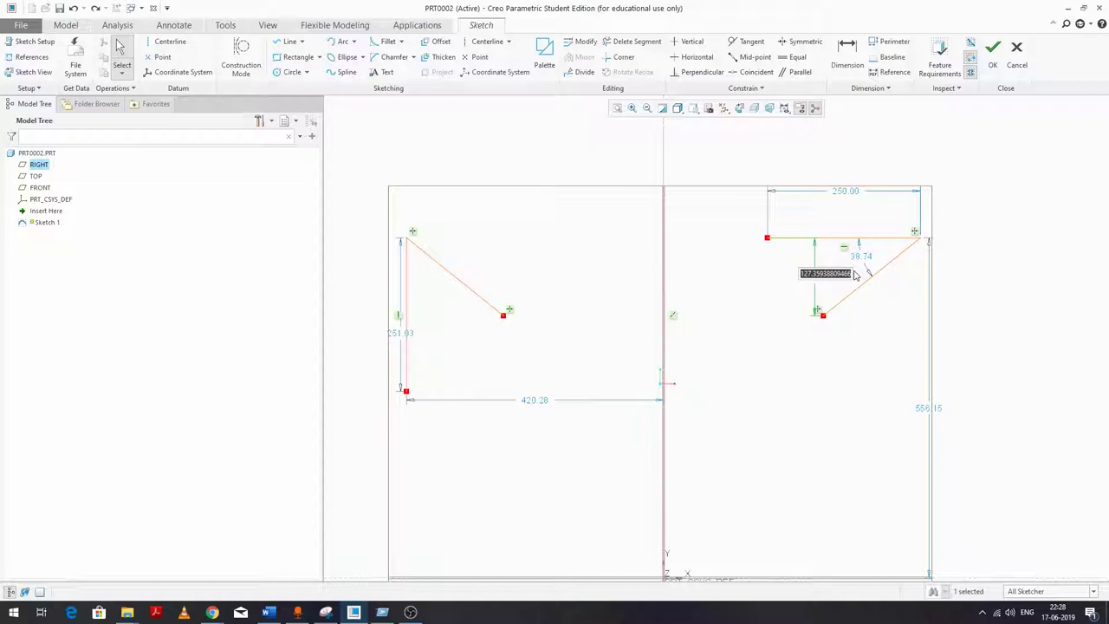
{"action": "type", "text": "130"}
{"action": "key", "text": "Return"}
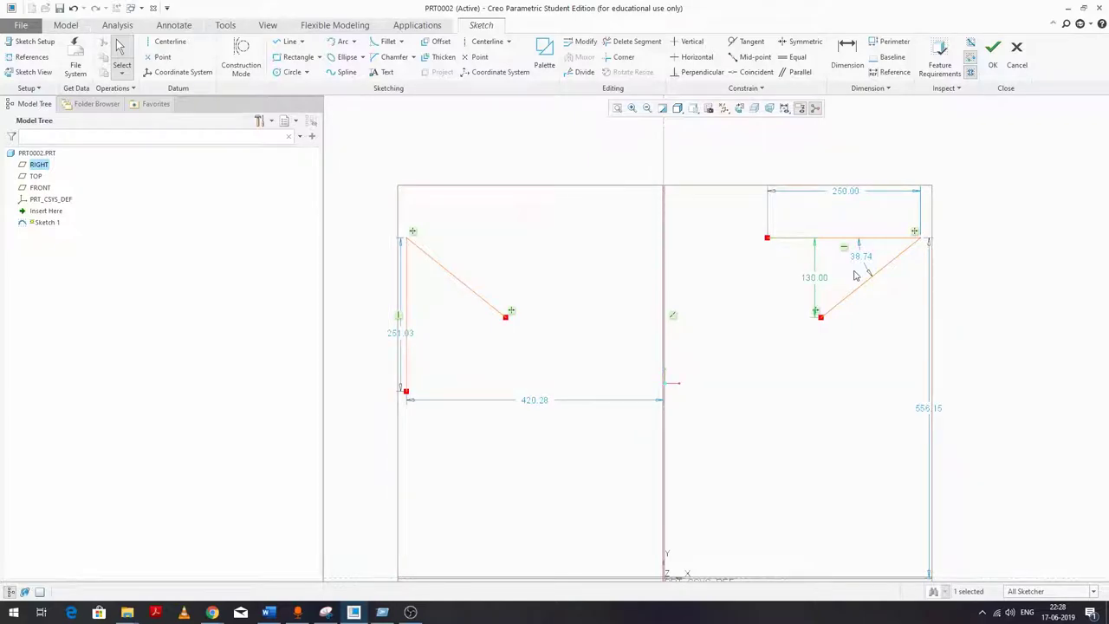
{"action": "left_click", "coordinate": [886, 310]}
Set the angle between the mirrored horizontal and diagonal lines to 30 degrees.
{"action": "left_click", "coordinate": [859, 259]}
{"action": "double_click", "coordinate": [859, 259]}
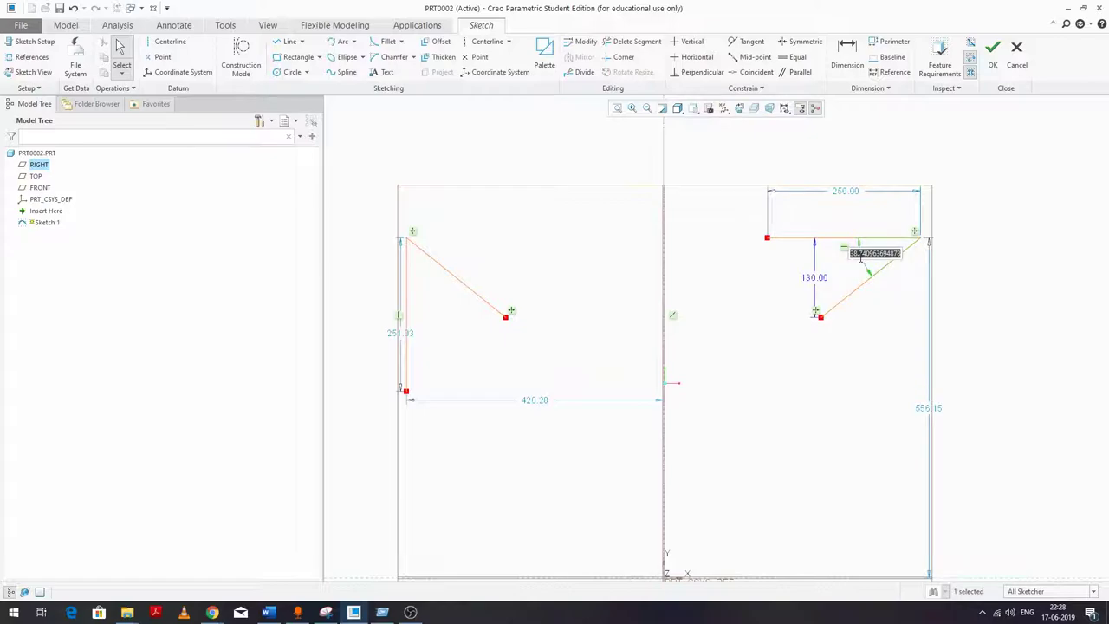
{"action": "type", "text": "30"}
{"action": "key", "text": "Return"}
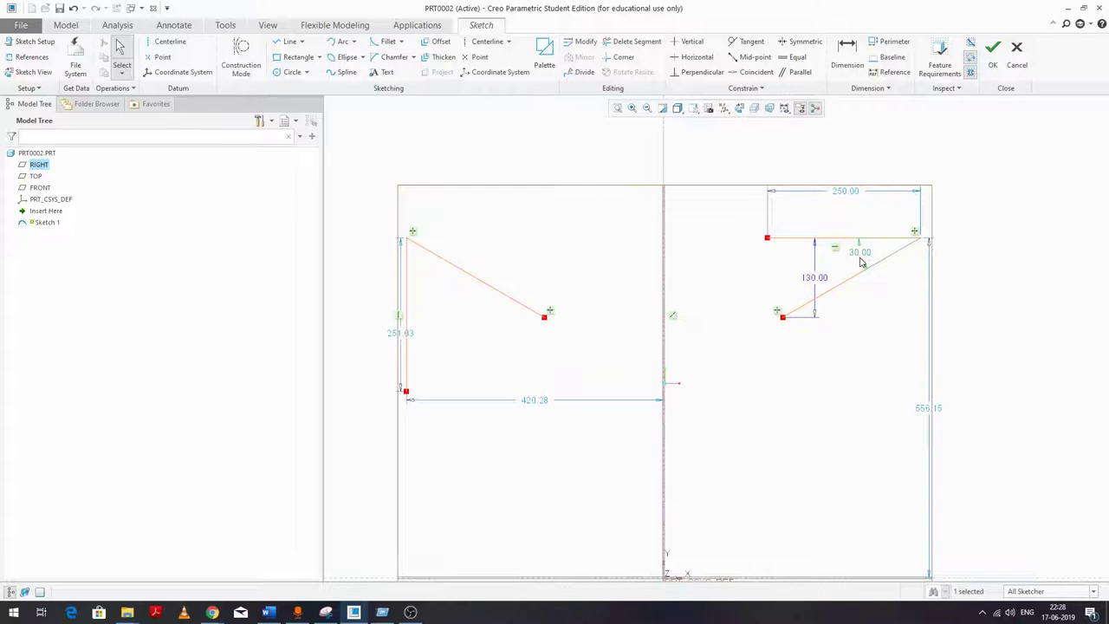
{"action": "left_click", "coordinate": [1061, 241]}
Sketch an open chain of five connected lines outside the rectangle, beyond the mirrored lines.
{"action": "scroll", "coordinate": [879, 240], "scroll_direction": "up", "scroll_amount": 2}
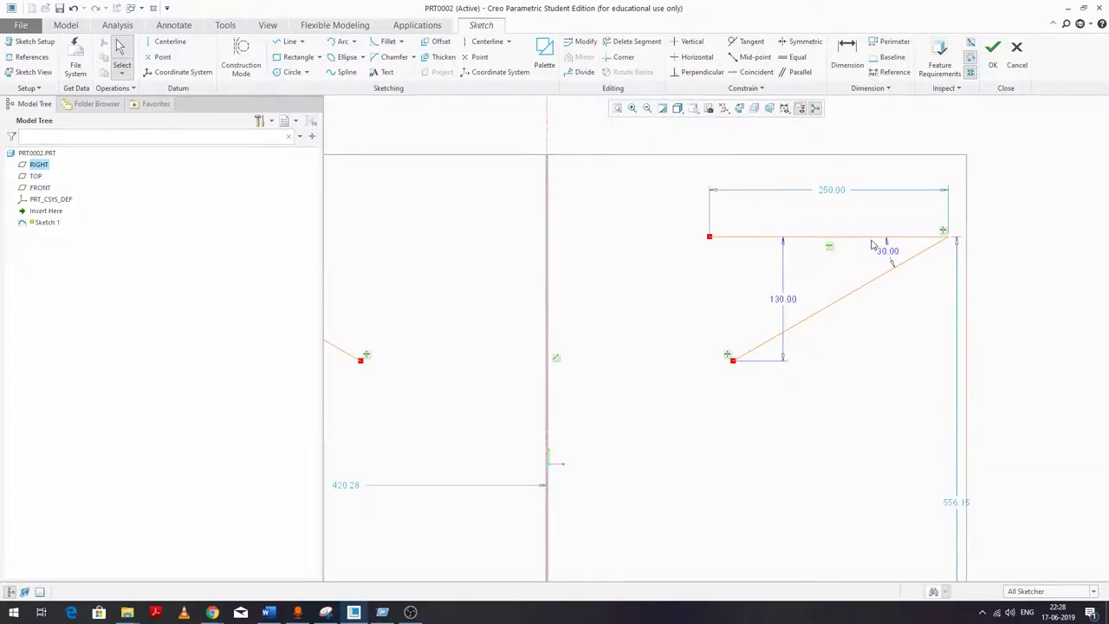
{"action": "scroll", "coordinate": [866, 251], "scroll_direction": "down", "scroll_amount": 3}
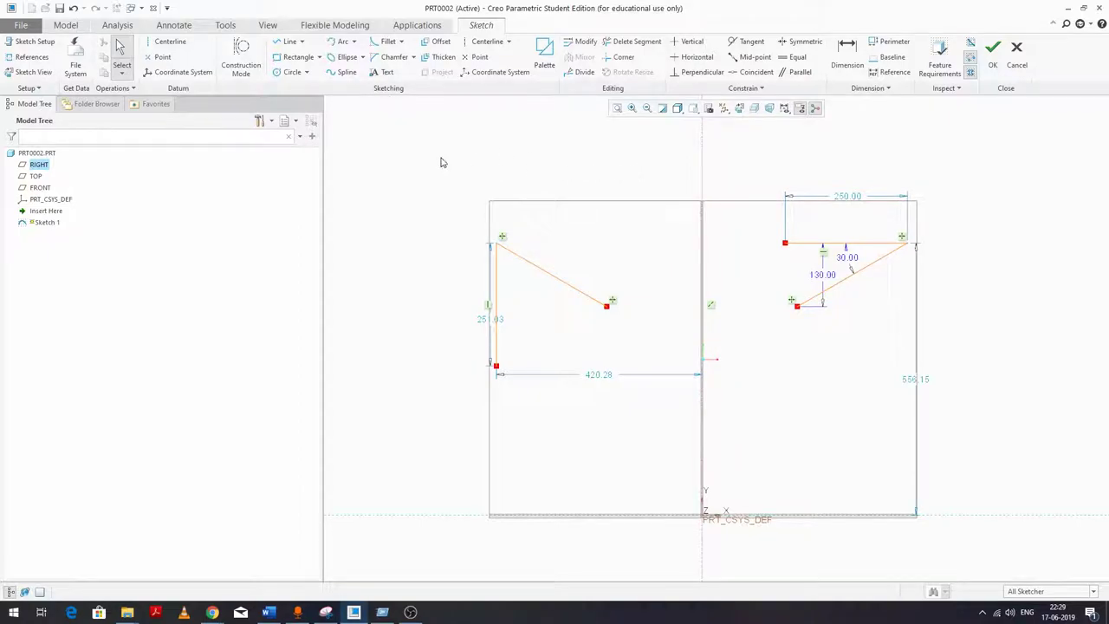
{"action": "scroll", "coordinate": [585, 235], "scroll_direction": "down", "scroll_amount": 2}
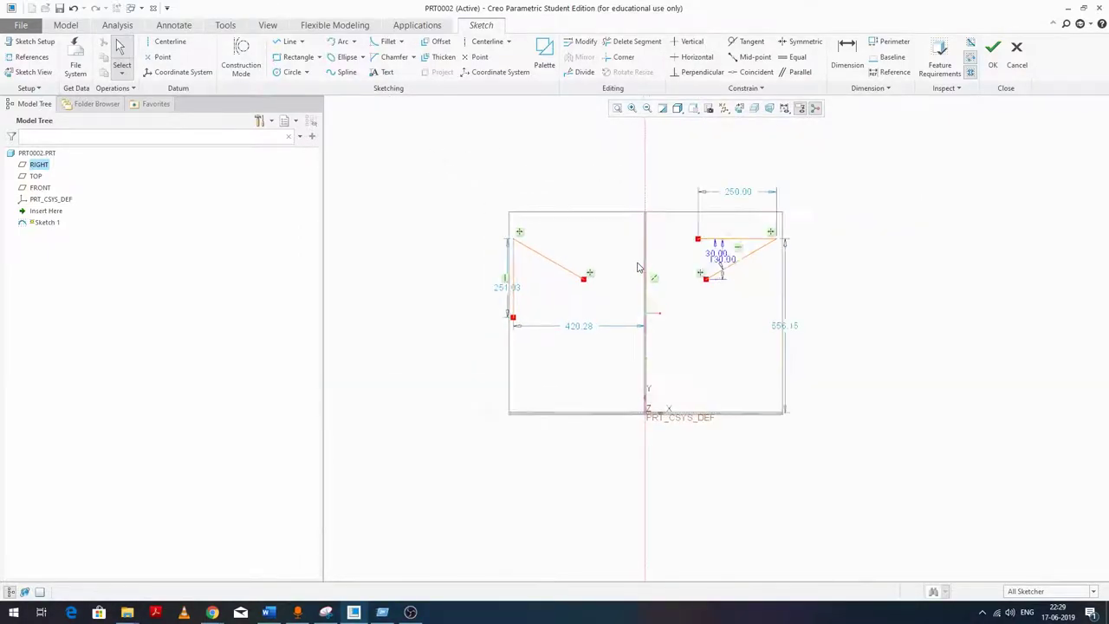
{"action": "scroll", "coordinate": [646, 261], "scroll_direction": "up", "scroll_amount": 2}
{"action": "scroll", "coordinate": [581, 208], "scroll_direction": "down", "scroll_amount": 3}
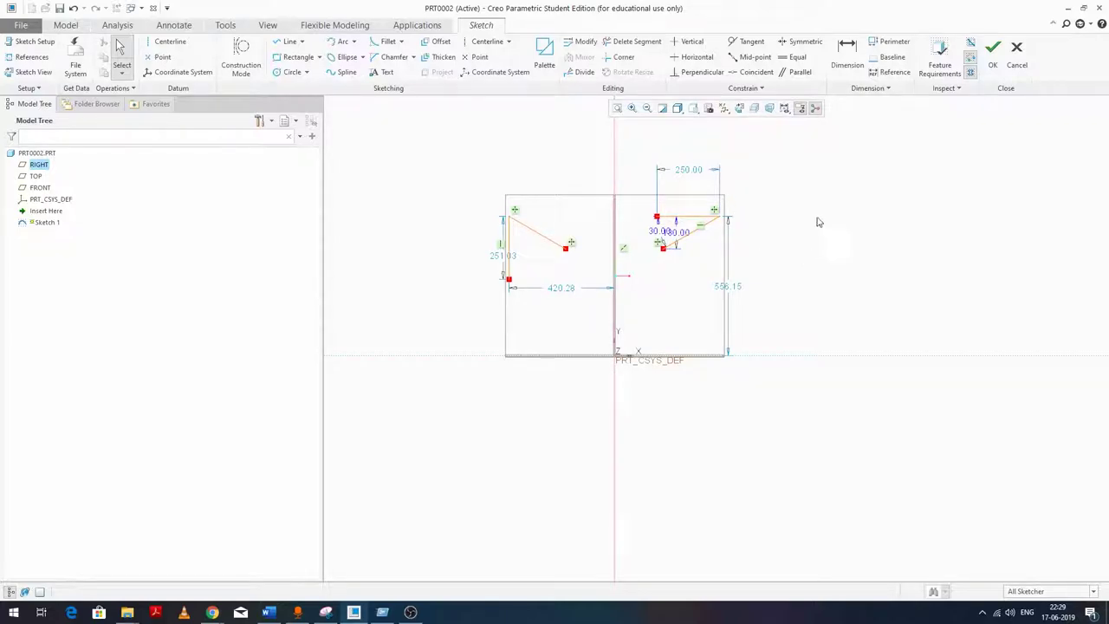
{"action": "scroll", "coordinate": [718, 313], "scroll_direction": "down", "scroll_amount": 2}
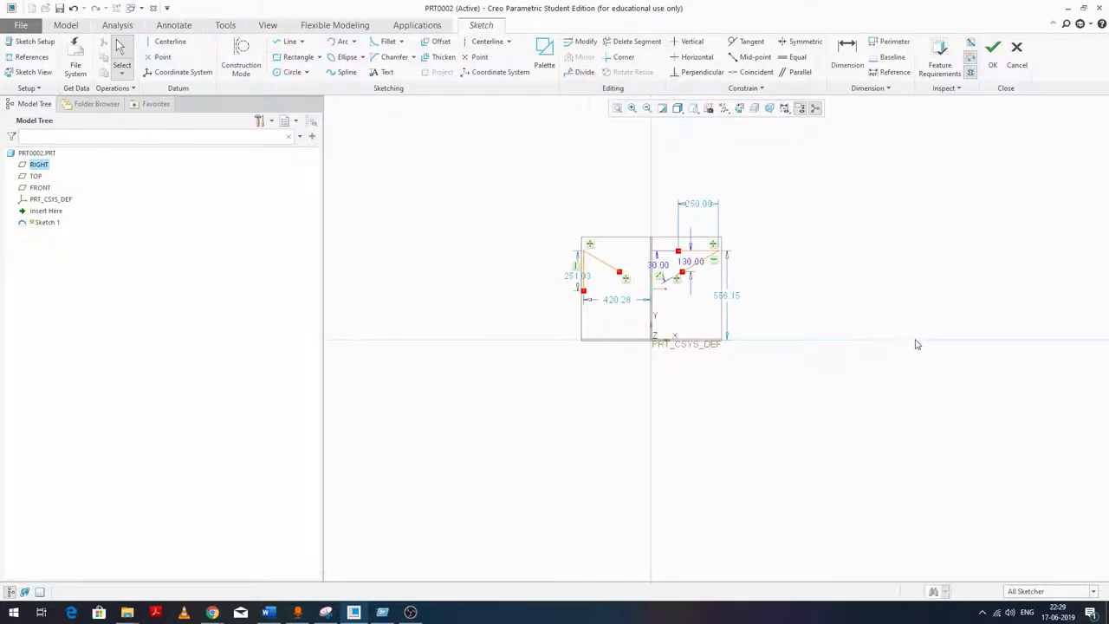
{"action": "scroll", "coordinate": [913, 344], "scroll_direction": "up", "scroll_amount": 2}
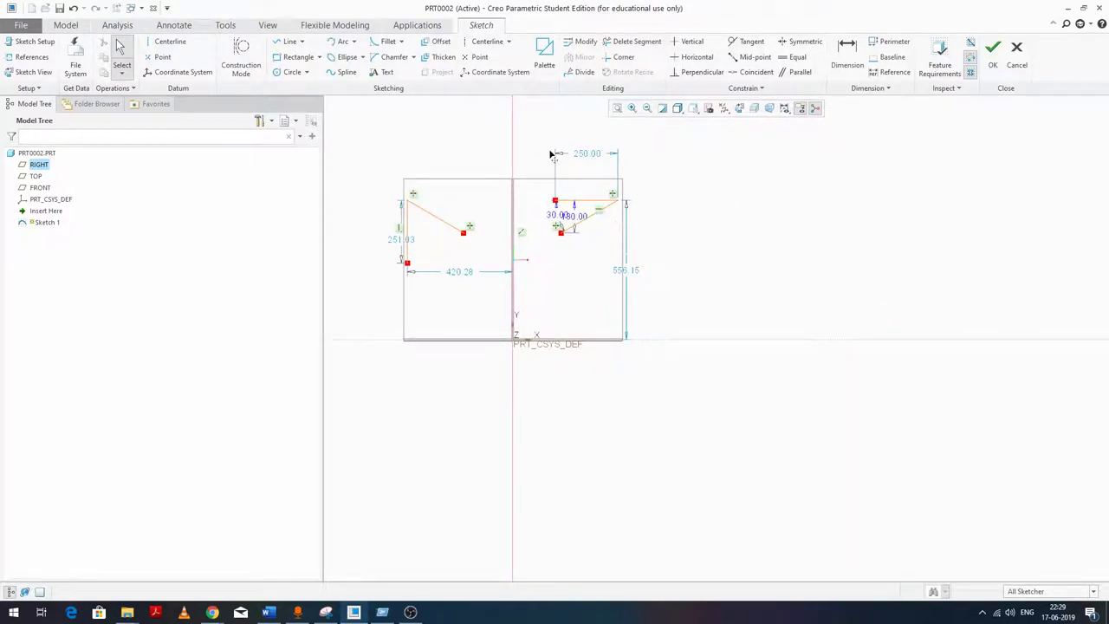
{"action": "left_click", "coordinate": [290, 42]}
{"action": "left_click", "coordinate": [689, 247]}
{"action": "left_click", "coordinate": [730, 284]}
{"action": "left_click", "coordinate": [856, 241]}
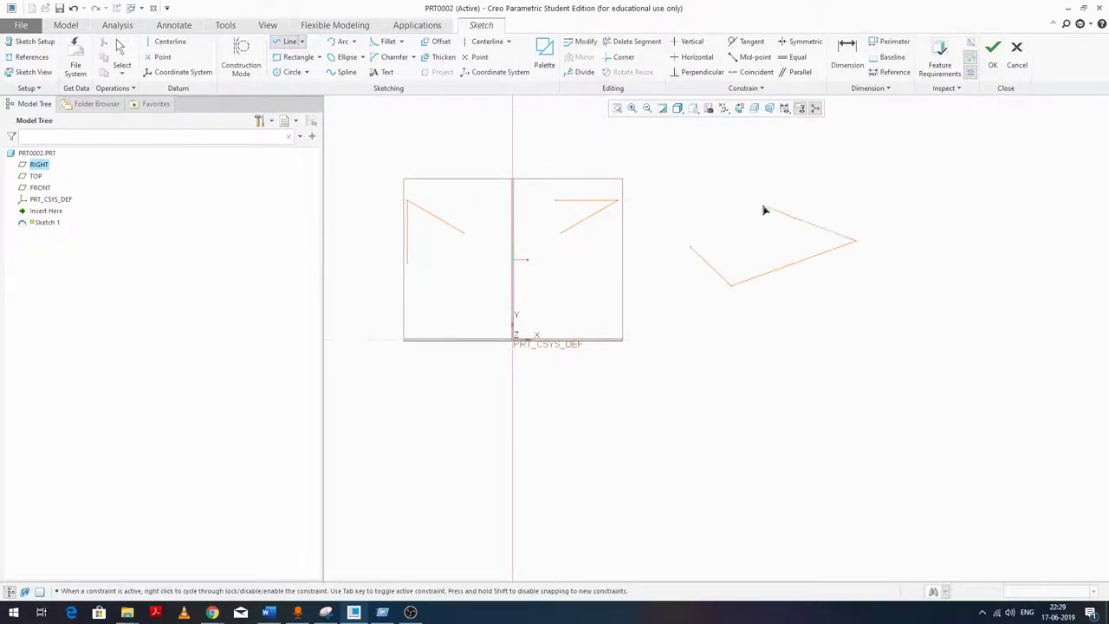
{"action": "left_click", "coordinate": [709, 208]}
{"action": "middle_click", "coordinate": [712, 206]}
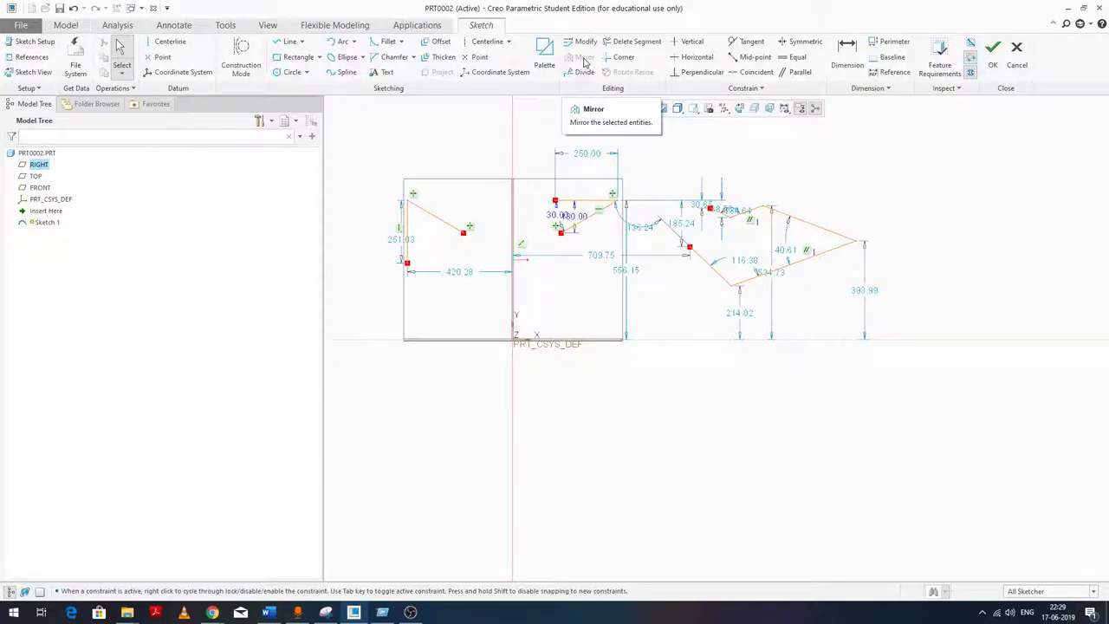
Draw a horizontal centerline along the rectangle's lower edge, below the line chain.
{"action": "left_click", "coordinate": [804, 221]}
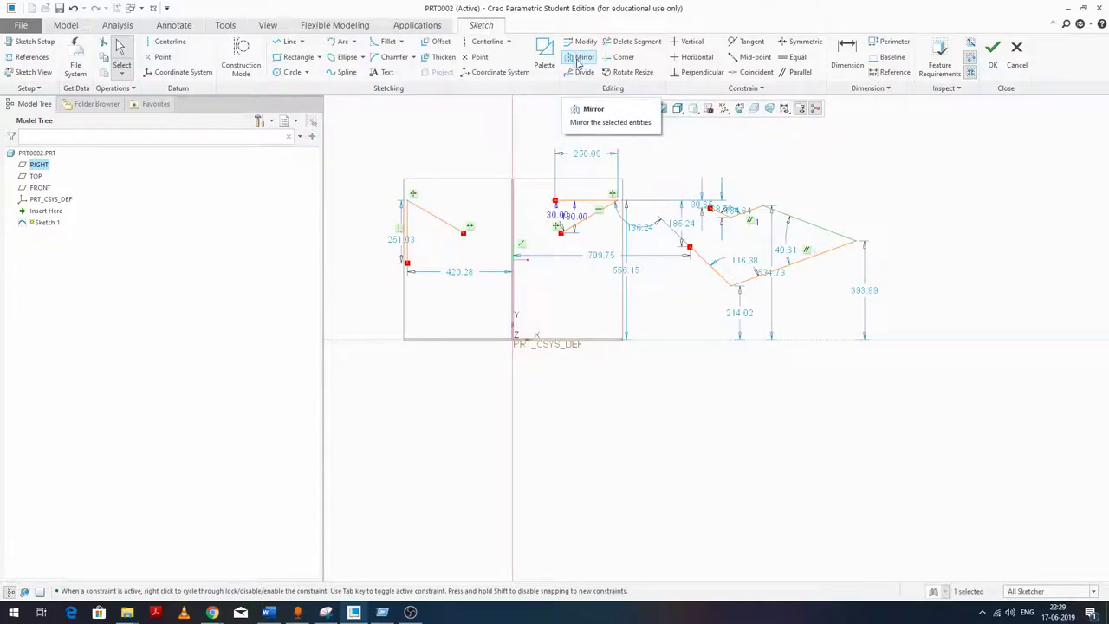
{"action": "left_click", "coordinate": [885, 177]}
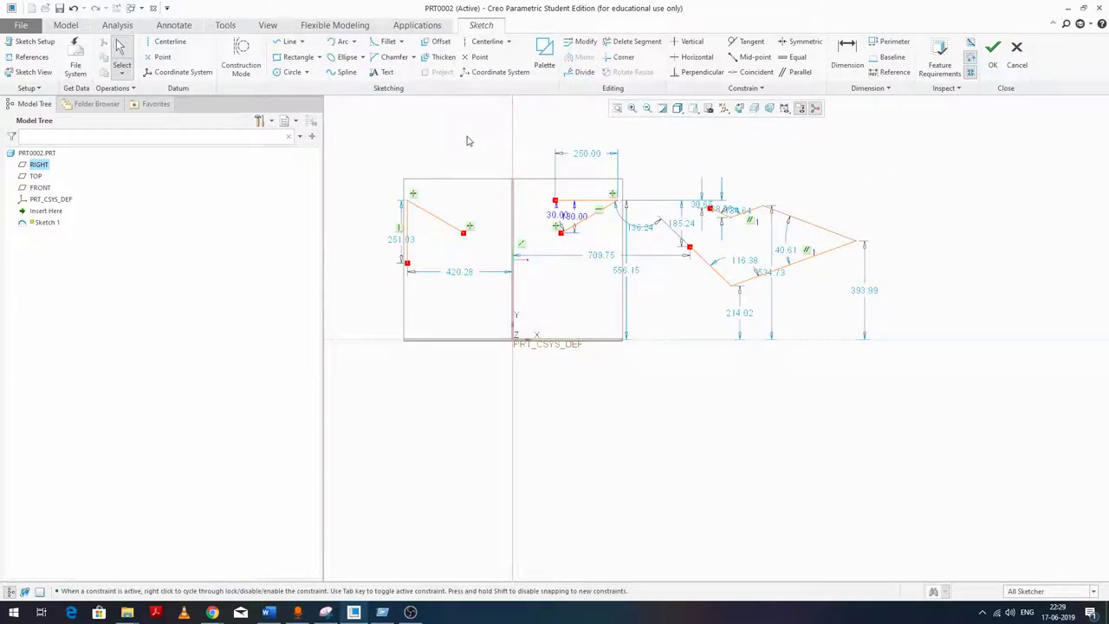
{"action": "left_click", "coordinate": [176, 46]}
{"action": "left_click", "coordinate": [915, 341]}
{"action": "left_click", "coordinate": [703, 337]}
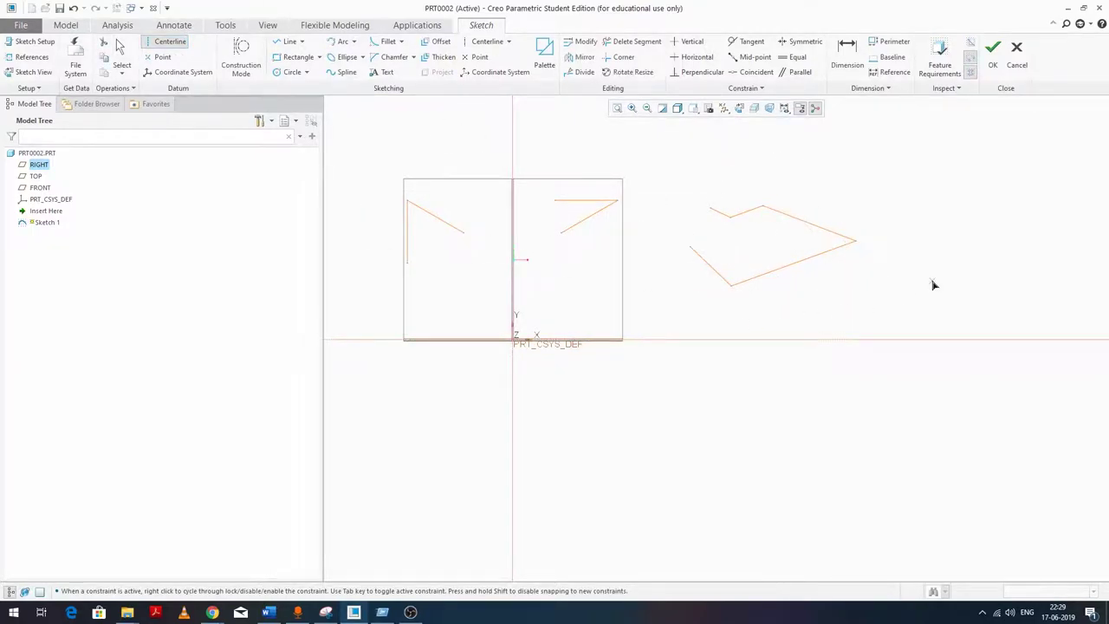
{"action": "middle_click", "coordinate": [933, 284]}
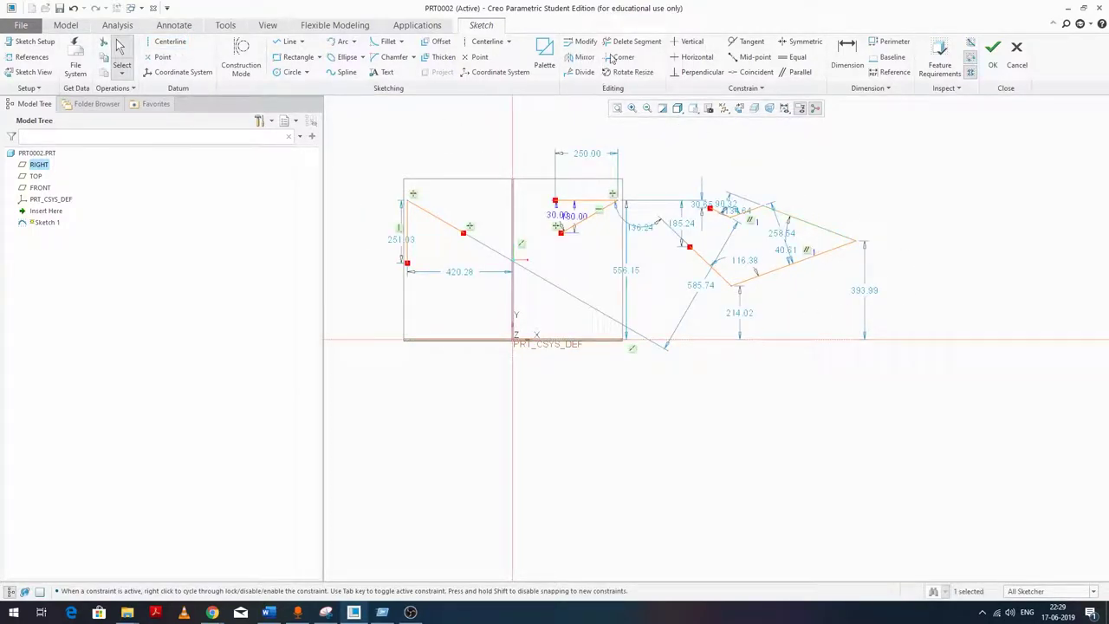
Mirror the chain's two long lines one at a time about the horizontal centerline.
{"action": "left_click", "coordinate": [584, 57]}
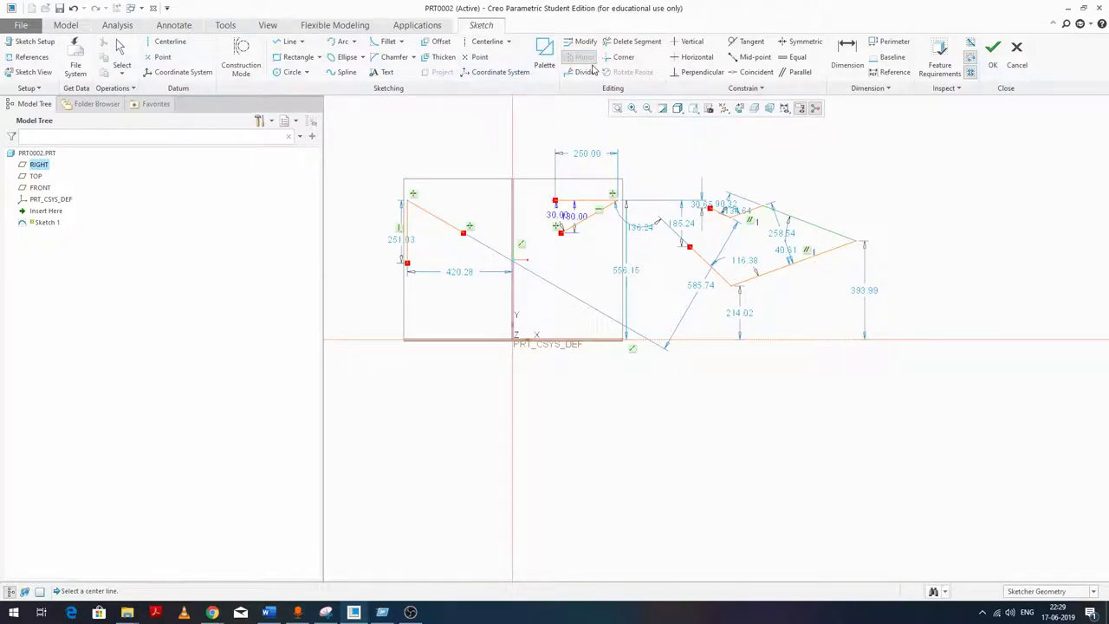
{"action": "left_click", "coordinate": [803, 340]}
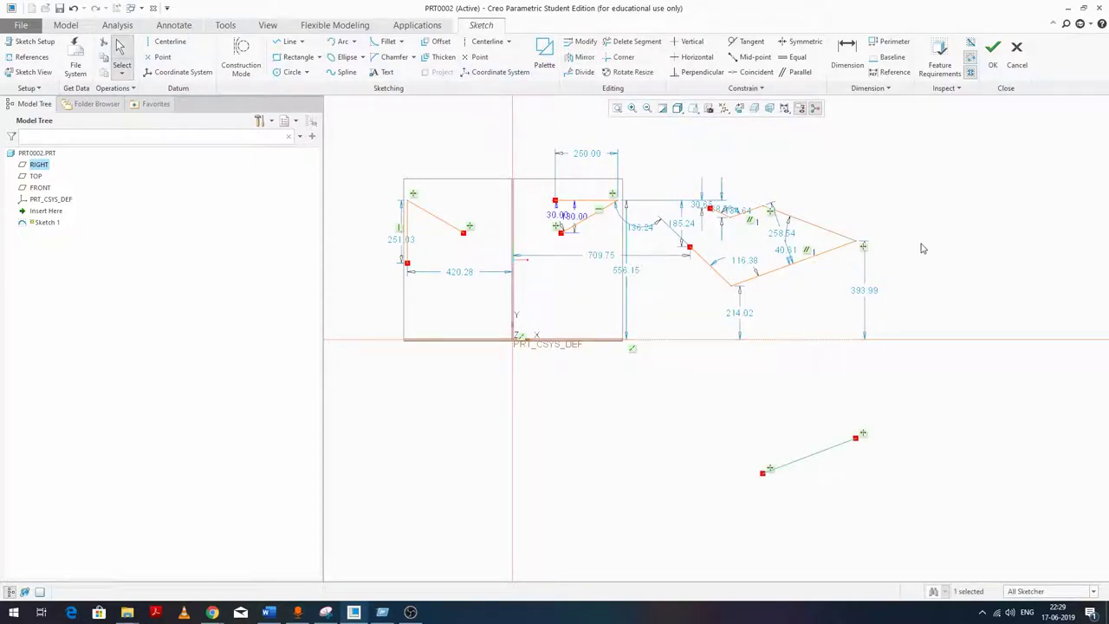
{"action": "left_click", "coordinate": [806, 260]}
{"action": "key", "text": "m"}
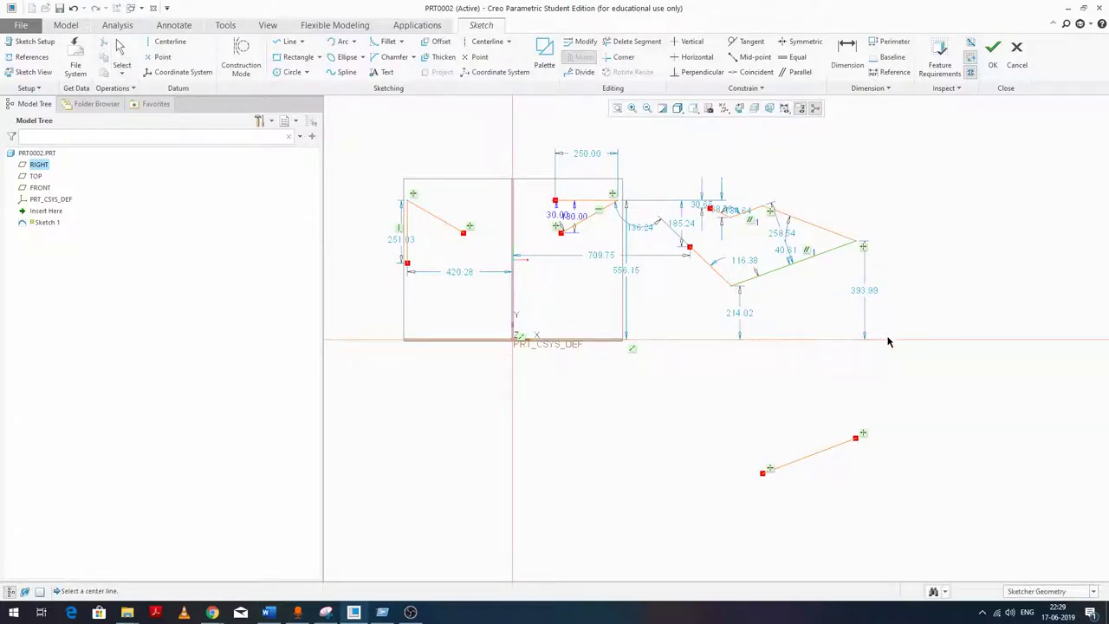
{"action": "left_click", "coordinate": [894, 339]}
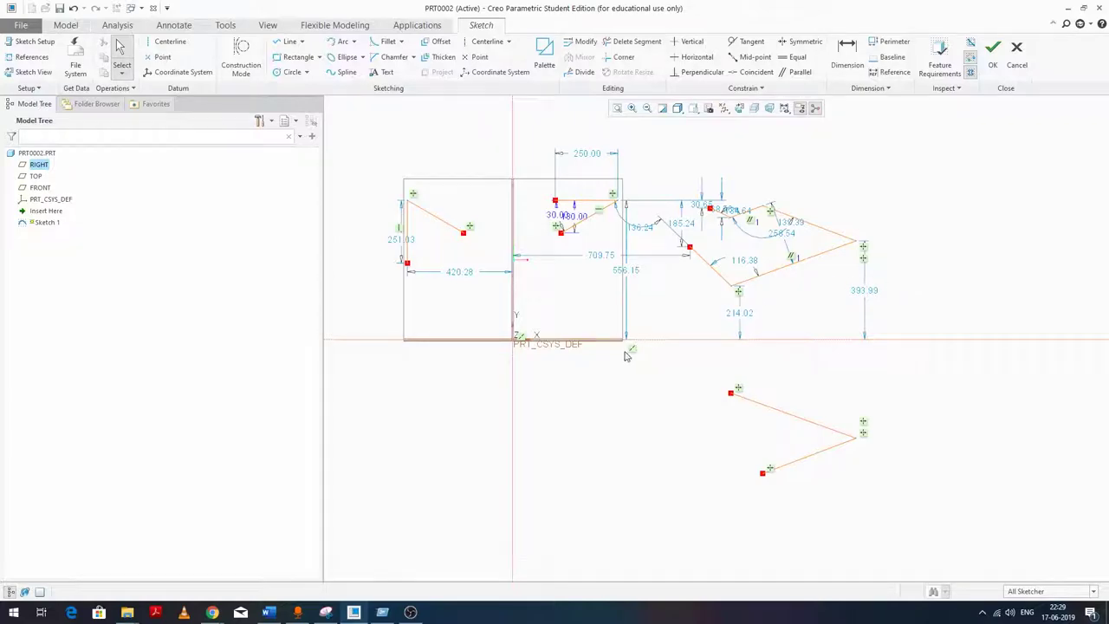
Delete the line chain, all mirrored lines and the original vertical and diagonal lines using selection windows.
{"action": "scroll", "coordinate": [628, 354], "scroll_direction": "up", "scroll_amount": 3}
{"action": "scroll", "coordinate": [631, 250], "scroll_direction": "down", "scroll_amount": 2}
{"action": "mouse_move", "coordinate": [848, 364]}
{"action": "left_mouse_down"}
{"action": "mouse_move", "coordinate": [658, 255]}
{"action": "mouse_move", "coordinate": [554, 217]}
{"action": "left_mouse_up"}
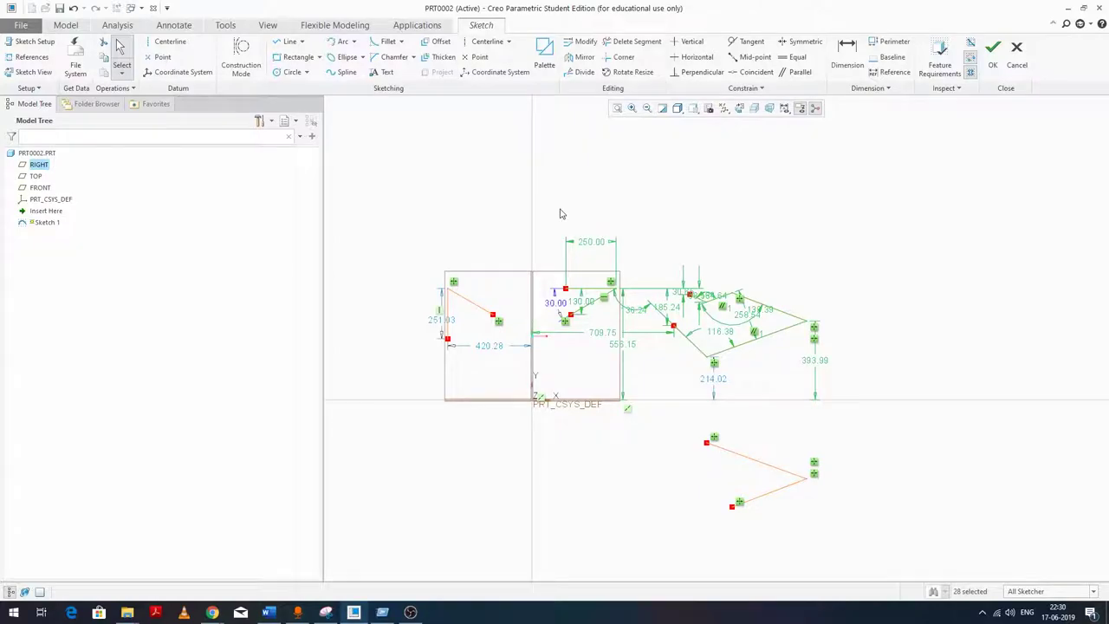
{"action": "key", "text": "Delete"}
{"action": "left_click_drag", "start_coordinate": [836, 540], "coordinate": [681, 437]}
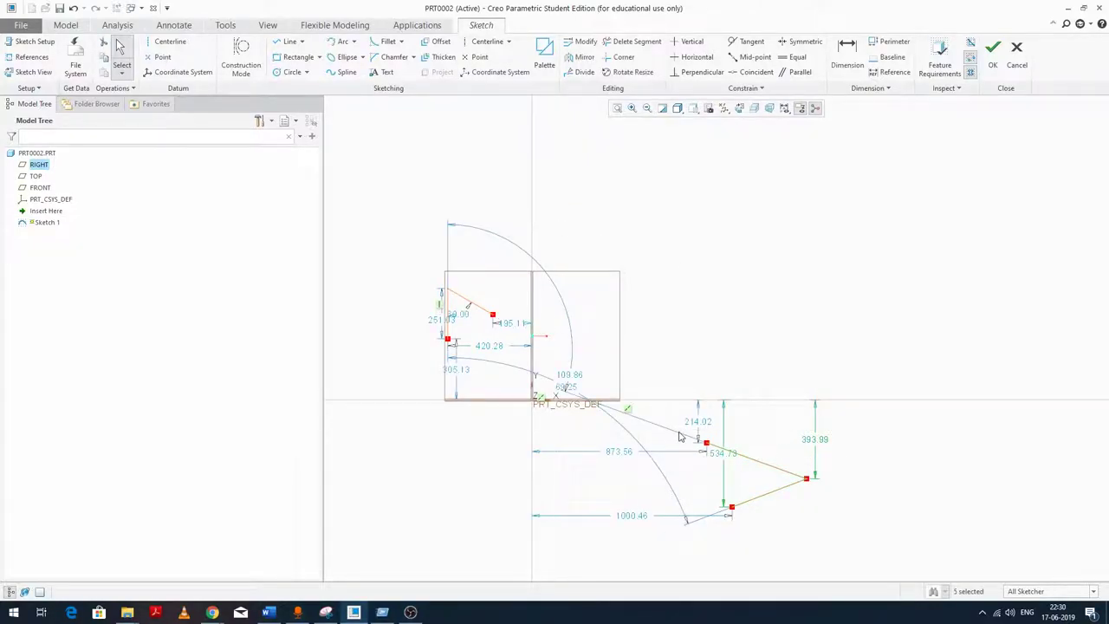
{"action": "key", "text": "Delete"}
{"action": "mouse_move", "coordinate": [520, 378]}
{"action": "left_mouse_down"}
{"action": "mouse_move", "coordinate": [455, 294]}
{"action": "mouse_move", "coordinate": [416, 265]}
{"action": "left_mouse_up"}
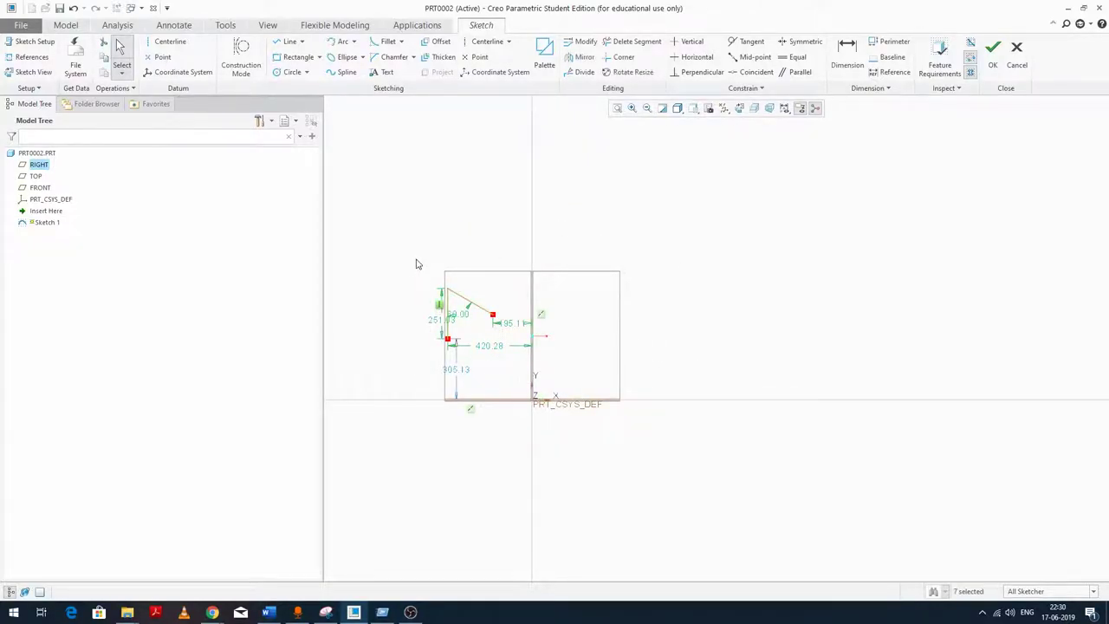
{"action": "key", "text": "Delete"}
Sketch a circle about 1995 in diameter centred on the coordinate system origin, enclosing the rectangle.
{"action": "scroll", "coordinate": [649, 221], "scroll_direction": "down", "scroll_amount": 3}
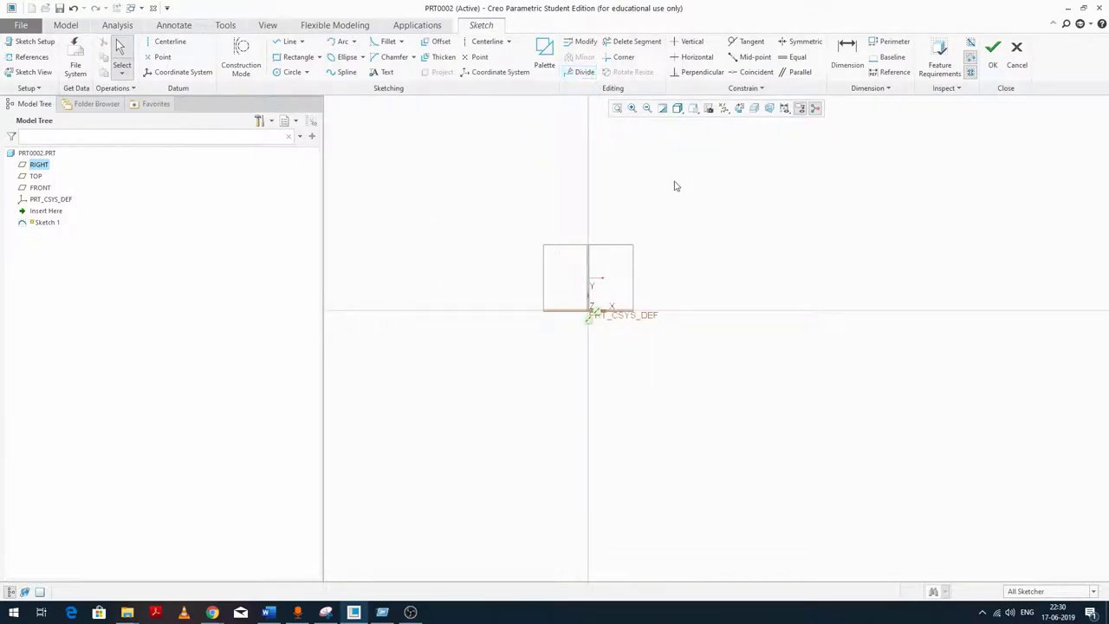
{"action": "left_click", "coordinate": [291, 73]}
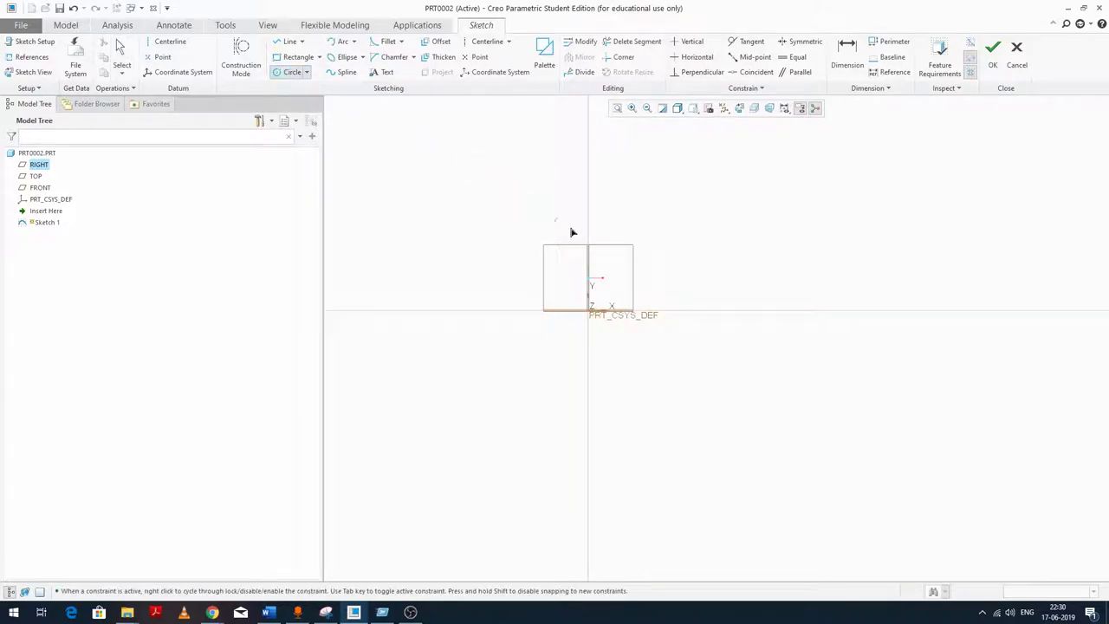
{"action": "left_click", "coordinate": [588, 310]}
{"action": "left_click", "coordinate": [646, 228]}
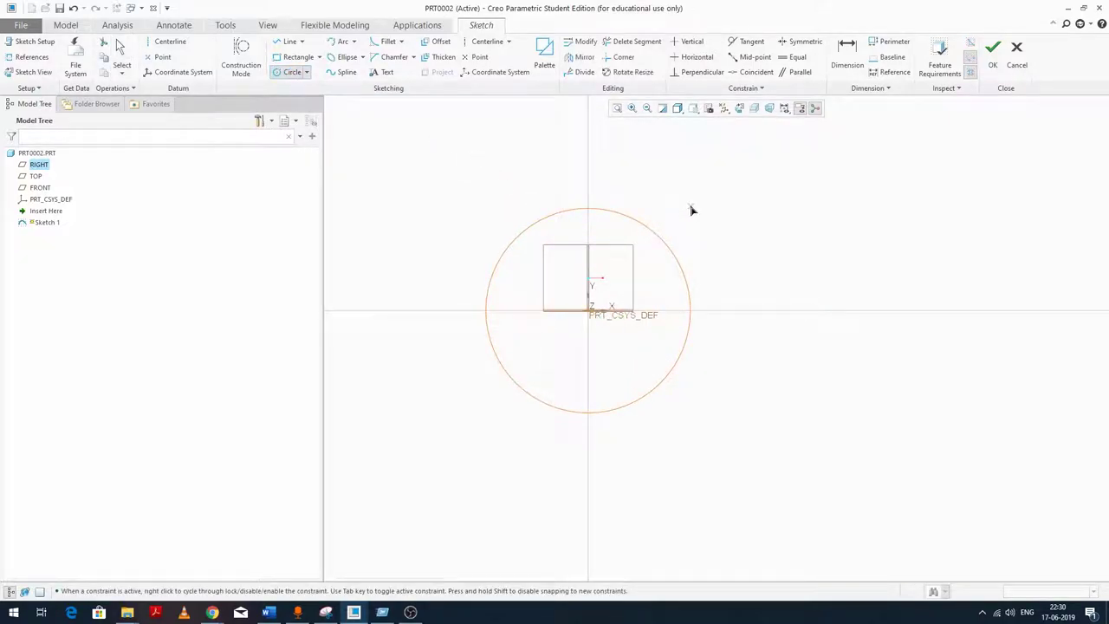
{"action": "middle_click", "coordinate": [691, 207]}
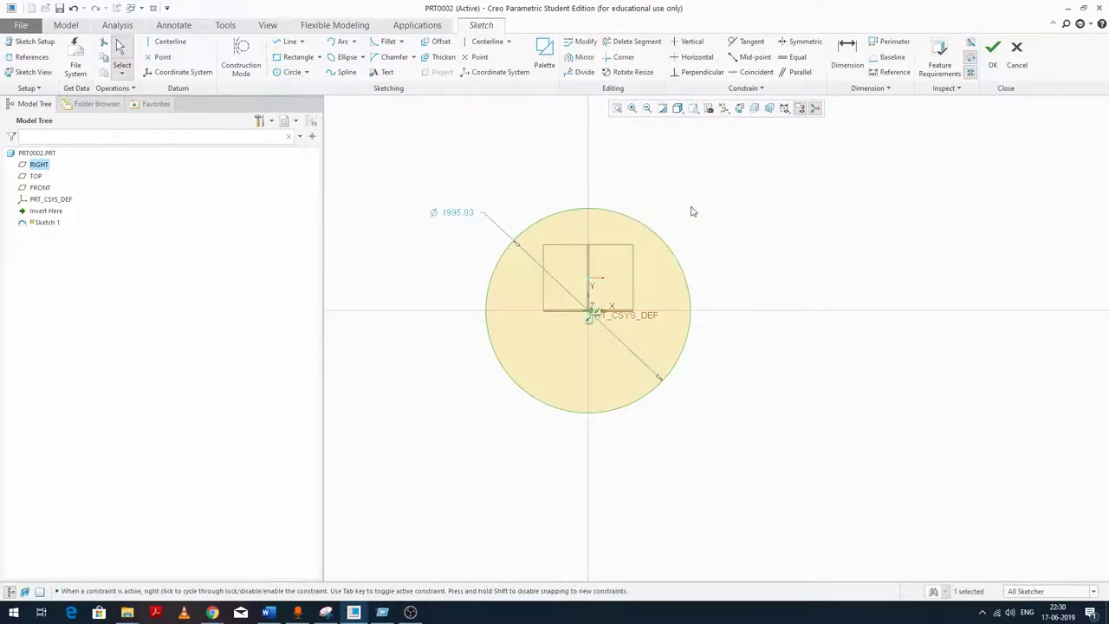
Divide the circle into four arcs, splitting it about 698 and 475 above and 487 and 662 below the horizontal axis.
{"action": "left_click", "coordinate": [579, 72]}
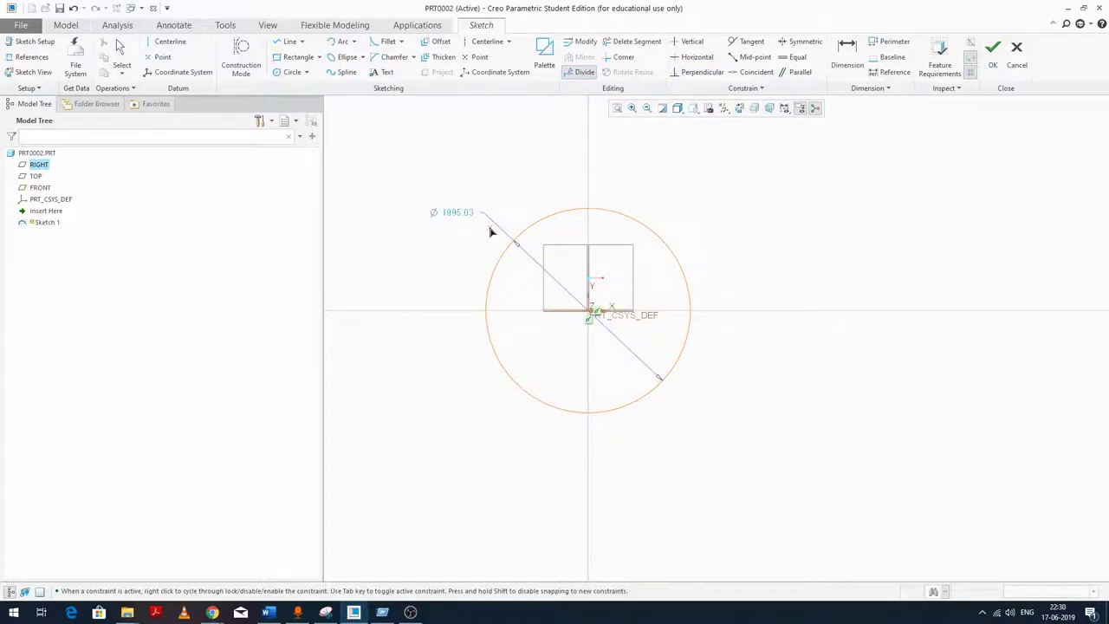
{"action": "left_click", "coordinate": [519, 241]}
{"action": "middle_click", "coordinate": [714, 190]}
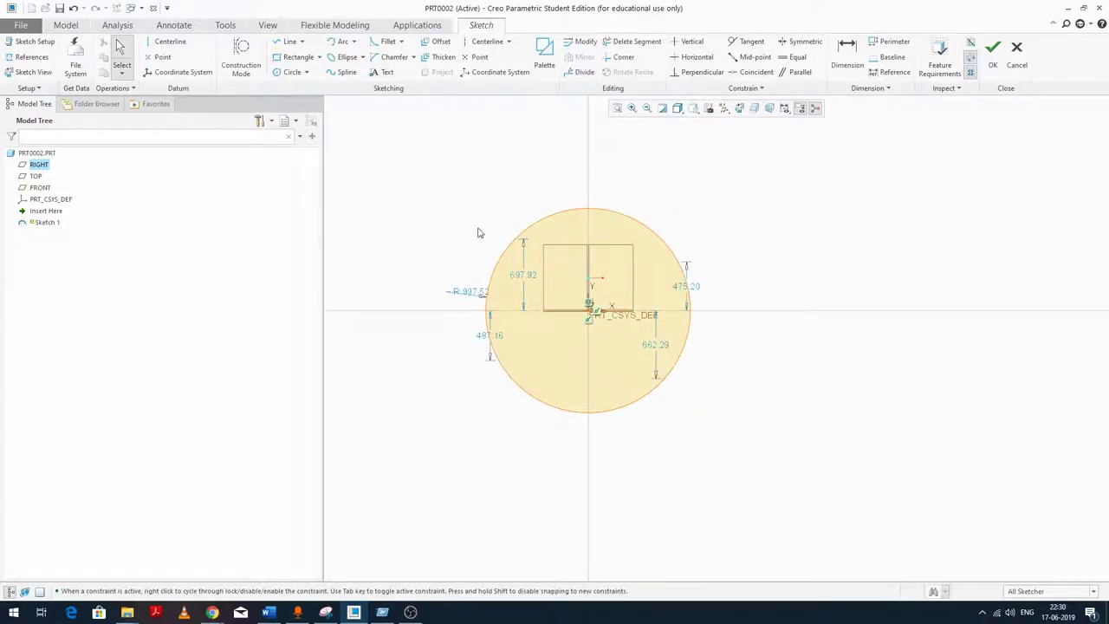
{"action": "left_click", "coordinate": [576, 214]}
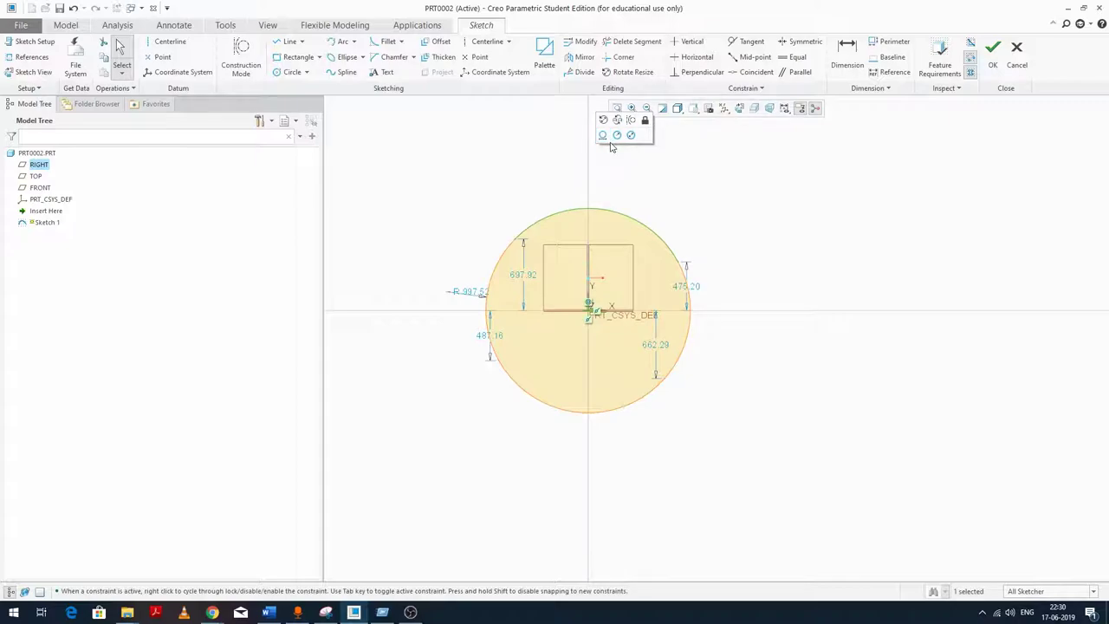
{"action": "left_click", "coordinate": [582, 193]}
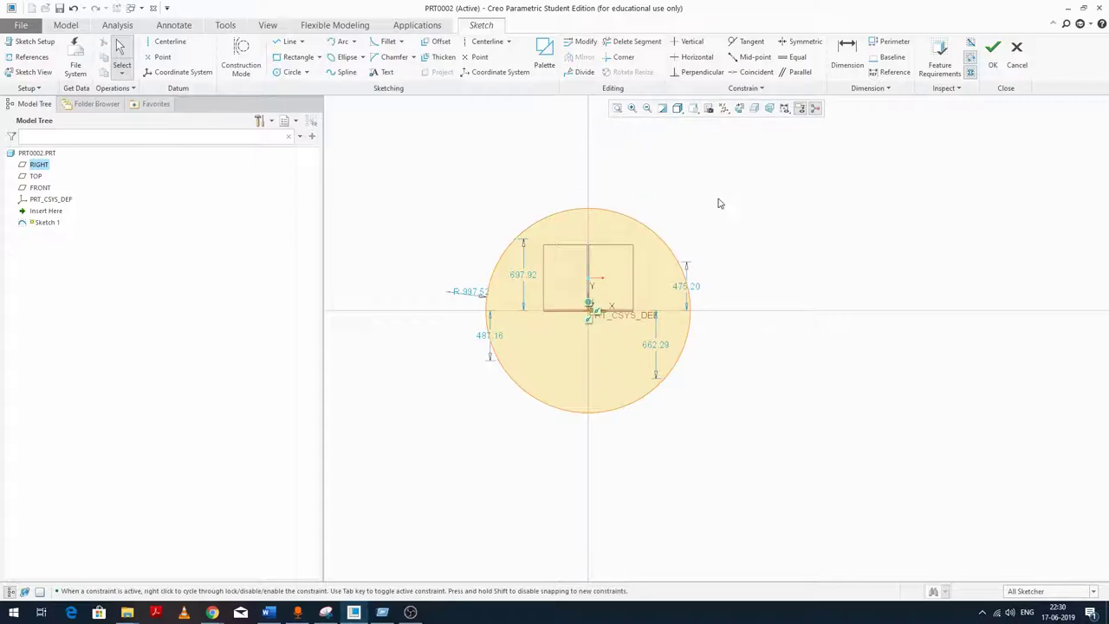
Try to apply an Equal constraint between the circle's upper arc and its adjoining side arc.
{"action": "left_click", "coordinate": [792, 57]}
{"action": "left_click", "coordinate": [621, 216]}
{"action": "left_click", "coordinate": [498, 253]}
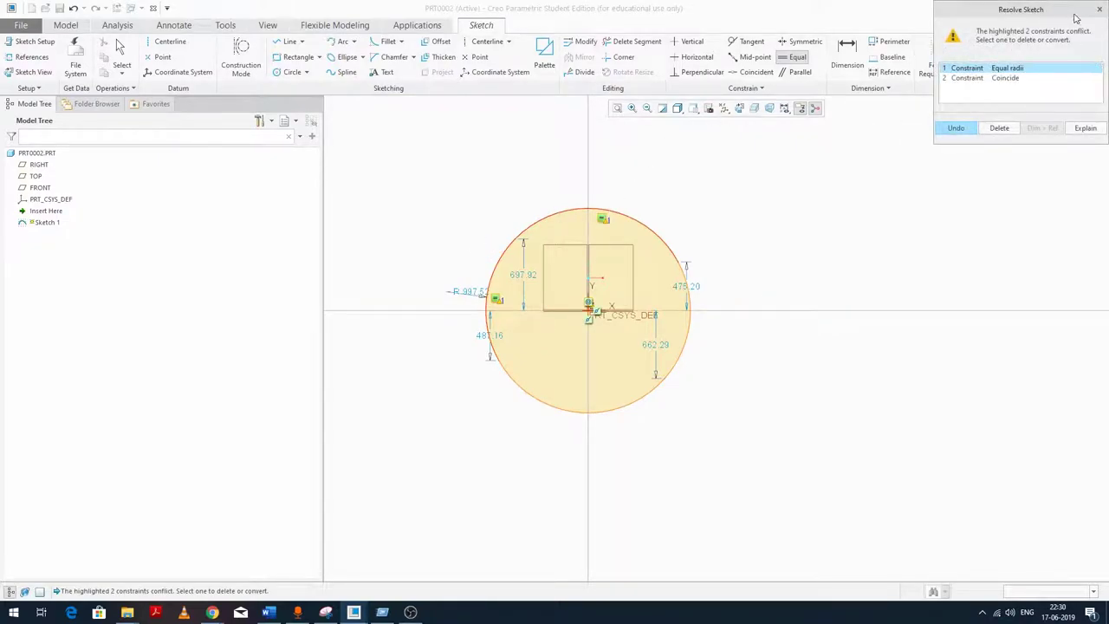
{"action": "left_click", "coordinate": [1098, 9]}
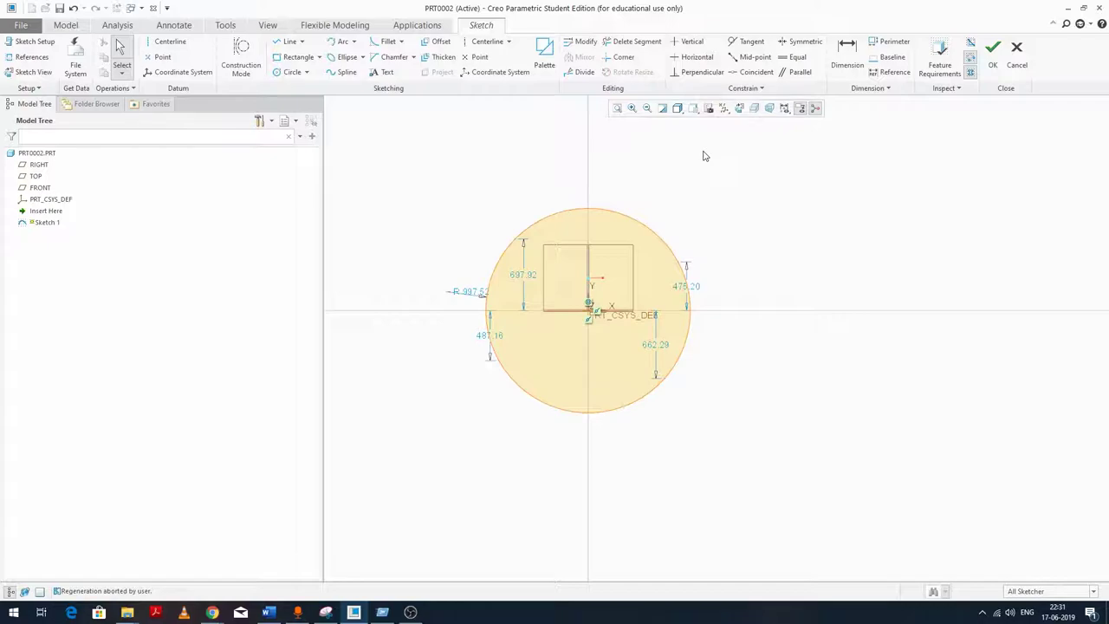
Sketch a slanted line outside the circle, with its ends about 1231 and 1479 above the horizontal axis.
{"action": "left_click", "coordinate": [289, 42]}
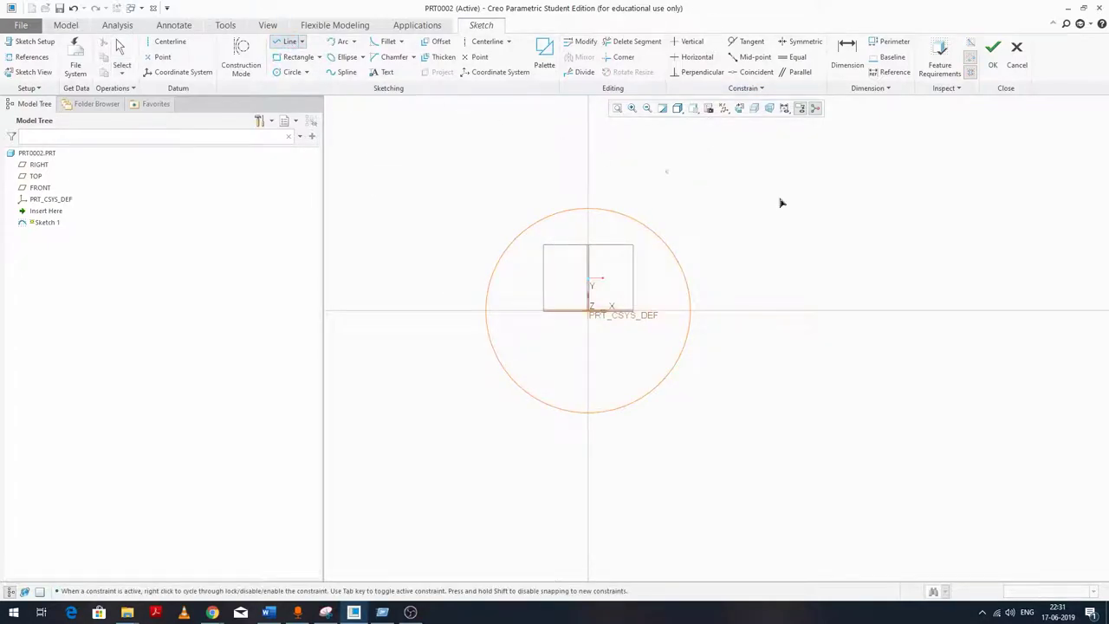
{"action": "left_click", "coordinate": [828, 160]}
{"action": "middle_click", "coordinate": [886, 184]}
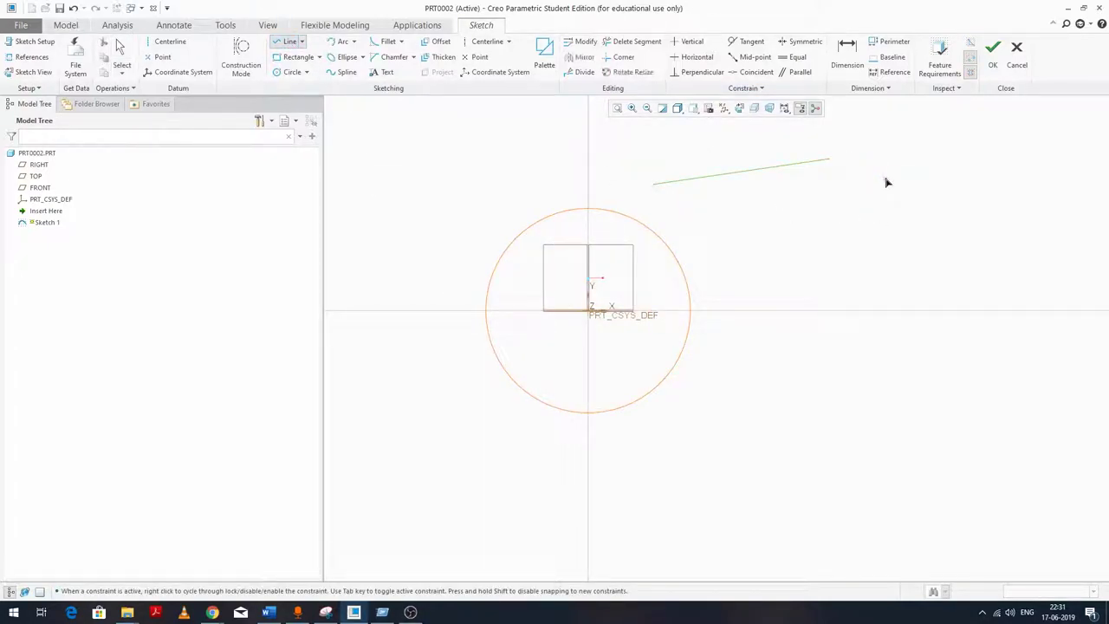
{"action": "middle_click", "coordinate": [892, 175]}
{"action": "left_click", "coordinate": [894, 172]}
{"action": "scroll", "coordinate": [799, 138], "scroll_direction": "down", "scroll_amount": 4}
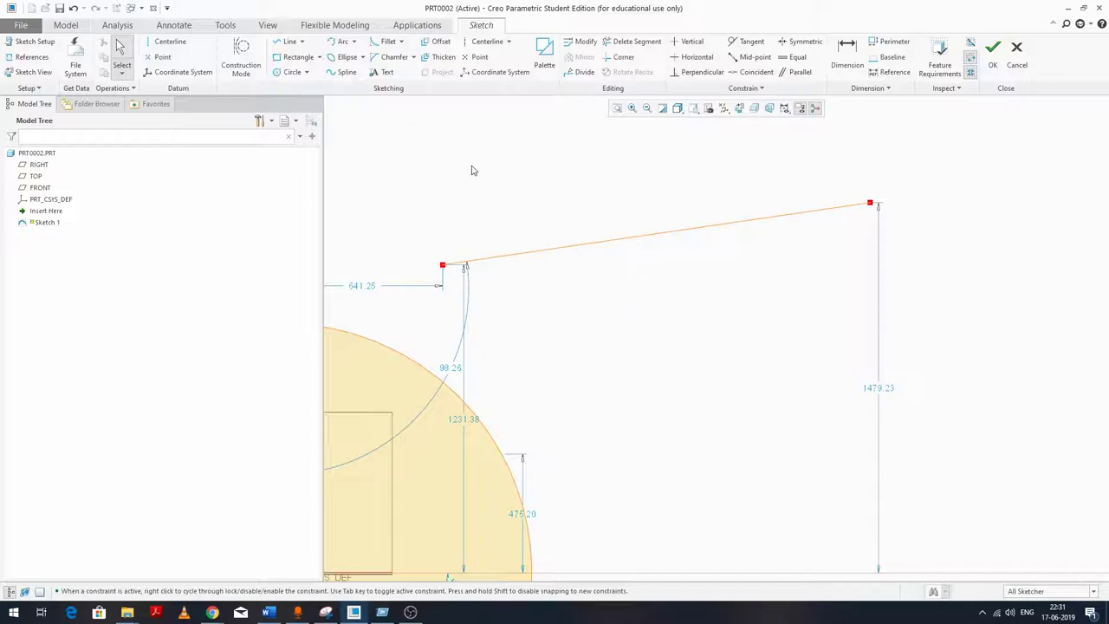
{"action": "scroll", "coordinate": [662, 286], "scroll_direction": "up", "scroll_amount": 3}
{"action": "scroll", "coordinate": [645, 217], "scroll_direction": "down", "scroll_amount": 2}
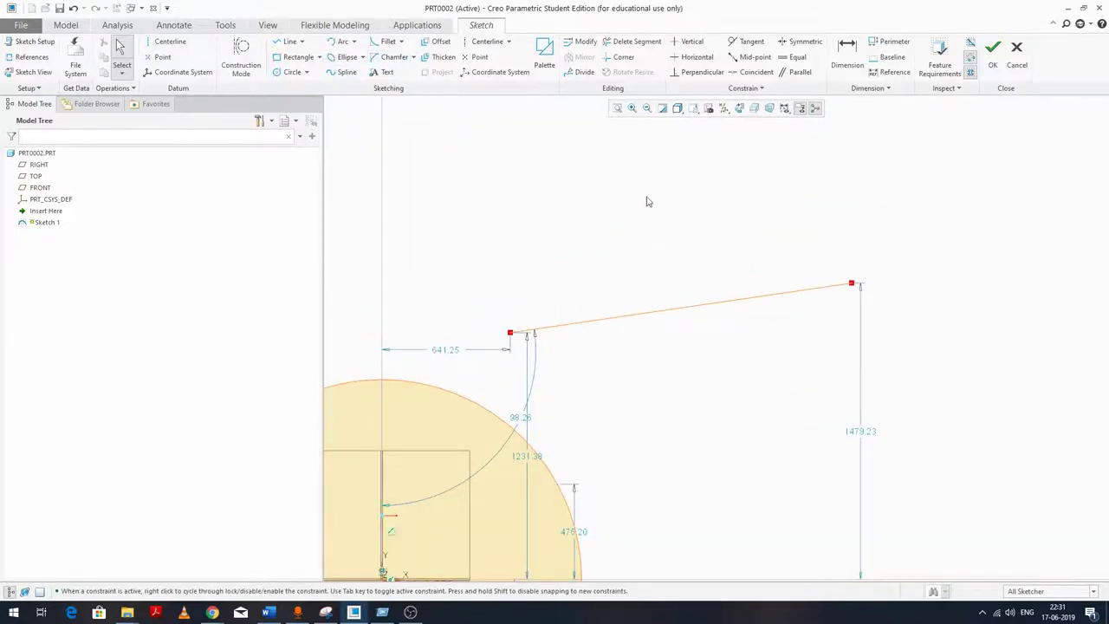
Divide the slanted line into three segments, splitting it near its middle and close to its lower end.
{"action": "left_click", "coordinate": [580, 72]}
{"action": "left_click", "coordinate": [698, 307]}
{"action": "middle_click", "coordinate": [706, 232]}
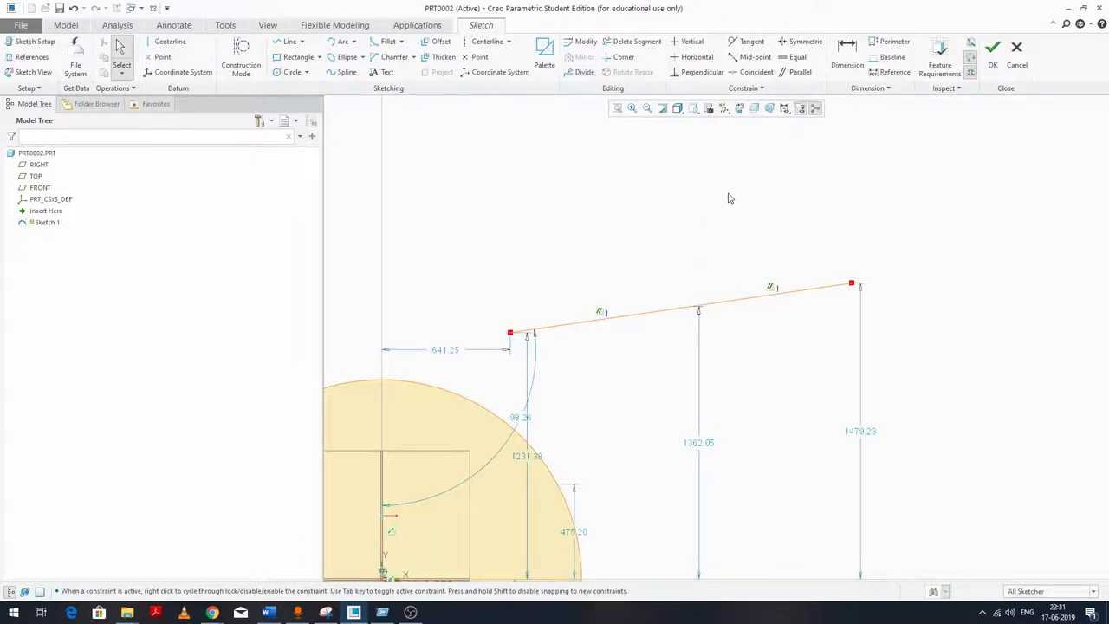
{"action": "left_click", "coordinate": [582, 74]}
{"action": "left_click", "coordinate": [565, 331]}
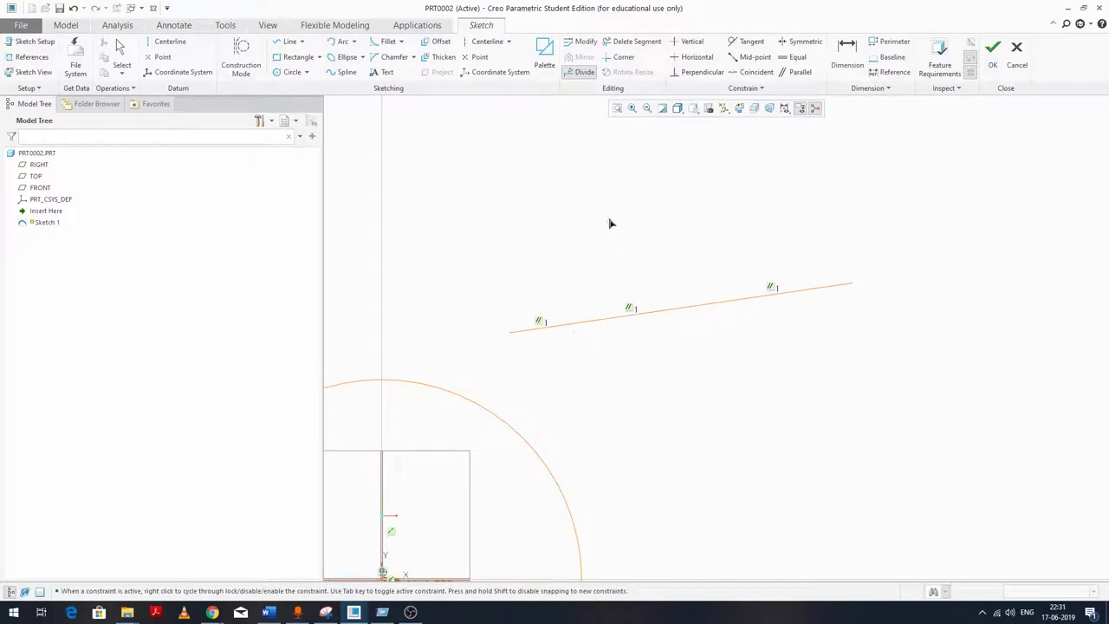
{"action": "middle_click", "coordinate": [610, 216]}
{"action": "scroll", "coordinate": [576, 356], "scroll_direction": "down", "scroll_amount": 3}
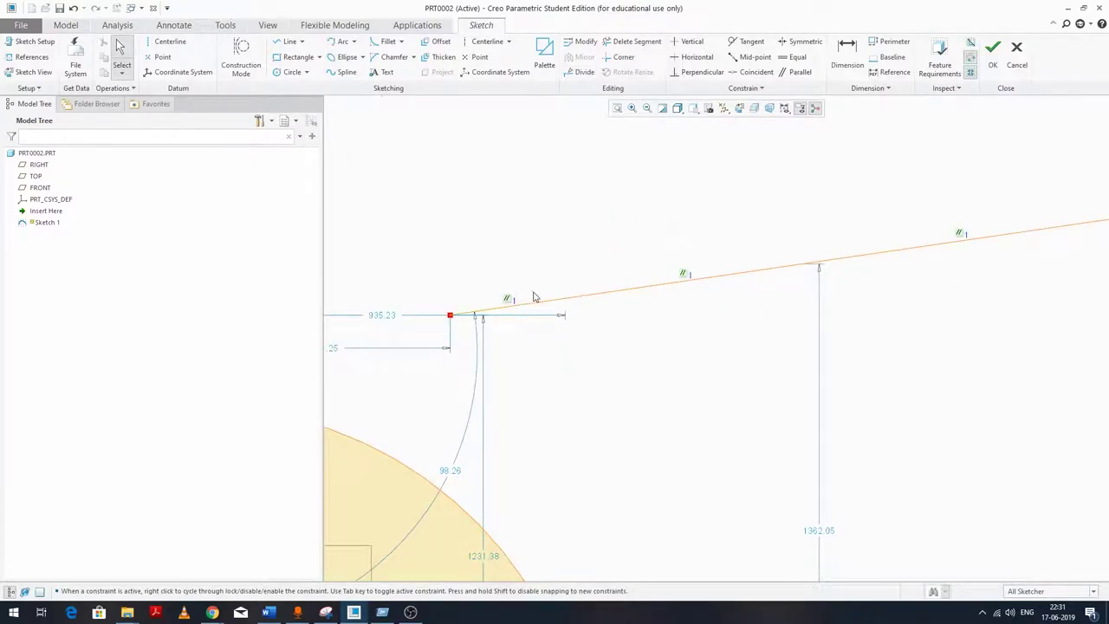
{"action": "scroll", "coordinate": [541, 296], "scroll_direction": "up", "scroll_amount": 2}
{"action": "scroll", "coordinate": [624, 305], "scroll_direction": "up", "scroll_amount": 2}
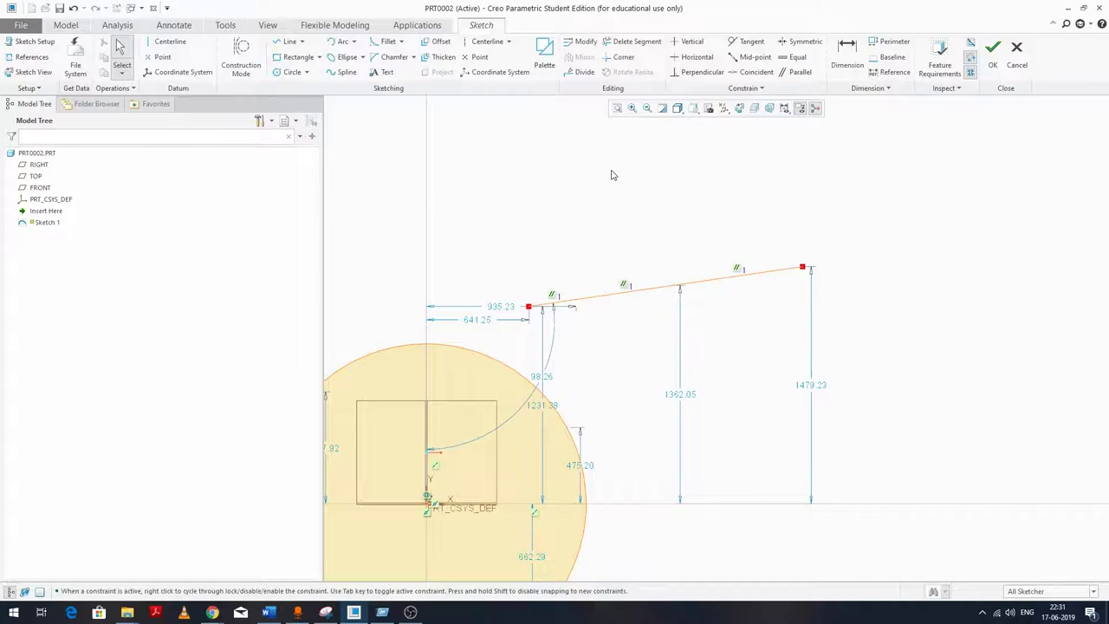
{"action": "scroll", "coordinate": [664, 238], "scroll_direction": "down", "scroll_amount": 3}
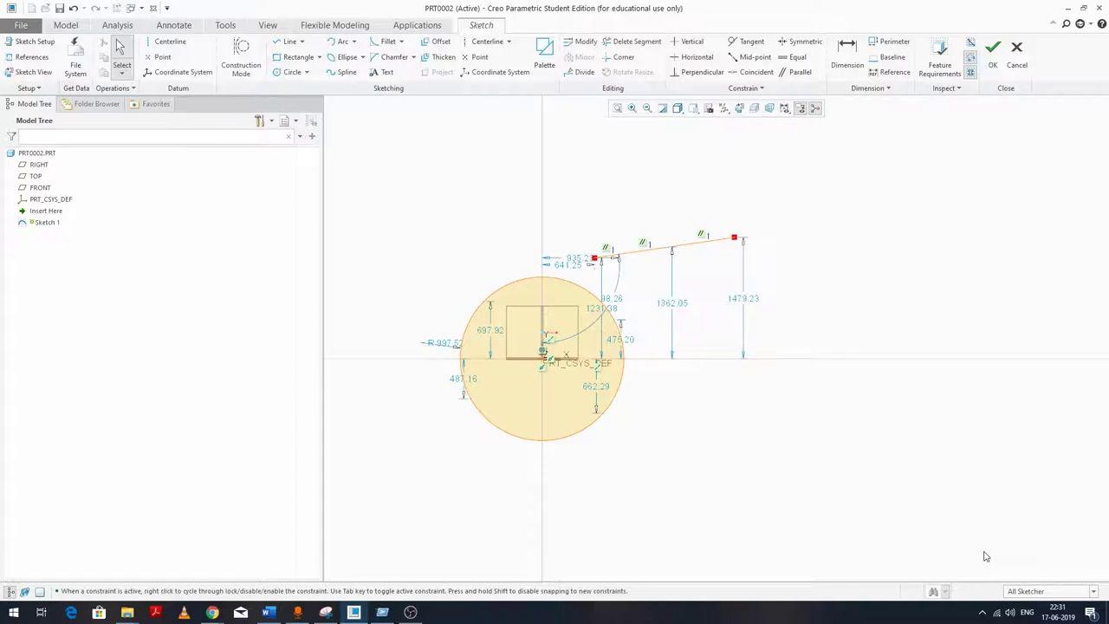
Remove the slanted line's segments and the circle's right-hand arc above the horizontal axis with Delete Segment.
{"action": "left_click", "coordinate": [630, 43]}
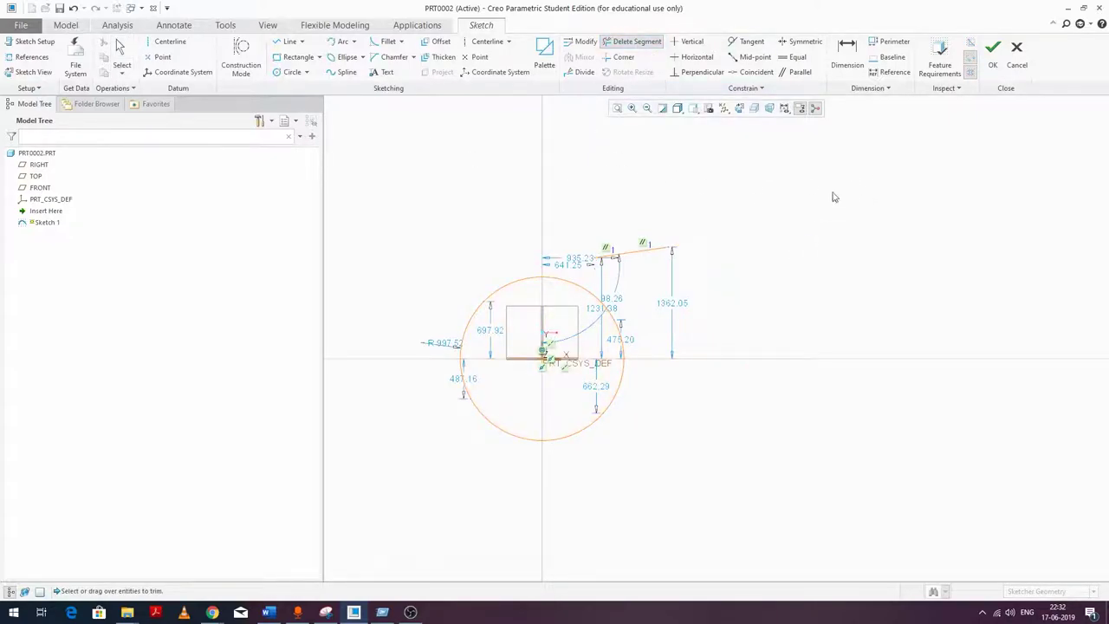
{"action": "scroll", "coordinate": [689, 197], "scroll_direction": "down", "scroll_amount": 3}
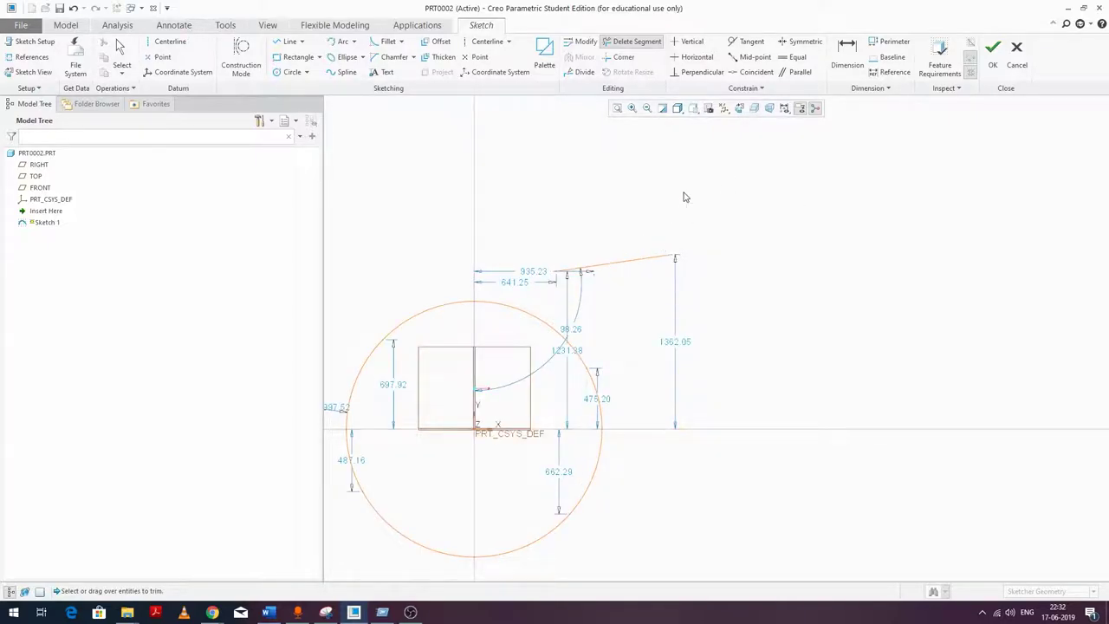
{"action": "mouse_move", "coordinate": [683, 195]}
{"action": "left_mouse_down"}
{"action": "mouse_move", "coordinate": [647, 227]}
{"action": "mouse_move", "coordinate": [650, 259]}
{"action": "mouse_move", "coordinate": [587, 275]}
{"action": "left_mouse_up"}
{"action": "scroll", "coordinate": [616, 220], "scroll_direction": "up", "scroll_amount": 3}
{"action": "scroll", "coordinate": [527, 165], "scroll_direction": "down", "scroll_amount": 5}
{"action": "mouse_move", "coordinate": [689, 162]}
{"action": "left_mouse_down"}
{"action": "mouse_move", "coordinate": [576, 190]}
{"action": "mouse_move", "coordinate": [530, 186]}
{"action": "mouse_move", "coordinate": [635, 260]}
{"action": "mouse_move", "coordinate": [665, 261]}
{"action": "left_mouse_up"}
{"action": "scroll", "coordinate": [652, 251], "scroll_direction": "down", "scroll_amount": 2}
{"action": "scroll", "coordinate": [695, 354], "scroll_direction": "up", "scroll_amount": 3}
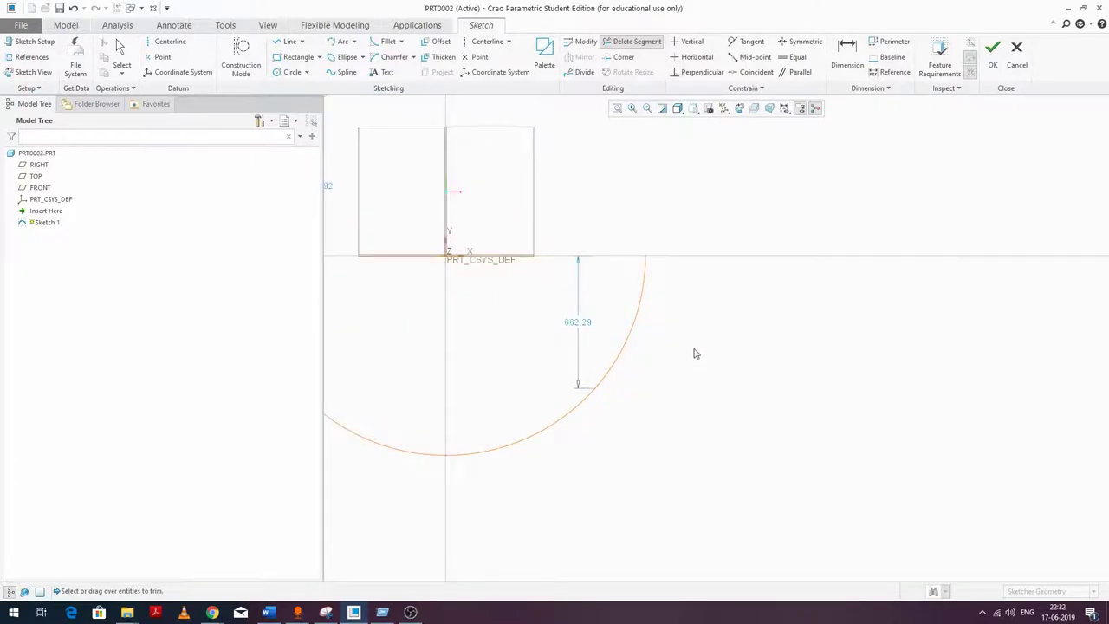
Remove all remaining arcs of the circle with Delete Segment.
{"action": "left_click", "coordinate": [572, 411]}
{"action": "scroll", "coordinate": [745, 317], "scroll_direction": "down", "scroll_amount": 2}
{"action": "scroll", "coordinate": [636, 310], "scroll_direction": "up", "scroll_amount": 2}
{"action": "scroll", "coordinate": [622, 384], "scroll_direction": "down", "scroll_amount": 1}
{"action": "scroll", "coordinate": [626, 379], "scroll_direction": "up", "scroll_amount": 1}
{"action": "left_click", "coordinate": [571, 364]}
{"action": "left_click_drag", "start_coordinate": [555, 223], "coordinate": [579, 276]}
{"action": "left_click", "coordinate": [632, 193]}
{"action": "scroll", "coordinate": [762, 250], "scroll_direction": "down", "scroll_amount": 2}
{"action": "scroll", "coordinate": [783, 248], "scroll_direction": "up", "scroll_amount": 1}
{"action": "scroll", "coordinate": [784, 248], "scroll_direction": "up", "scroll_amount": 2}
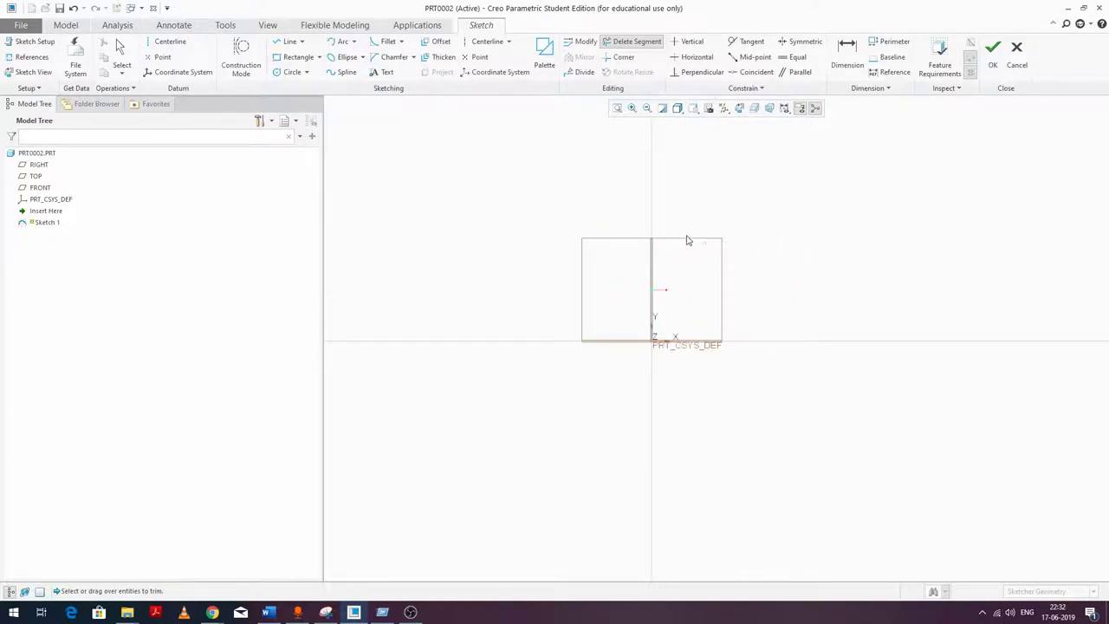
{"action": "middle_click", "coordinate": [718, 191]}
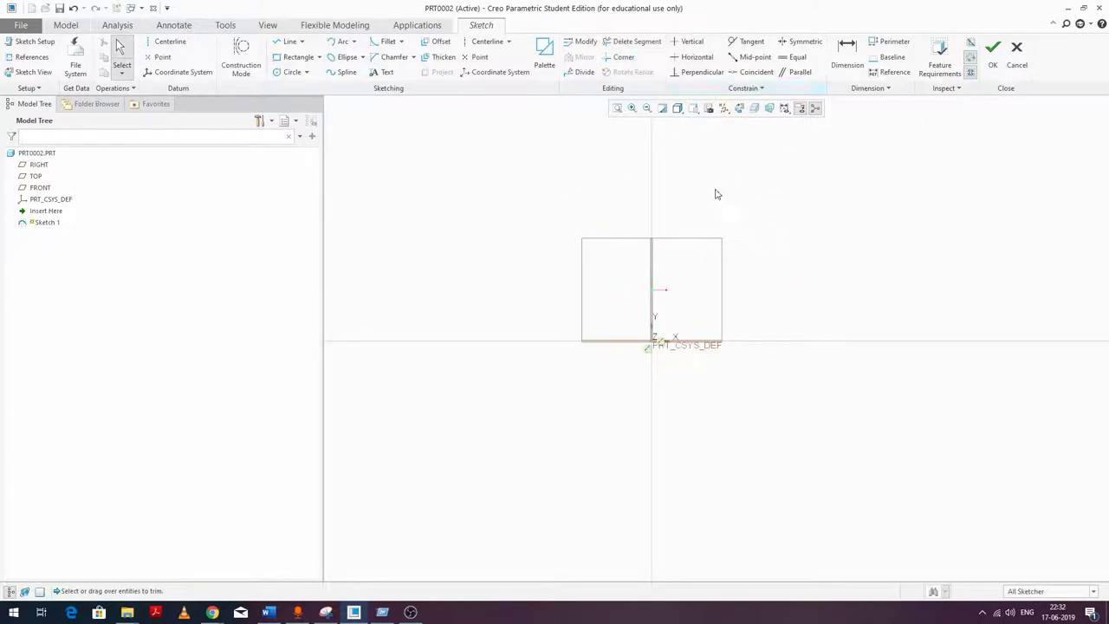
Sketch two separate, mutually perpendicular lines beside the rectangle, their facing ends vertically aligned about 878 and 526 above the horizontal axis.
{"action": "scroll", "coordinate": [433, 245], "scroll_direction": "down", "scroll_amount": 2}
{"action": "left_click", "coordinate": [289, 41]}
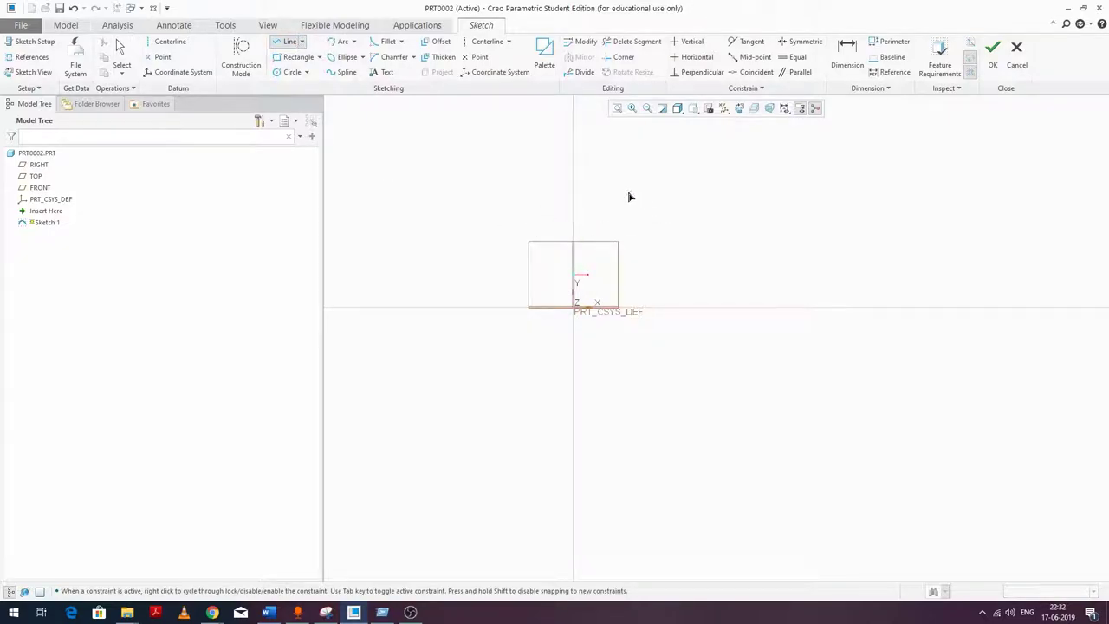
{"action": "left_click", "coordinate": [691, 218]}
{"action": "middle_click", "coordinate": [767, 196]}
{"action": "left_click", "coordinate": [642, 380]}
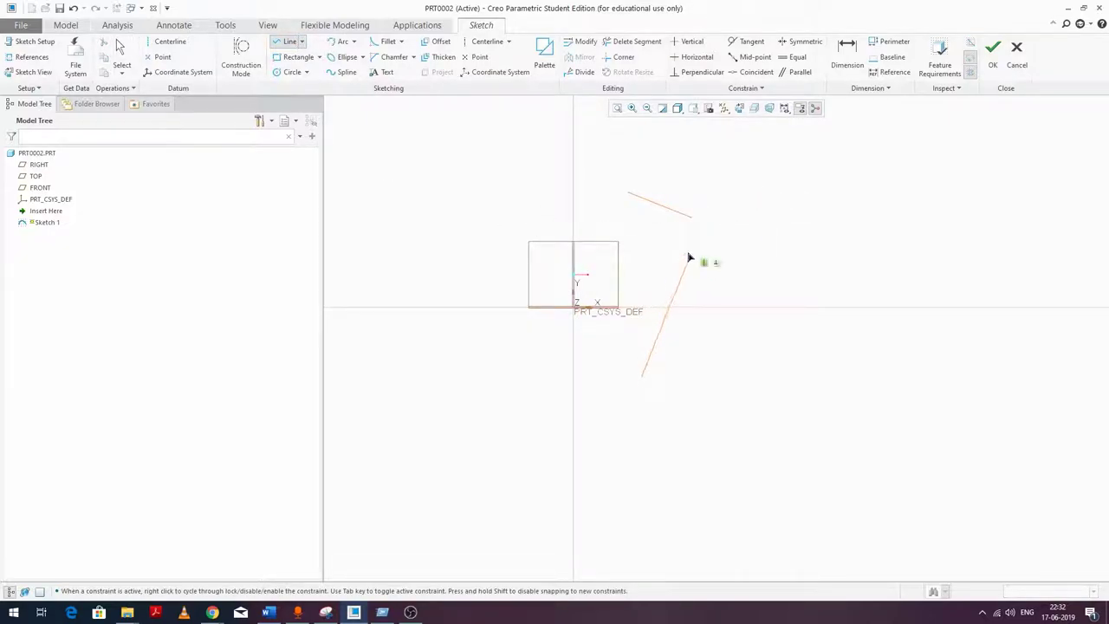
{"action": "left_click", "coordinate": [690, 254]}
{"action": "middle_click", "coordinate": [642, 257]}
{"action": "scroll", "coordinate": [693, 242], "scroll_direction": "up", "scroll_amount": 2}
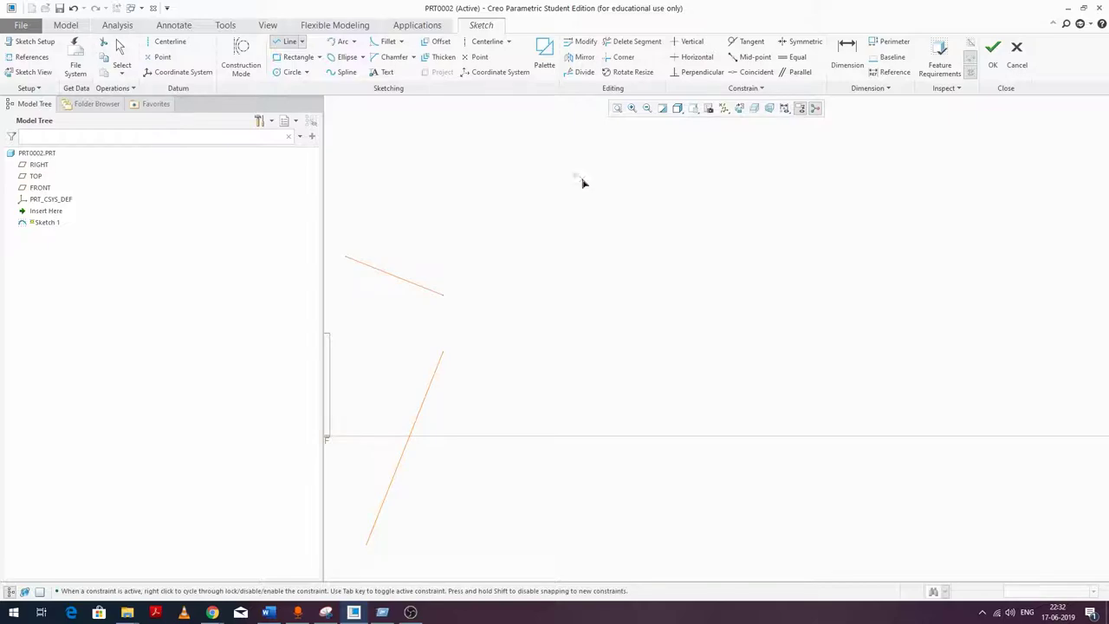
{"action": "scroll", "coordinate": [651, 240], "scroll_direction": "down", "scroll_amount": 2}
{"action": "left_click", "coordinate": [415, 58]}
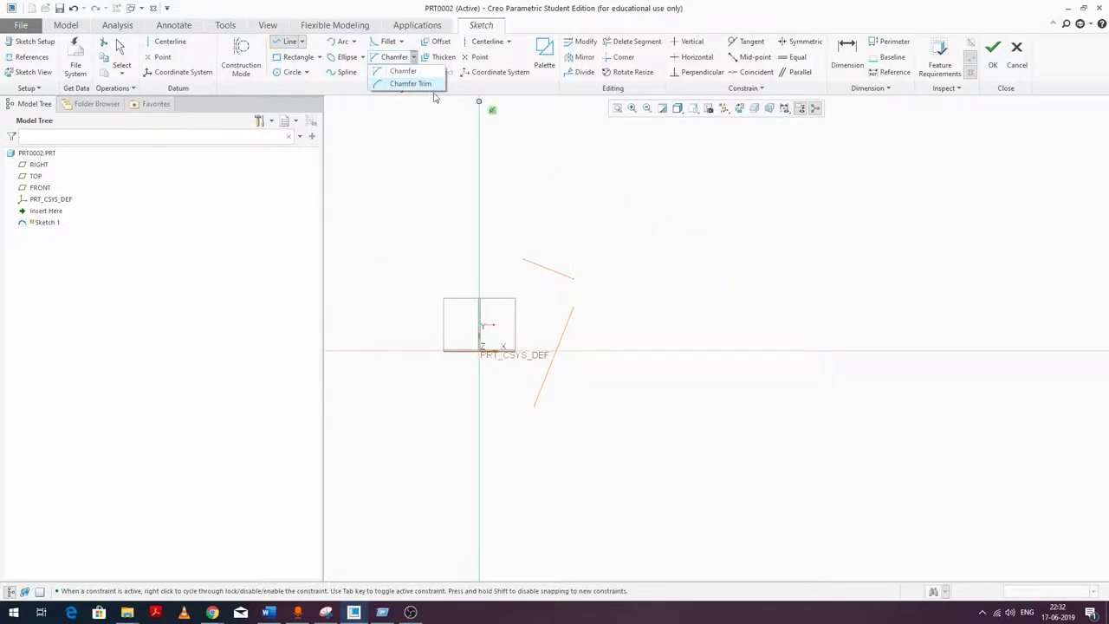
{"action": "left_click", "coordinate": [582, 149]}
{"action": "middle_click", "coordinate": [584, 147]}
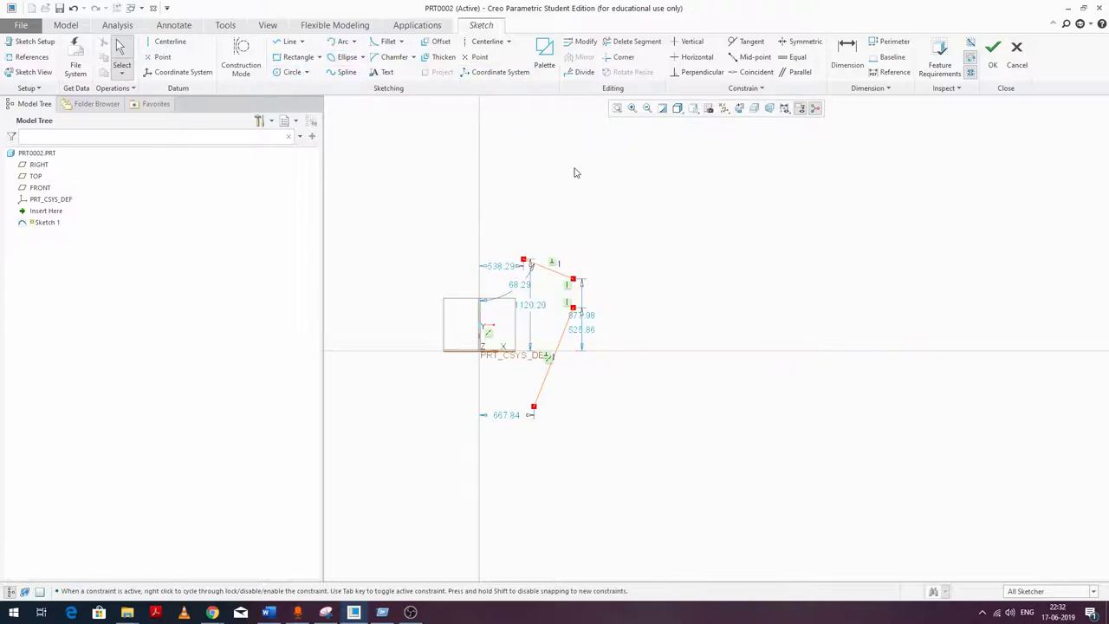
Sketch two lines crossing at about 80 degrees, farther out than the two separate lines.
{"action": "scroll", "coordinate": [633, 240], "scroll_direction": "up", "scroll_amount": 2}
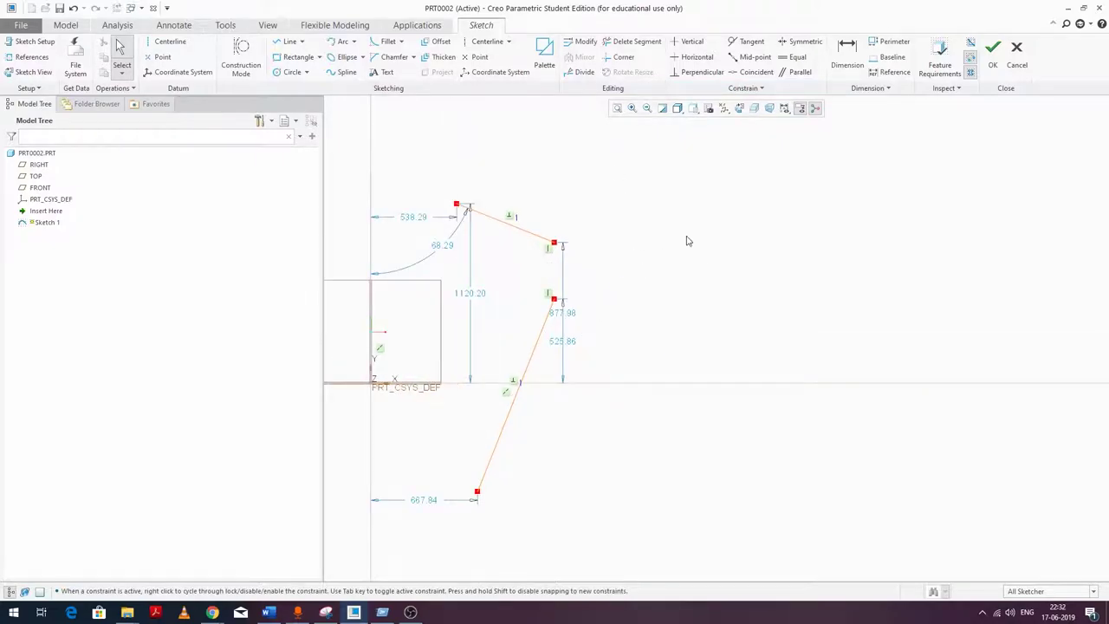
{"action": "left_click", "coordinate": [289, 41]}
{"action": "left_click", "coordinate": [632, 180]}
{"action": "left_click", "coordinate": [890, 203]}
{"action": "middle_click", "coordinate": [873, 154]}
{"action": "left_click", "coordinate": [795, 139]}
{"action": "left_click", "coordinate": [760, 278]}
{"action": "middle_click", "coordinate": [892, 145]}
{"action": "middle_click", "coordinate": [893, 143]}
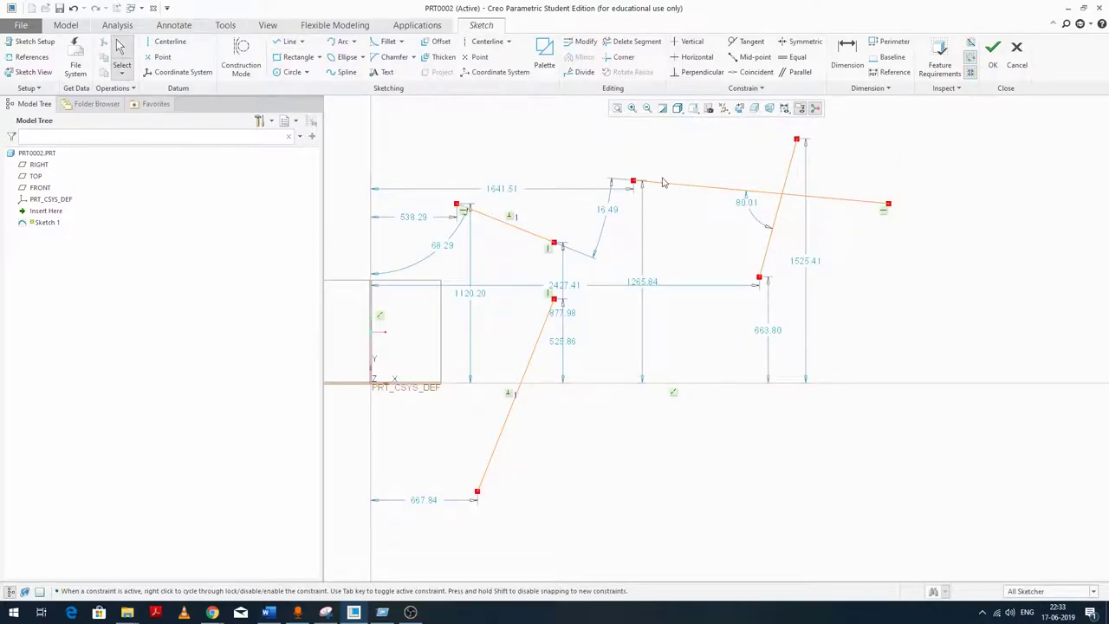
Join the two separate perpendicular lines beside the rectangle into a sharp corner with the Corner tool.
{"action": "scroll", "coordinate": [534, 289], "scroll_direction": "down", "scroll_amount": 3}
{"action": "scroll", "coordinate": [549, 317], "scroll_direction": "up", "scroll_amount": 3}
{"action": "scroll", "coordinate": [543, 305], "scroll_direction": "down", "scroll_amount": 3}
{"action": "scroll", "coordinate": [606, 260], "scroll_direction": "up", "scroll_amount": 3}
{"action": "scroll", "coordinate": [629, 257], "scroll_direction": "down", "scroll_amount": 2}
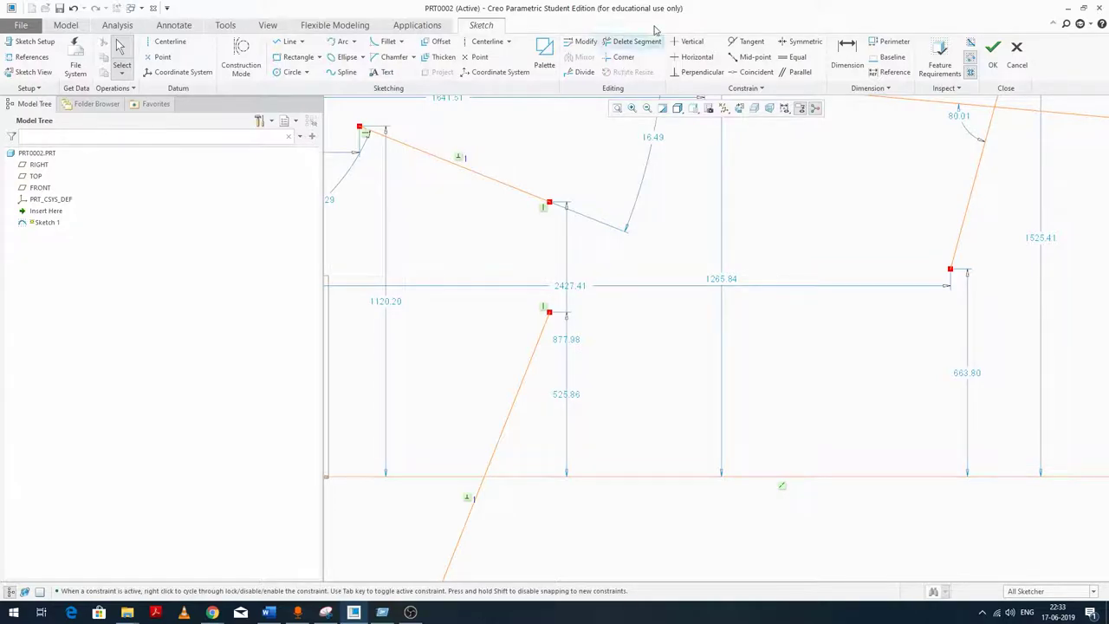
{"action": "left_click", "coordinate": [623, 57]}
{"action": "scroll", "coordinate": [626, 220], "scroll_direction": "up", "scroll_amount": 2}
{"action": "scroll", "coordinate": [729, 151], "scroll_direction": "down", "scroll_amount": 4}
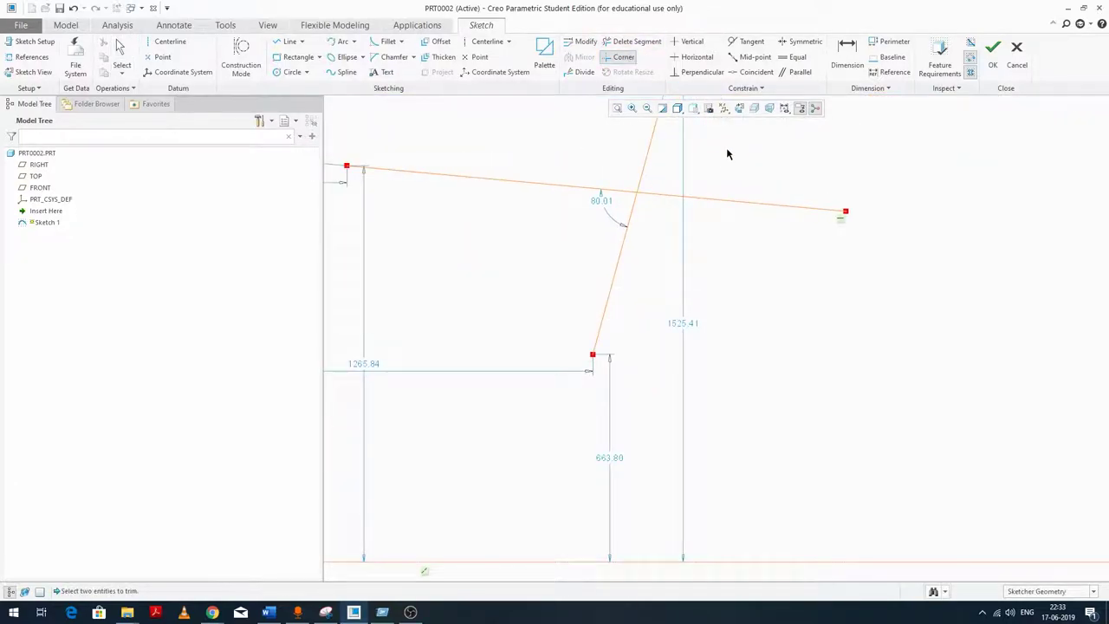
{"action": "scroll", "coordinate": [742, 229], "scroll_direction": "up", "scroll_amount": 2}
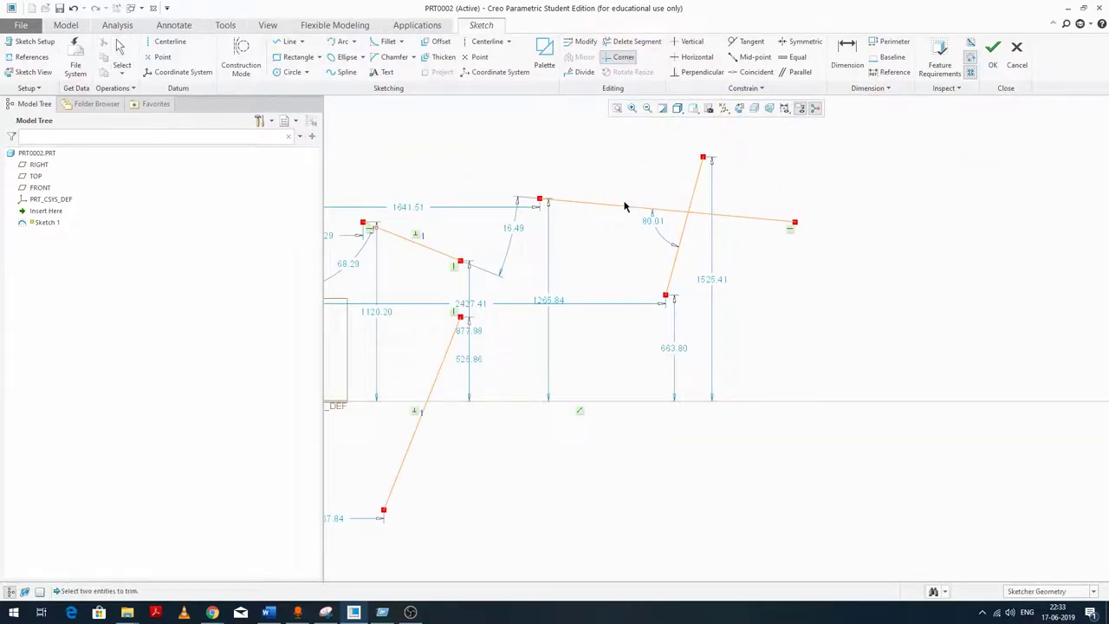
{"action": "scroll", "coordinate": [445, 317], "scroll_direction": "down", "scroll_amount": 5}
{"action": "scroll", "coordinate": [715, 242], "scroll_direction": "up", "scroll_amount": 3}
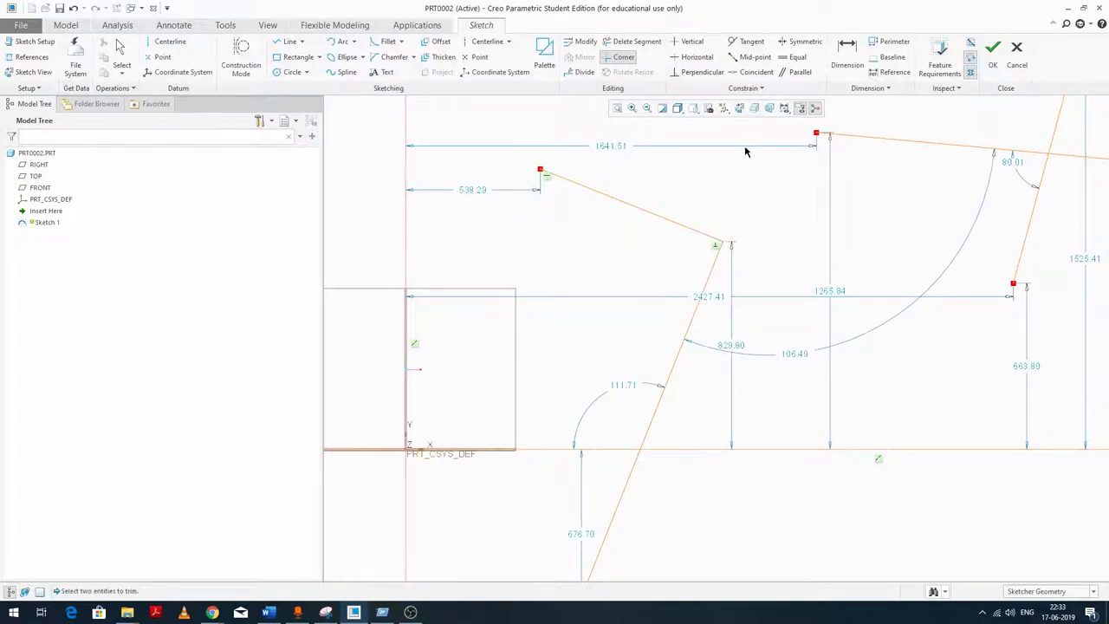
Sketch an arc of radius about 474 above the two joined perpendicular lines.
{"action": "scroll", "coordinate": [711, 204], "scroll_direction": "up", "scroll_amount": 4}
{"action": "middle_click", "coordinate": [668, 228]}
{"action": "left_click", "coordinate": [467, 135]}
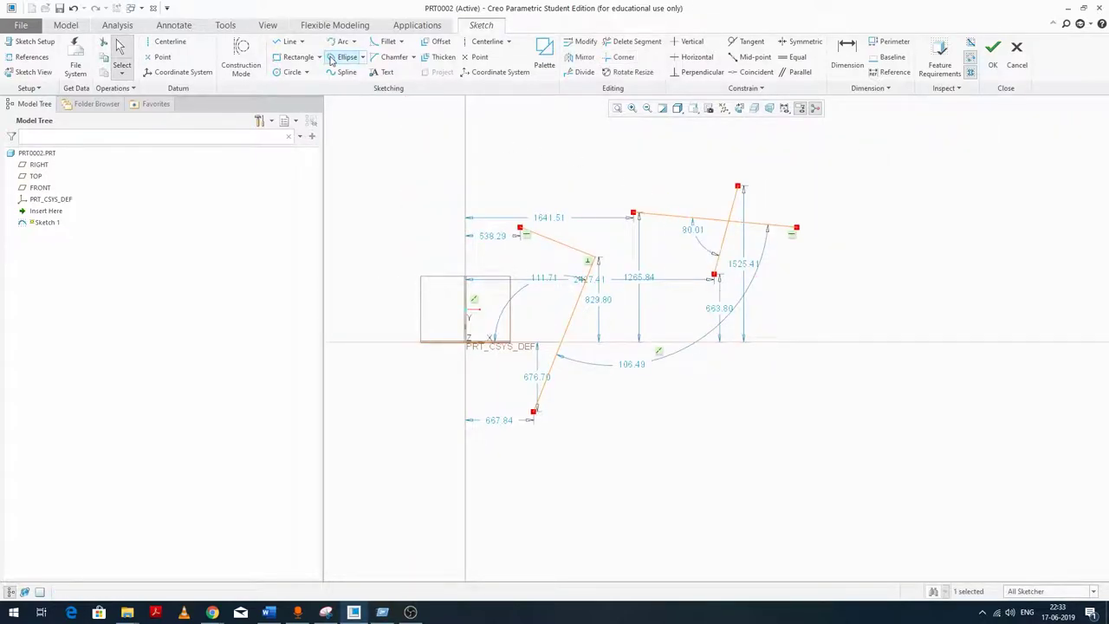
{"action": "left_click", "coordinate": [339, 43]}
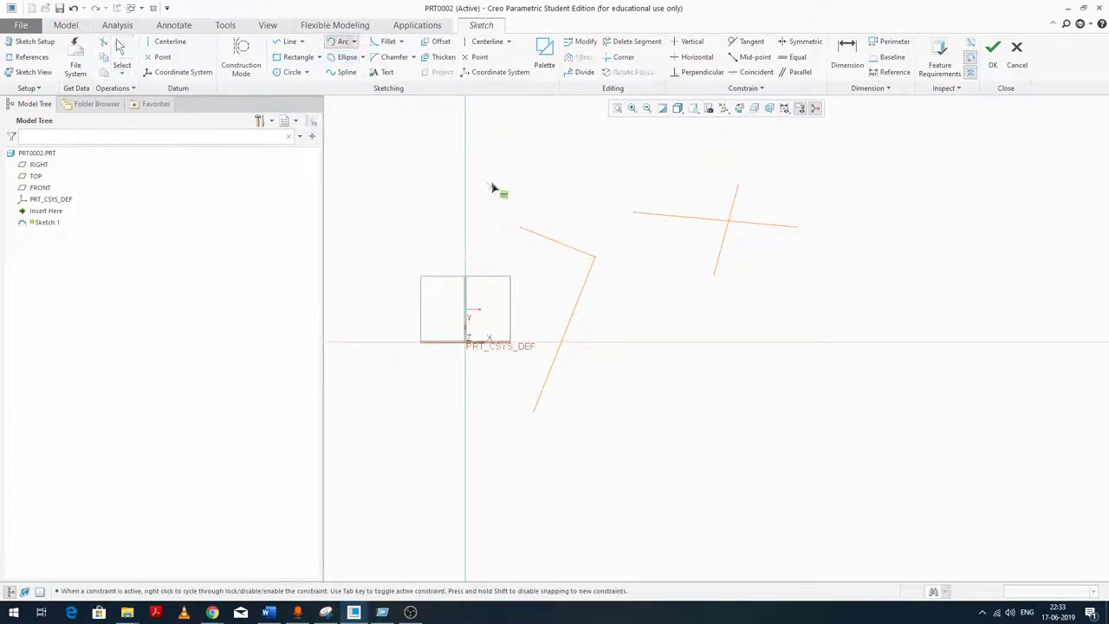
{"action": "left_click", "coordinate": [602, 186]}
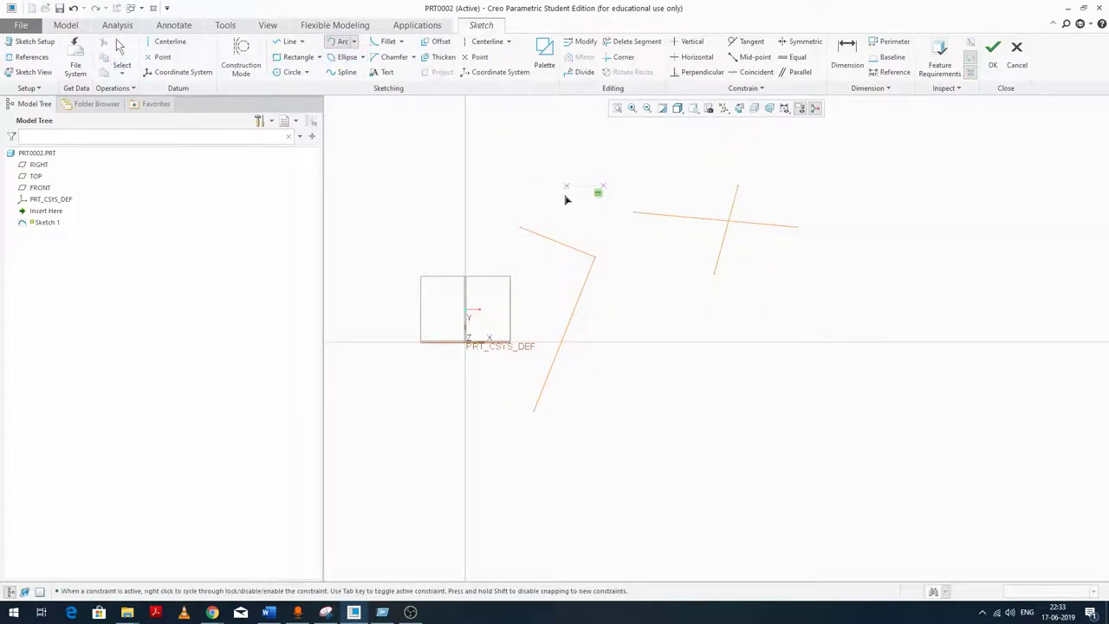
{"action": "left_click", "coordinate": [562, 198]}
{"action": "middle_click", "coordinate": [618, 158]}
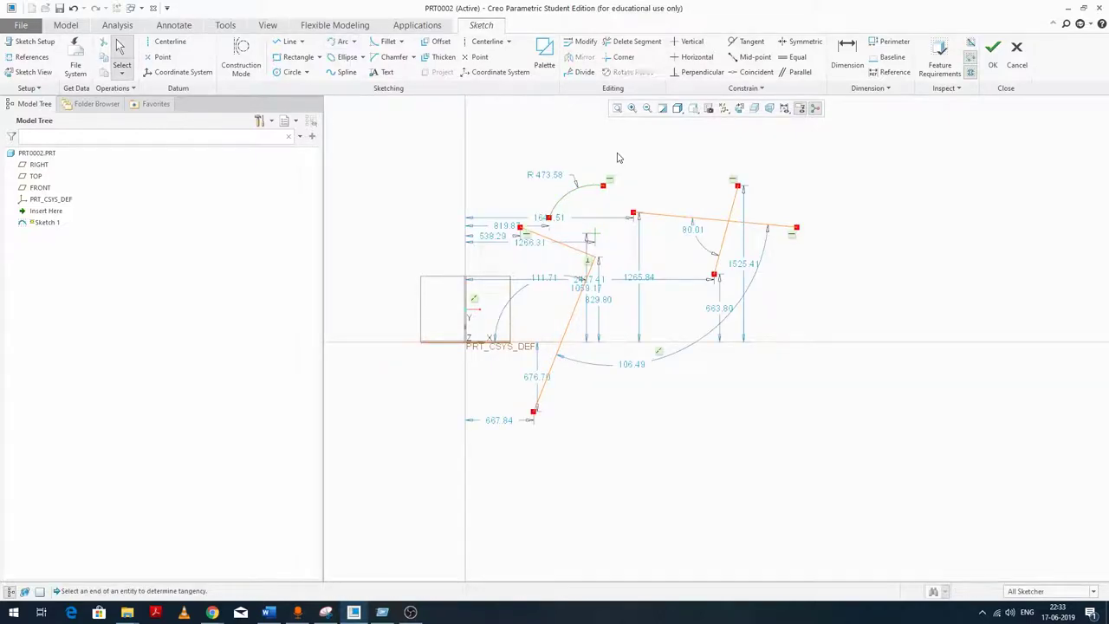
Join the arc's lower end to the shorter joined line with the Corner tool.
{"action": "left_click", "coordinate": [620, 57]}
{"action": "scroll", "coordinate": [559, 236], "scroll_direction": "up", "scroll_amount": 3}
{"action": "left_click", "coordinate": [529, 257]}
{"action": "left_click", "coordinate": [535, 161]}
{"action": "middle_click", "coordinate": [456, 273]}
{"action": "scroll", "coordinate": [458, 304], "scroll_direction": "down", "scroll_amount": 2}
{"action": "scroll", "coordinate": [528, 242], "scroll_direction": "up", "scroll_amount": 2}
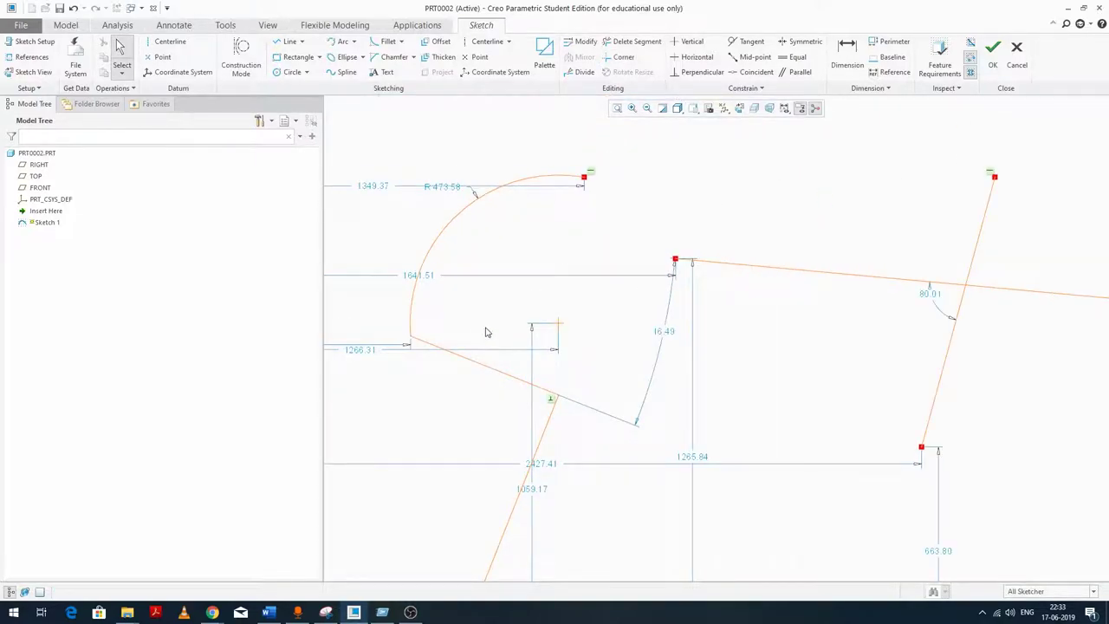
Try trimming the two crossing lines with the Corner tool, keeping their upper and left portions, and undo that trim.
{"action": "scroll", "coordinate": [442, 257], "scroll_direction": "down", "scroll_amount": 3}
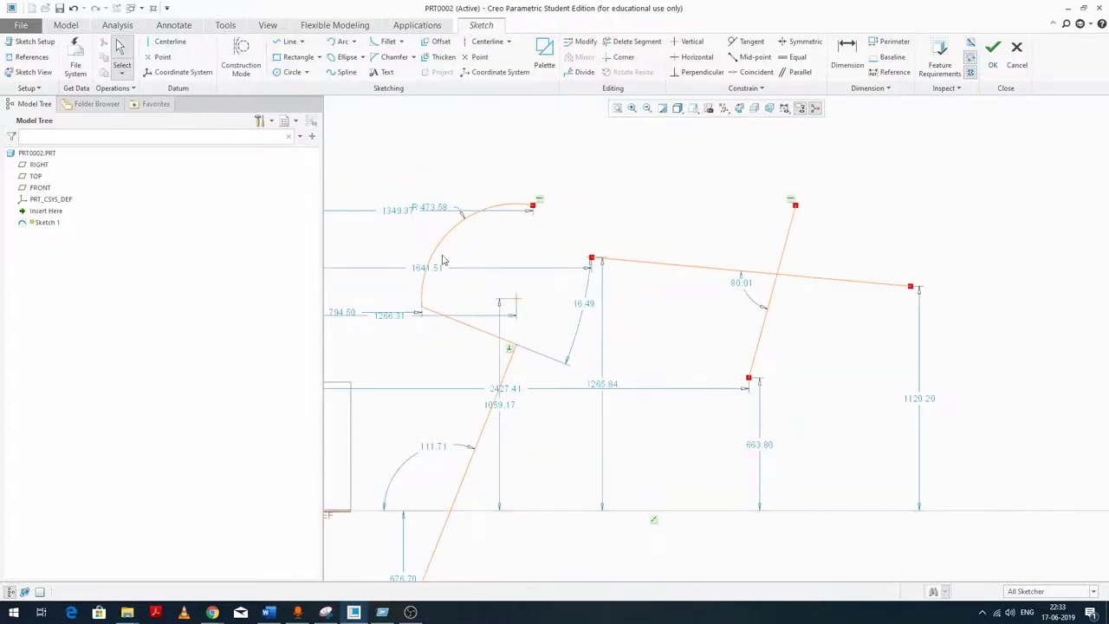
{"action": "scroll", "coordinate": [650, 228], "scroll_direction": "down", "scroll_amount": 2}
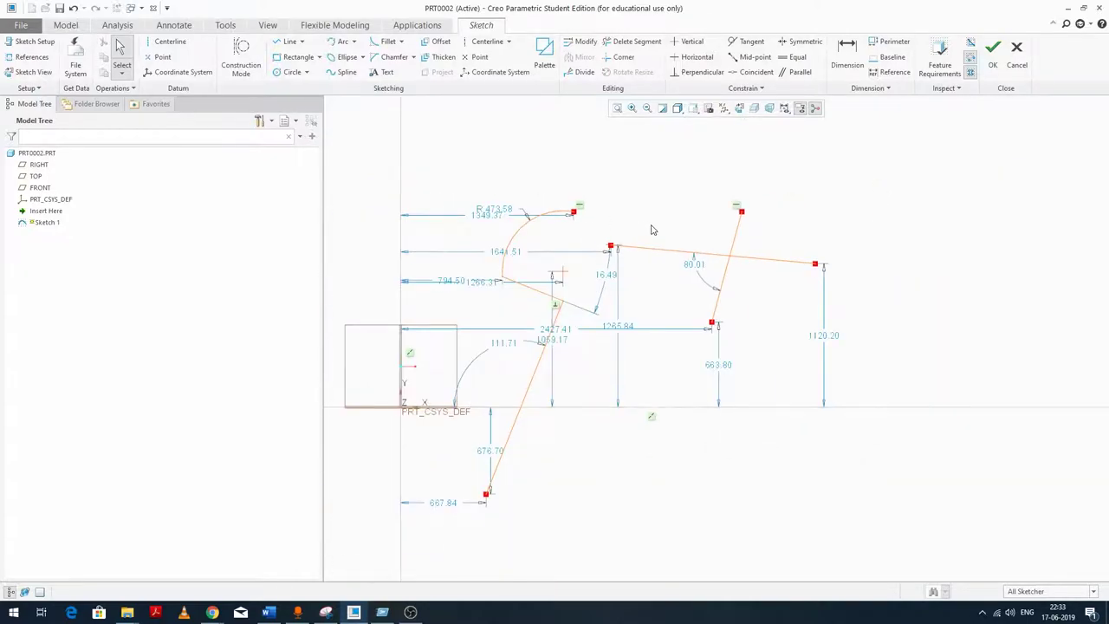
{"action": "scroll", "coordinate": [753, 247], "scroll_direction": "up", "scroll_amount": 3}
{"action": "scroll", "coordinate": [707, 280], "scroll_direction": "up", "scroll_amount": 2}
{"action": "scroll", "coordinate": [710, 275], "scroll_direction": "down", "scroll_amount": 2}
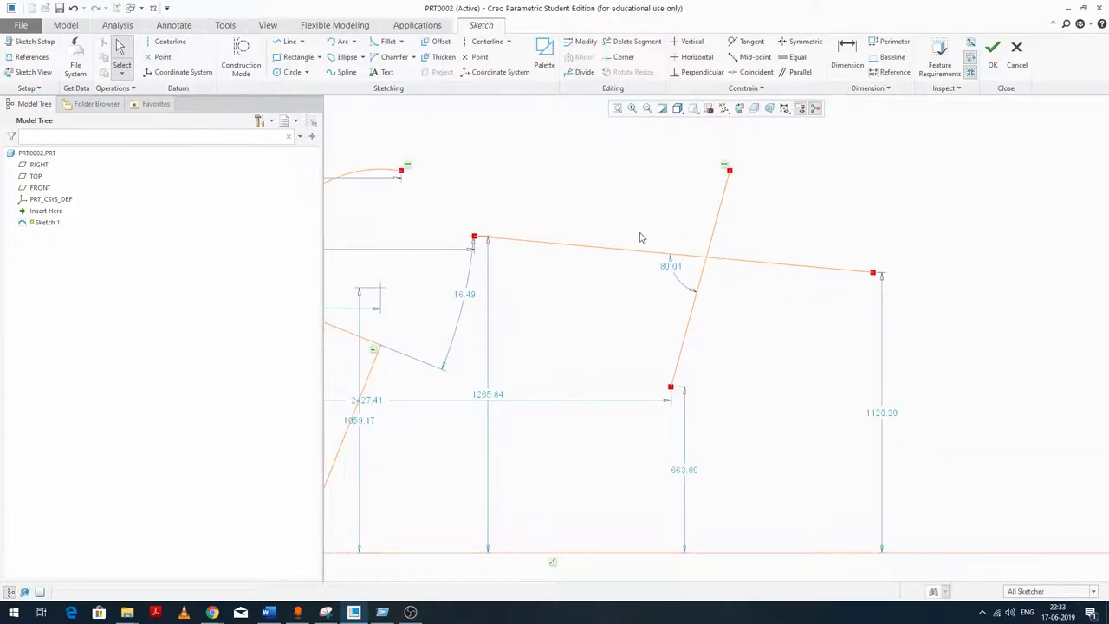
{"action": "scroll", "coordinate": [674, 227], "scroll_direction": "up", "scroll_amount": 1}
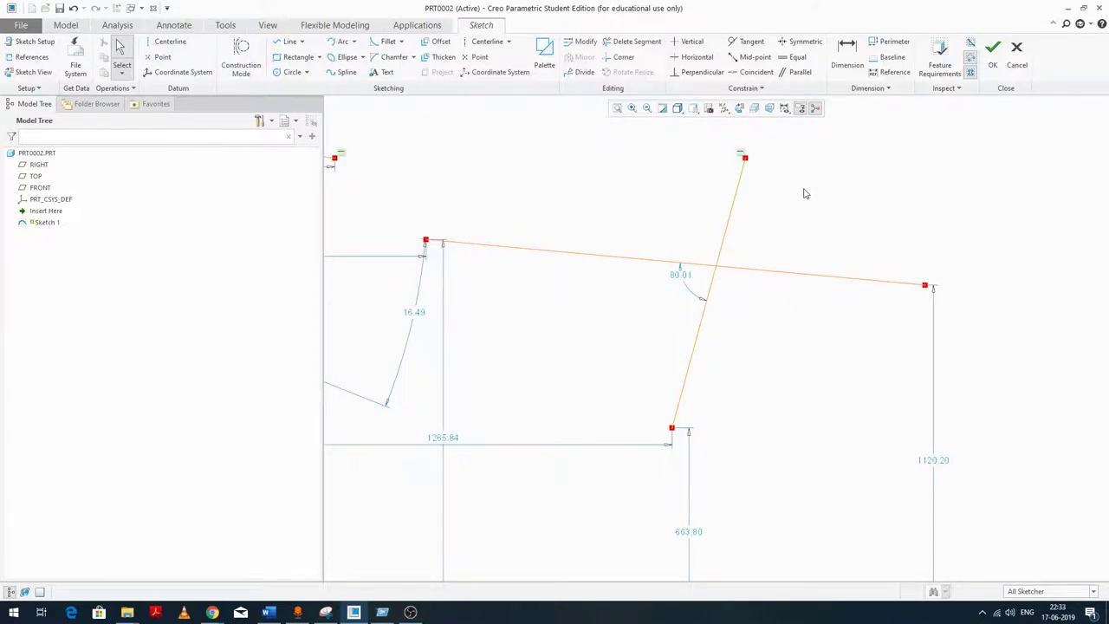
{"action": "scroll", "coordinate": [663, 220], "scroll_direction": "down", "scroll_amount": 4}
{"action": "scroll", "coordinate": [534, 343], "scroll_direction": "up", "scroll_amount": 3}
{"action": "scroll", "coordinate": [555, 275], "scroll_direction": "down", "scroll_amount": 3}
{"action": "scroll", "coordinate": [683, 257], "scroll_direction": "up", "scroll_amount": 2}
{"action": "scroll", "coordinate": [683, 257], "scroll_direction": "up", "scroll_amount": 2}
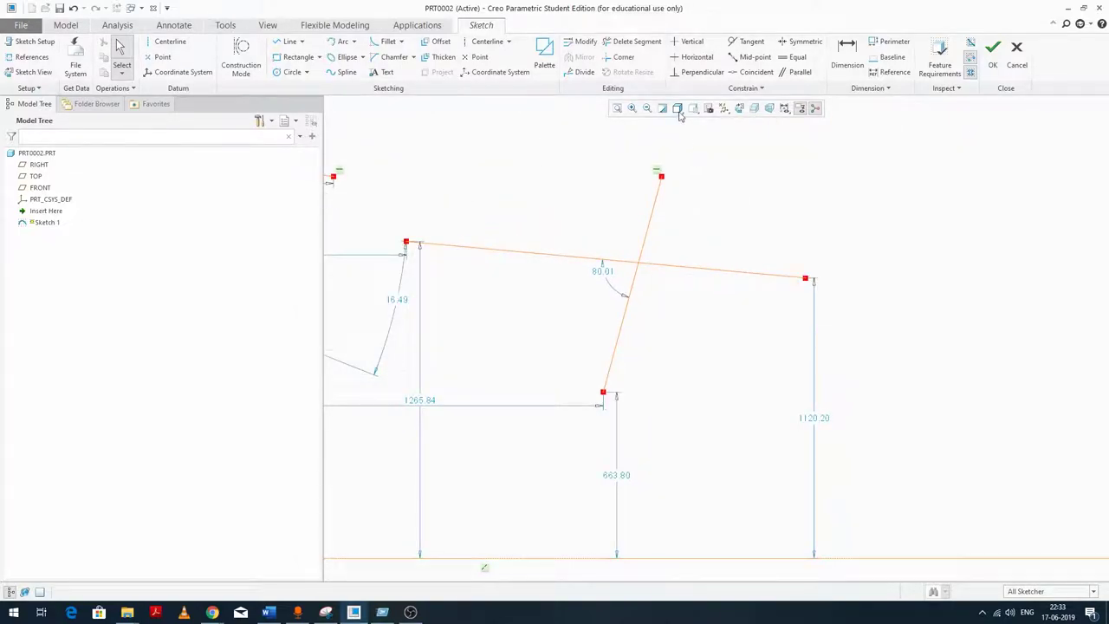
{"action": "left_click", "coordinate": [623, 57]}
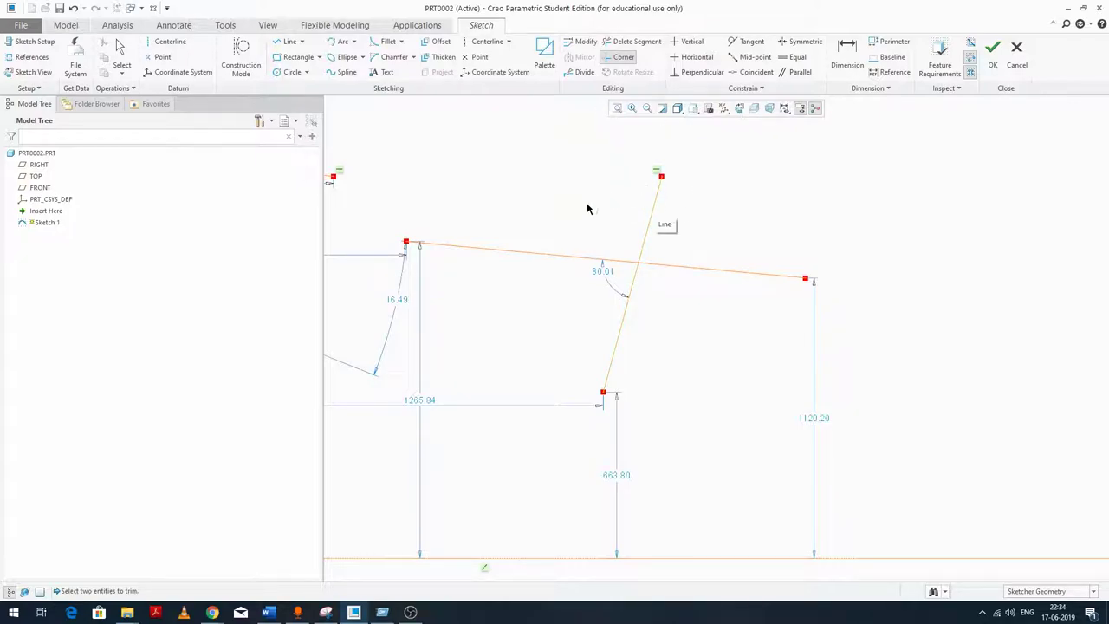
{"action": "left_click", "coordinate": [649, 218]}
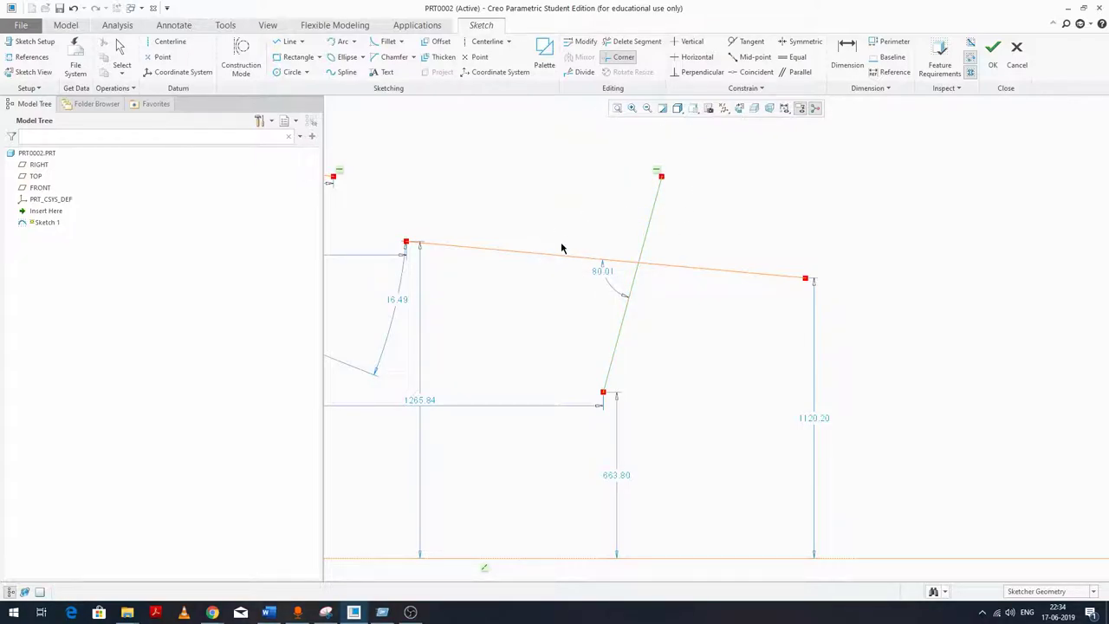
{"action": "left_click", "coordinate": [557, 257]}
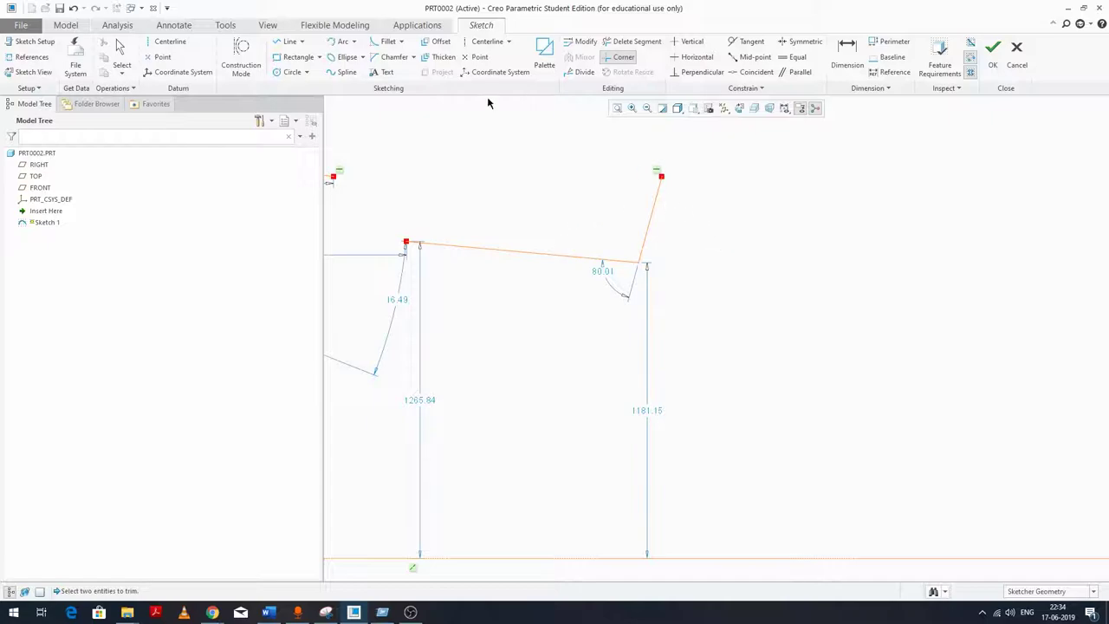
{"action": "left_click", "coordinate": [73, 8]}
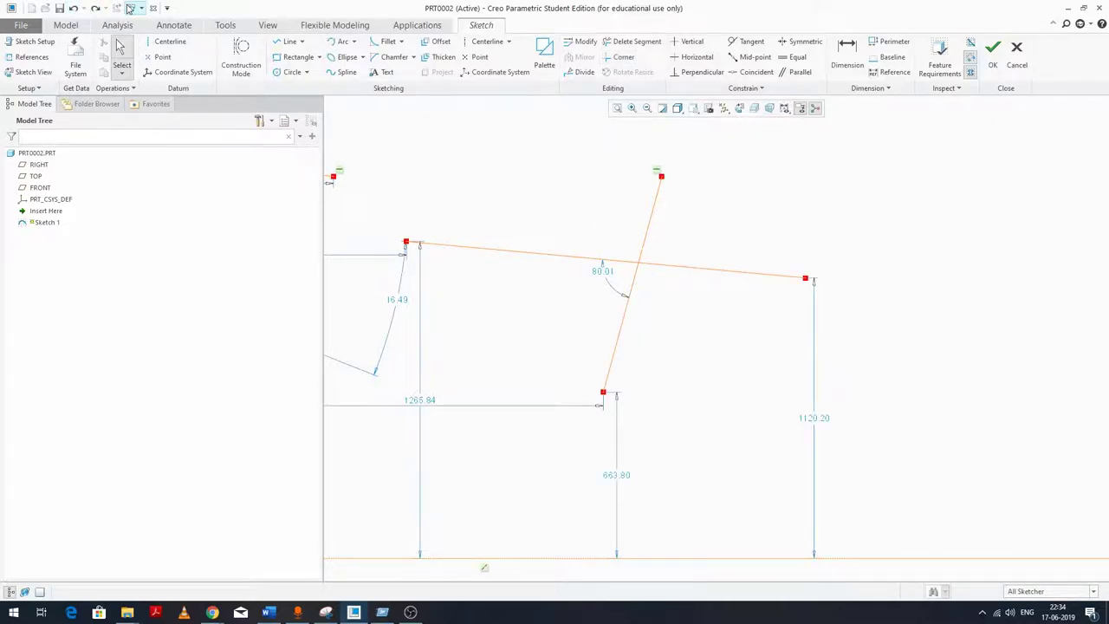
Trim the two crossing lines into a corner with the Corner tool, keeping their left and lower portions.
{"action": "left_click", "coordinate": [620, 56]}
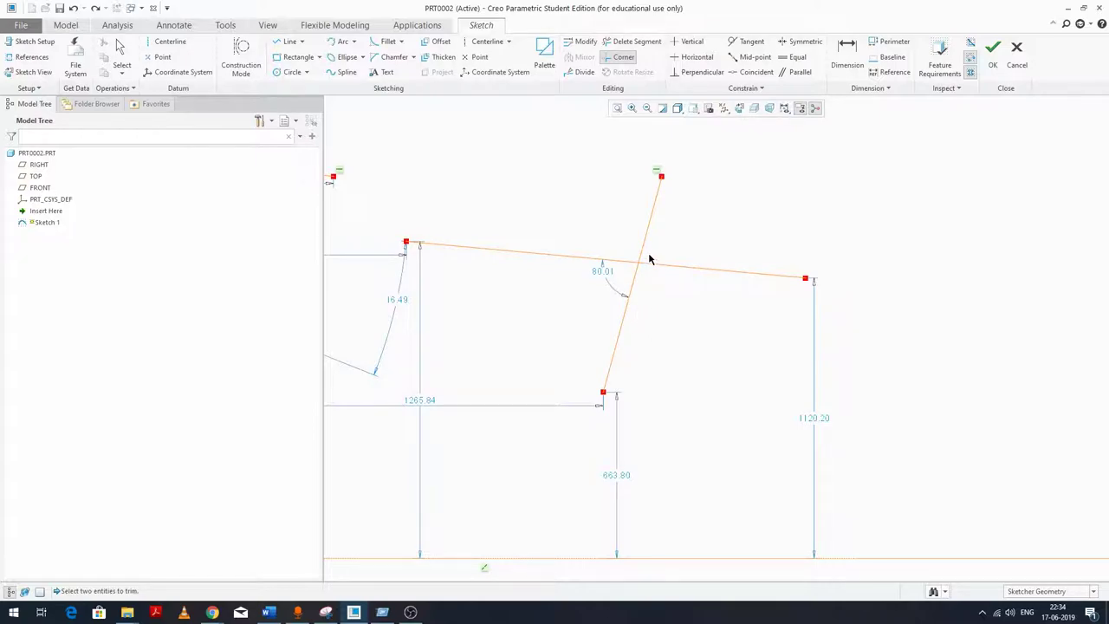
{"action": "left_click", "coordinate": [539, 256]}
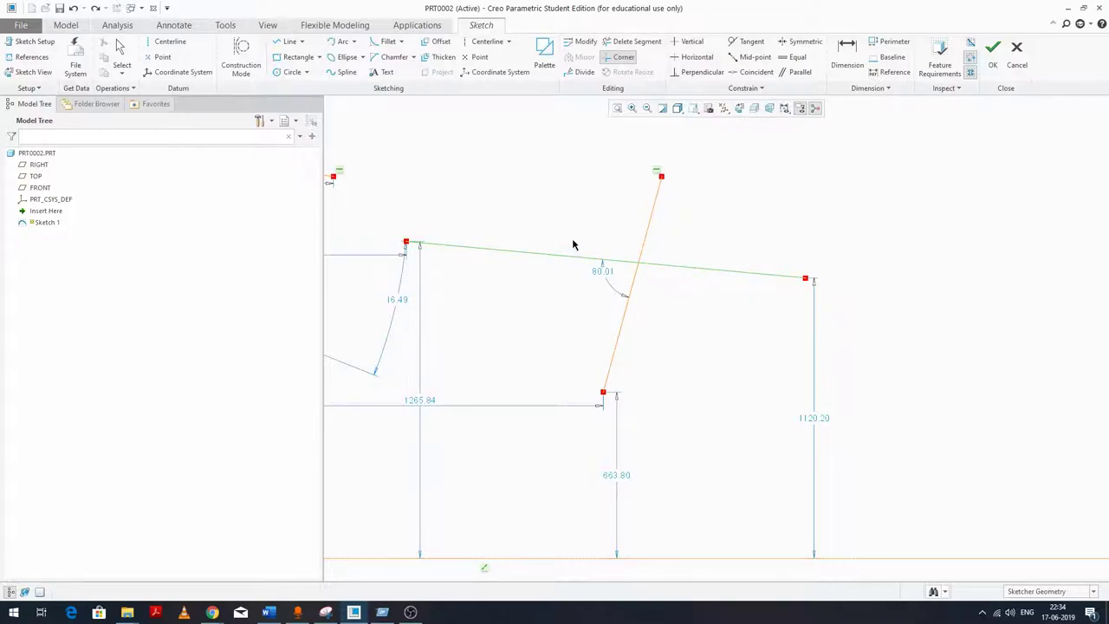
{"action": "left_click", "coordinate": [621, 337]}
{"action": "middle_click", "coordinate": [689, 250]}
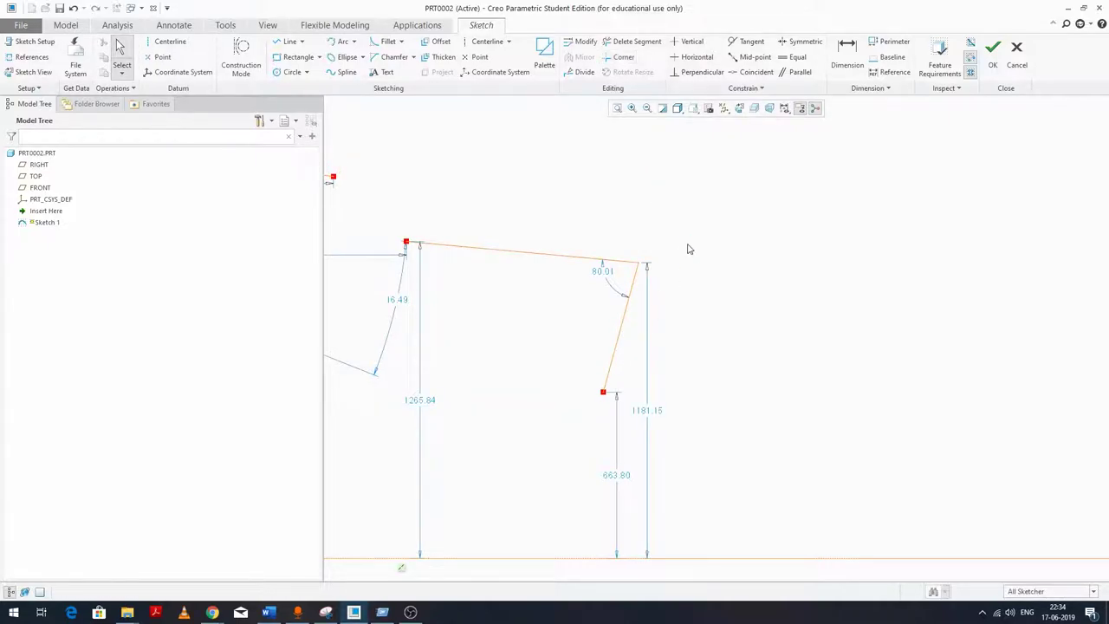
{"action": "scroll", "coordinate": [641, 229], "scroll_direction": "up", "scroll_amount": 2}
{"action": "scroll", "coordinate": [668, 208], "scroll_direction": "down", "scroll_amount": 2}
Undo the last two sketch changes and delete all remaining sketched geometry.
{"action": "left_click", "coordinate": [73, 8]}
{"action": "left_click", "coordinate": [73, 8]}
{"action": "scroll", "coordinate": [466, 215], "scroll_direction": "down", "scroll_amount": 2}
{"action": "scroll", "coordinate": [437, 216], "scroll_direction": "up", "scroll_amount": 3}
{"action": "scroll", "coordinate": [515, 231], "scroll_direction": "down", "scroll_amount": 4}
{"action": "scroll", "coordinate": [725, 265], "scroll_direction": "up", "scroll_amount": 3}
{"action": "key", "text": "ctrl+a"}
{"action": "key", "text": "Delete"}
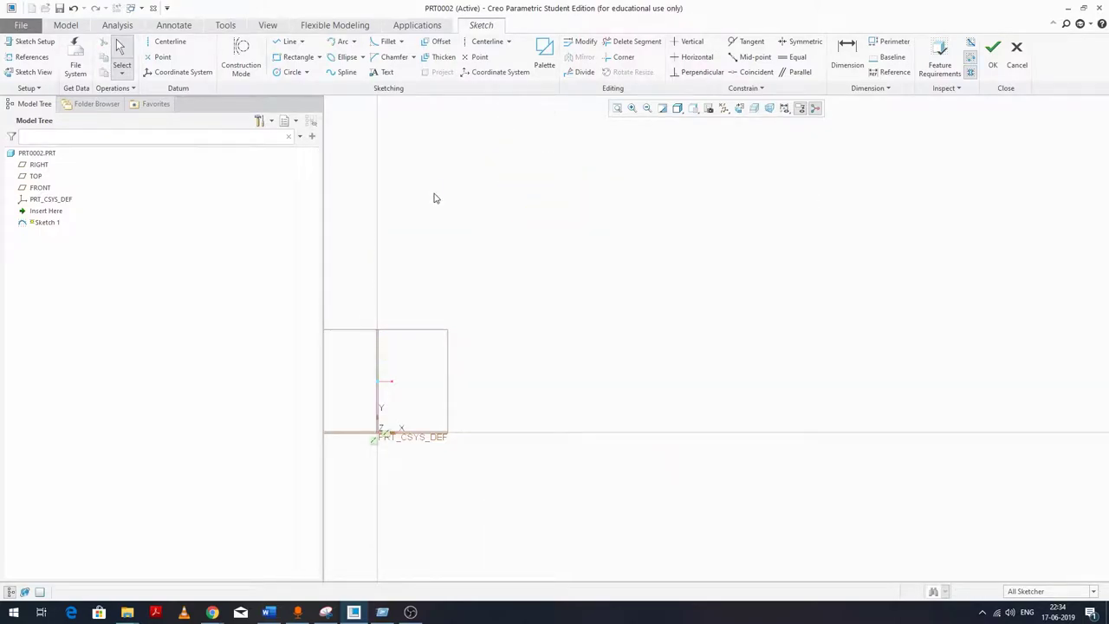
Sketch a slanted line beside the rectangle, starting about 569 from the vertical axis and rising from about 639 to 846 high.
{"action": "scroll", "coordinate": [776, 238], "scroll_direction": "down", "scroll_amount": 4}
{"action": "scroll", "coordinate": [583, 354], "scroll_direction": "up", "scroll_amount": 3}
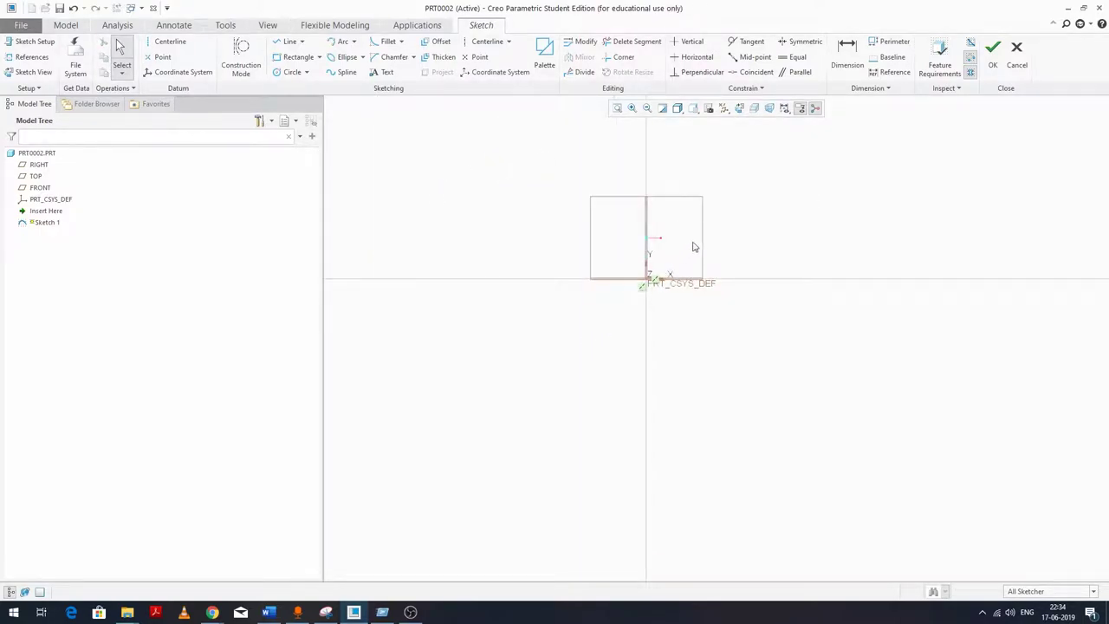
{"action": "scroll", "coordinate": [767, 130], "scroll_direction": "up", "scroll_amount": 3}
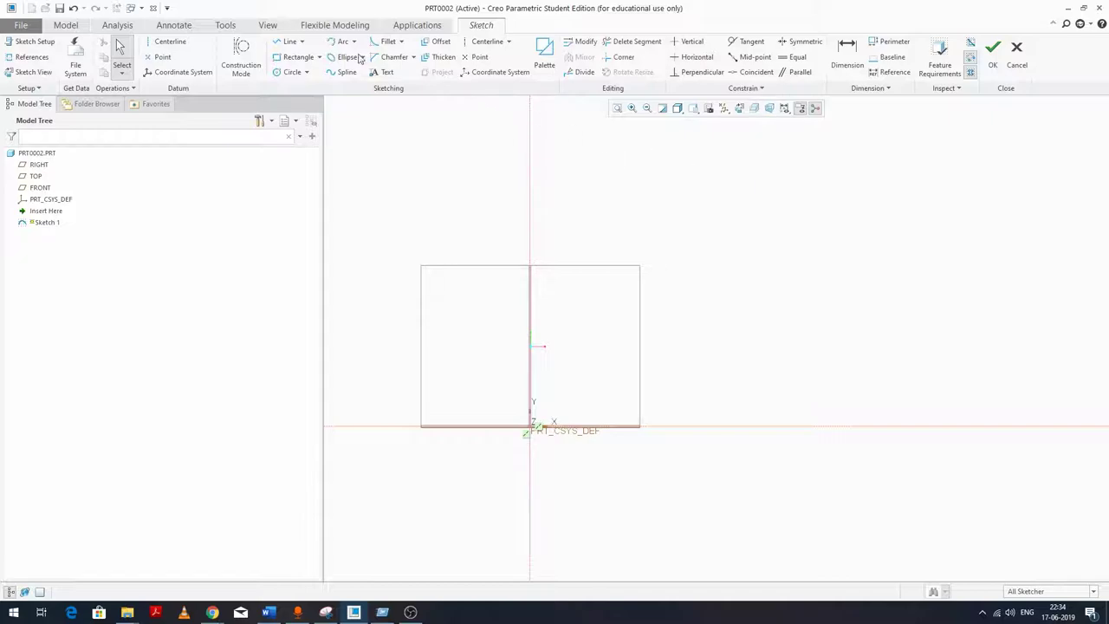
{"action": "left_click", "coordinate": [289, 41]}
{"action": "left_click", "coordinate": [672, 265]}
{"action": "left_click", "coordinate": [782, 215]}
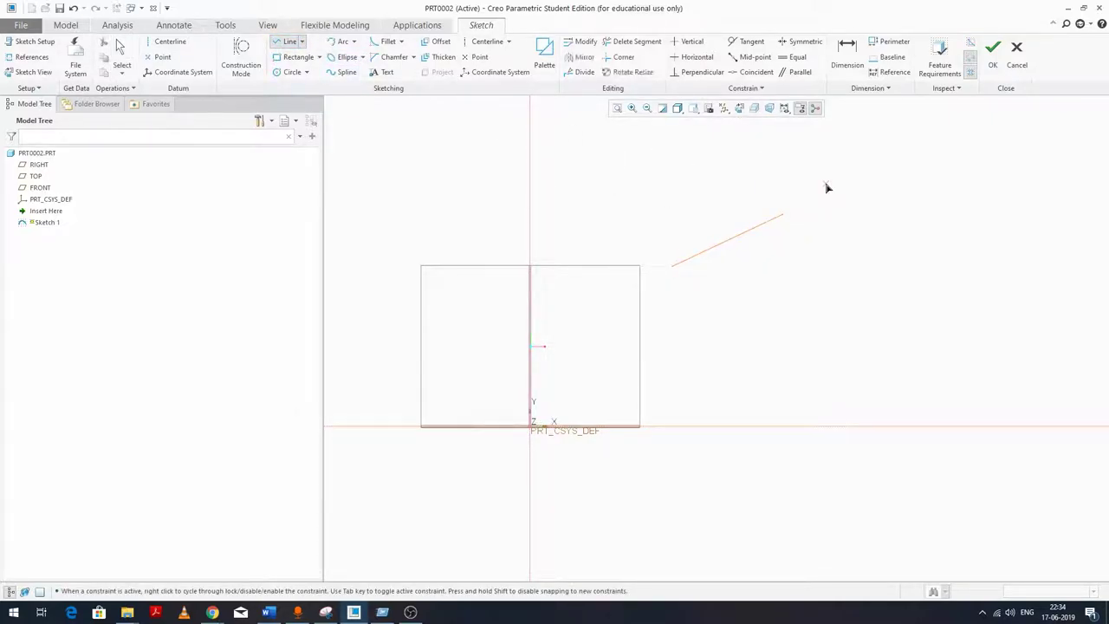
{"action": "middle_click", "coordinate": [825, 187]}
{"action": "middle_click", "coordinate": [825, 187]}
{"action": "scroll", "coordinate": [661, 286], "scroll_direction": "down", "scroll_amount": 3}
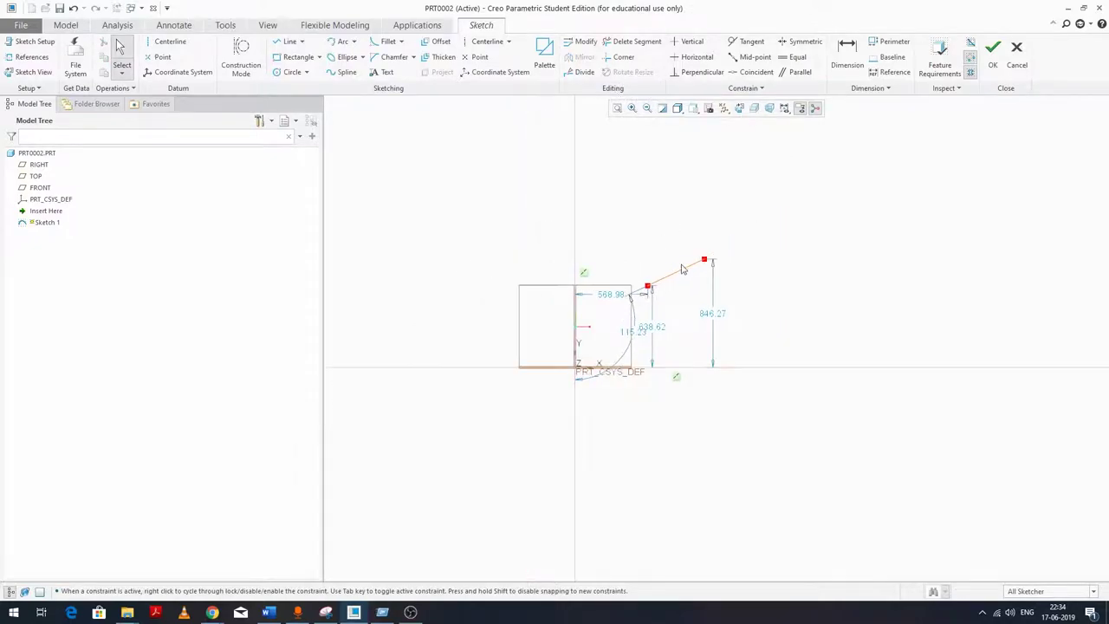
Start Rotate Resize on the slanted line and set its scaling factor to 1.5.
{"action": "scroll", "coordinate": [716, 233], "scroll_direction": "up", "scroll_amount": 3}
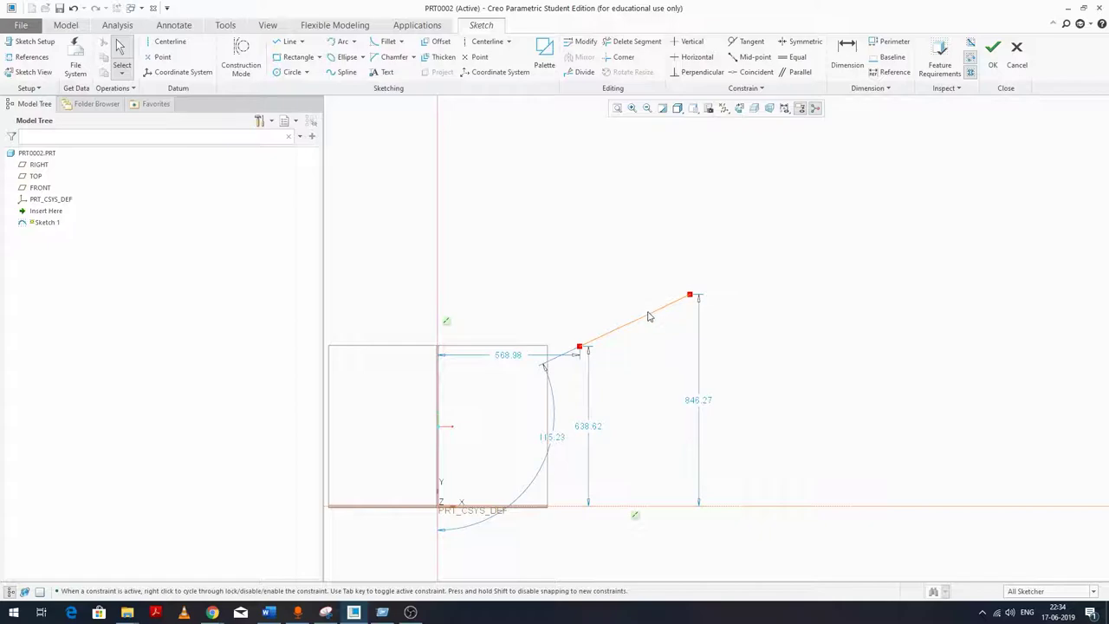
{"action": "left_click", "coordinate": [653, 319]}
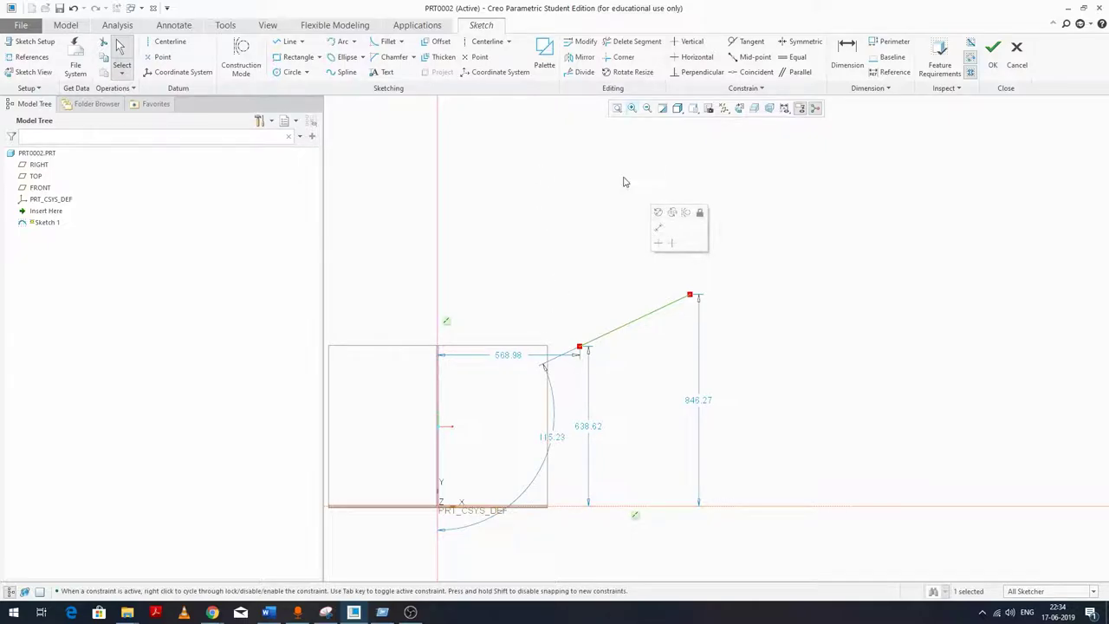
{"action": "left_click", "coordinate": [629, 74]}
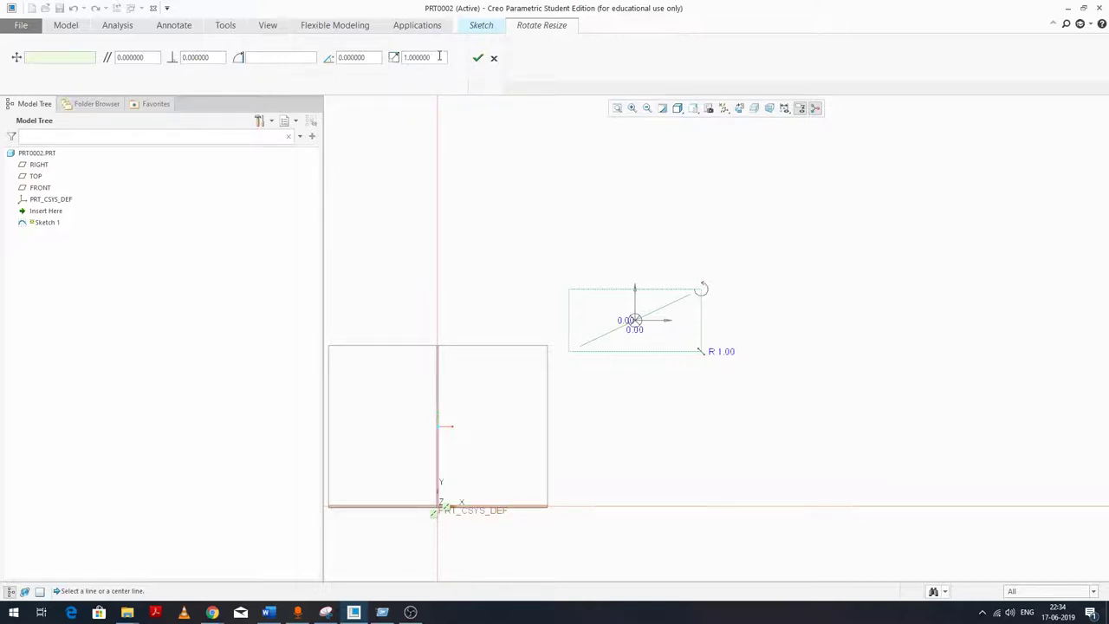
{"action": "double_click", "coordinate": [439, 56]}
{"action": "type", "text": "1.5"}
{"action": "key", "text": "Return"}
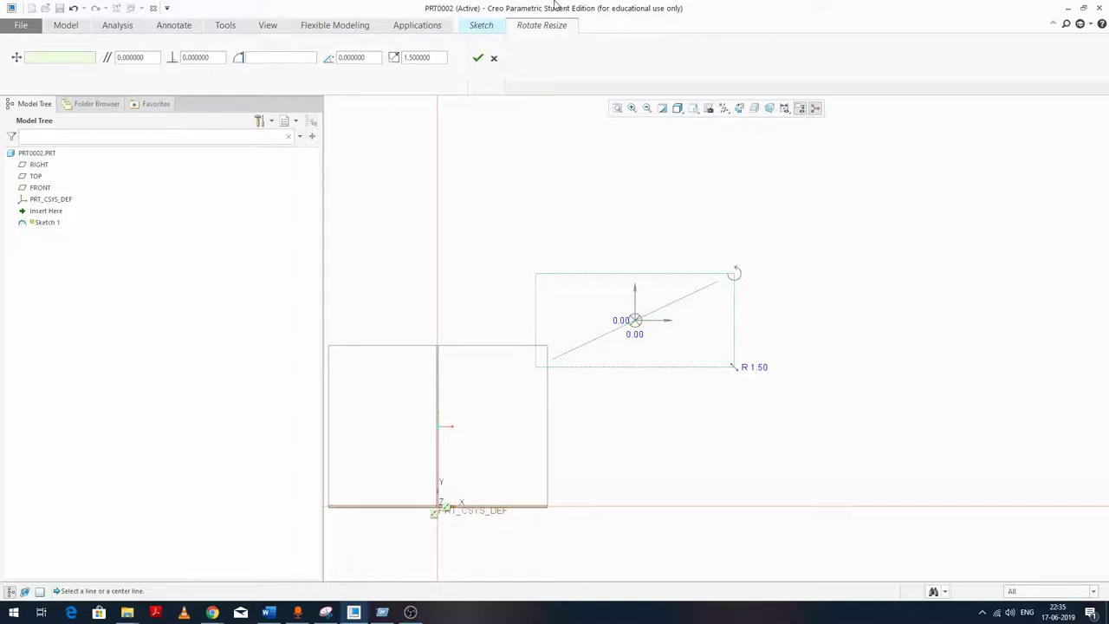
Set the slanted line's rotation angle to 10 degrees and accept the Rotate Resize operation.
{"action": "left_click", "coordinate": [377, 59]}
{"action": "type", "text": "10"}
{"action": "key", "text": "Return"}
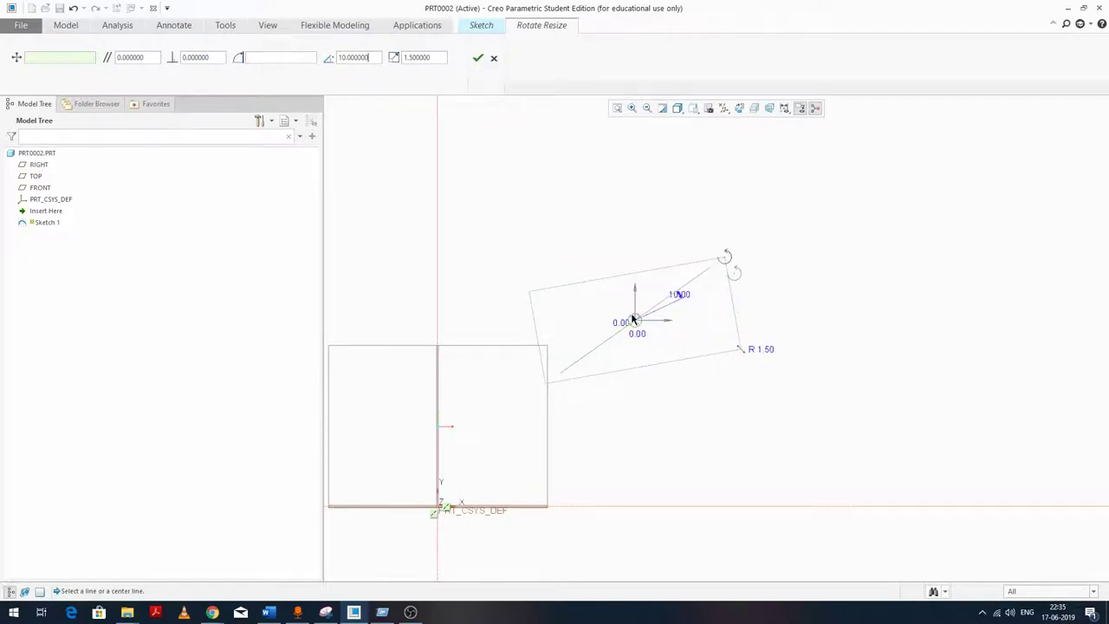
{"action": "scroll", "coordinate": [633, 319], "scroll_direction": "down", "scroll_amount": 3}
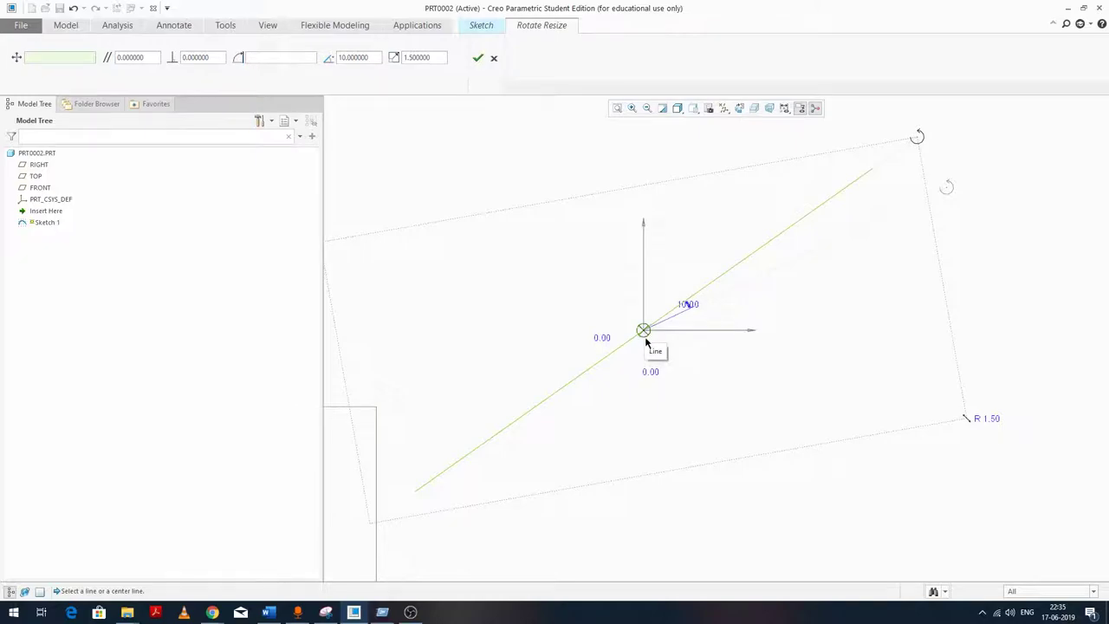
{"action": "scroll", "coordinate": [646, 332], "scroll_direction": "down", "scroll_amount": 2}
{"action": "scroll", "coordinate": [646, 332], "scroll_direction": "up", "scroll_amount": 4}
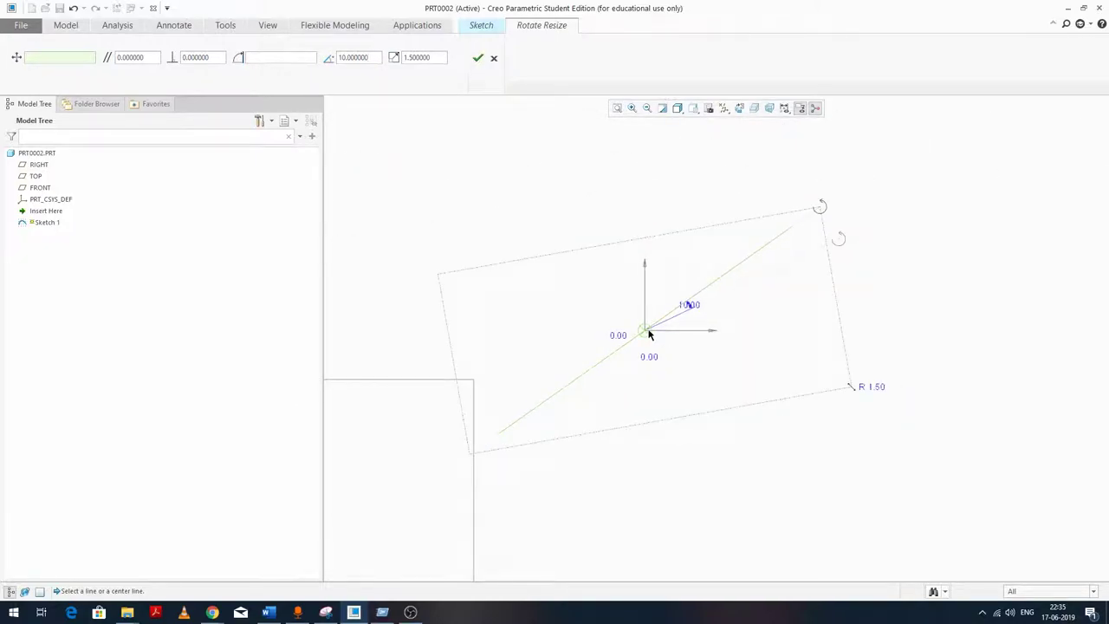
{"action": "scroll", "coordinate": [649, 334], "scroll_direction": "up", "scroll_amount": 2}
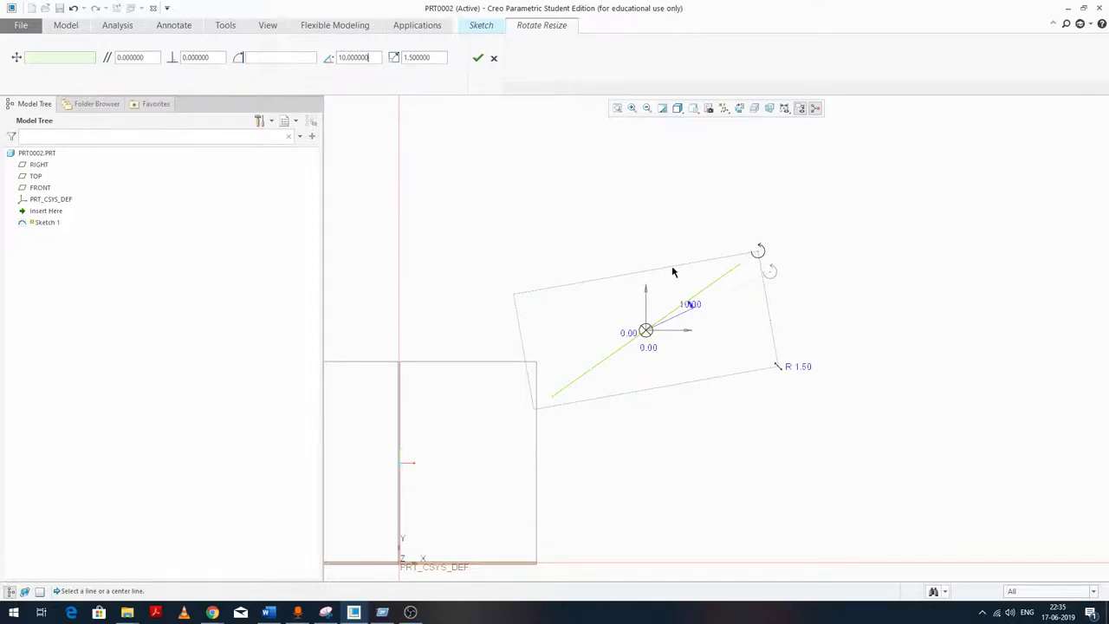
{"action": "scroll", "coordinate": [606, 277], "scroll_direction": "down", "scroll_amount": 3}
{"action": "scroll", "coordinate": [540, 391], "scroll_direction": "up", "scroll_amount": 3}
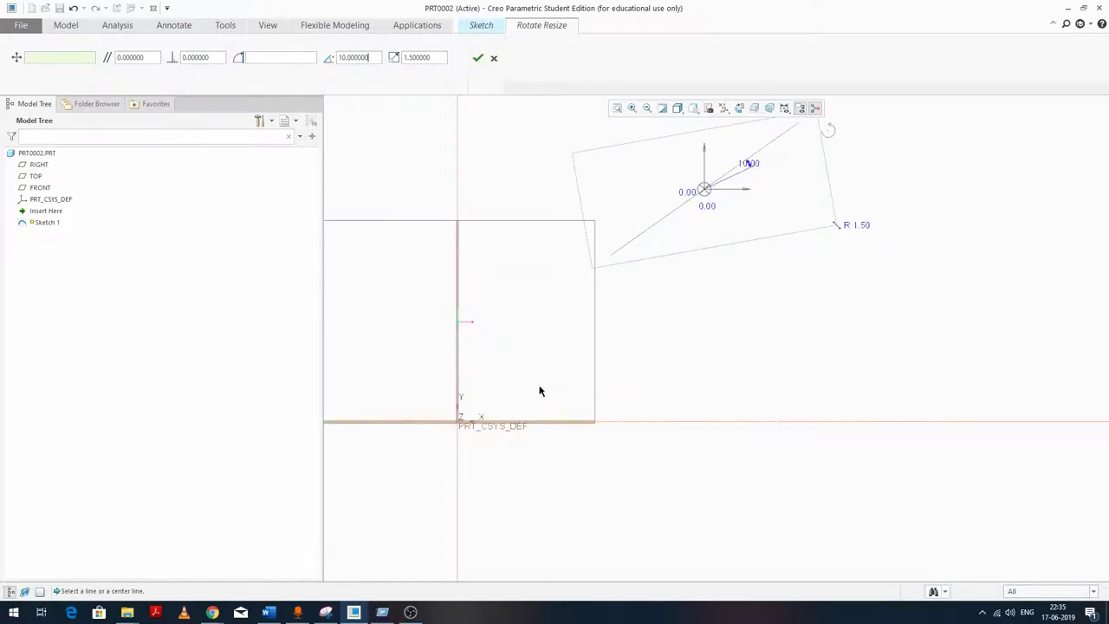
{"action": "scroll", "coordinate": [557, 387], "scroll_direction": "down", "scroll_amount": 2}
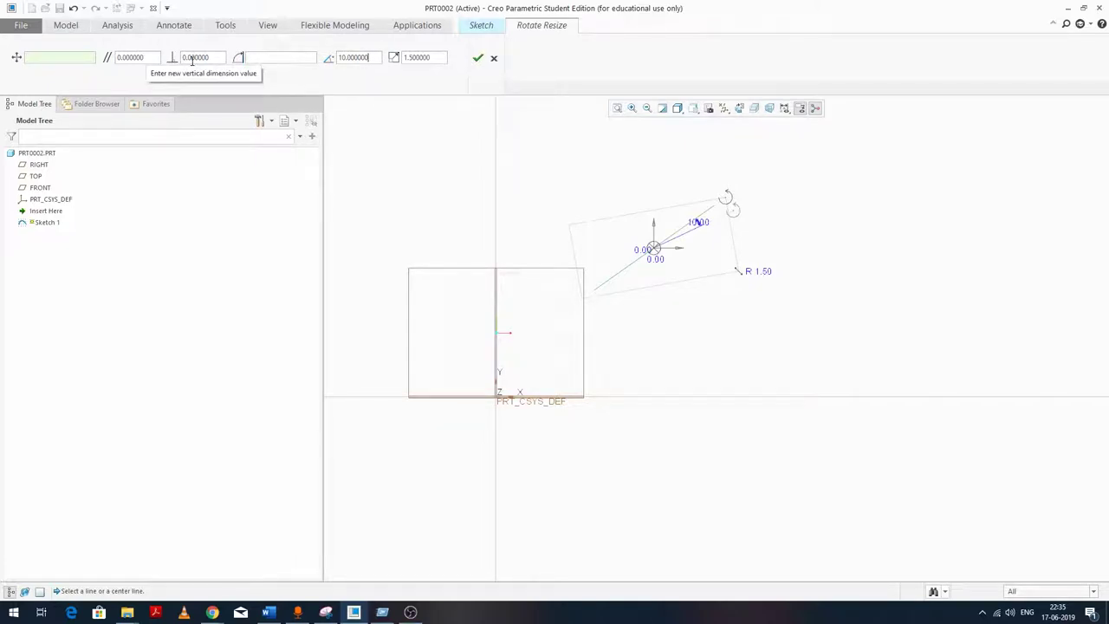
{"action": "left_click", "coordinate": [477, 57]}
Delete the rotated and scaled line from the sketch.
{"action": "scroll", "coordinate": [681, 249], "scroll_direction": "down", "scroll_amount": 2}
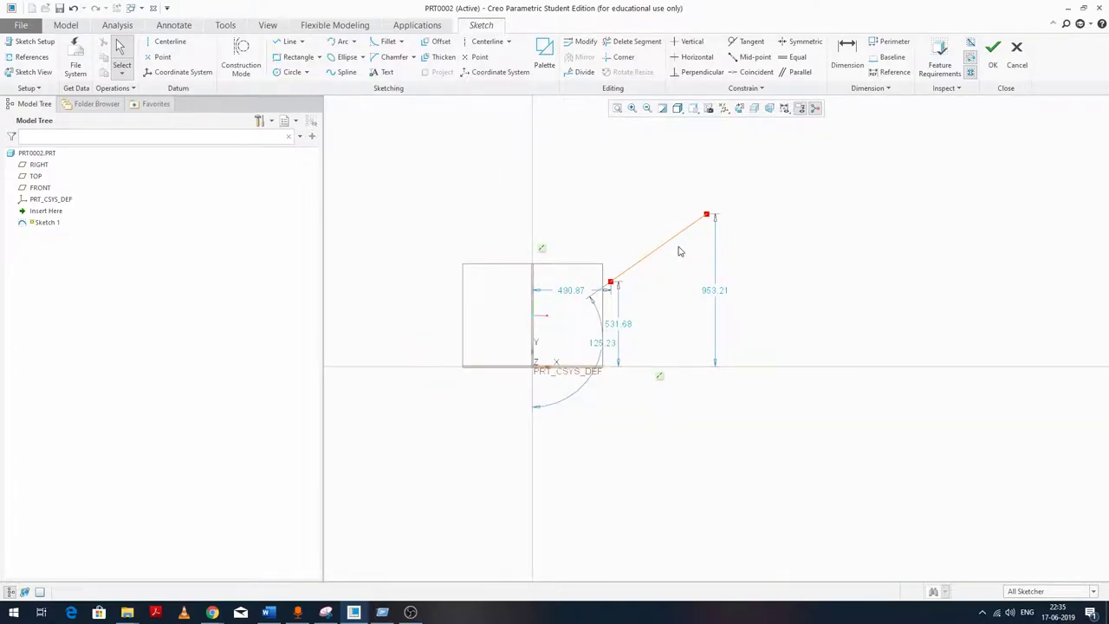
{"action": "left_click", "coordinate": [650, 244]}
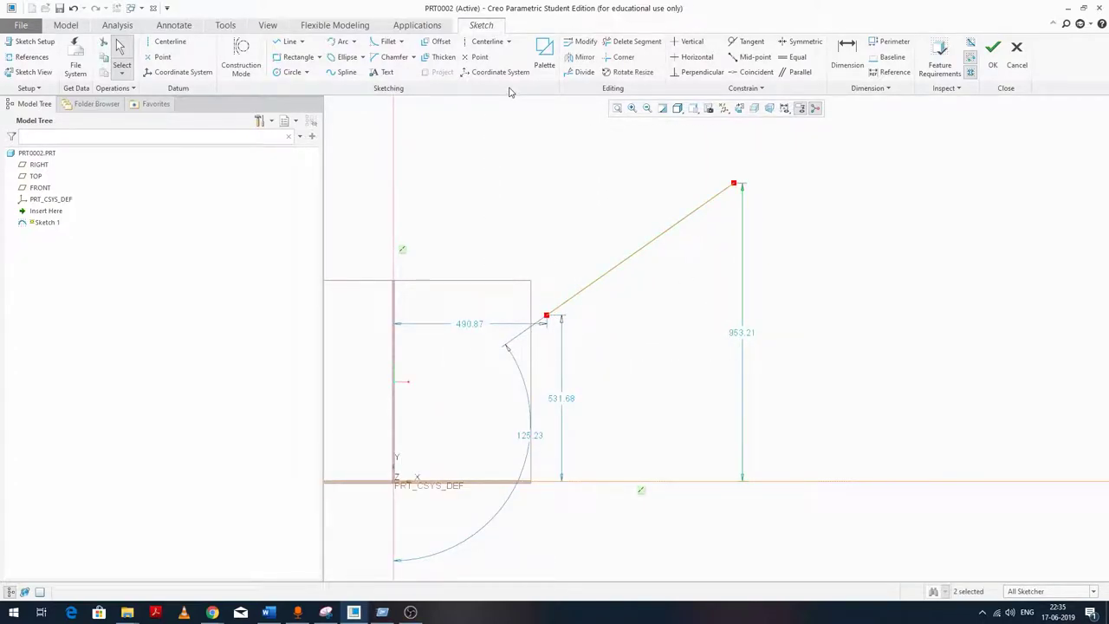
{"action": "key", "text": "Delete"}
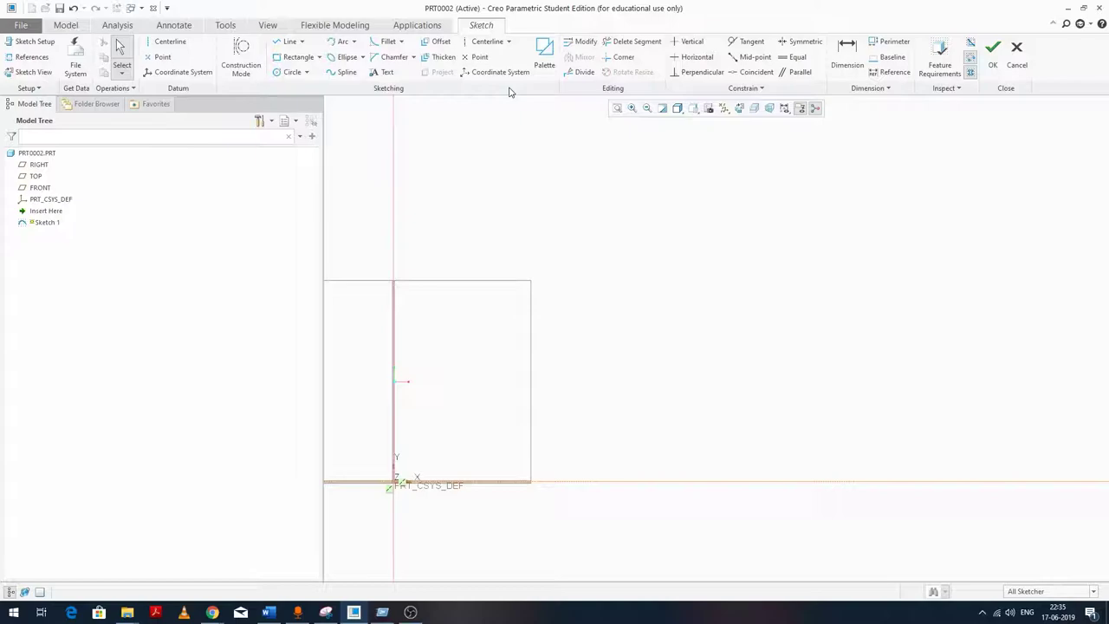
Sketch a horizontal line about 2605 long, starting about 2035 from the vertical axis and about 2055 above the horizontal axis.
{"action": "scroll", "coordinate": [676, 195], "scroll_direction": "up", "scroll_amount": 3}
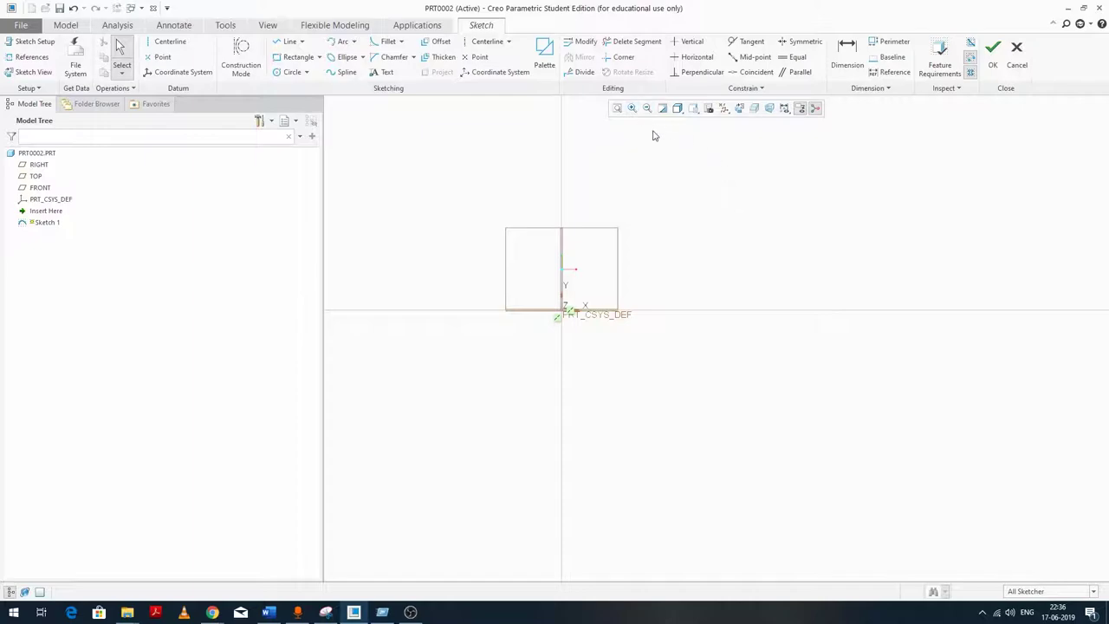
{"action": "left_click", "coordinate": [289, 42]}
{"action": "scroll", "coordinate": [491, 364], "scroll_direction": "down", "scroll_amount": 2}
{"action": "scroll", "coordinate": [616, 250], "scroll_direction": "up", "scroll_amount": 2}
{"action": "scroll", "coordinate": [406, 375], "scroll_direction": "down", "scroll_amount": 4}
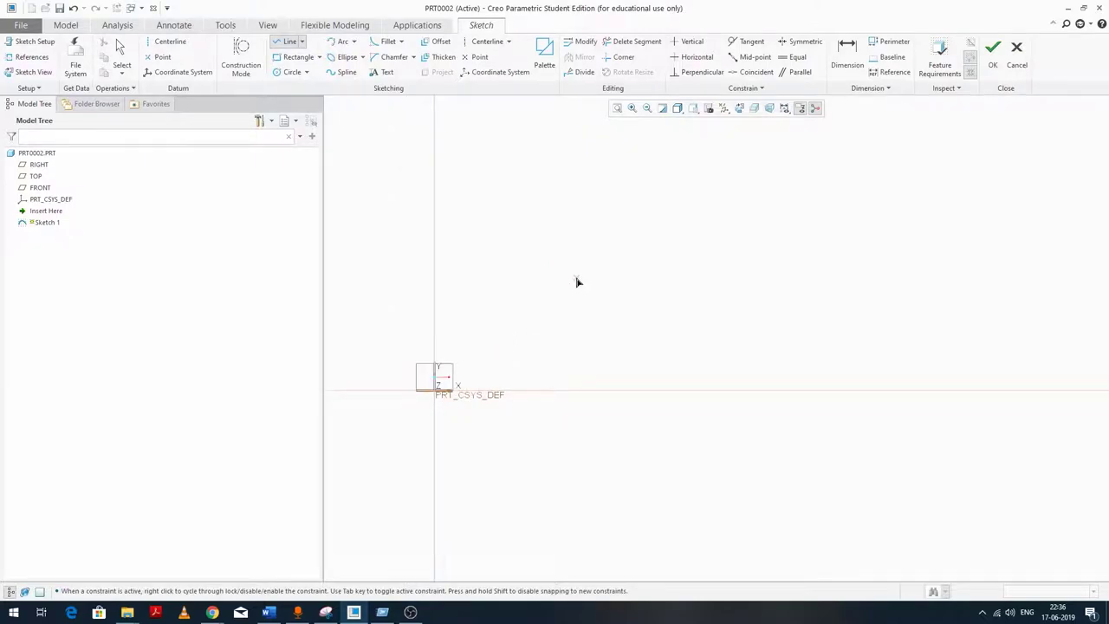
{"action": "left_click", "coordinate": [488, 318]}
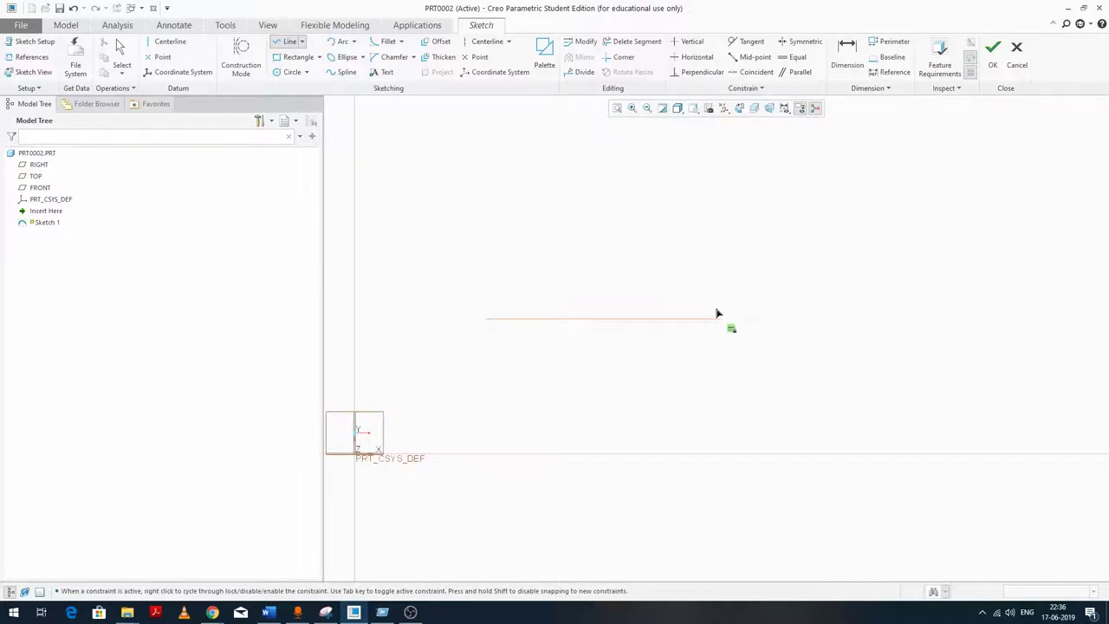
{"action": "left_click", "coordinate": [712, 318]}
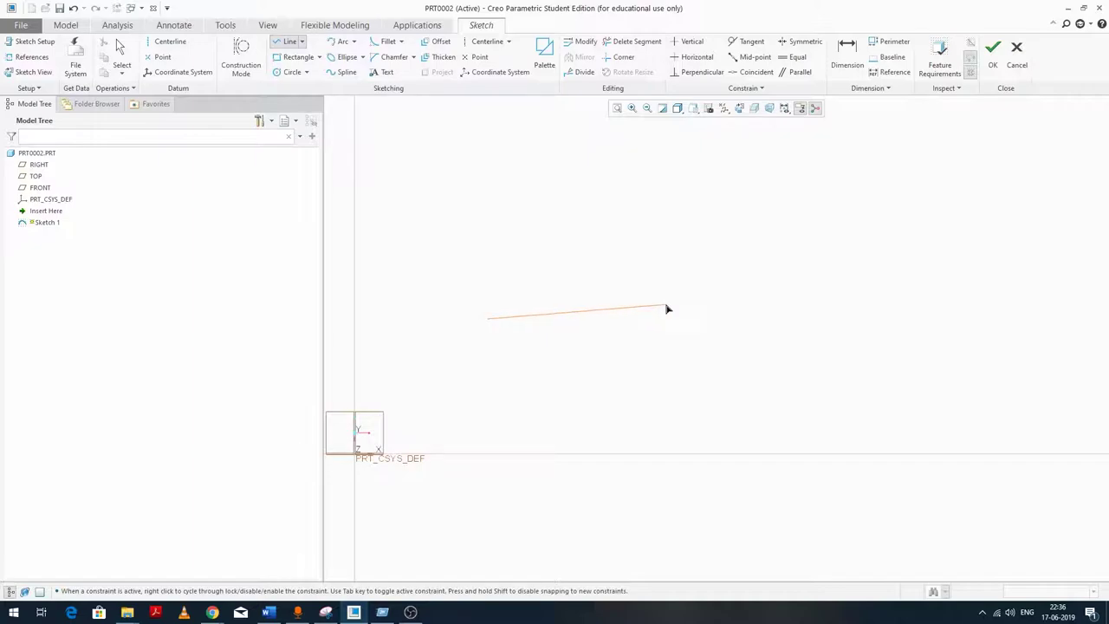
{"action": "scroll", "coordinate": [663, 308], "scroll_direction": "down", "scroll_amount": 2}
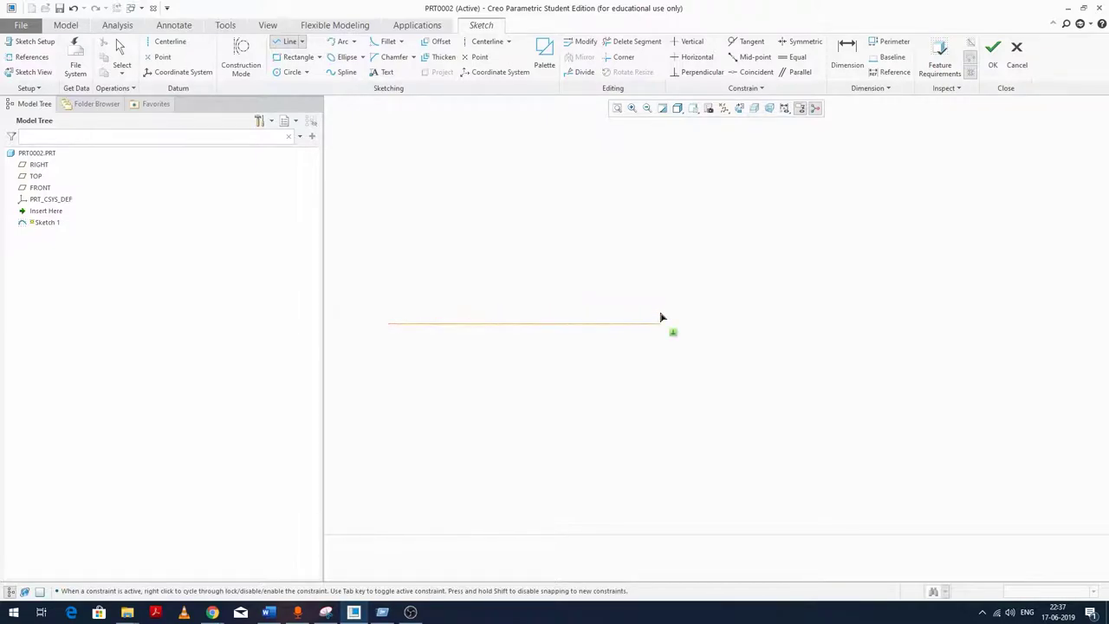
{"action": "scroll", "coordinate": [676, 334], "scroll_direction": "down", "scroll_amount": 5}
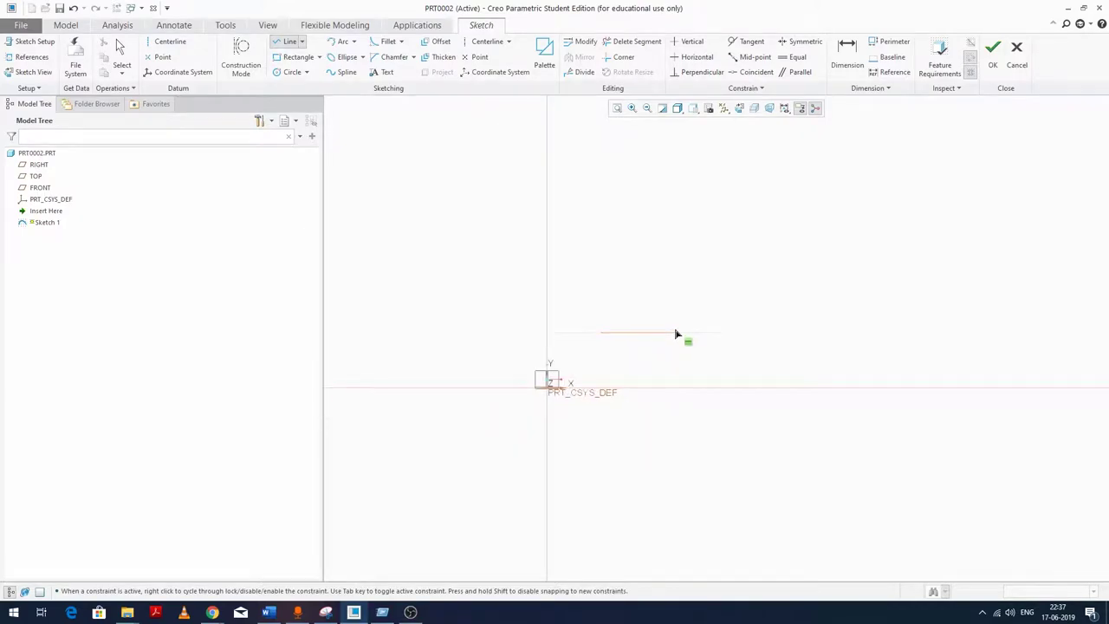
{"action": "scroll", "coordinate": [676, 334], "scroll_direction": "up", "scroll_amount": 5}
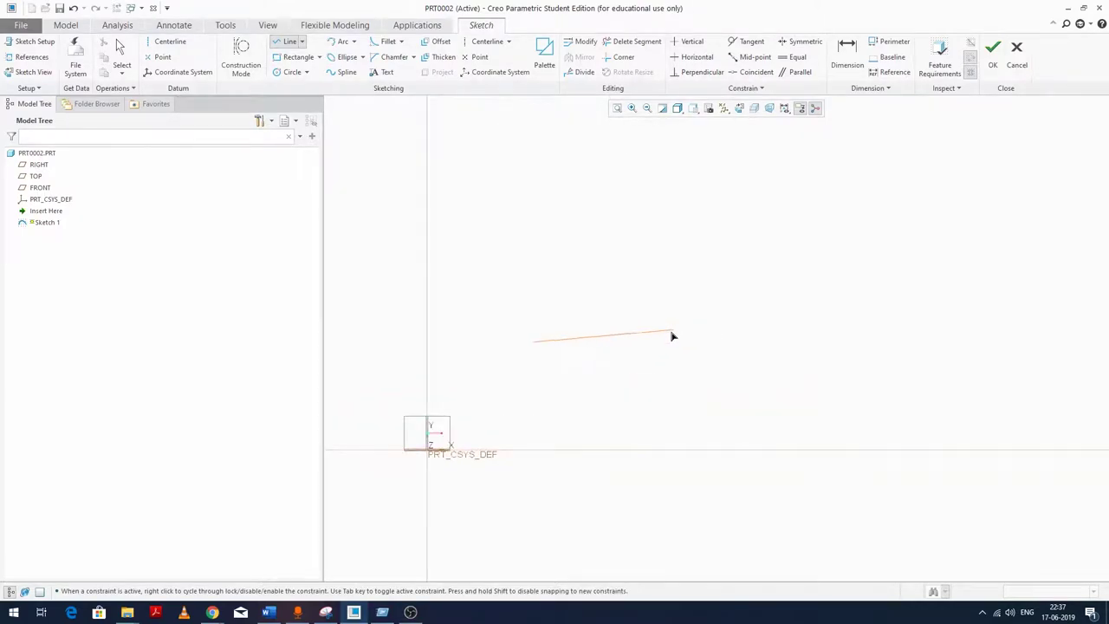
{"action": "scroll", "coordinate": [672, 341], "scroll_direction": "up", "scroll_amount": 3}
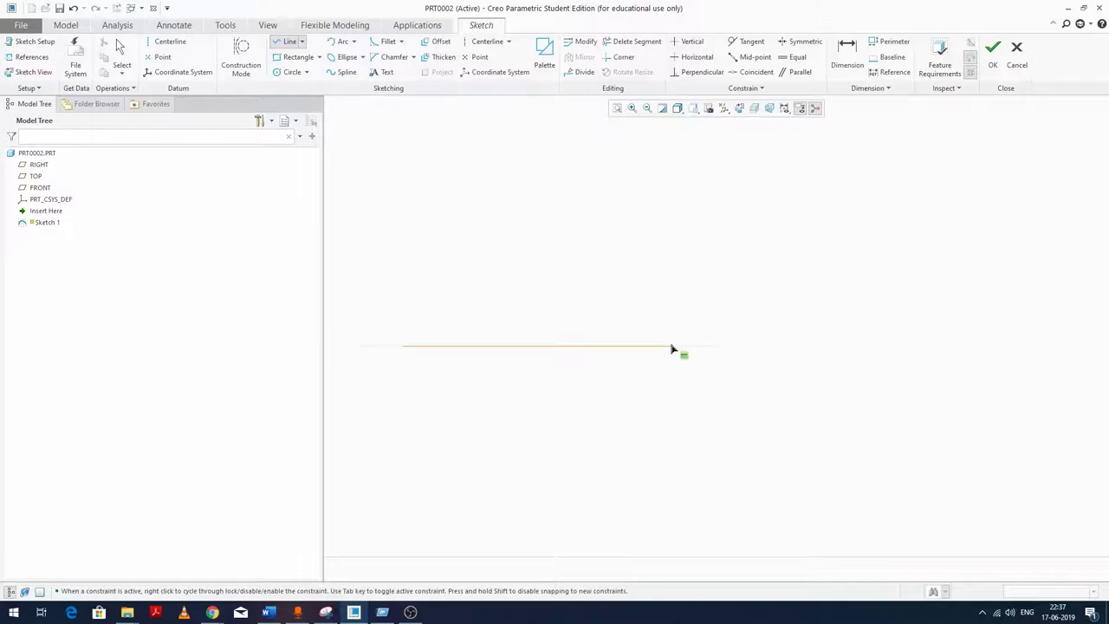
{"action": "left_click", "coordinate": [671, 347]}
{"action": "middle_click", "coordinate": [714, 284]}
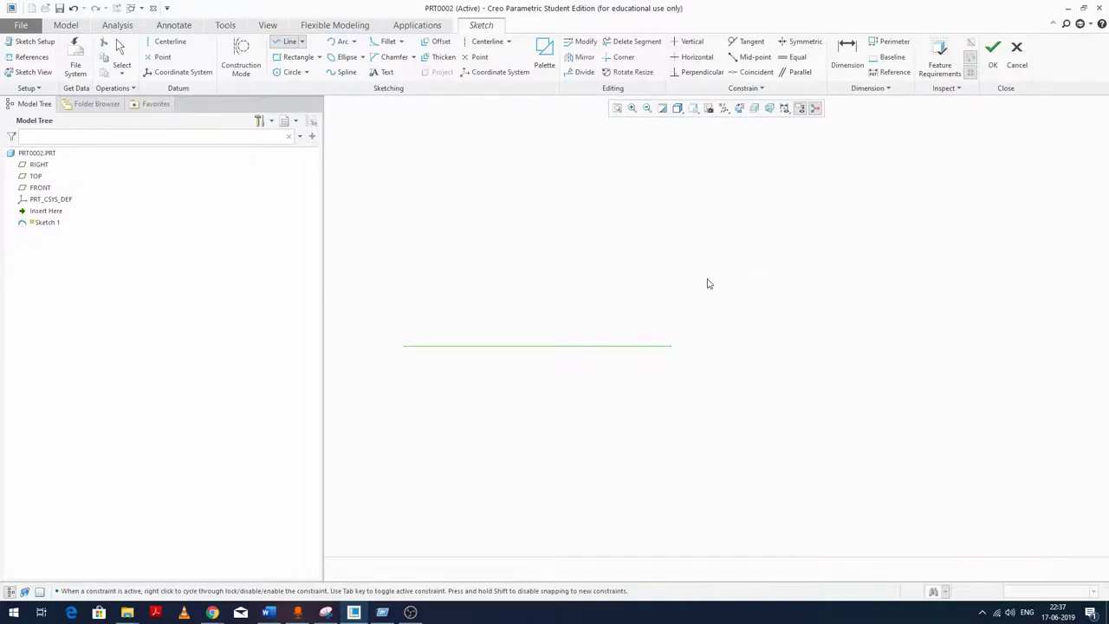
Sketch a second horizontal line about 2599 long, about 255 above the first, with its start vertically aligned to the first line's start.
{"action": "left_click", "coordinate": [405, 320]}
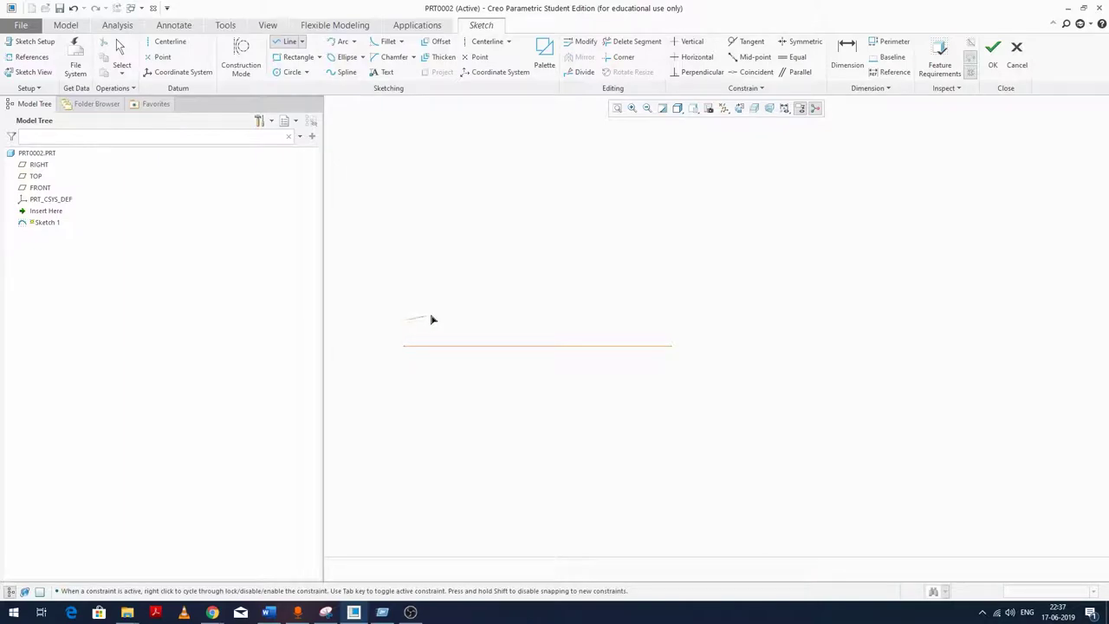
{"action": "scroll", "coordinate": [666, 327], "scroll_direction": "down", "scroll_amount": 5}
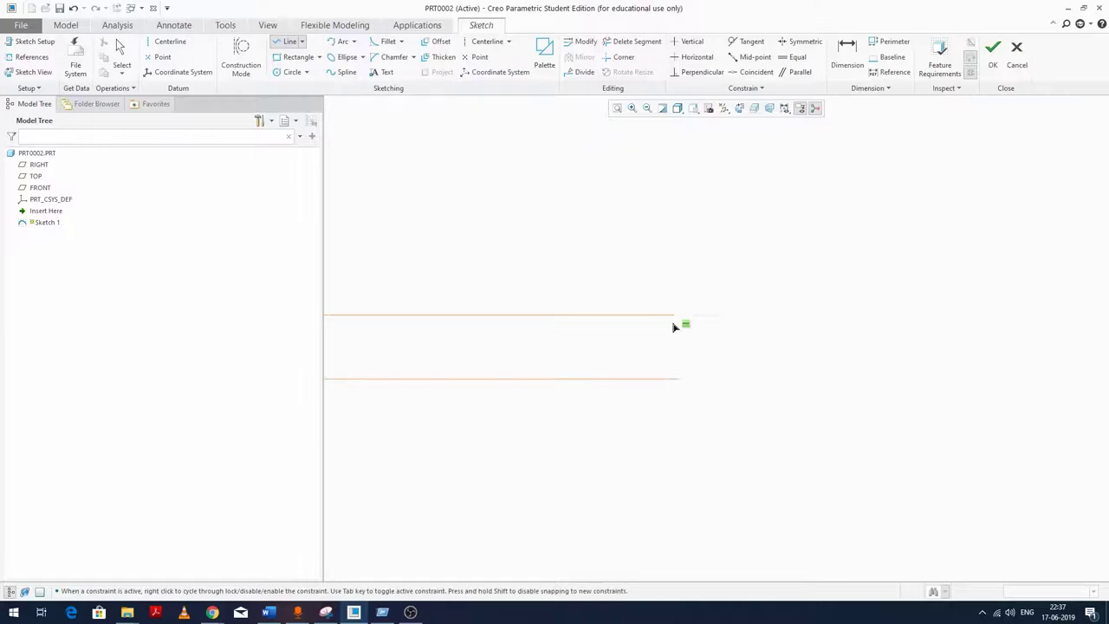
{"action": "scroll", "coordinate": [674, 325], "scroll_direction": "up", "scroll_amount": 5}
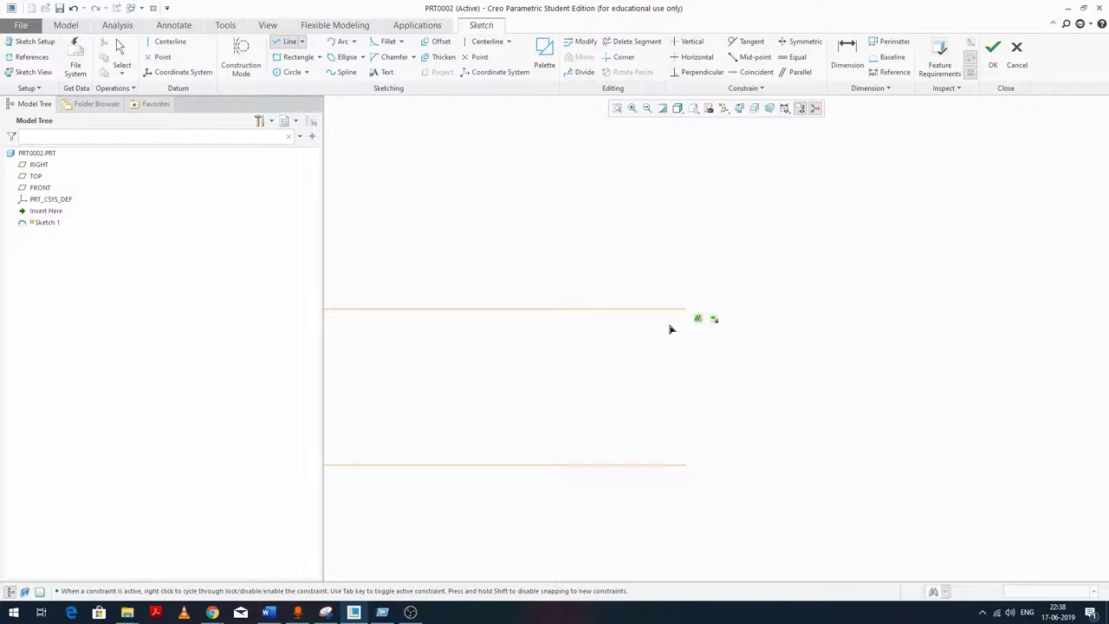
{"action": "scroll", "coordinate": [674, 328], "scroll_direction": "up", "scroll_amount": 5}
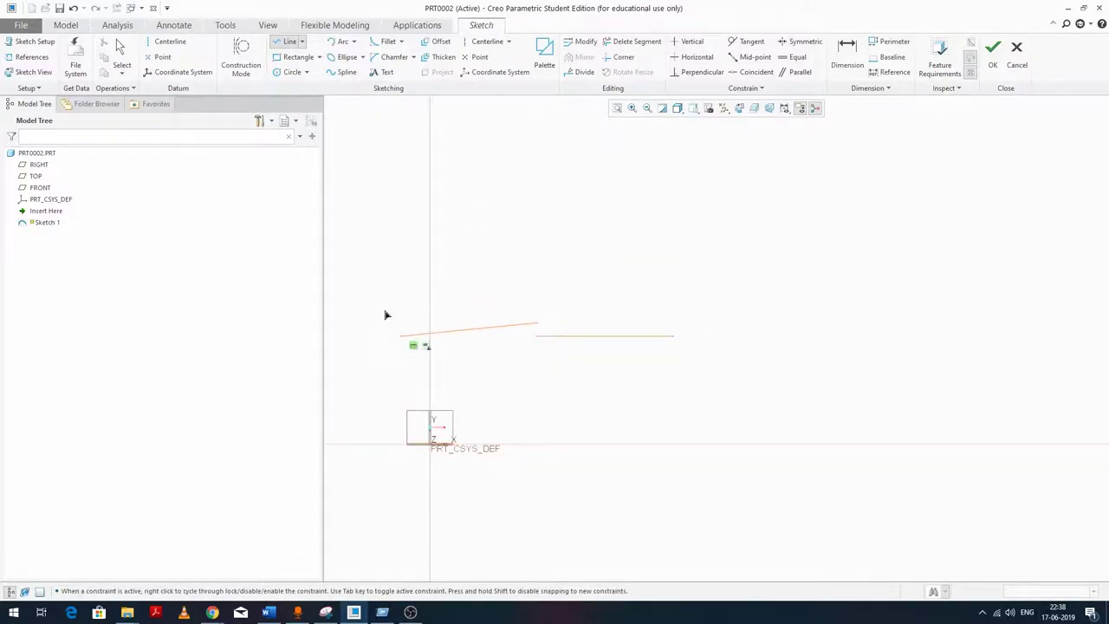
{"action": "scroll", "coordinate": [675, 329], "scroll_direction": "down", "scroll_amount": 5}
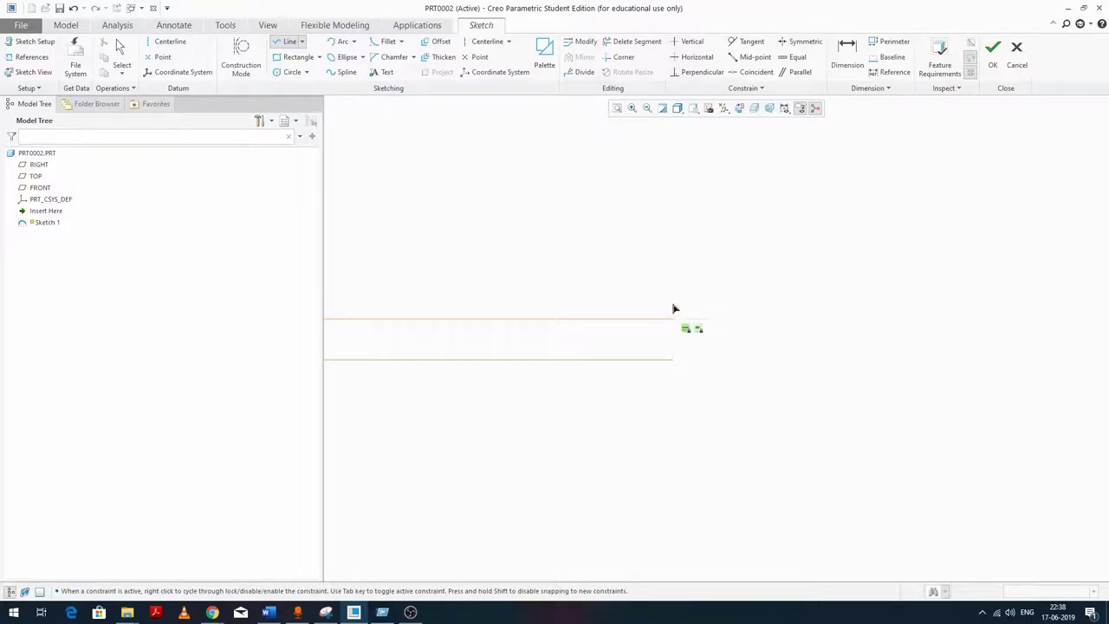
{"action": "scroll", "coordinate": [672, 302], "scroll_direction": "up", "scroll_amount": 8}
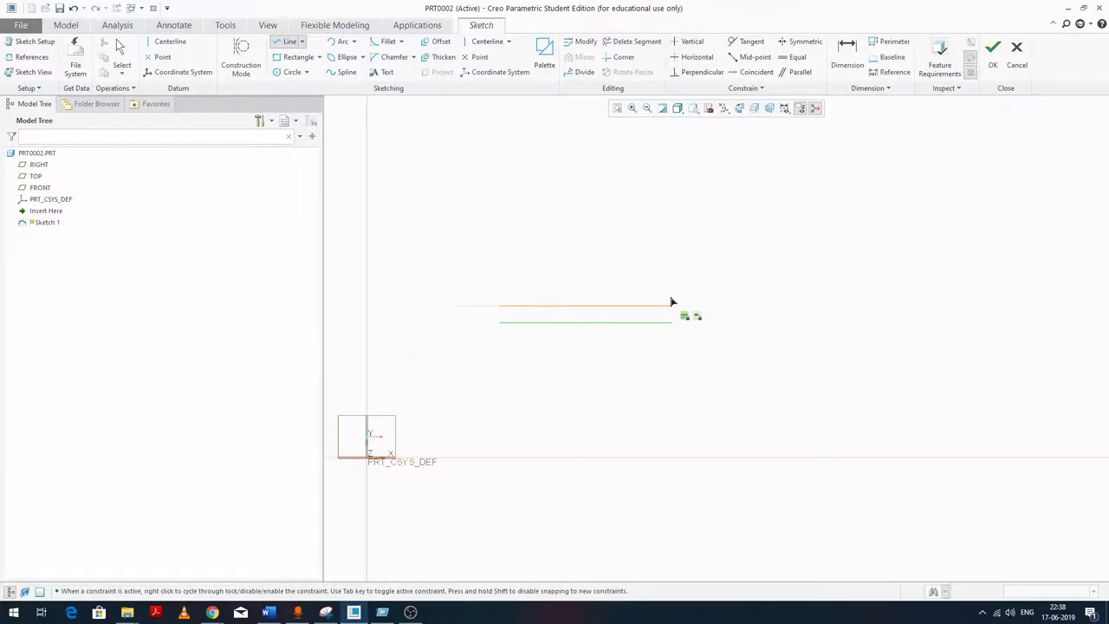
{"action": "scroll", "coordinate": [753, 317], "scroll_direction": "down", "scroll_amount": 2}
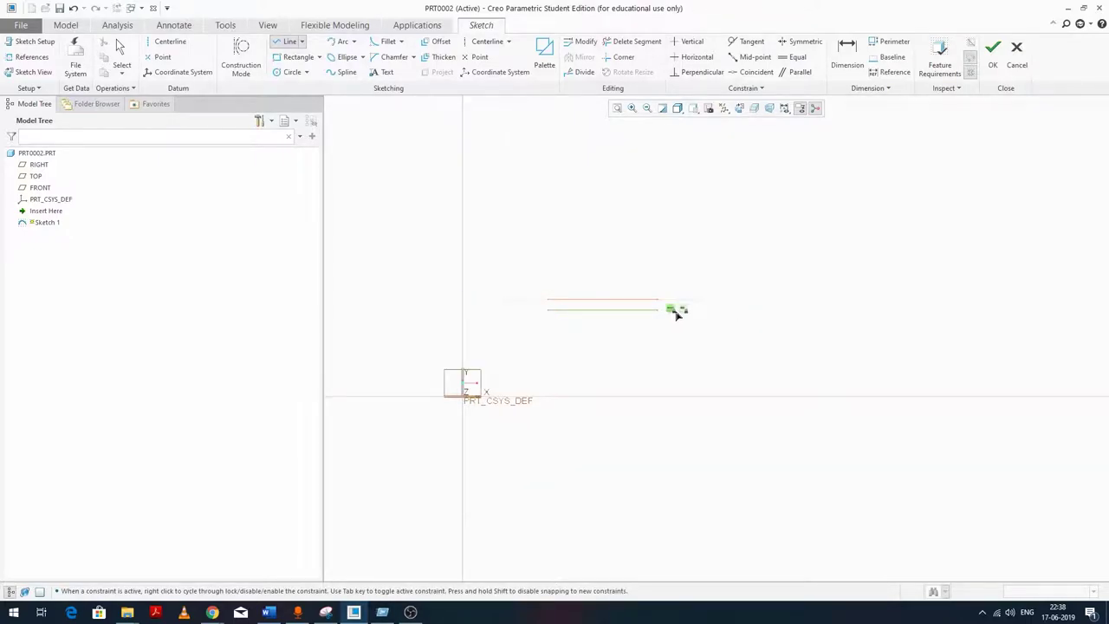
{"action": "scroll", "coordinate": [654, 305], "scroll_direction": "down", "scroll_amount": 3}
{"action": "scroll", "coordinate": [662, 305], "scroll_direction": "up", "scroll_amount": 3}
{"action": "scroll", "coordinate": [655, 304], "scroll_direction": "down", "scroll_amount": 5}
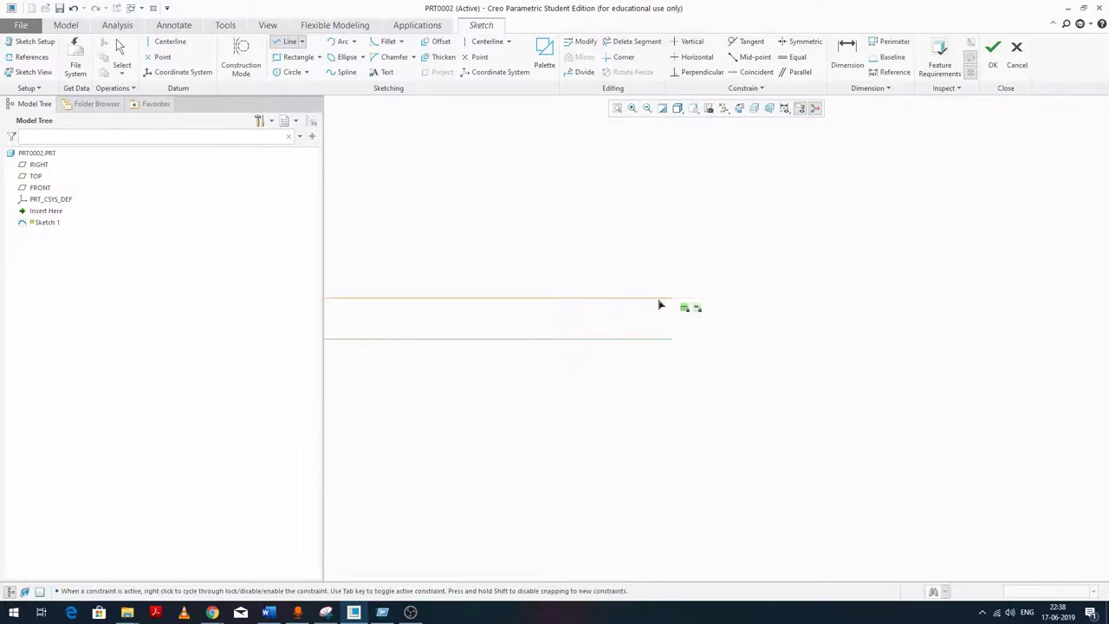
{"action": "scroll", "coordinate": [667, 304], "scroll_direction": "down", "scroll_amount": 2}
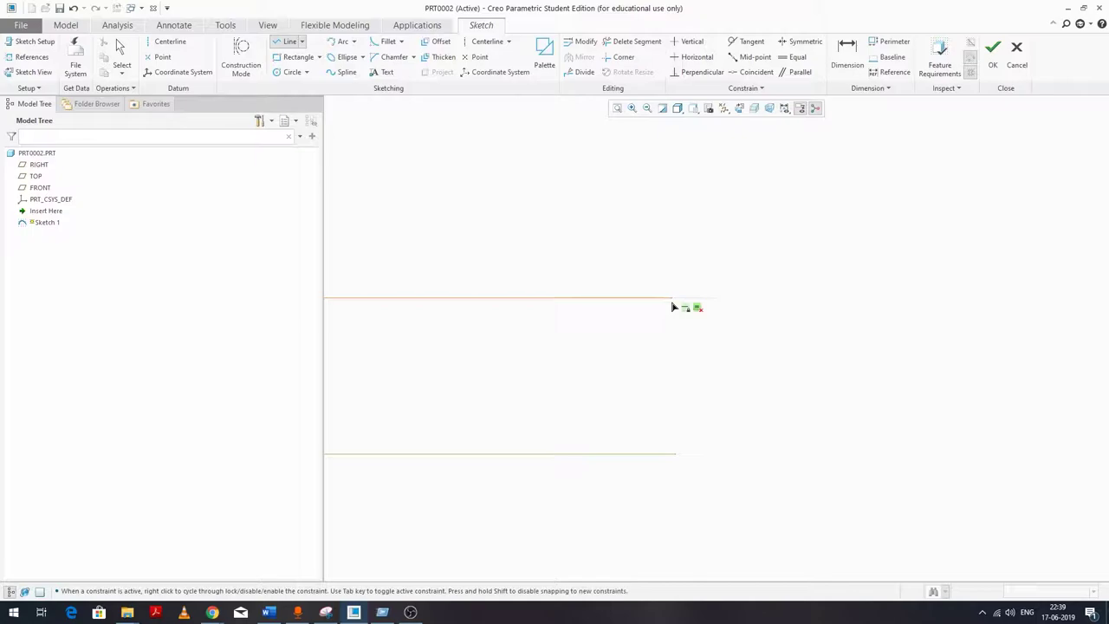
{"action": "left_click", "coordinate": [672, 301]}
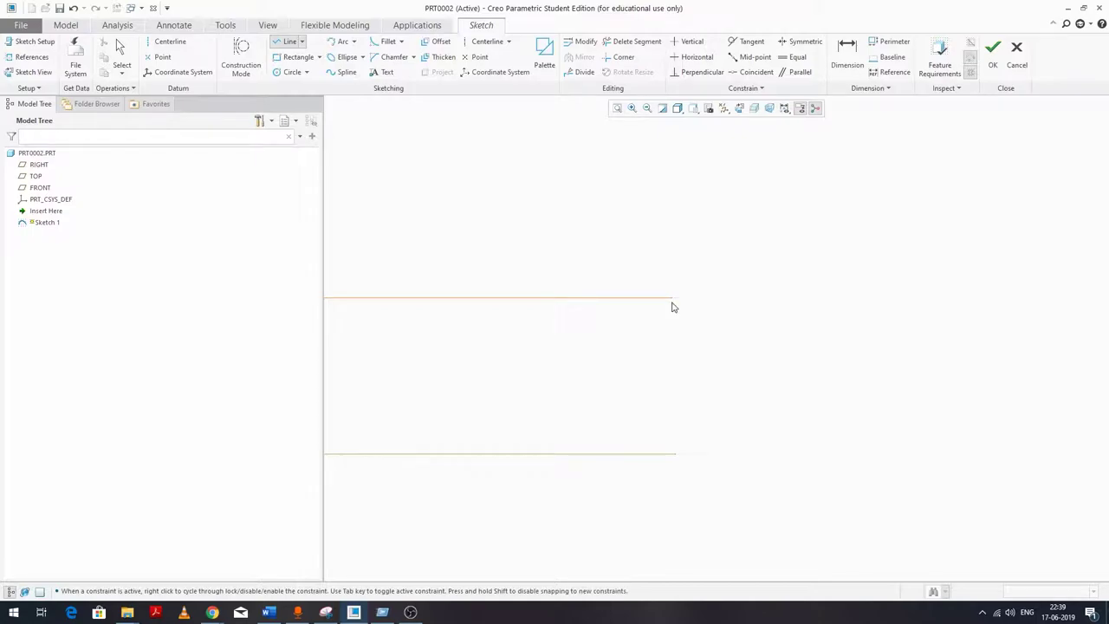
{"action": "middle_click", "coordinate": [727, 268]}
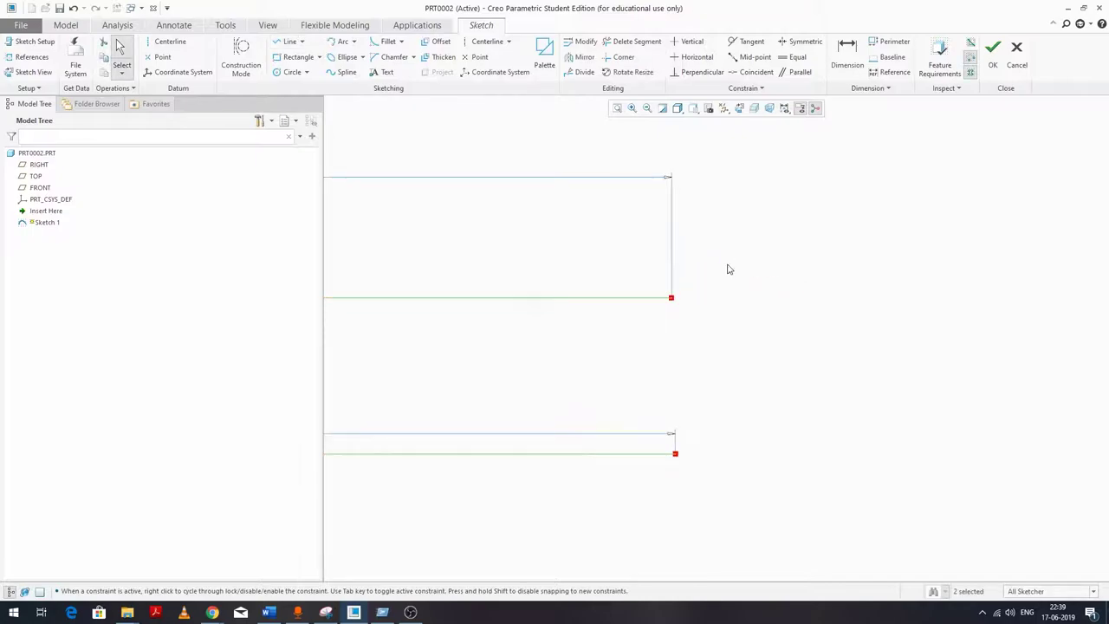
Sketch a slightly slanted line from the upper line's start point, ending about 21 above the upper line.
{"action": "left_click_drag", "start_coordinate": [478, 364], "coordinate": [476, 218]}
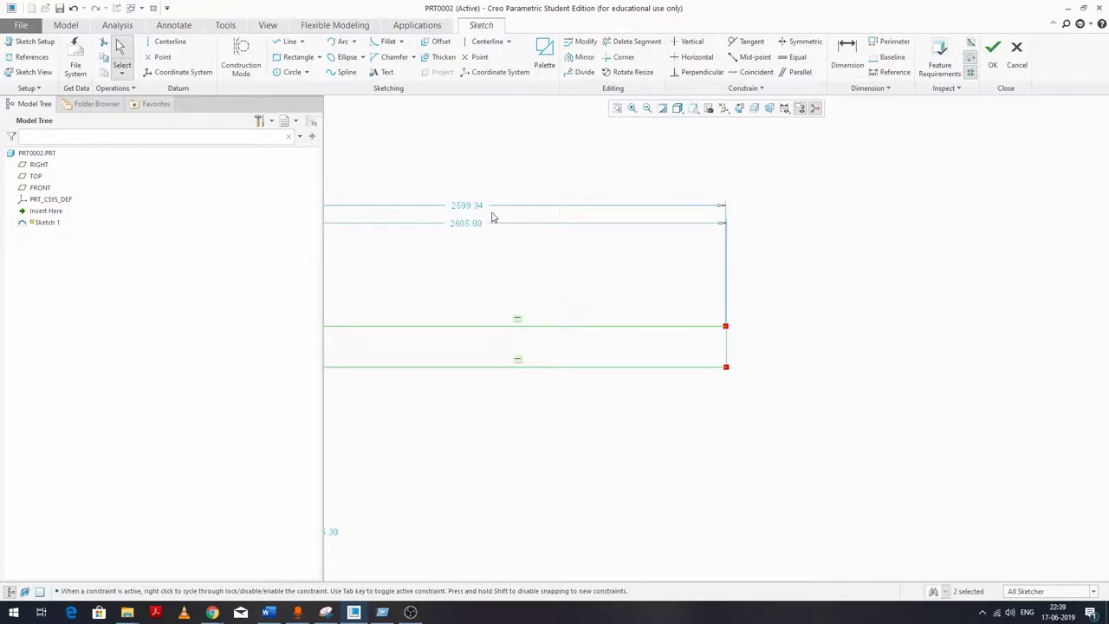
{"action": "scroll", "coordinate": [488, 215], "scroll_direction": "up", "scroll_amount": 1}
{"action": "scroll", "coordinate": [568, 235], "scroll_direction": "down", "scroll_amount": 2}
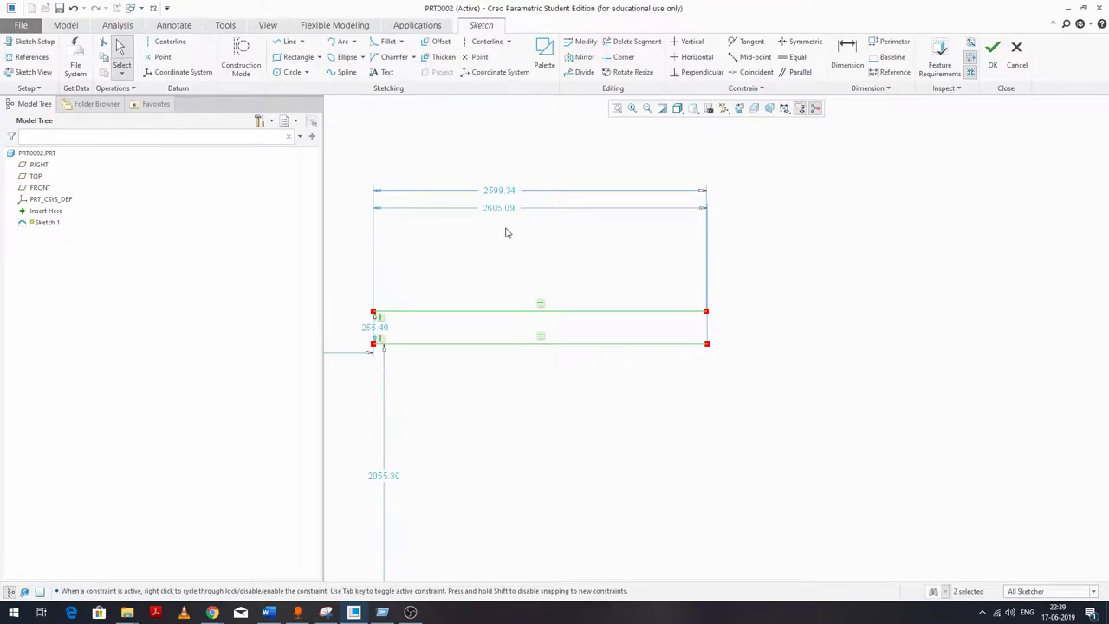
{"action": "scroll", "coordinate": [490, 230], "scroll_direction": "up", "scroll_amount": 3}
{"action": "scroll", "coordinate": [852, 312], "scroll_direction": "down", "scroll_amount": 2}
{"action": "scroll", "coordinate": [743, 359], "scroll_direction": "down", "scroll_amount": 1}
{"action": "scroll", "coordinate": [641, 286], "scroll_direction": "up", "scroll_amount": 1}
{"action": "left_click", "coordinate": [290, 41]}
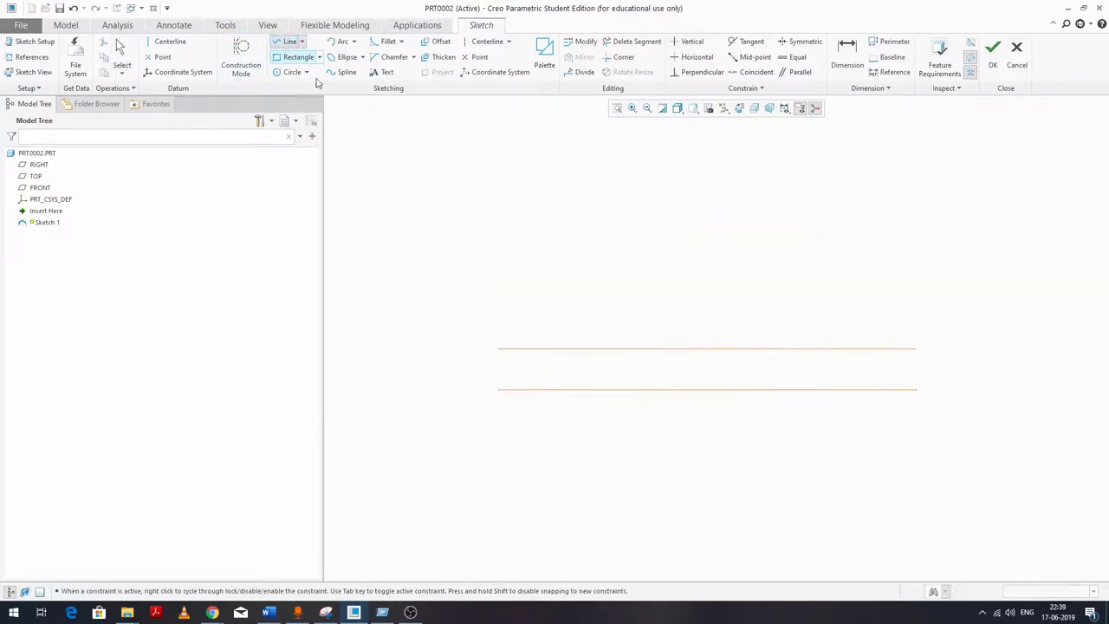
{"action": "scroll", "coordinate": [519, 329], "scroll_direction": "up", "scroll_amount": 3}
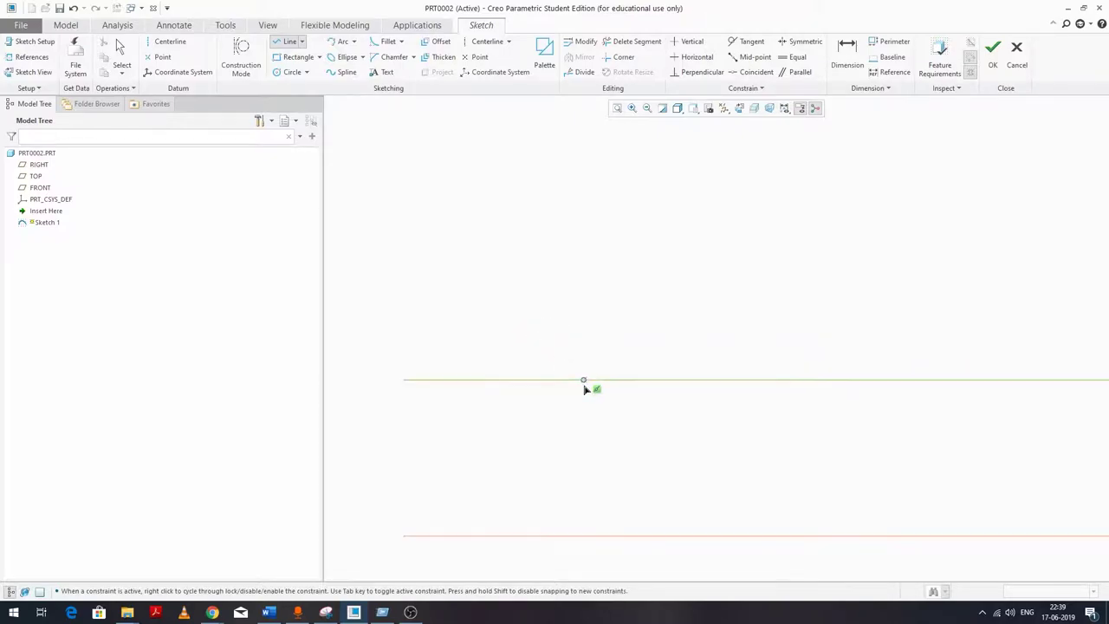
{"action": "left_click", "coordinate": [404, 379]}
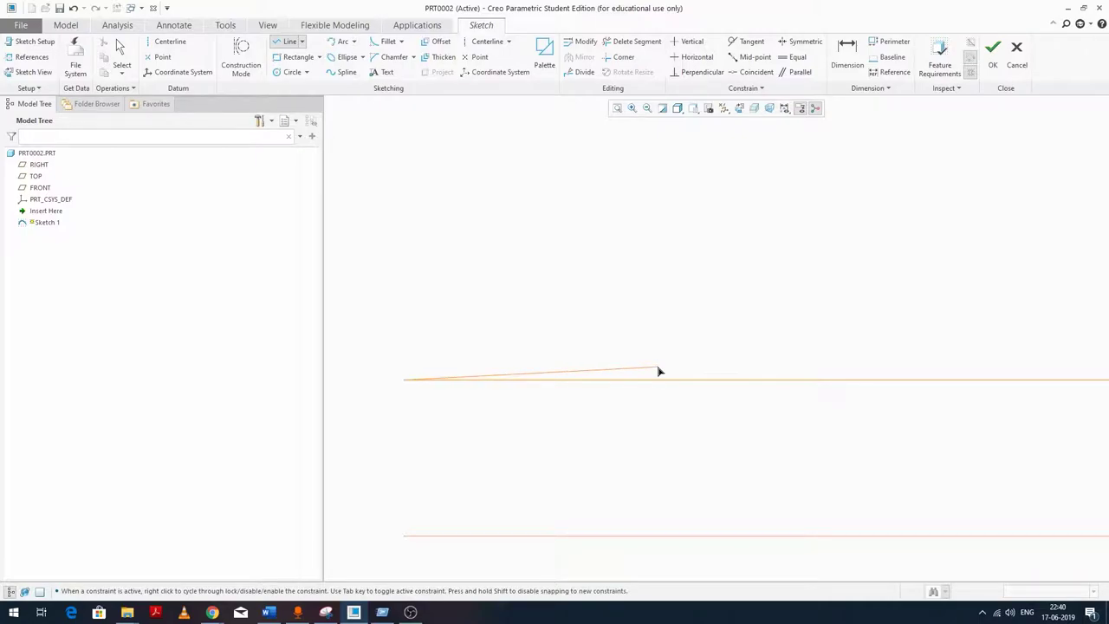
{"action": "left_click", "coordinate": [658, 370]}
{"action": "middle_click", "coordinate": [674, 329]}
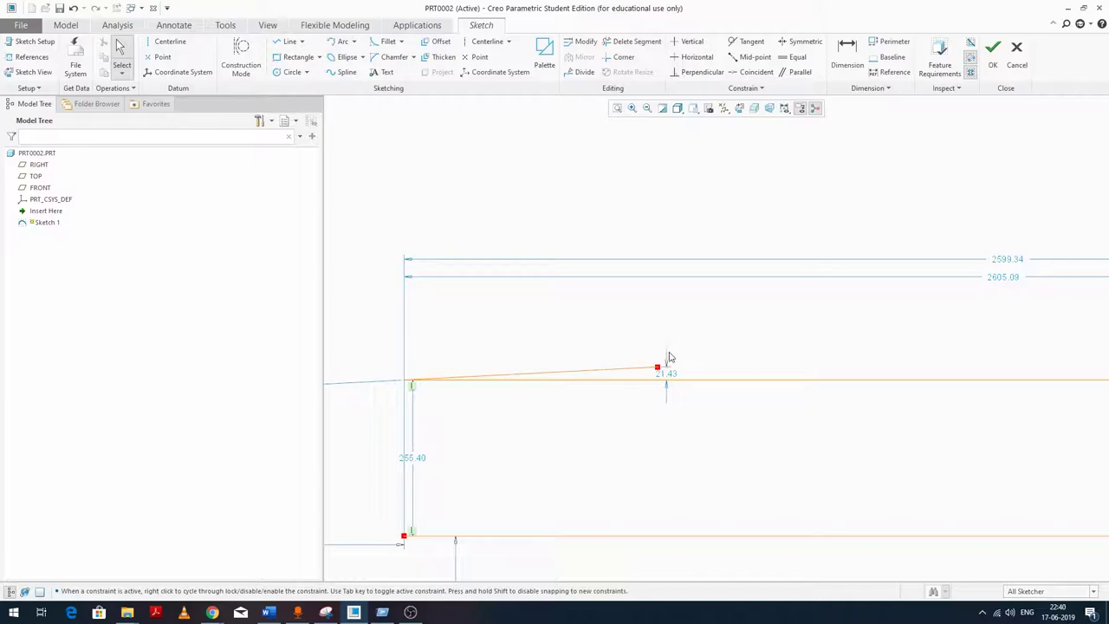
Delete the slightly slanted line from the sketch, keeping the upper horizontal line.
{"action": "left_click", "coordinate": [606, 378]}
{"action": "left_click", "coordinate": [643, 381]}
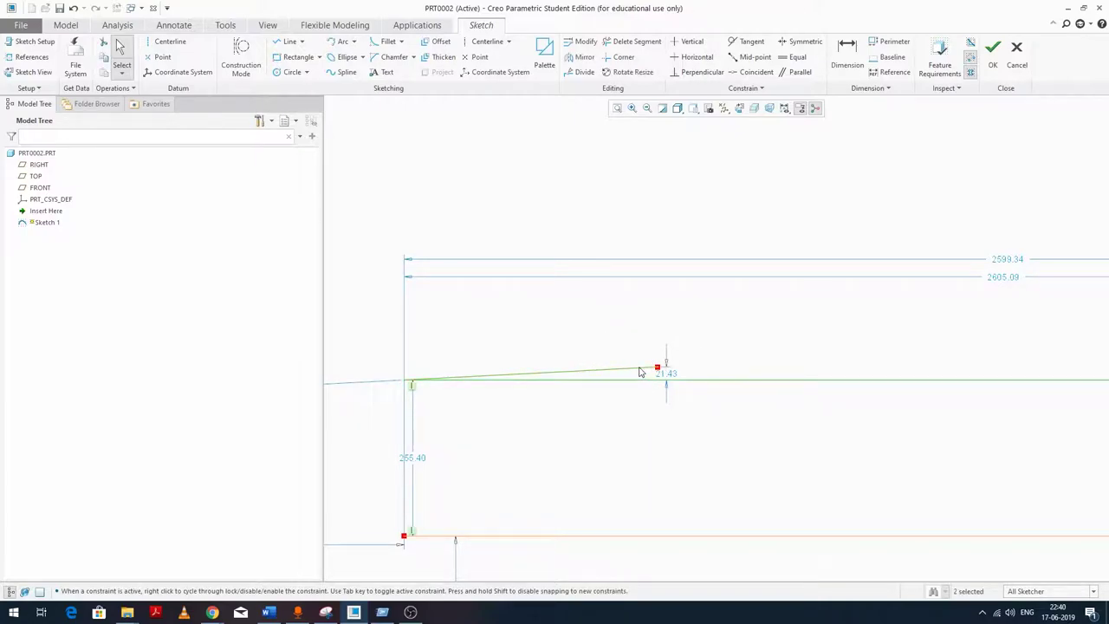
{"action": "left_click", "coordinate": [635, 385]}
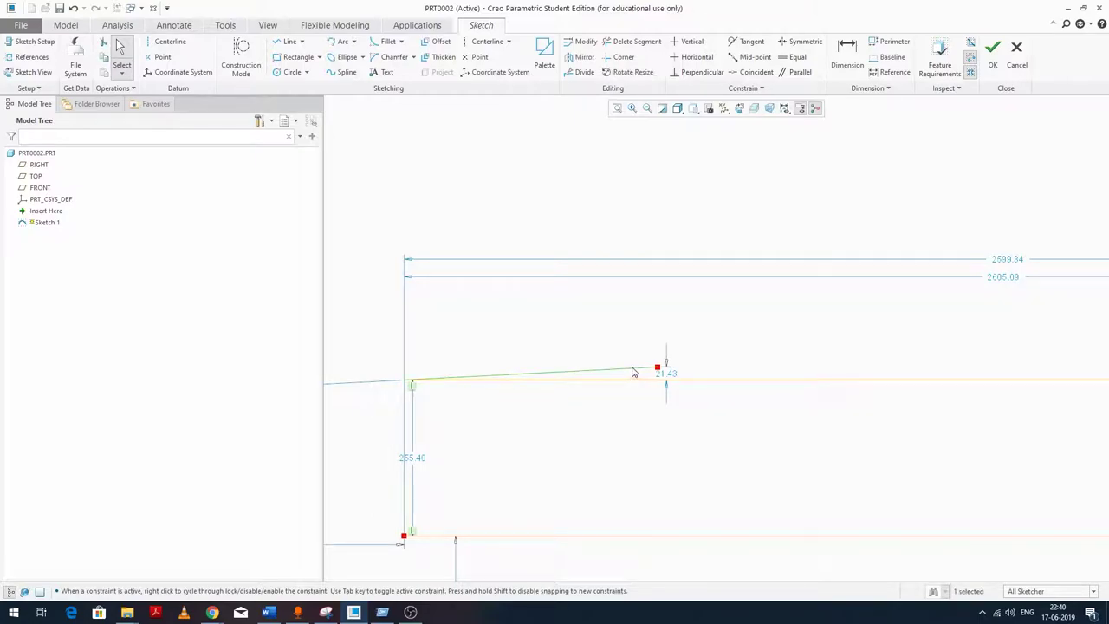
{"action": "middle_click", "coordinate": [629, 372]}
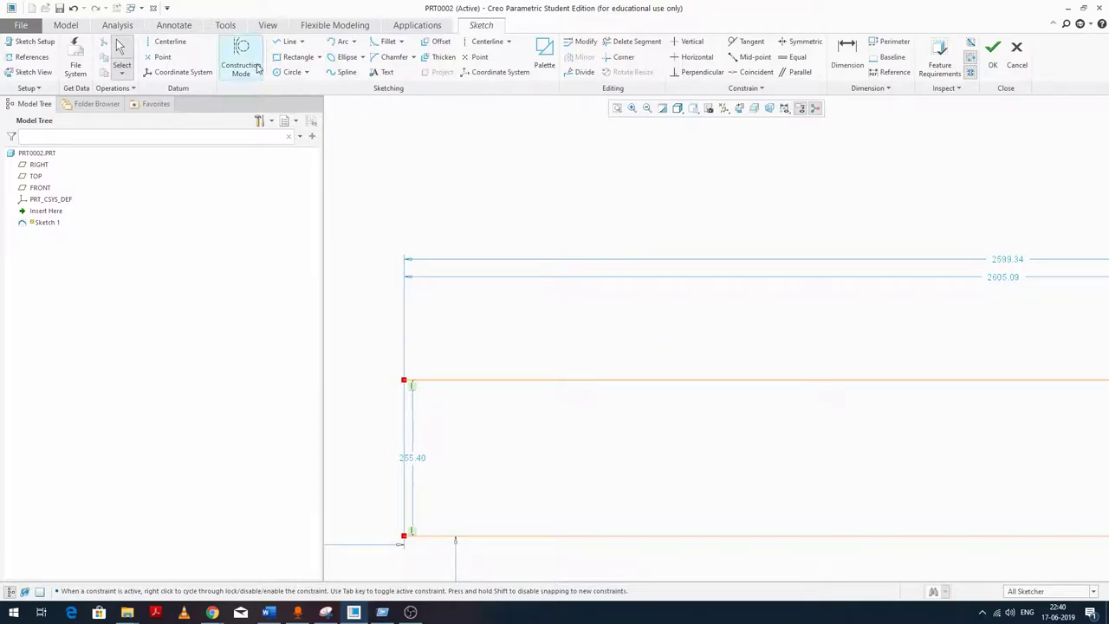
Sketch a shallower slanted line from the upper line's start point, ending about 8 above the upper line.
{"action": "left_click", "coordinate": [289, 42]}
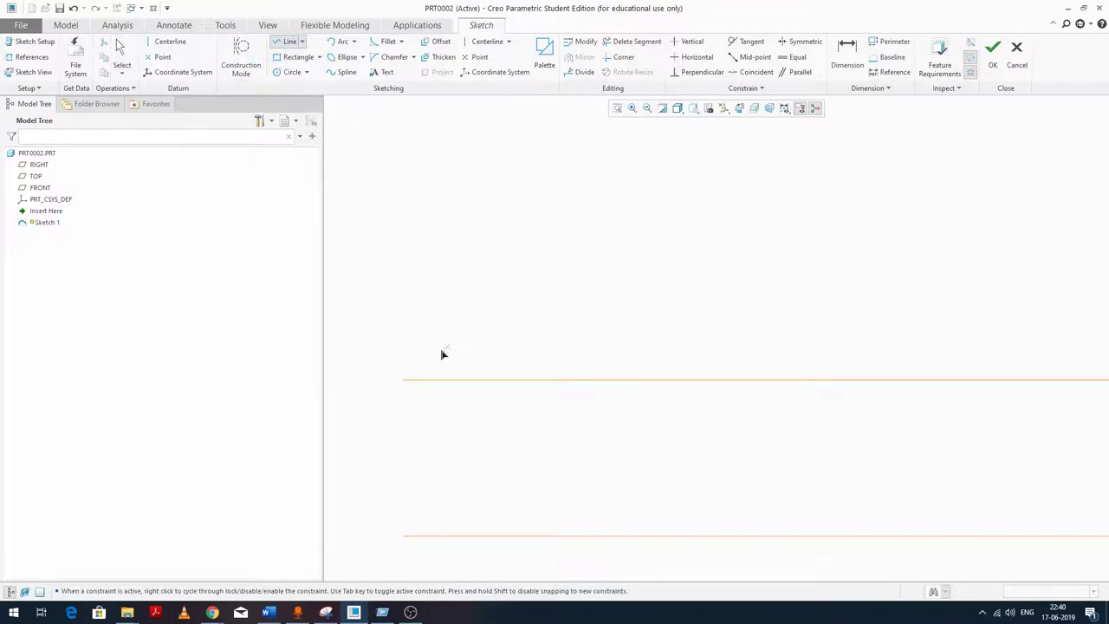
{"action": "left_click", "coordinate": [621, 377]}
{"action": "middle_click", "coordinate": [640, 314]}
{"action": "middle_click", "coordinate": [641, 314]}
{"action": "scroll", "coordinate": [611, 412], "scroll_direction": "up", "scroll_amount": 5}
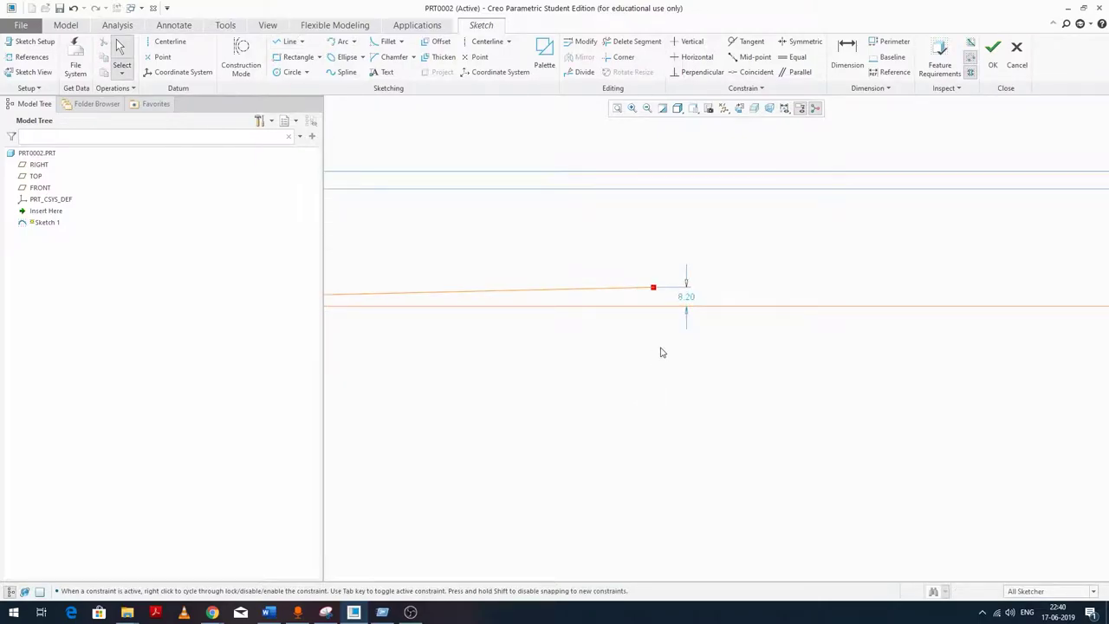
{"action": "scroll", "coordinate": [662, 352], "scroll_direction": "down", "scroll_amount": 4}
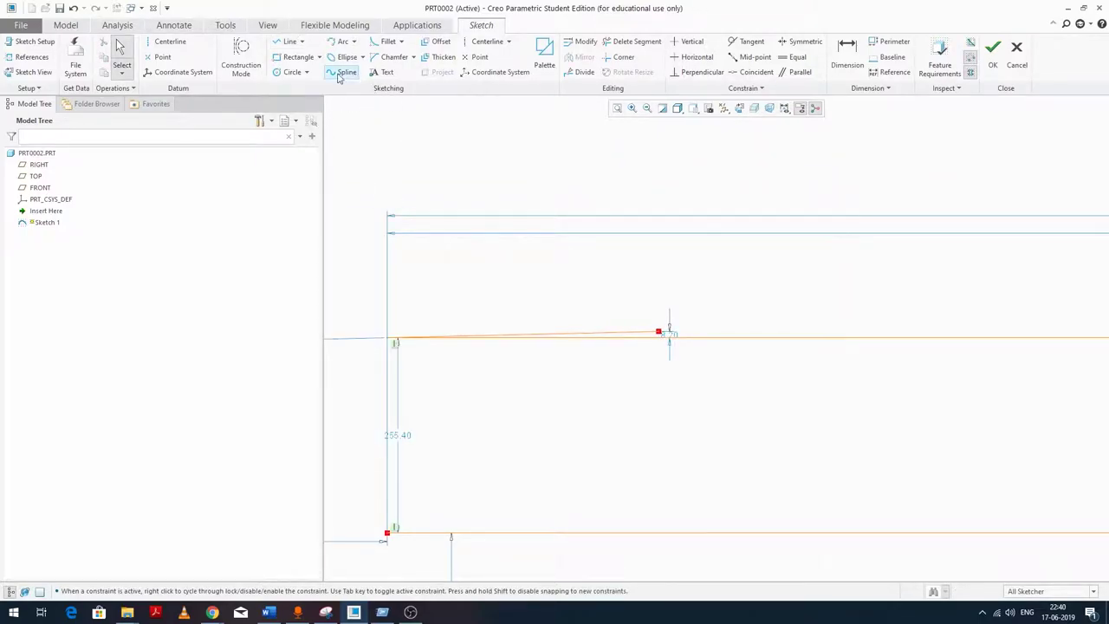
Dimension the angle between the shallow slanted line and the upper horizontal line, accepting the proposed value.
{"action": "left_click", "coordinate": [592, 339]}
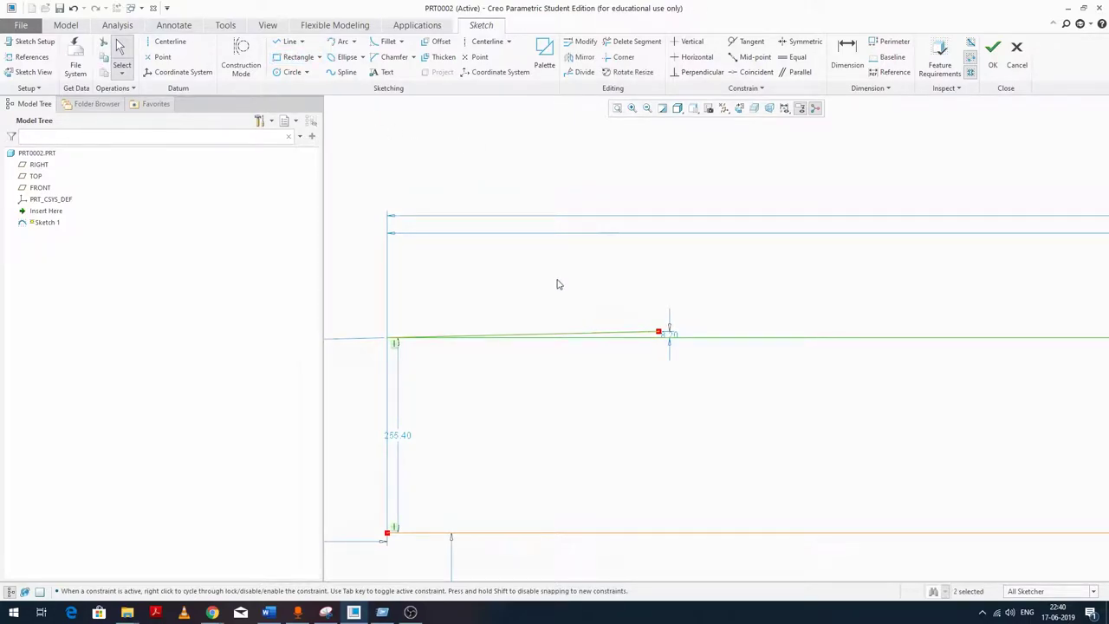
{"action": "left_click", "coordinate": [595, 217]}
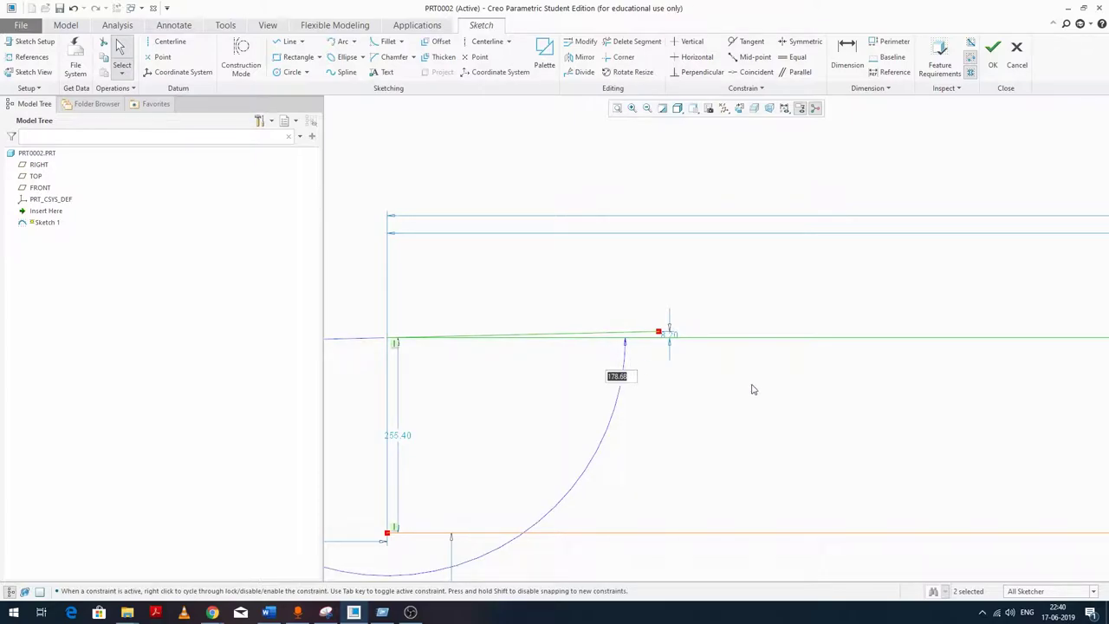
{"action": "left_click", "coordinate": [750, 357]}
{"action": "mouse_move", "coordinate": [794, 371]}
{"action": "middle_mouse_down", "text": "shift"}
{"action": "mouse_move", "coordinate": [624, 344]}
{"action": "mouse_move", "coordinate": [693, 314]}
{"action": "middle_mouse_up", "text": "shift"}
{"action": "scroll", "coordinate": [627, 352], "scroll_direction": "down", "scroll_amount": 8}
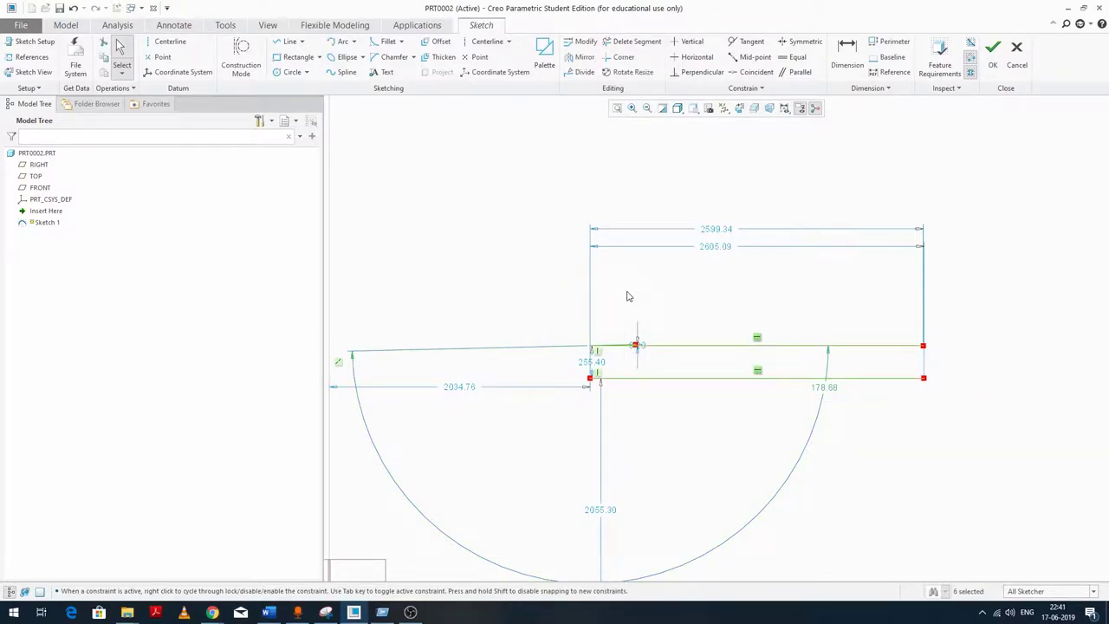
Delete all the selected lines from the sketch.
{"action": "key", "text": "Delete"}
{"action": "scroll", "coordinate": [614, 320], "scroll_direction": "down", "scroll_amount": 5}
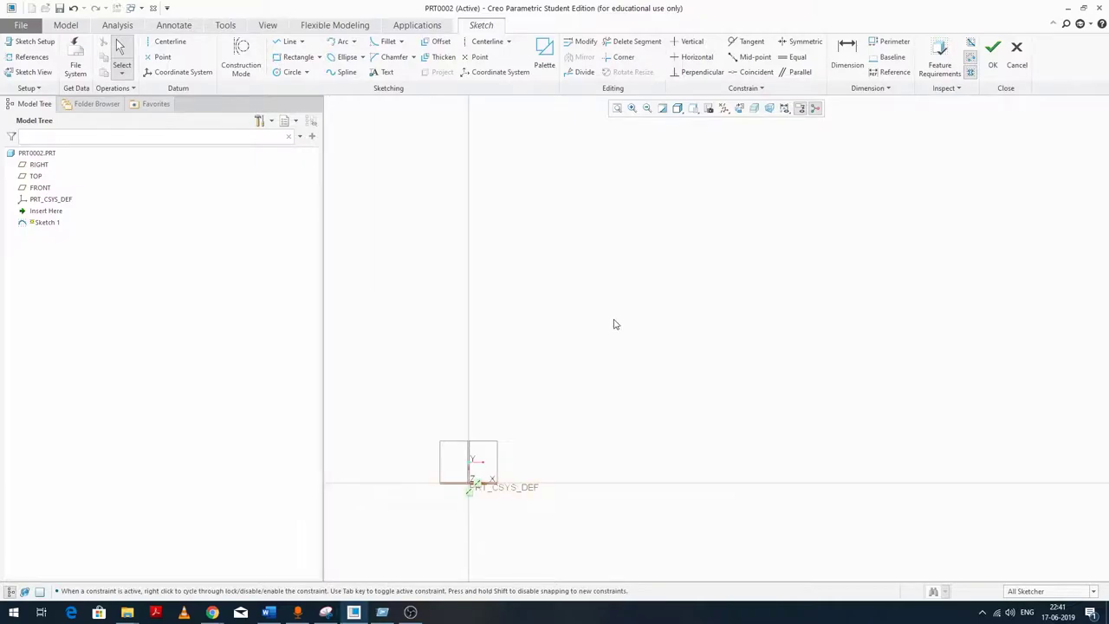
{"action": "scroll", "coordinate": [483, 499], "scroll_direction": "up", "scroll_amount": 3}
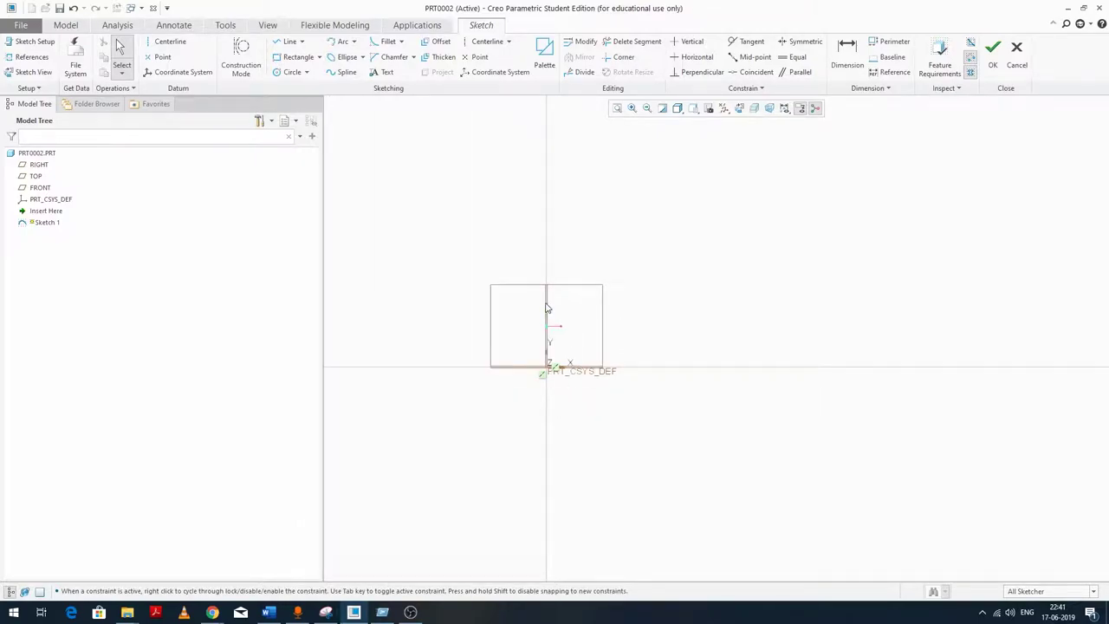
Sketch a closed four-sided profile with parallel sloping upper and lower lines, its upper-left corner about 825 across and 1466 above the origin.
{"action": "left_click", "coordinate": [289, 42]}
{"action": "left_click", "coordinate": [651, 180]}
{"action": "left_click", "coordinate": [832, 209]}
{"action": "left_click", "coordinate": [777, 278]}
{"action": "left_click", "coordinate": [656, 258]}
{"action": "left_click", "coordinate": [651, 179]}
{"action": "middle_click", "coordinate": [691, 146]}
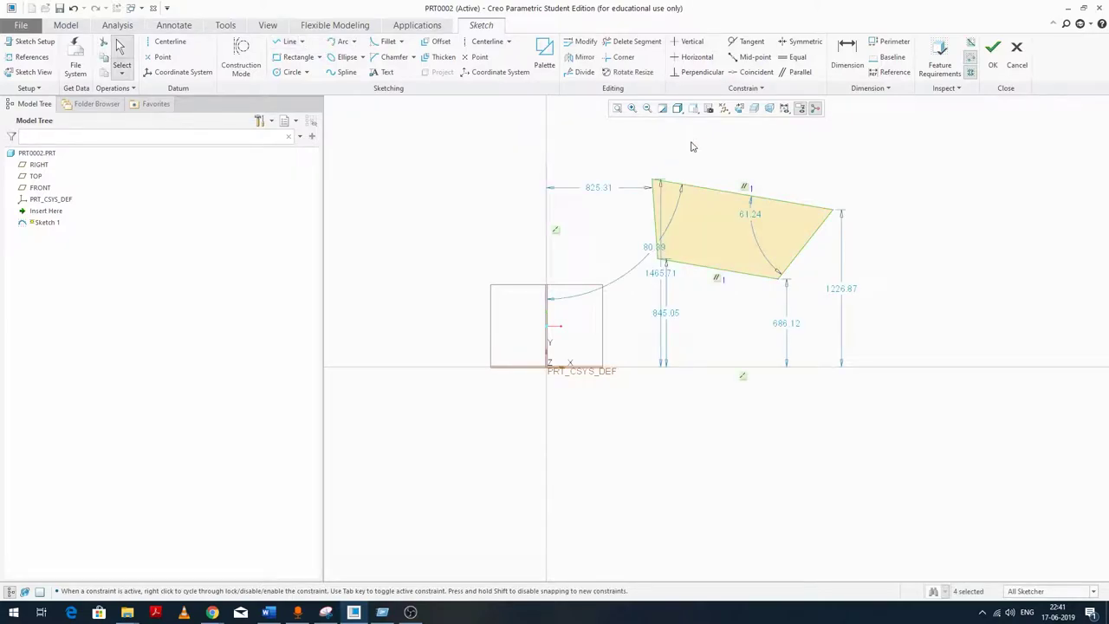
Apply Vertical constraints to the left and right sides of the four-sided profile.
{"action": "scroll", "coordinate": [711, 172], "scroll_direction": "up", "scroll_amount": 3}
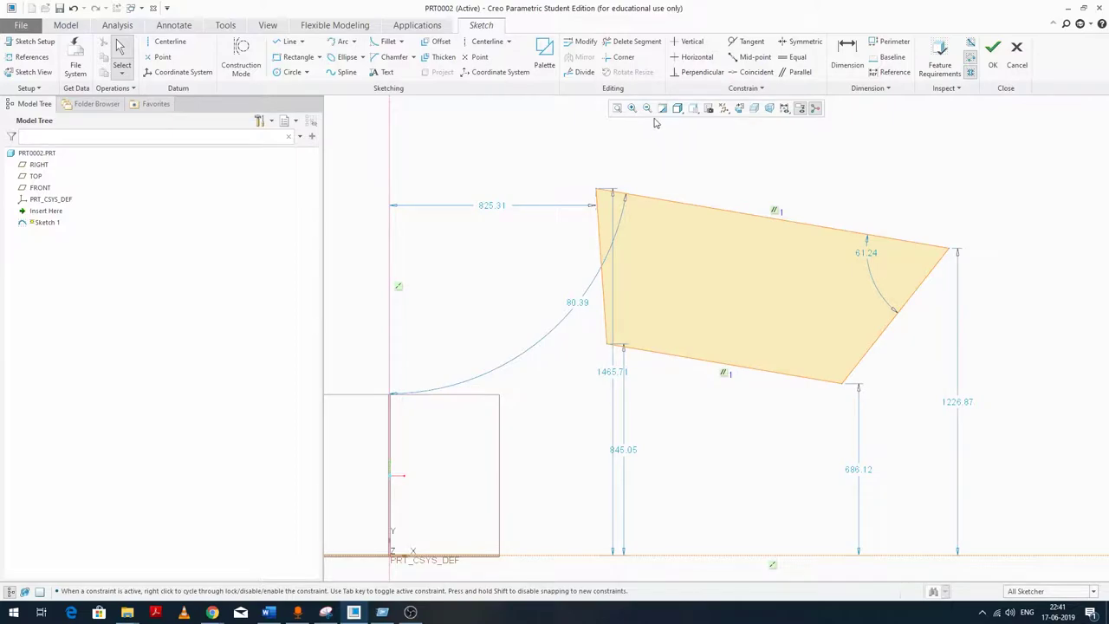
{"action": "left_click", "coordinate": [685, 45]}
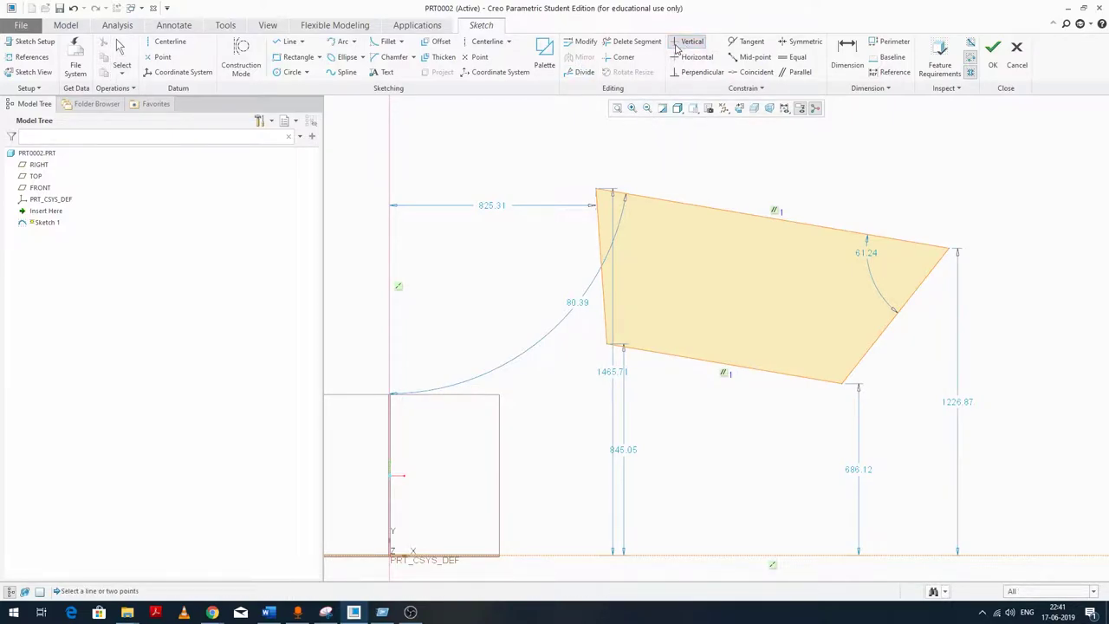
{"action": "left_click", "coordinate": [602, 246]}
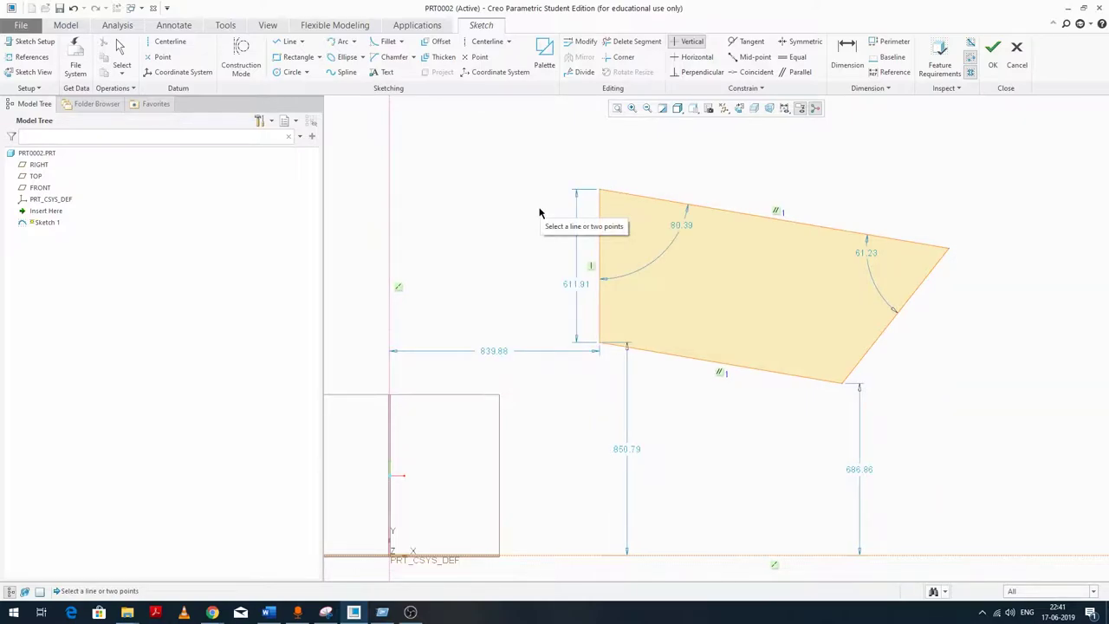
{"action": "left_click", "coordinate": [927, 279]}
{"action": "middle_click", "coordinate": [817, 216]}
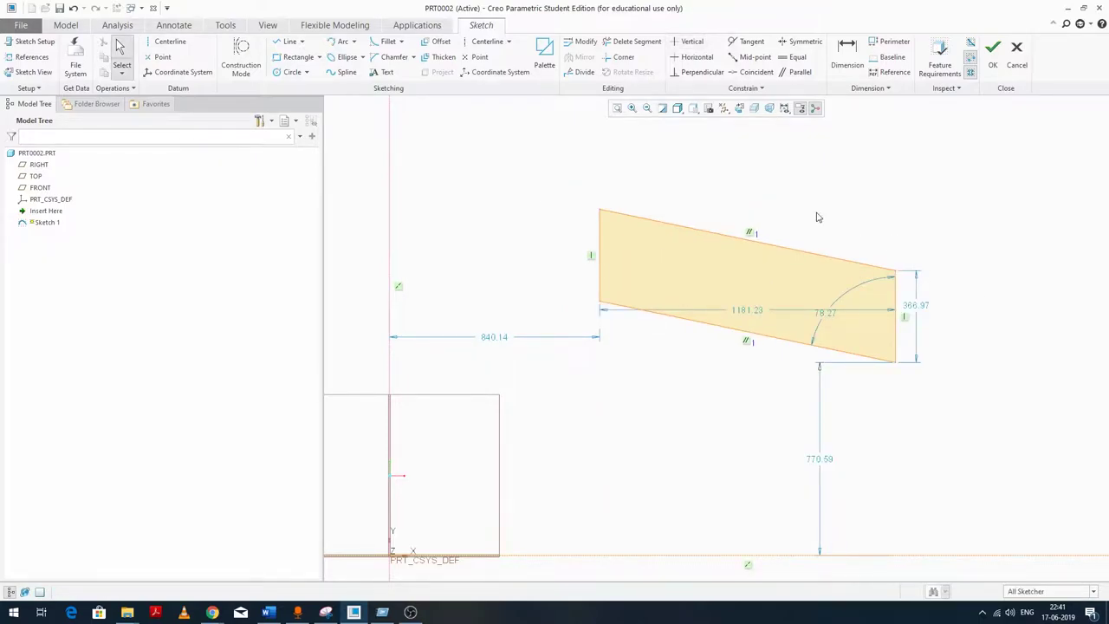
Apply a Horizontal constraint to the profile's sloping upper side, turning the profile into a rectangle.
{"action": "left_click", "coordinate": [691, 59]}
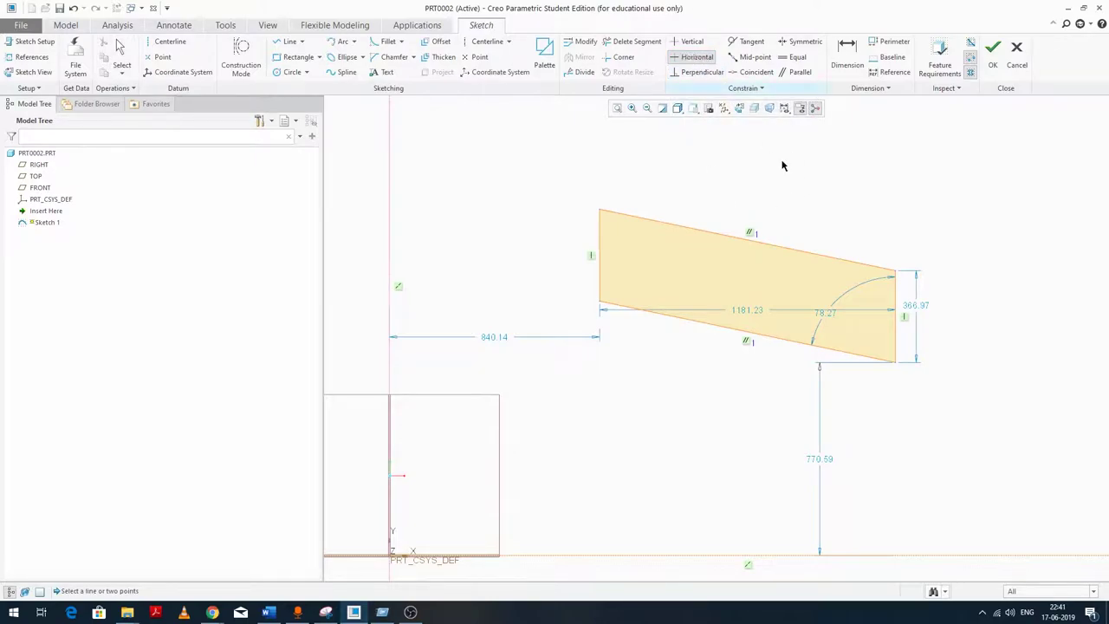
{"action": "left_click", "coordinate": [782, 247]}
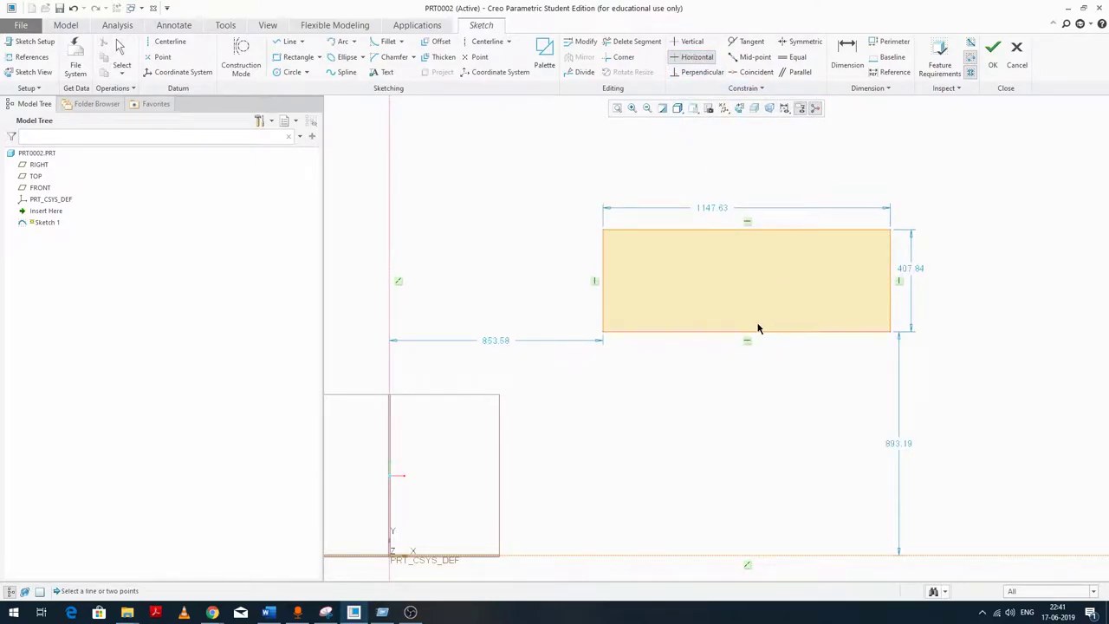
{"action": "middle_click", "coordinate": [784, 197]}
Sketch a slanted line to the right of the rectangle, starting level with its upper side and ending about 813 above the horizontal reference.
{"action": "scroll", "coordinate": [492, 196], "scroll_direction": "up", "scroll_amount": 3}
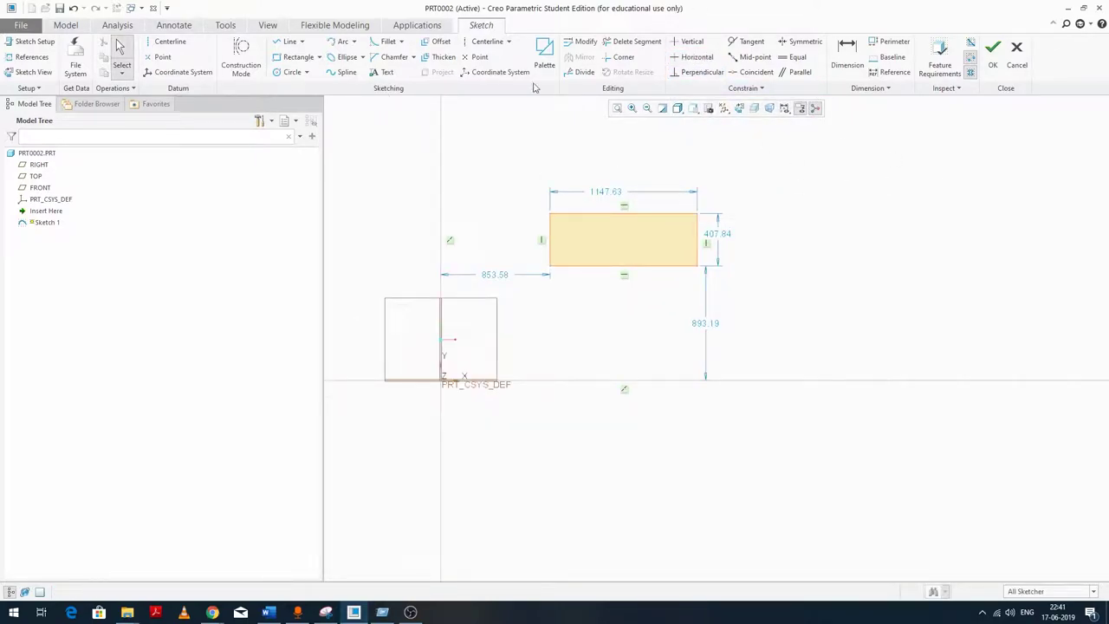
{"action": "left_click", "coordinate": [289, 41]}
{"action": "left_click", "coordinate": [745, 213]}
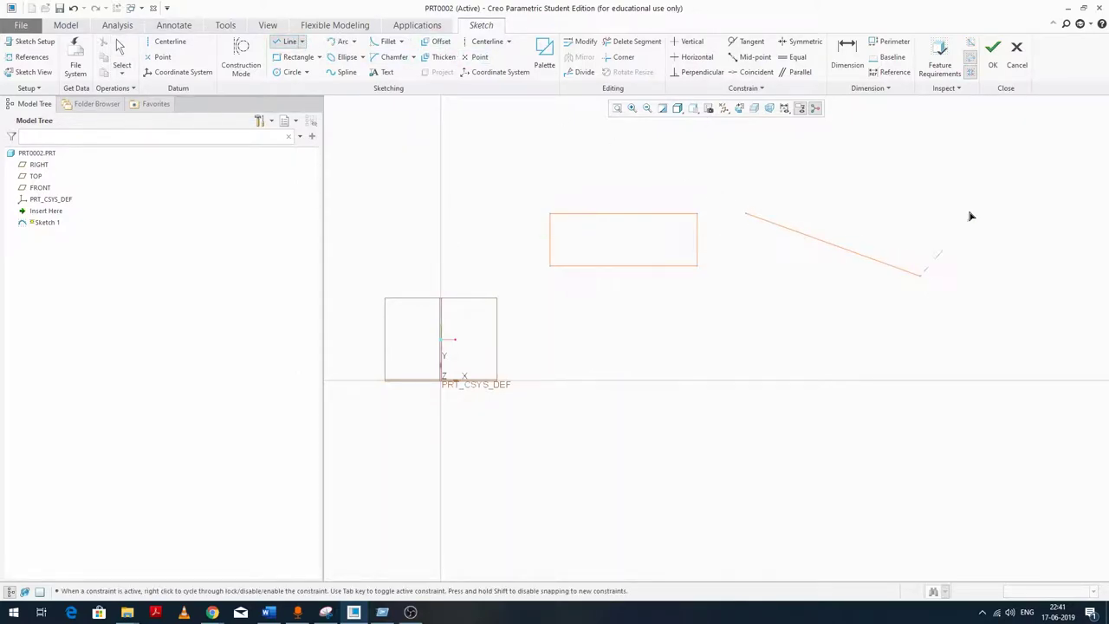
{"action": "middle_click", "coordinate": [916, 179]}
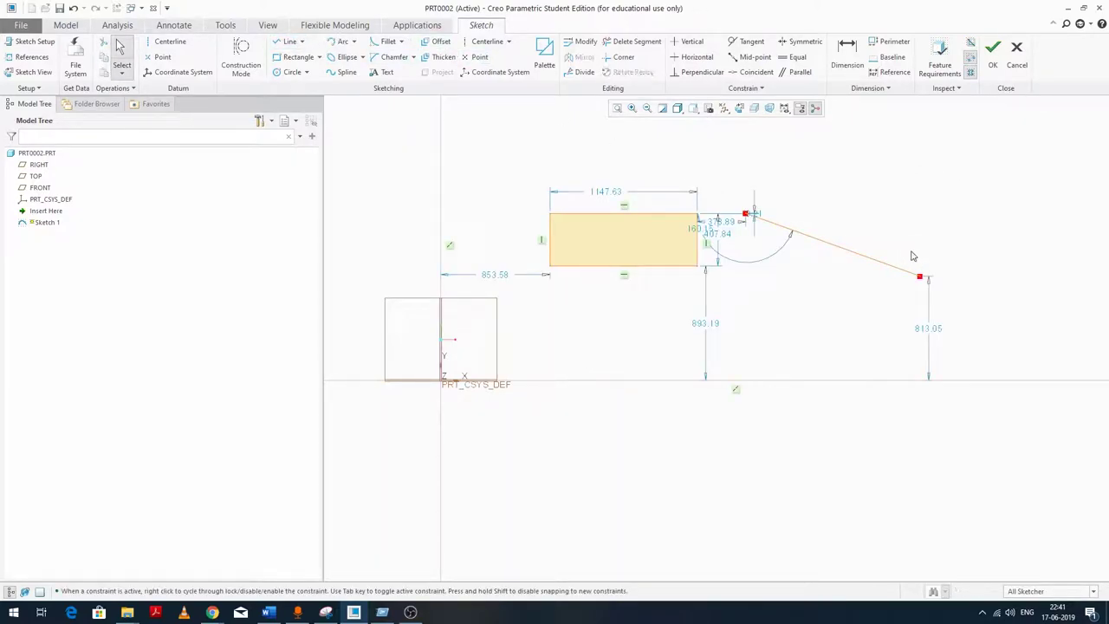
Apply a Horizontal constraint to the slanted line beside the rectangle.
{"action": "scroll", "coordinate": [903, 245], "scroll_direction": "up", "scroll_amount": 1}
{"action": "left_click", "coordinate": [695, 57]}
{"action": "left_click", "coordinate": [841, 251]}
{"action": "middle_click", "coordinate": [912, 174]}
{"action": "scroll", "coordinate": [813, 251], "scroll_direction": "up", "scroll_amount": 3}
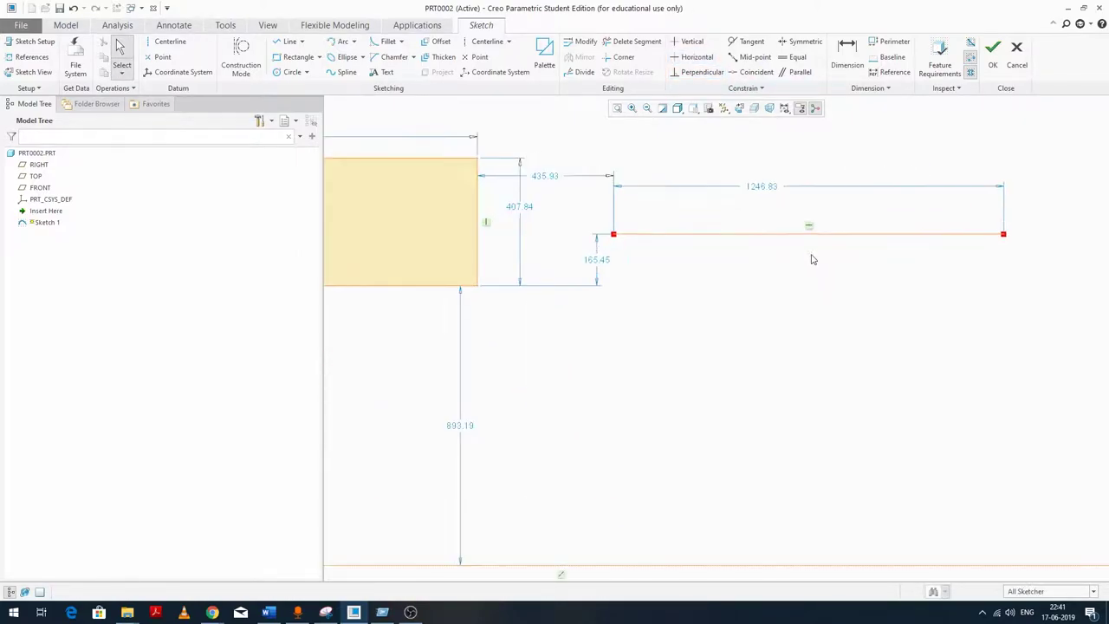
{"action": "scroll", "coordinate": [828, 244], "scroll_direction": "down", "scroll_amount": 3}
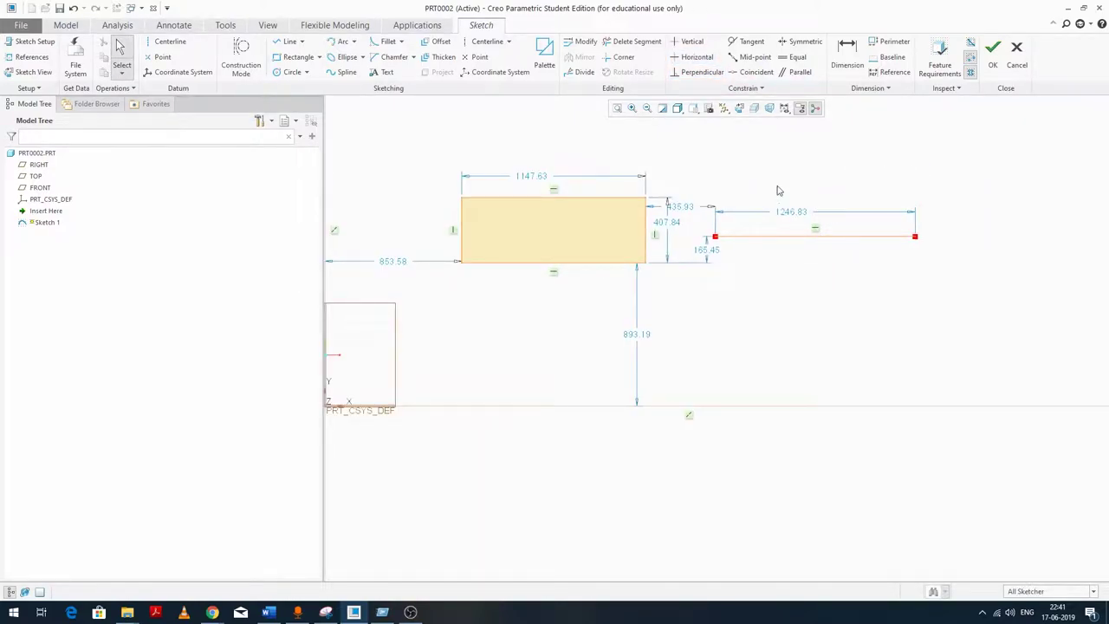
{"action": "scroll", "coordinate": [849, 249], "scroll_direction": "down", "scroll_amount": 3}
{"action": "scroll", "coordinate": [708, 204], "scroll_direction": "up", "scroll_amount": 3}
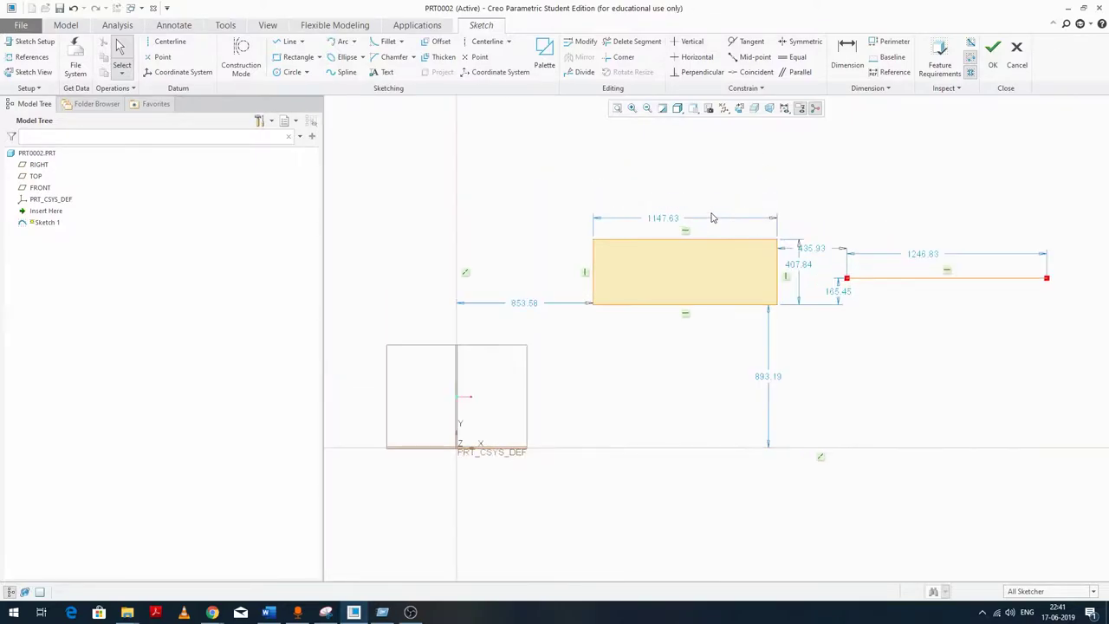
{"action": "left_click", "coordinate": [706, 58]}
{"action": "scroll", "coordinate": [654, 223], "scroll_direction": "up", "scroll_amount": 2}
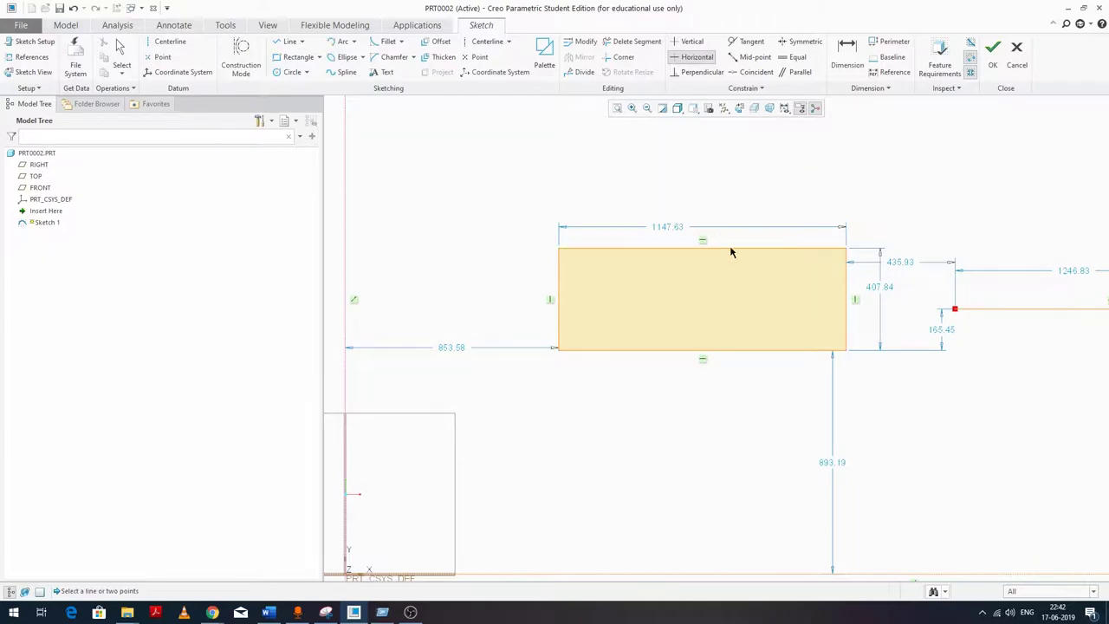
{"action": "middle_click", "coordinate": [736, 173]}
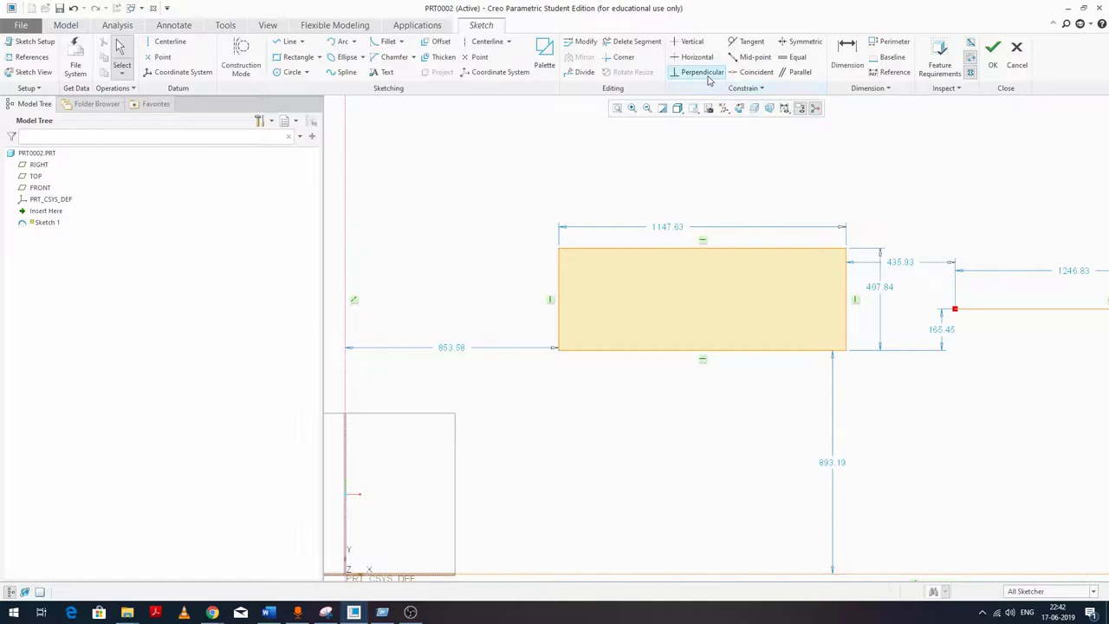
{"action": "left_click", "coordinate": [690, 46]}
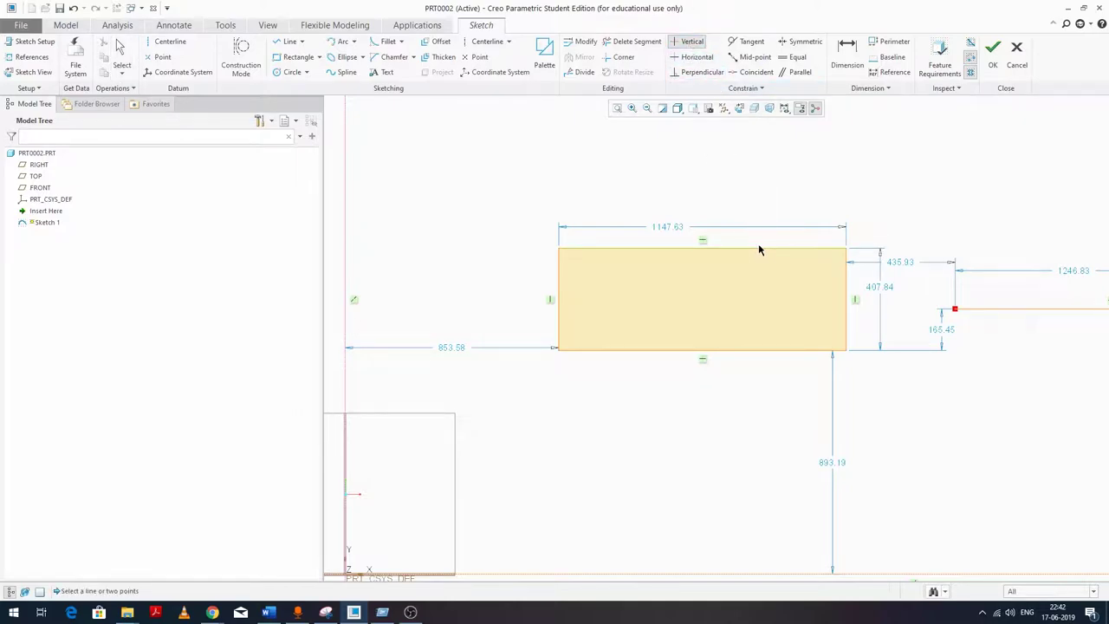
{"action": "middle_click", "coordinate": [770, 168]}
{"action": "key", "text": "ctrl+d"}
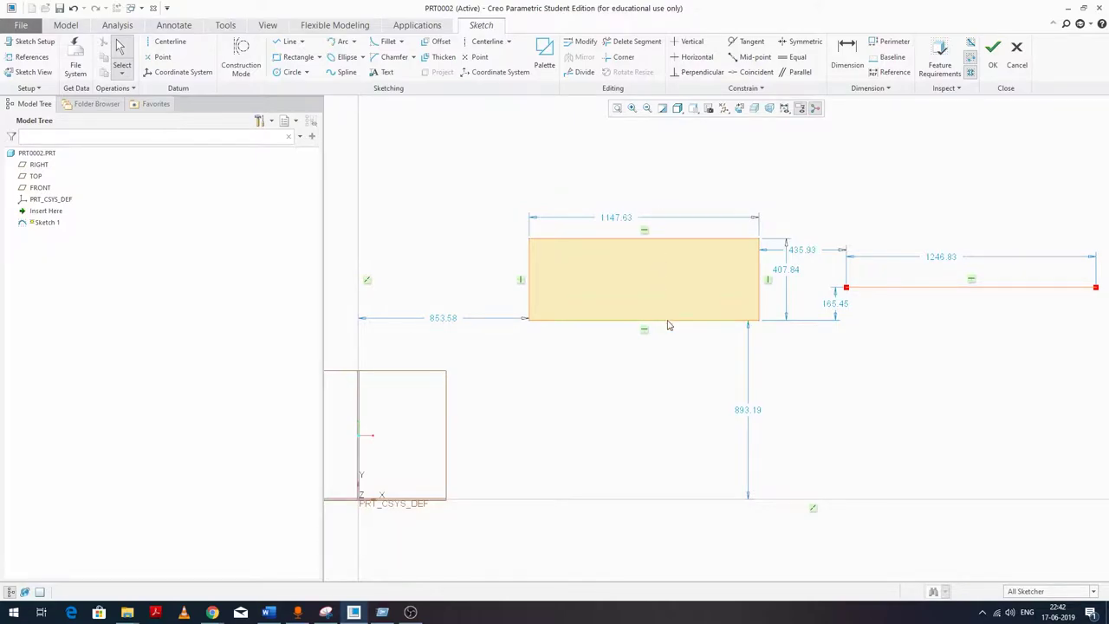
Delete the vertical constraint on the rectangle's left side and the horizontal constraint on its upper side.
{"action": "scroll", "coordinate": [668, 324], "scroll_direction": "down", "scroll_amount": 1}
{"action": "scroll", "coordinate": [736, 264], "scroll_direction": "up", "scroll_amount": 1}
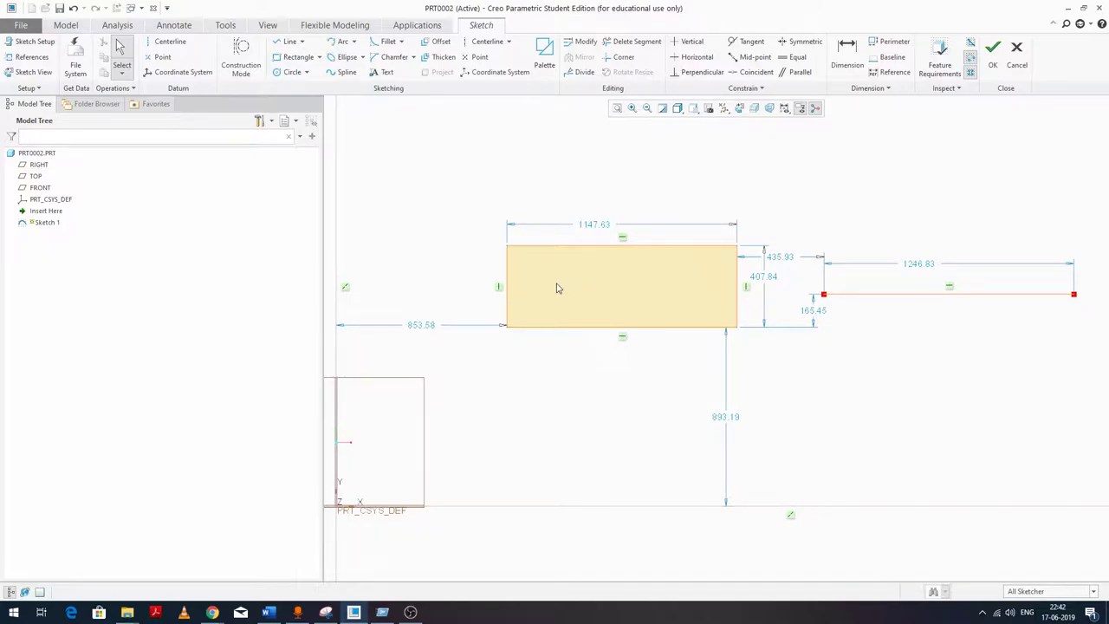
{"action": "left_click", "coordinate": [500, 287]}
{"action": "key", "text": "Delete"}
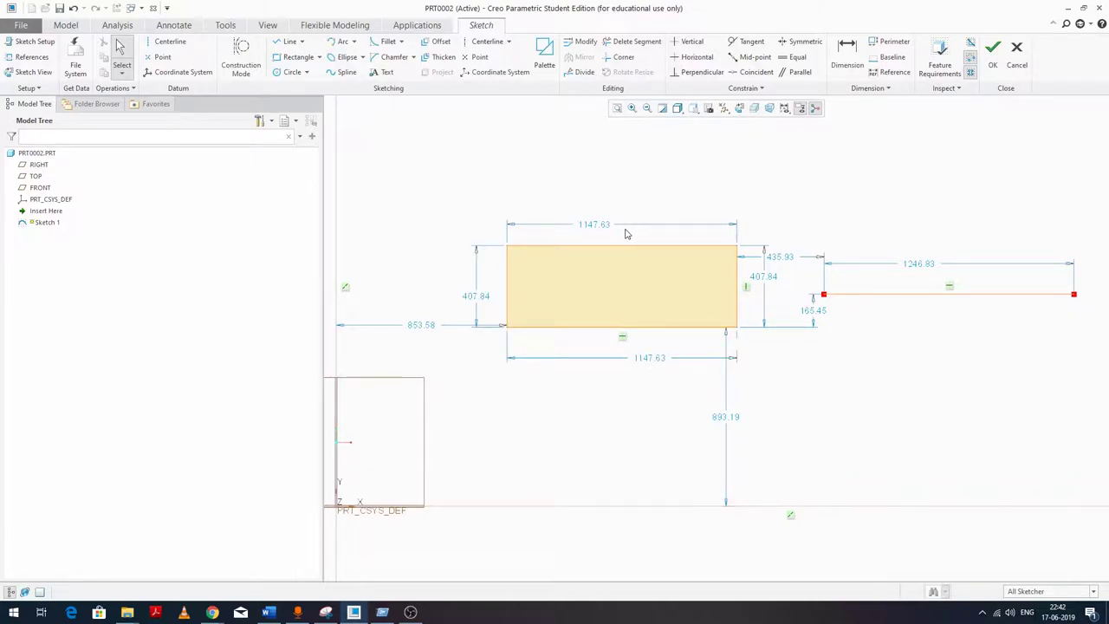
Limit the selection filter to Constraint, select the remaining constraints around the rectangle and line together, and delete them.
{"action": "scroll", "coordinate": [597, 251], "scroll_direction": "down", "scroll_amount": 3}
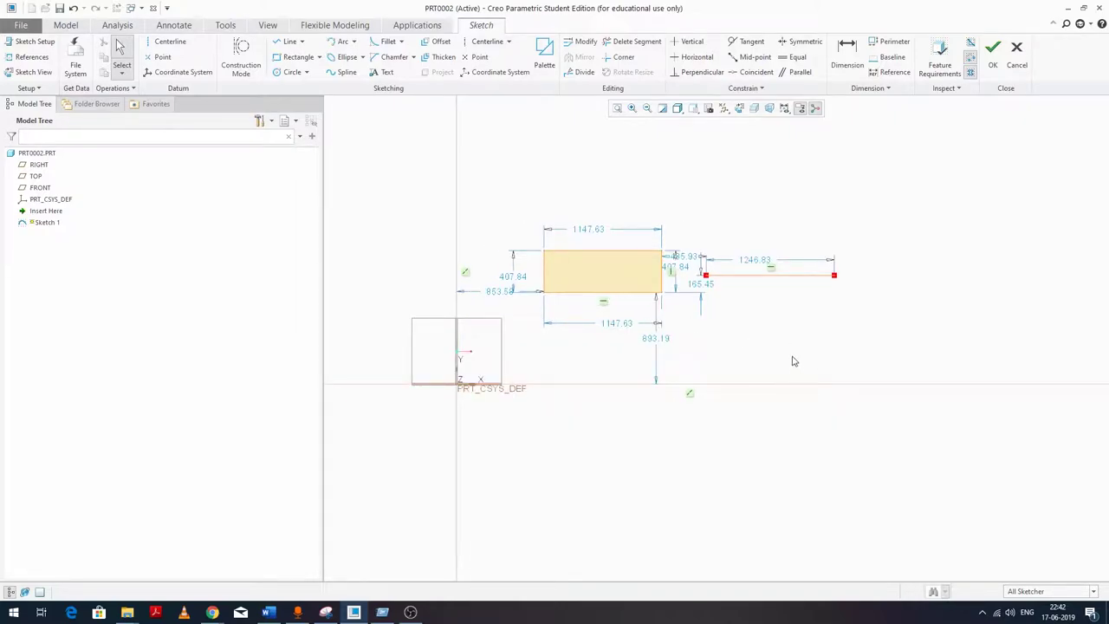
{"action": "left_click", "coordinate": [1055, 592]}
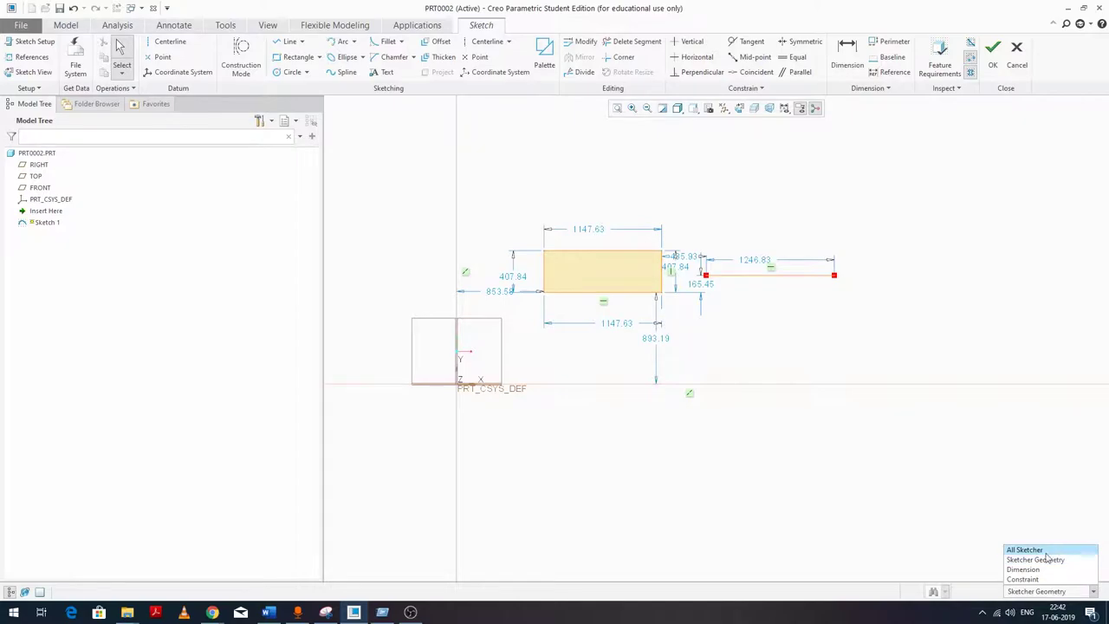
{"action": "left_click", "coordinate": [1044, 579]}
{"action": "left_click_drag", "start_coordinate": [925, 372], "coordinate": [544, 248]}
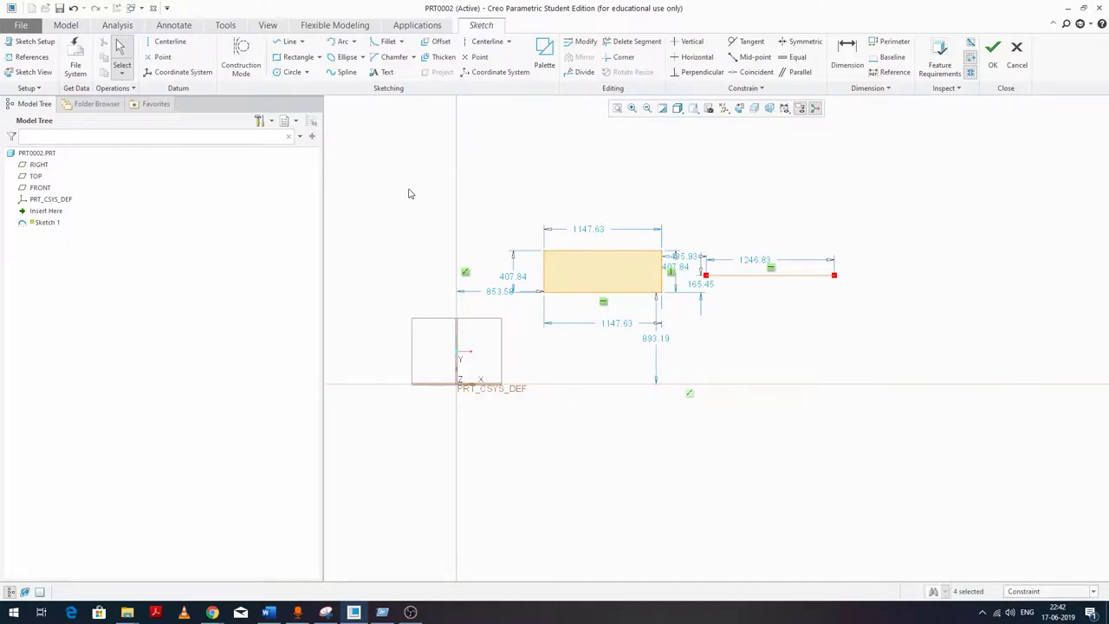
{"action": "key", "text": "Delete"}
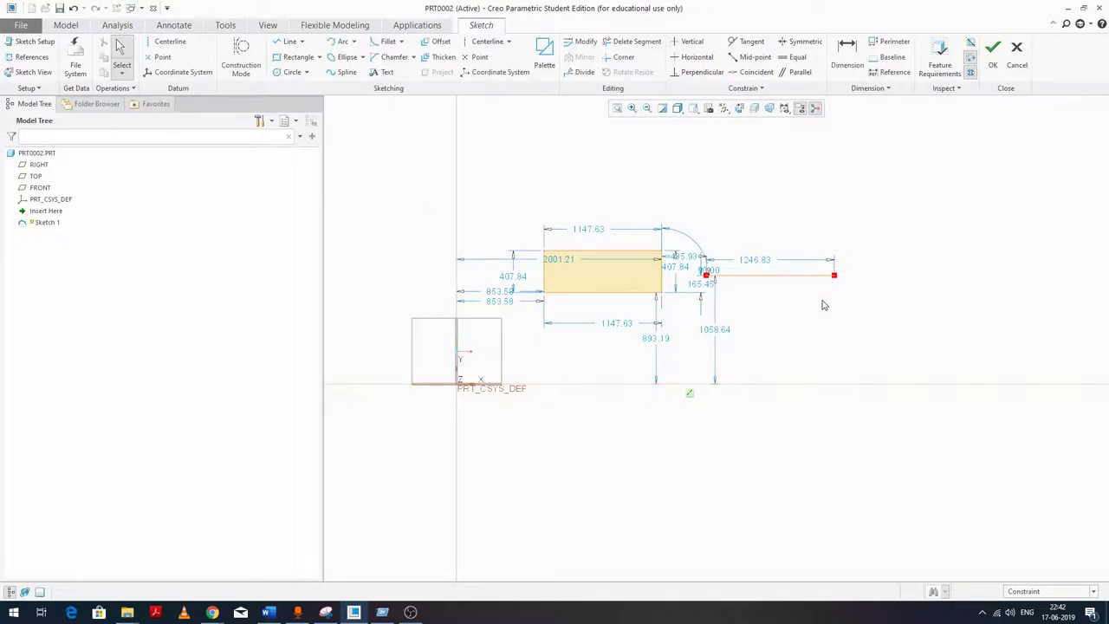
Sketch a slanted line from about 828 above the separate line's right end down to about 222 above that line.
{"action": "scroll", "coordinate": [745, 300], "scroll_direction": "up", "scroll_amount": 2}
{"action": "scroll", "coordinate": [710, 268], "scroll_direction": "down", "scroll_amount": 2}
{"action": "scroll", "coordinate": [702, 295], "scroll_direction": "up", "scroll_amount": 4}
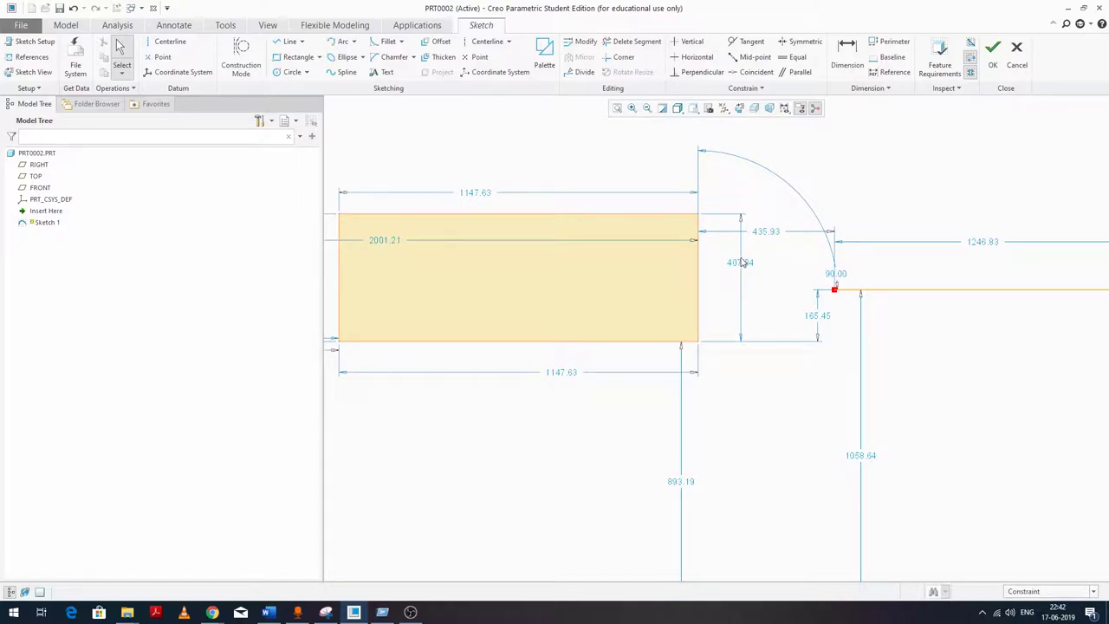
{"action": "scroll", "coordinate": [744, 260], "scroll_direction": "down", "scroll_amount": 3}
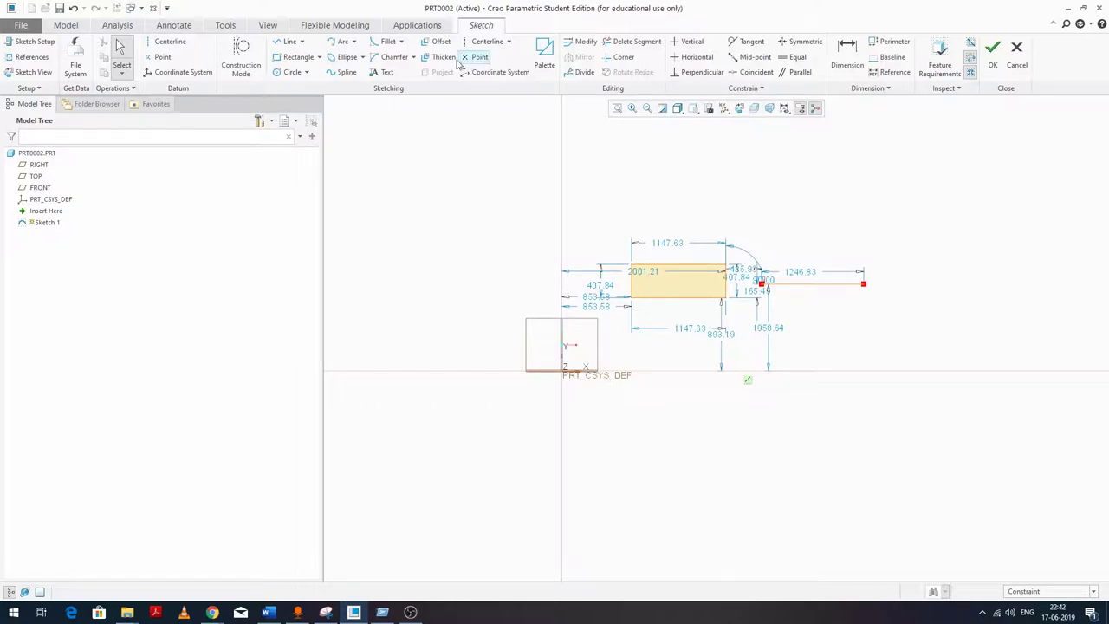
{"action": "left_click", "coordinate": [289, 41]}
{"action": "scroll", "coordinate": [879, 147], "scroll_direction": "up", "scroll_amount": 3}
{"action": "left_click", "coordinate": [833, 180]}
{"action": "left_click", "coordinate": [736, 276]}
{"action": "middle_click", "coordinate": [931, 224]}
Try the Perpendicular constraint twice between the slanted line and the line below it, undoing each attempt.
{"action": "scroll", "coordinate": [901, 212], "scroll_direction": "up", "scroll_amount": 2}
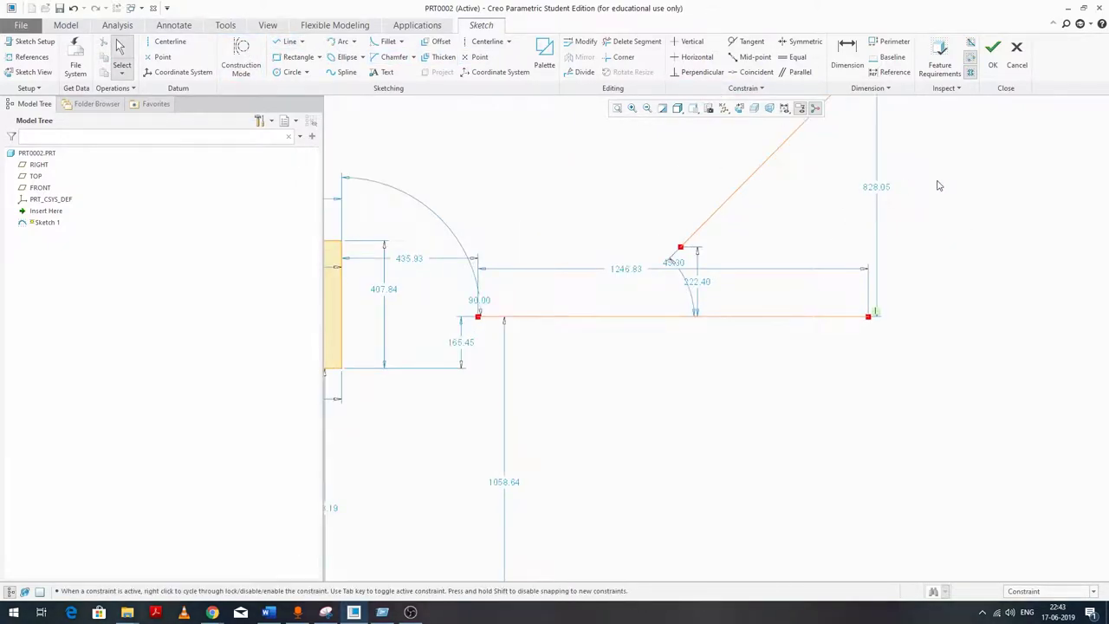
{"action": "left_click", "coordinate": [713, 74]}
{"action": "left_click", "coordinate": [745, 184]}
{"action": "left_click", "coordinate": [787, 316]}
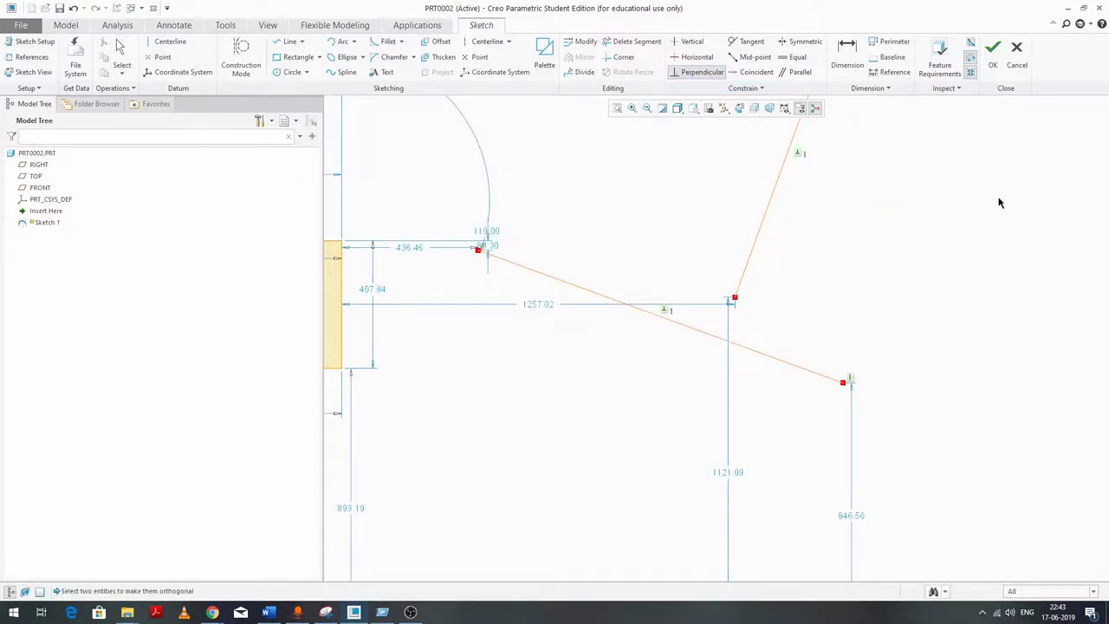
{"action": "key", "text": "ctrl+z"}
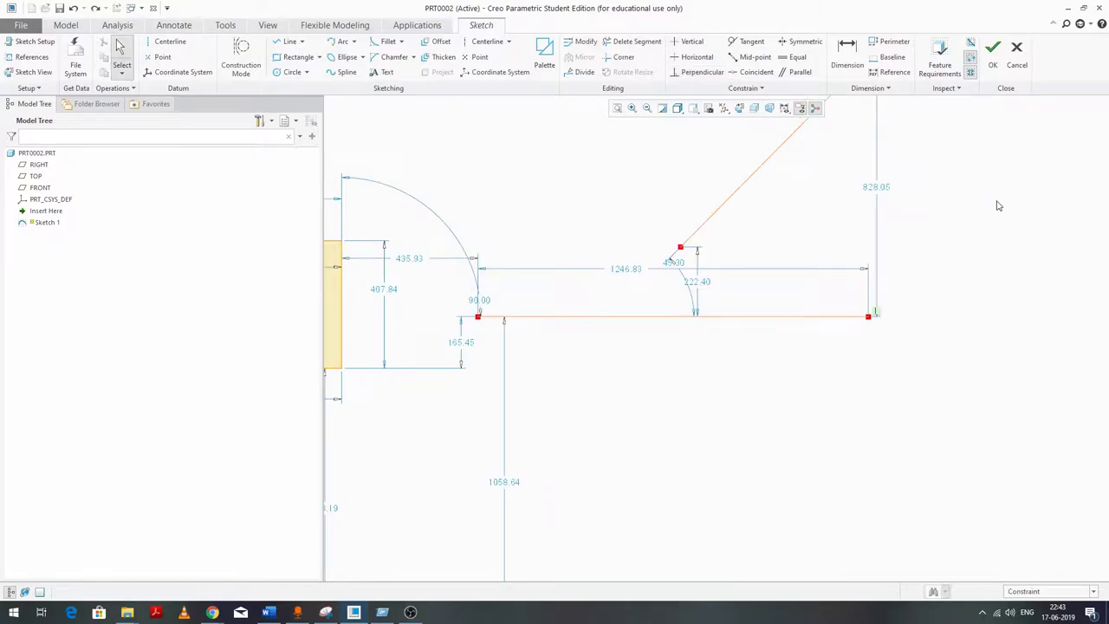
{"action": "left_click", "coordinate": [693, 74]}
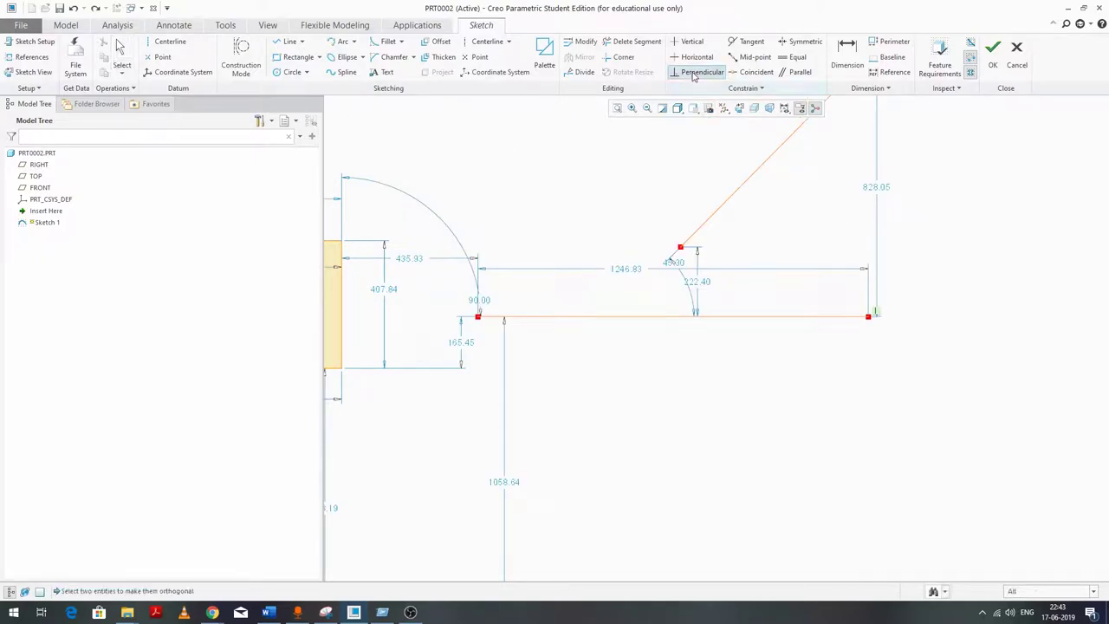
{"action": "left_click", "coordinate": [742, 318]}
{"action": "left_click", "coordinate": [715, 217]}
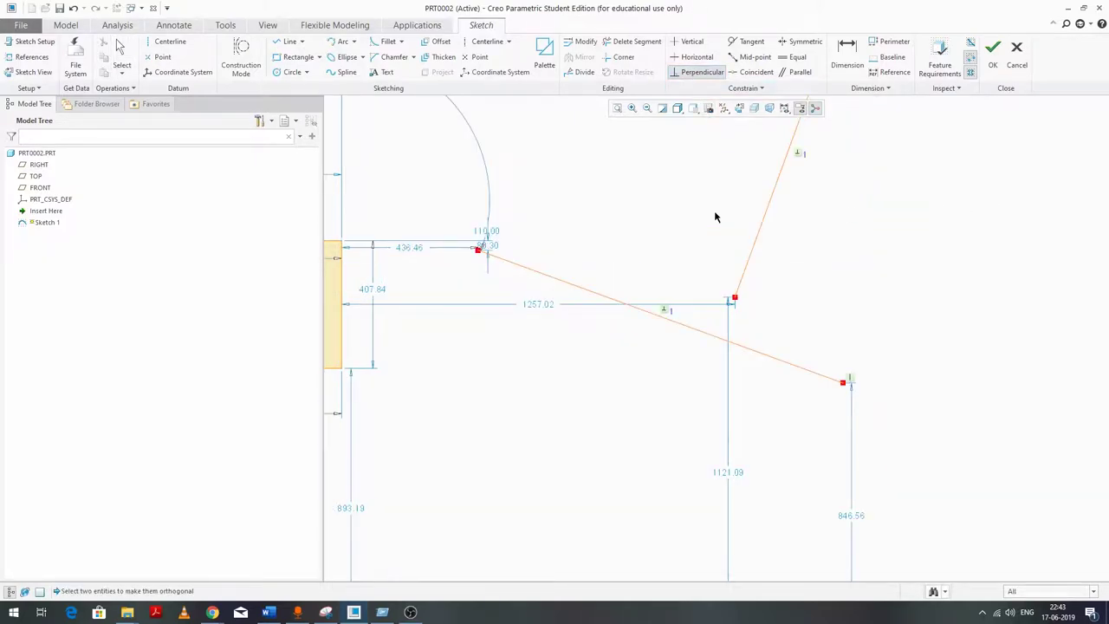
{"action": "key", "text": "ctrl+z"}
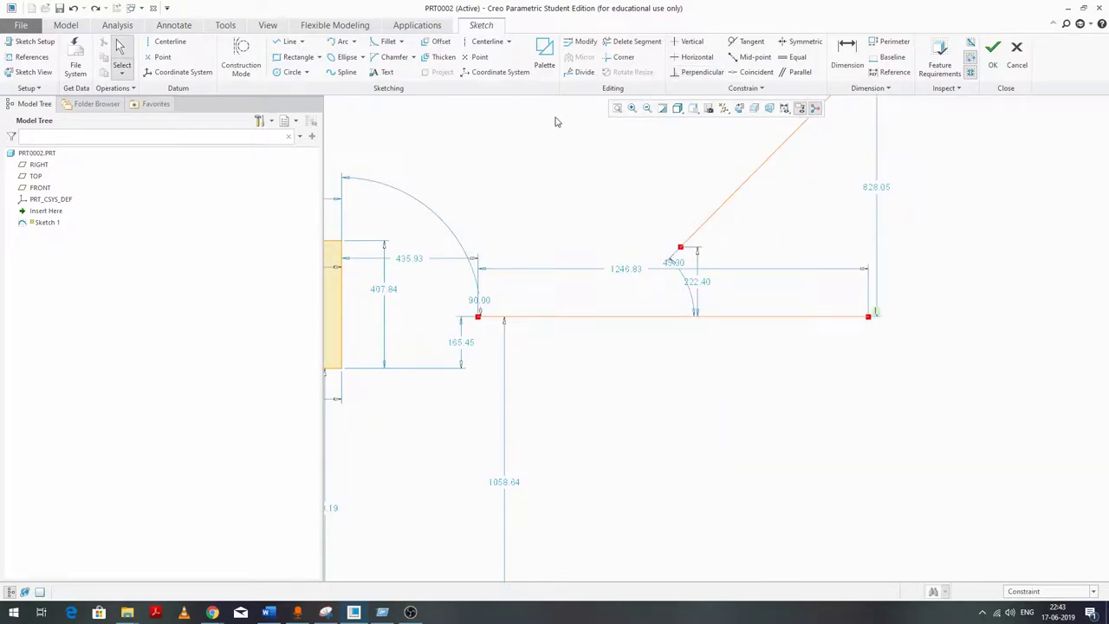
Apply a Horizontal constraint to the separate line below the slanted line.
{"action": "left_click", "coordinate": [681, 57]}
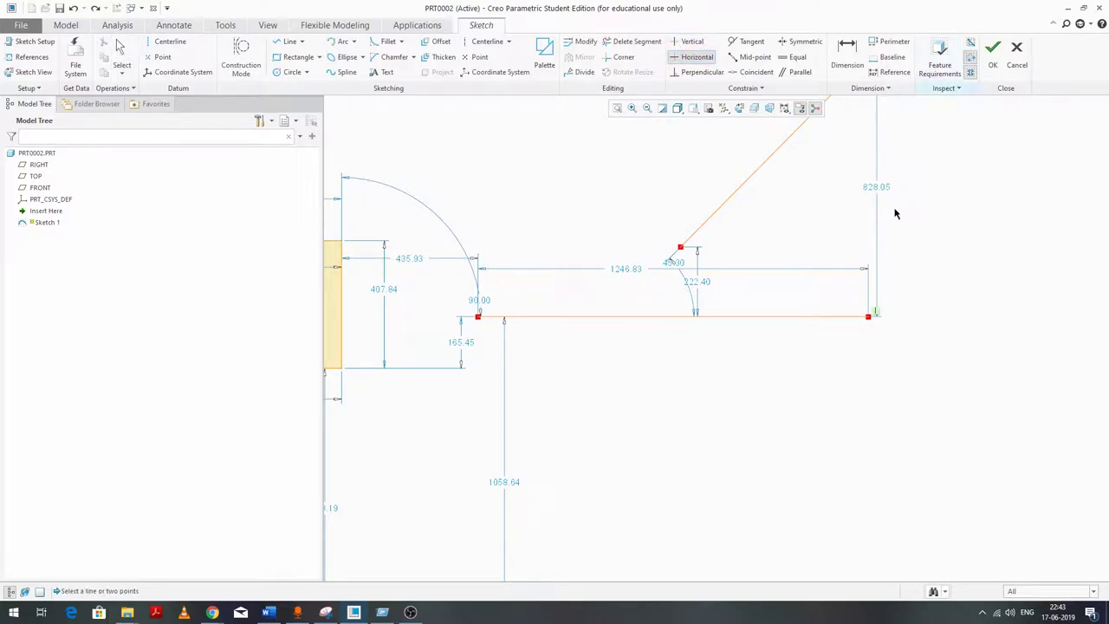
{"action": "left_click", "coordinate": [693, 312]}
{"action": "middle_click", "coordinate": [784, 228]}
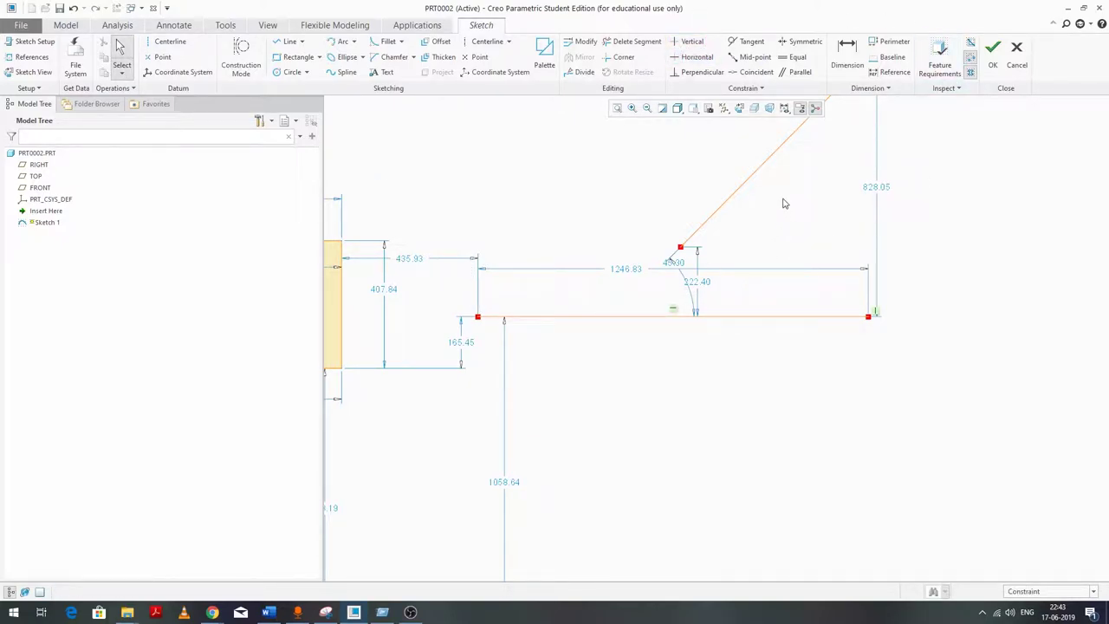
Apply a Perpendicular constraint between the slanted line and the horizontal line below it.
{"action": "left_click", "coordinate": [700, 72]}
{"action": "left_click", "coordinate": [712, 223]}
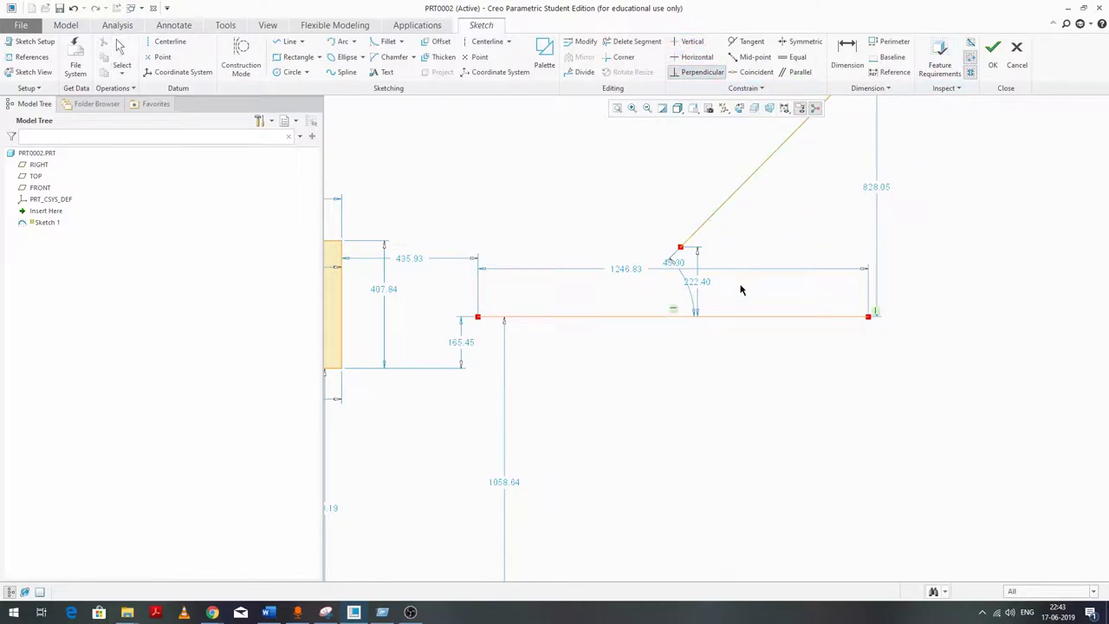
{"action": "left_click", "coordinate": [738, 317]}
{"action": "middle_click", "coordinate": [960, 312]}
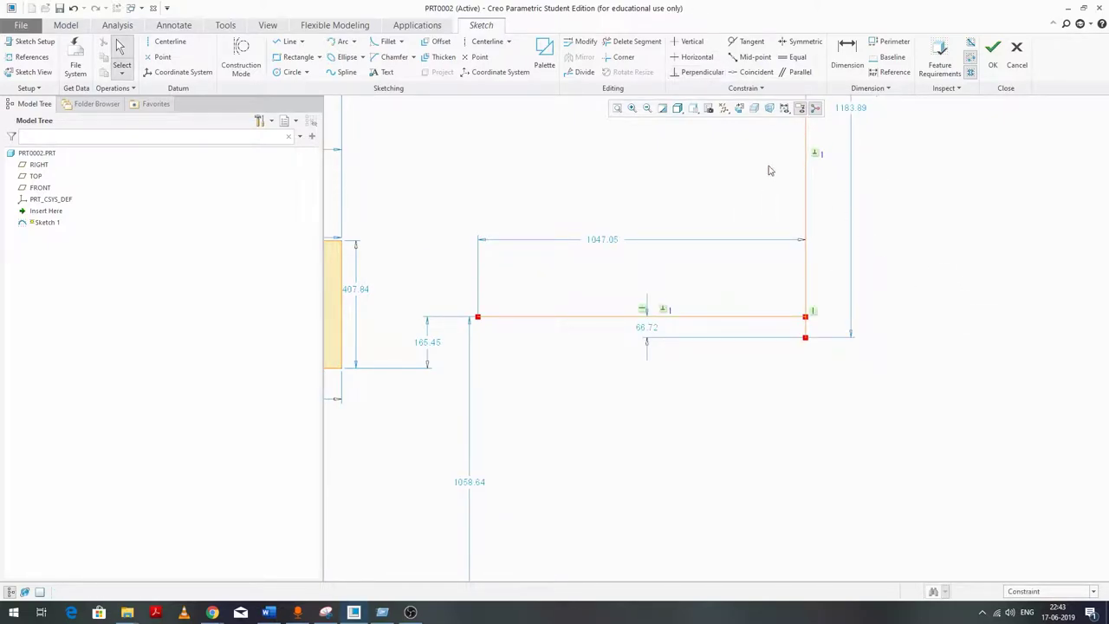
Sketch a circle about 1166 in diameter to the right of the vertical line, centred about 697 above the horizontal line.
{"action": "scroll", "coordinate": [428, 312], "scroll_direction": "up", "scroll_amount": 3}
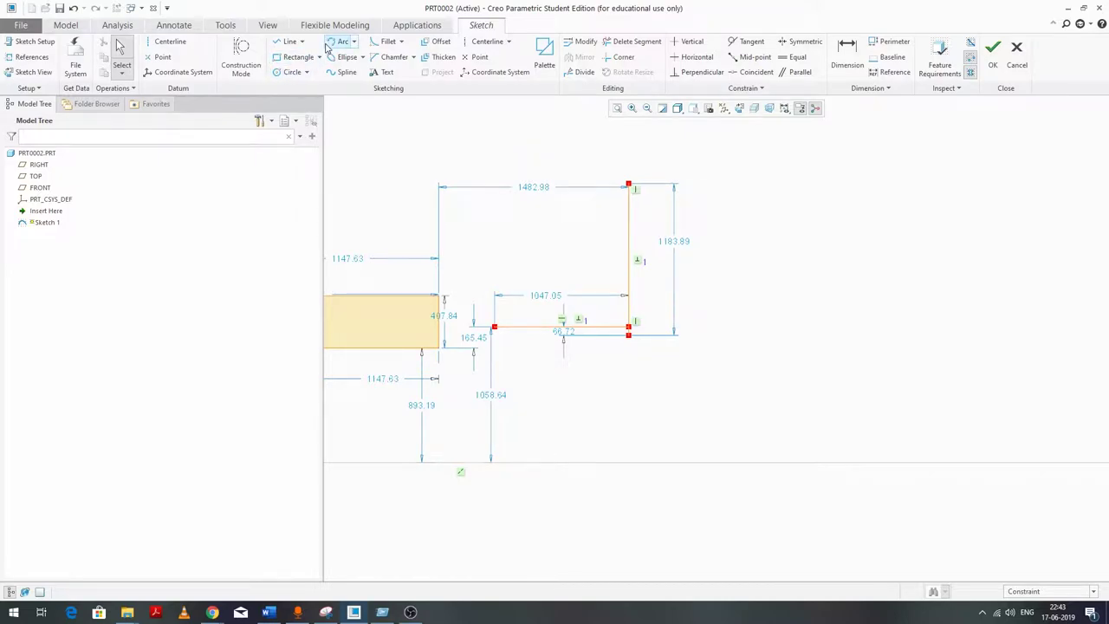
{"action": "left_click", "coordinate": [343, 41]}
{"action": "left_click", "coordinate": [292, 72]}
{"action": "left_click", "coordinate": [751, 237]}
{"action": "left_click", "coordinate": [806, 290]}
{"action": "middle_click", "coordinate": [848, 218]}
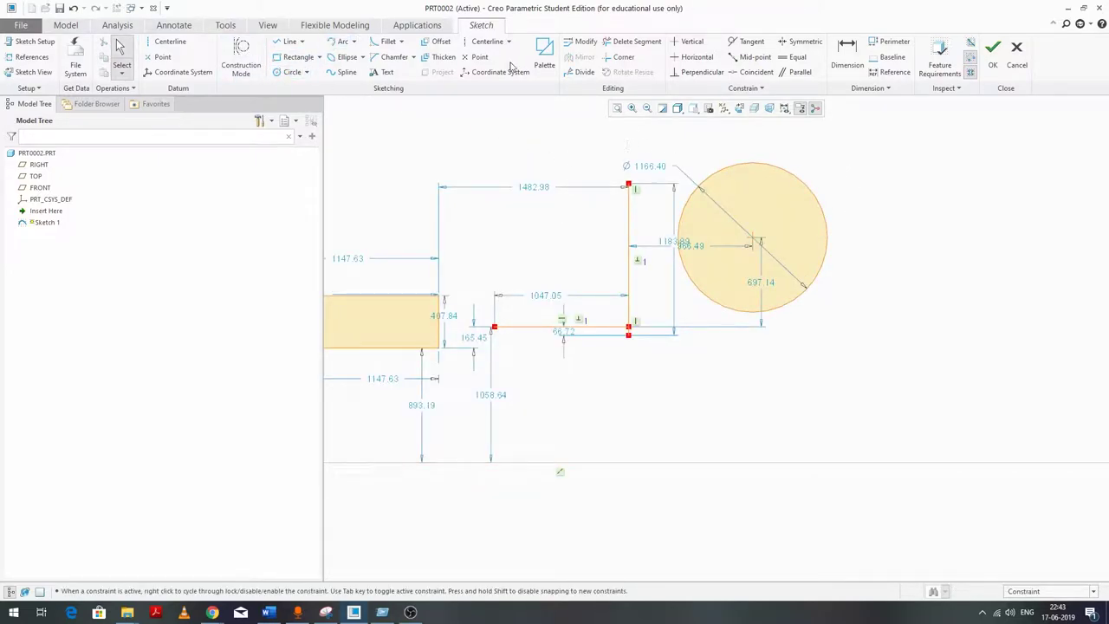
Sketch a slanted line above the circle, starting about 562 right of the vertical line and sloping down at about 82° to it.
{"action": "left_click", "coordinate": [290, 40]}
{"action": "scroll", "coordinate": [675, 341], "scroll_direction": "up", "scroll_amount": 2}
{"action": "left_click", "coordinate": [690, 145]}
{"action": "left_click", "coordinate": [922, 179]}
{"action": "middle_click", "coordinate": [905, 249]}
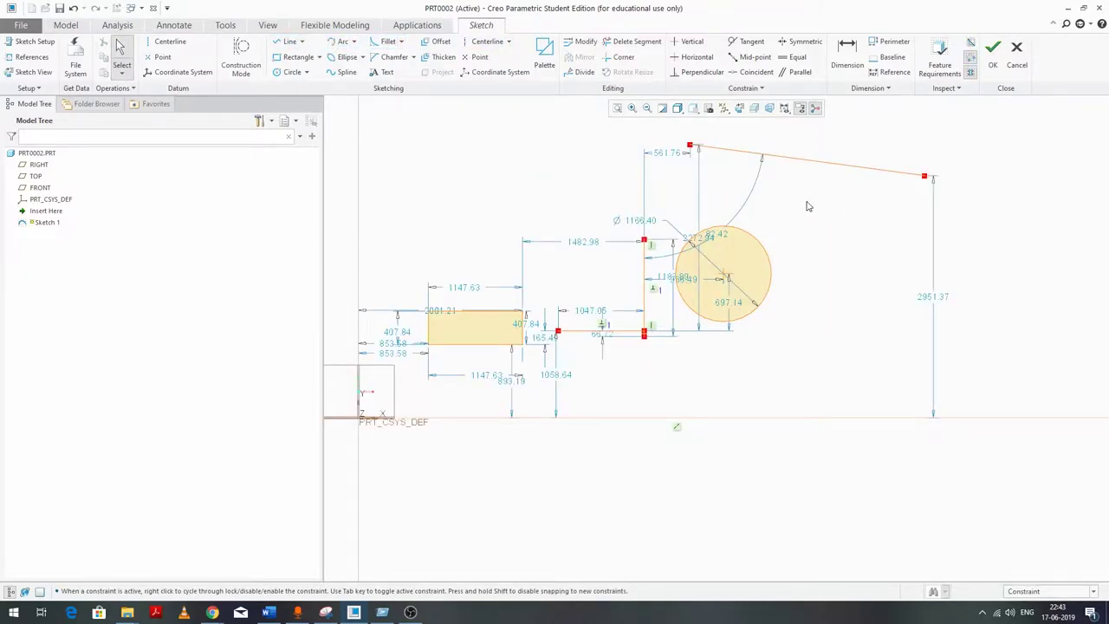
Apply a Tangent constraint between the slanted line and the circle.
{"action": "scroll", "coordinate": [806, 202], "scroll_direction": "down", "scroll_amount": 3}
{"action": "scroll", "coordinate": [750, 351], "scroll_direction": "up", "scroll_amount": 2}
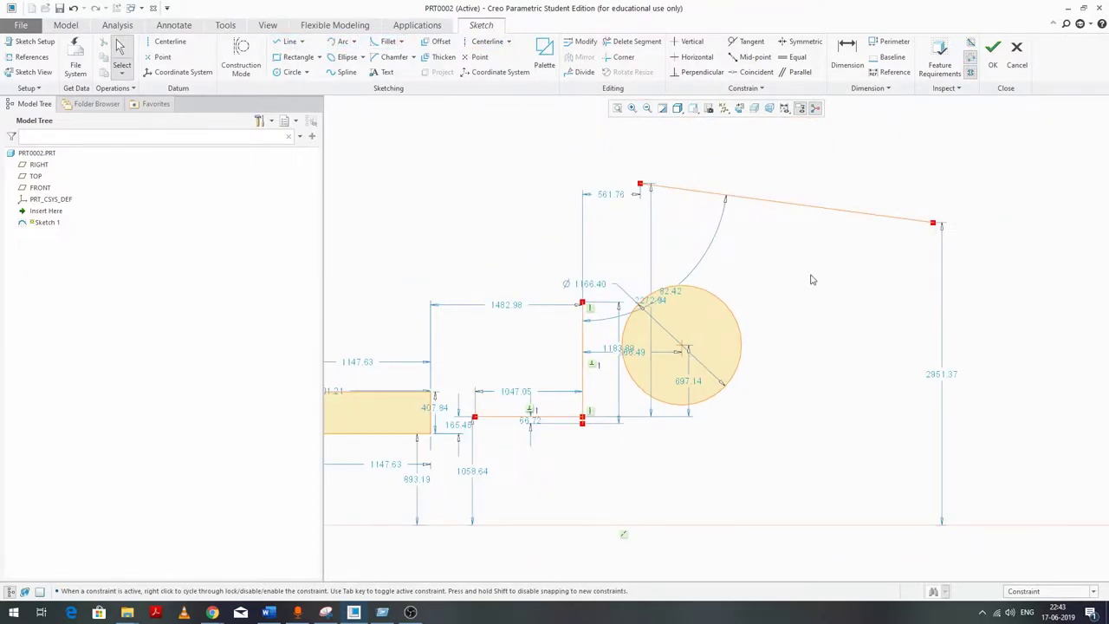
{"action": "left_click", "coordinate": [752, 41]}
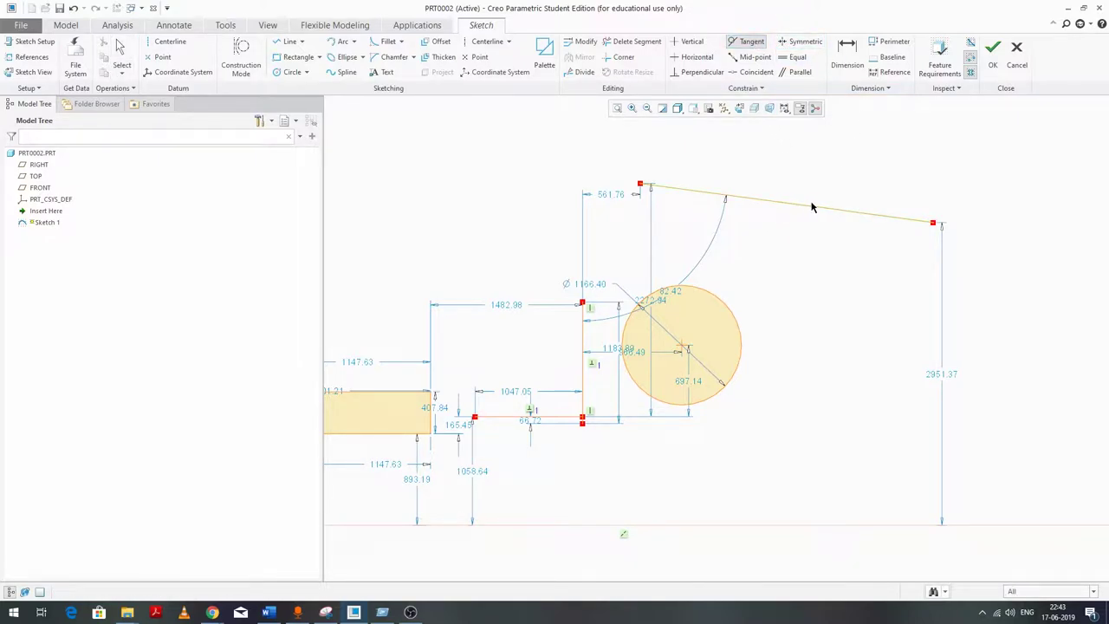
{"action": "left_click", "coordinate": [742, 324]}
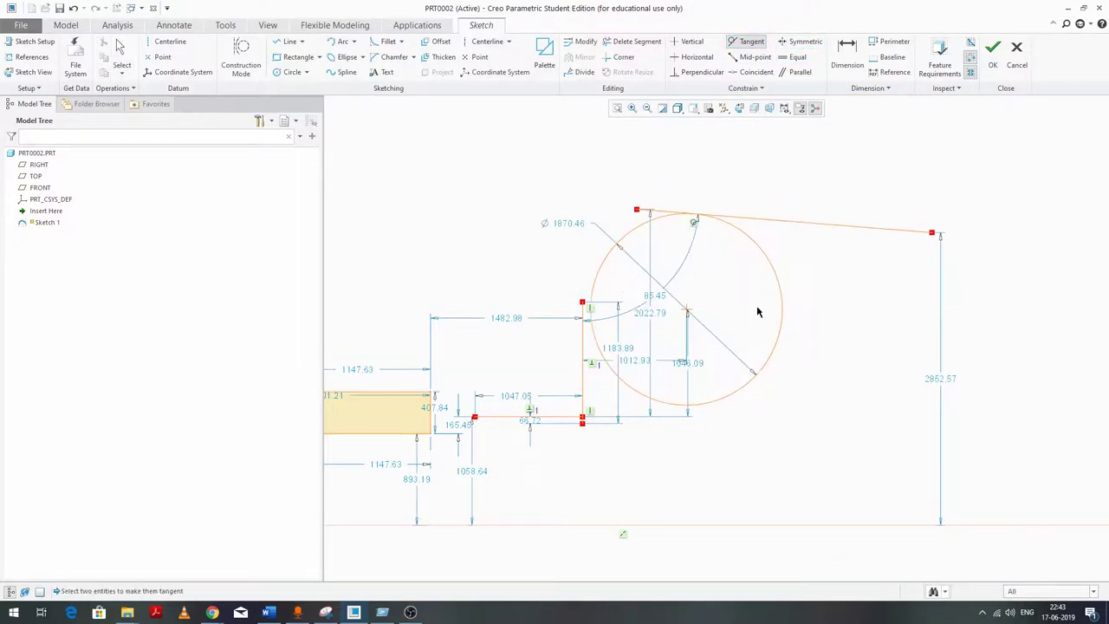
{"action": "scroll", "coordinate": [768, 226], "scroll_direction": "down", "scroll_amount": 4}
{"action": "scroll", "coordinate": [761, 223], "scroll_direction": "up", "scroll_amount": 3}
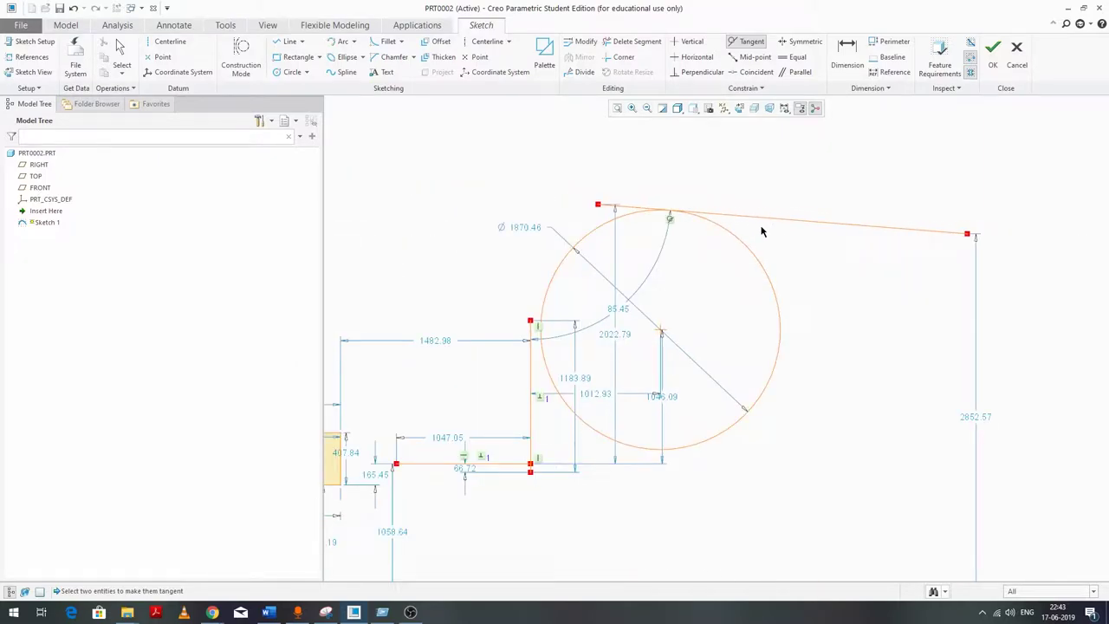
{"action": "middle_click", "coordinate": [722, 190]}
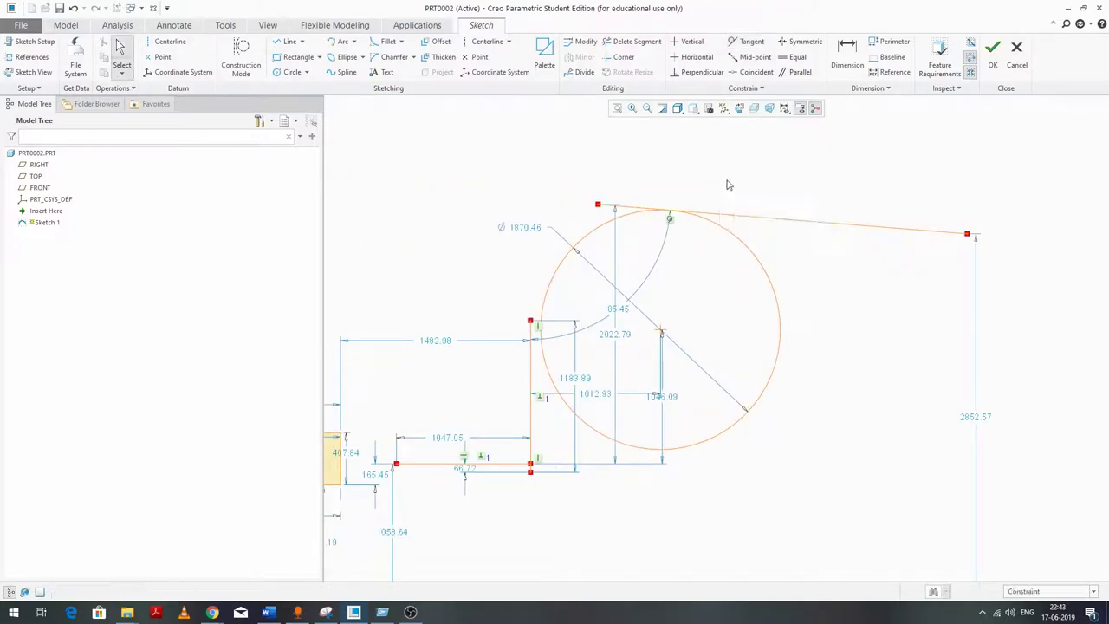
Apply a Coincident constraint to place the tangent line's left endpoint on the circle.
{"action": "left_click", "coordinate": [754, 72]}
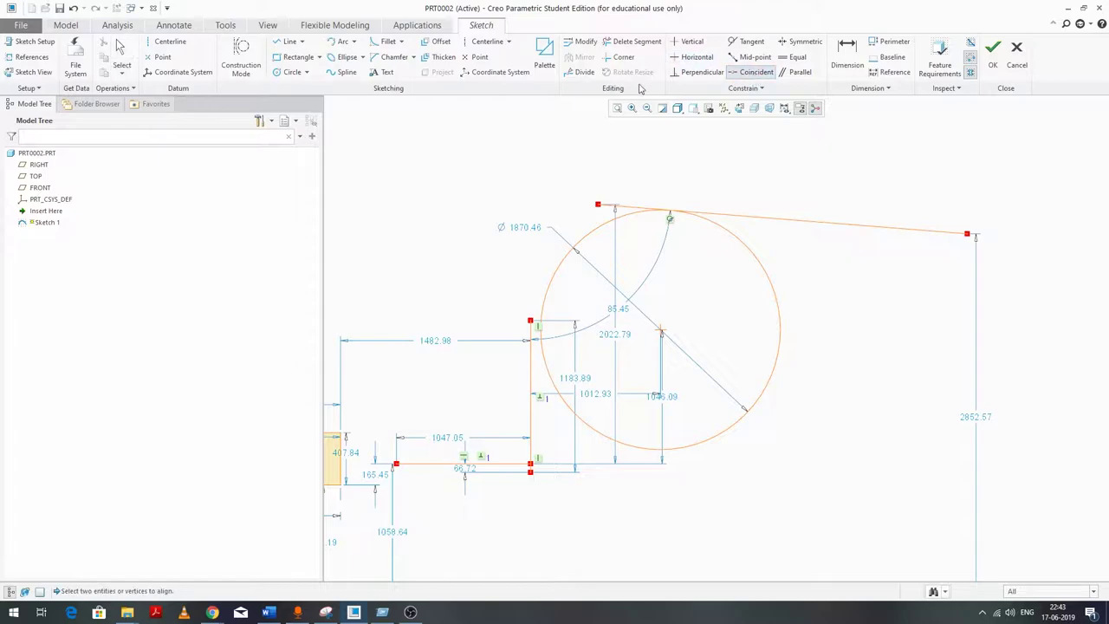
{"action": "left_click", "coordinate": [598, 207]}
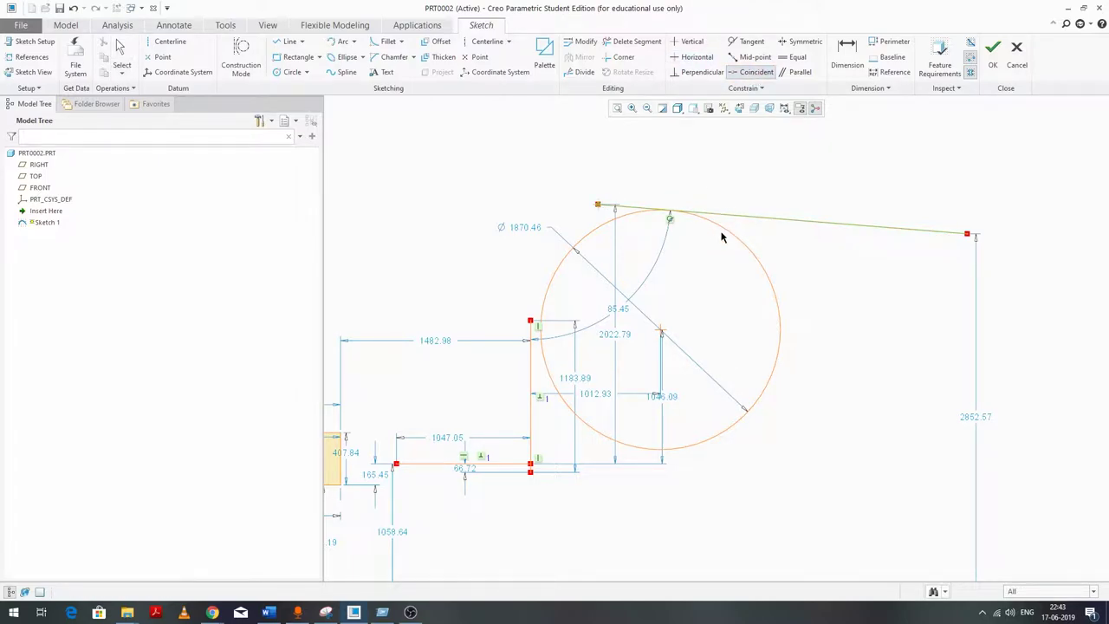
{"action": "left_click", "coordinate": [723, 235]}
{"action": "middle_click", "coordinate": [735, 169]}
{"action": "scroll", "coordinate": [633, 221], "scroll_direction": "up", "scroll_amount": 3}
{"action": "scroll", "coordinate": [613, 238], "scroll_direction": "down", "scroll_amount": 4}
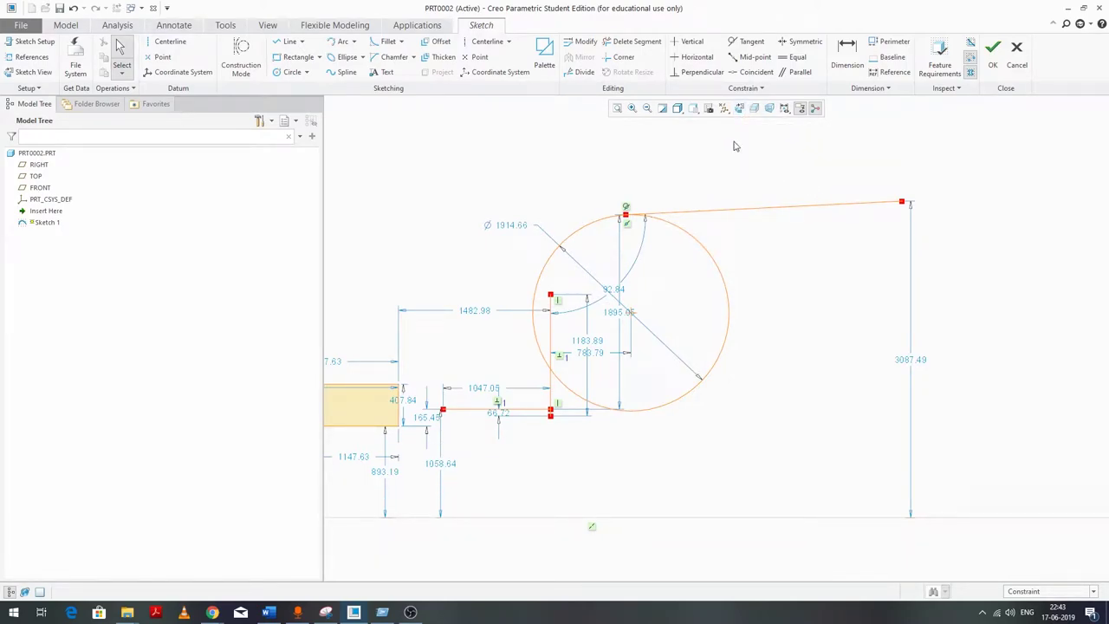
Sketch a line above the tangent line, from directly above the circle's centre down to about 2002 right of the vertical line.
{"action": "scroll", "coordinate": [734, 193], "scroll_direction": "down", "scroll_amount": 2}
{"action": "scroll", "coordinate": [742, 171], "scroll_direction": "up", "scroll_amount": 3}
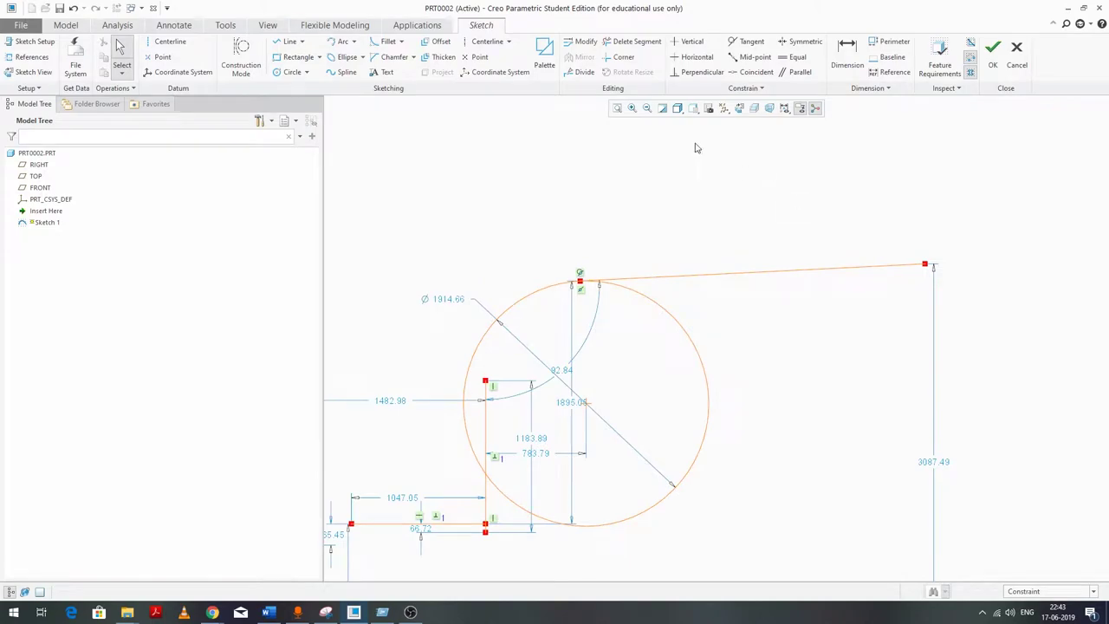
{"action": "left_click", "coordinate": [295, 42]}
{"action": "left_click", "coordinate": [586, 169]}
{"action": "left_click", "coordinate": [743, 220]}
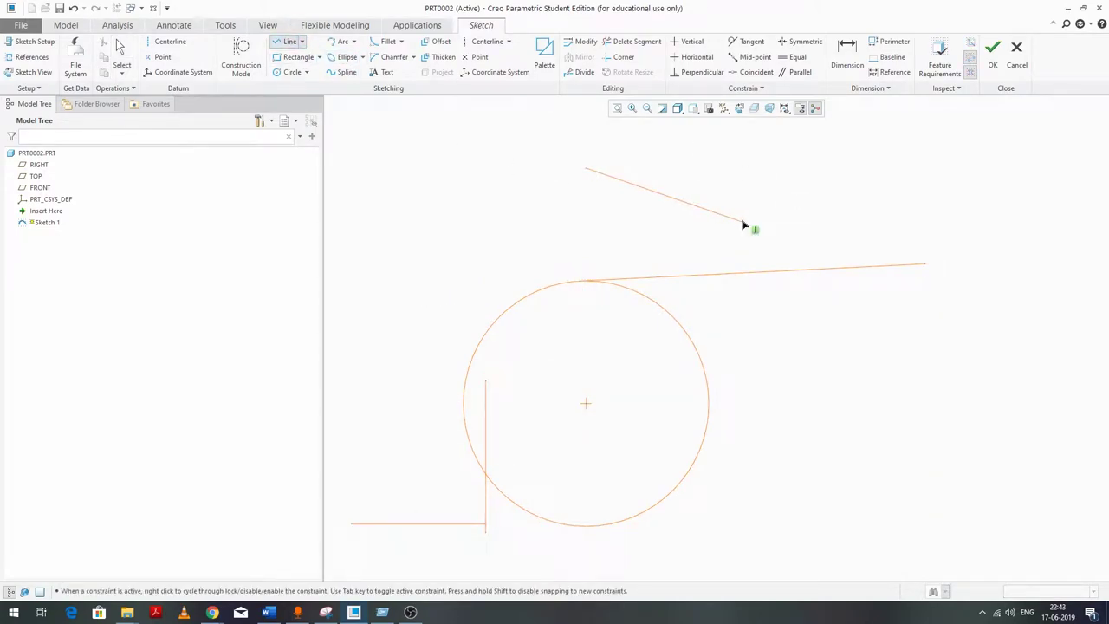
{"action": "middle_click", "coordinate": [803, 174]}
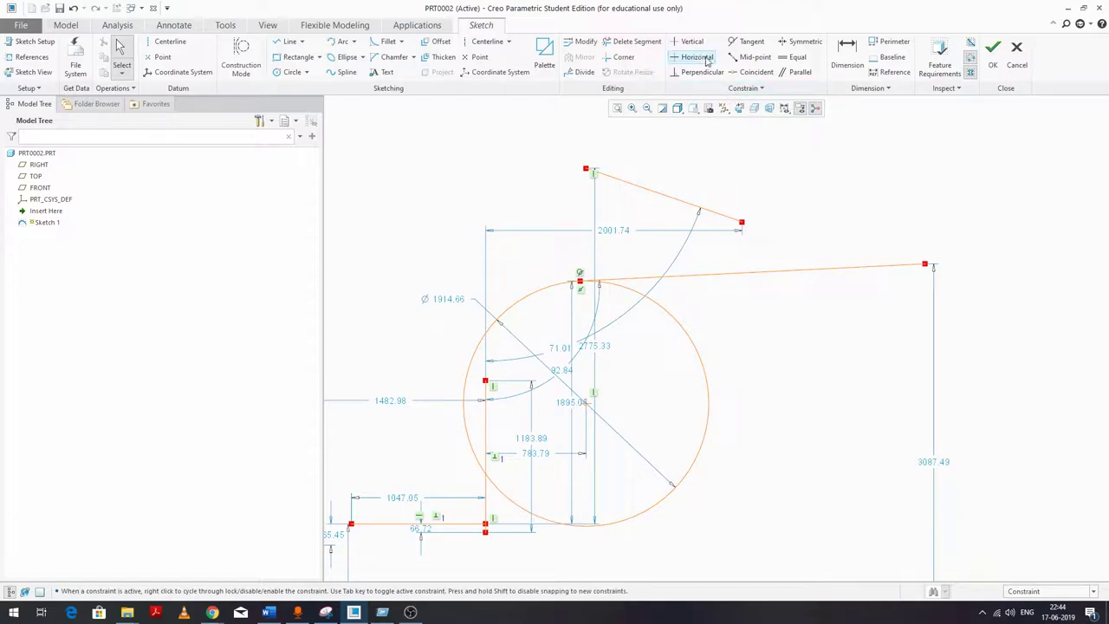
Apply a Mid-point constraint to attach the new line's lower endpoint to the middle of the tangent line.
{"action": "left_click", "coordinate": [760, 60]}
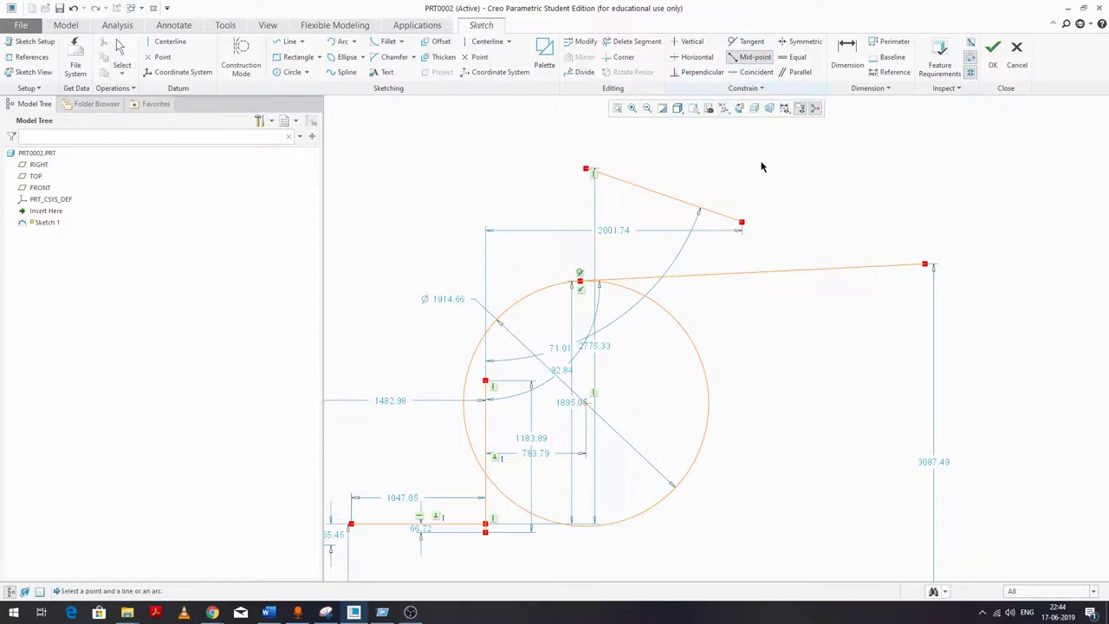
{"action": "left_click", "coordinate": [745, 228]}
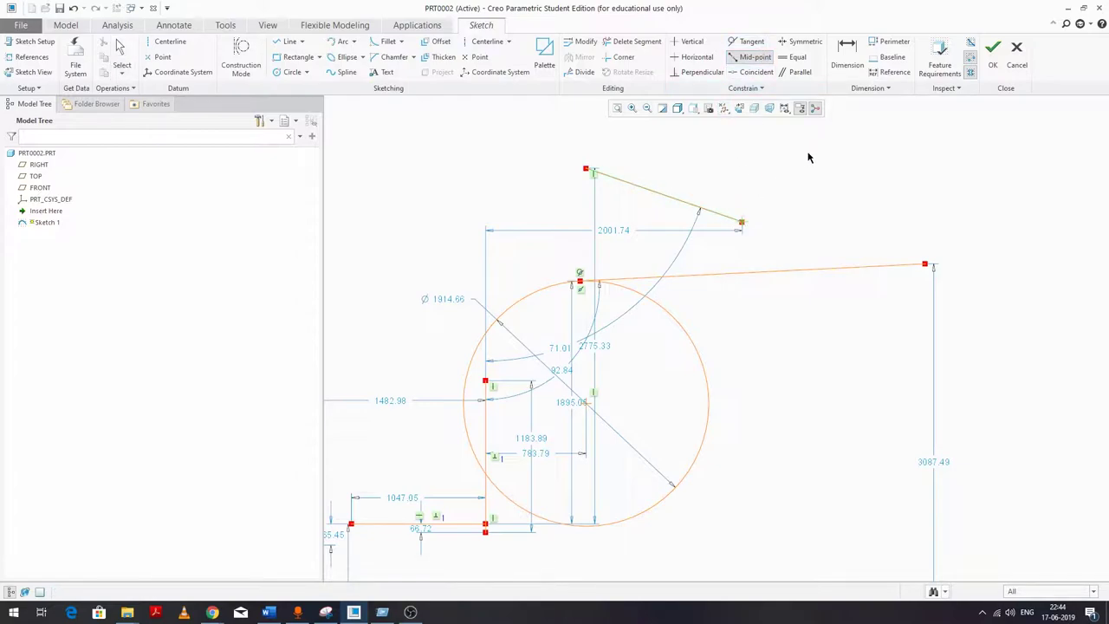
{"action": "left_click", "coordinate": [855, 270]}
{"action": "middle_click", "coordinate": [844, 188]}
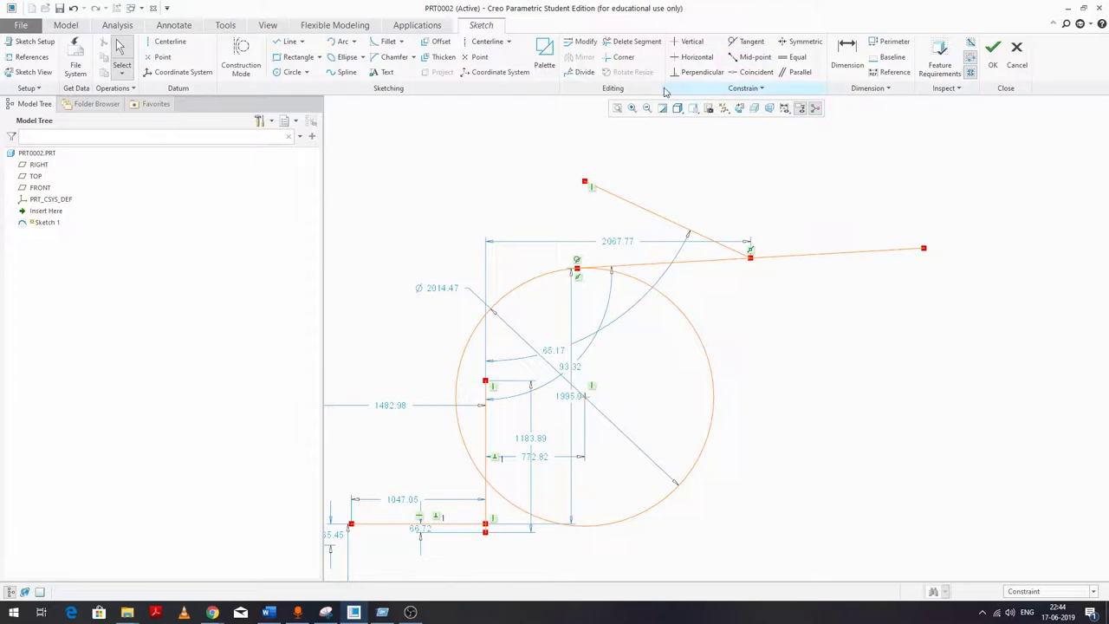
Apply a Perpendicular constraint between the upper line and the tangent line it meets.
{"action": "left_click", "coordinate": [747, 57]}
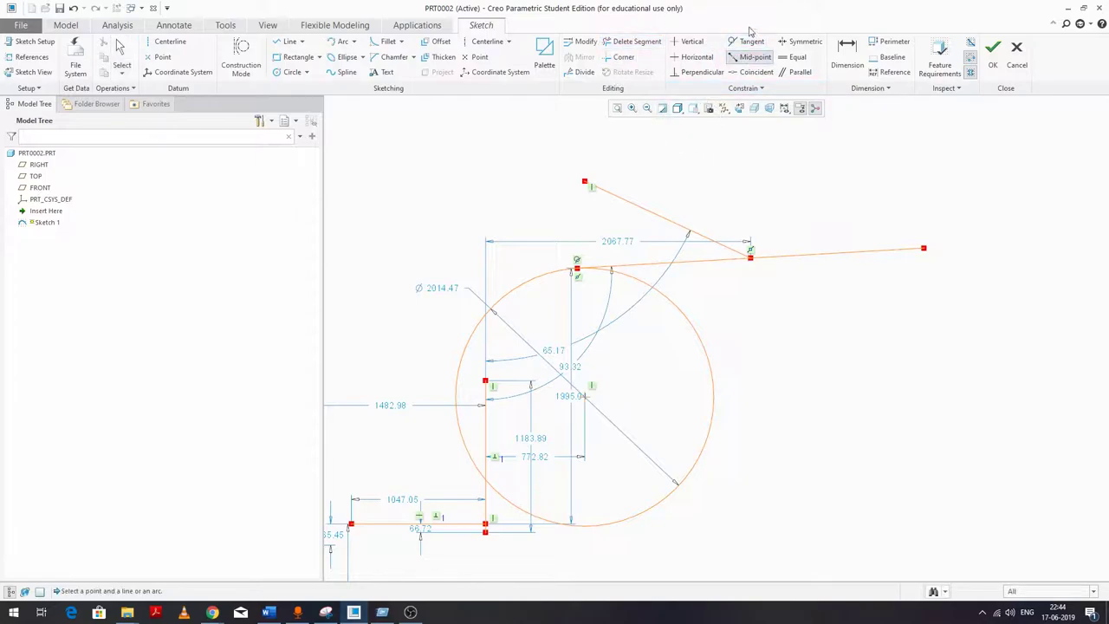
{"action": "left_click", "coordinate": [660, 219]}
{"action": "left_click", "coordinate": [699, 72]}
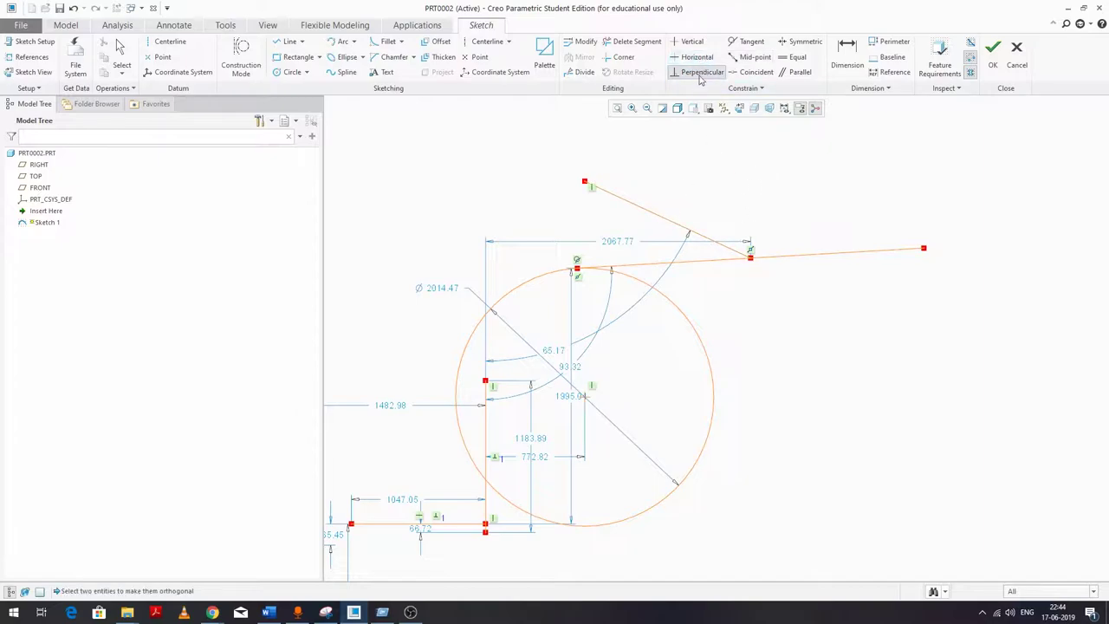
{"action": "left_click", "coordinate": [634, 203]}
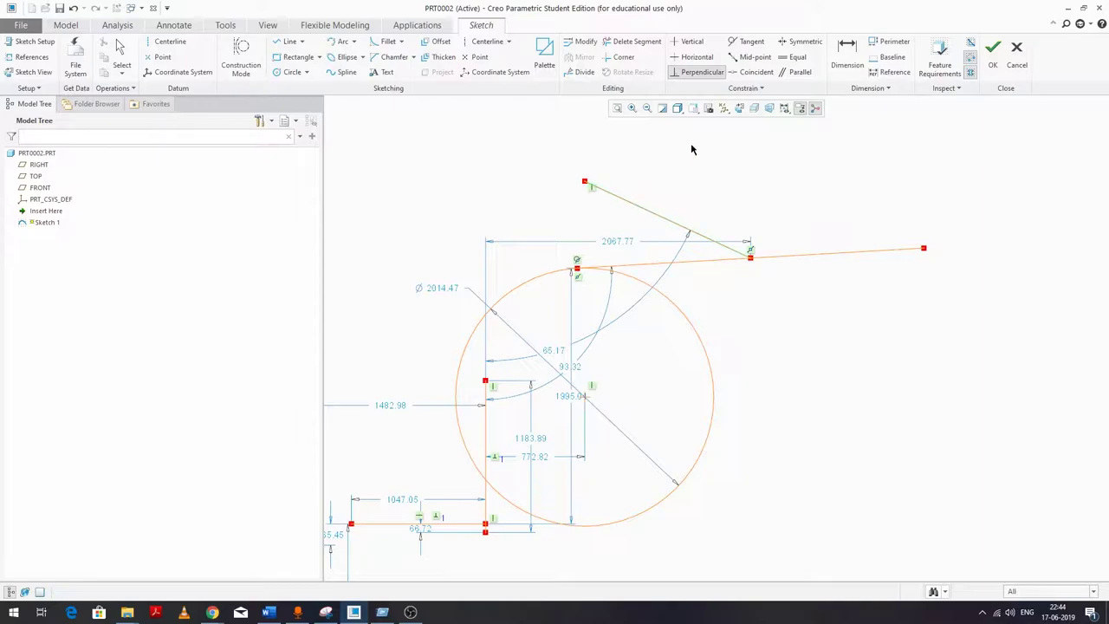
{"action": "left_click", "coordinate": [822, 256]}
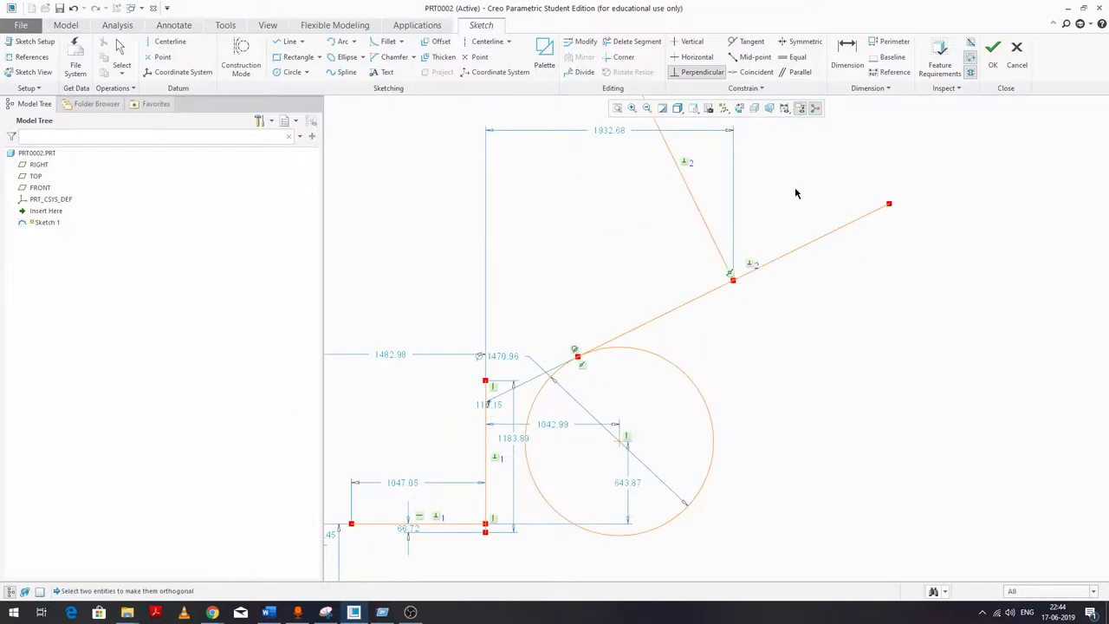
{"action": "middle_click", "coordinate": [796, 193]}
Apply a Horizontal constraint to the line tangent to the circle.
{"action": "scroll", "coordinate": [722, 287], "scroll_direction": "down", "scroll_amount": 3}
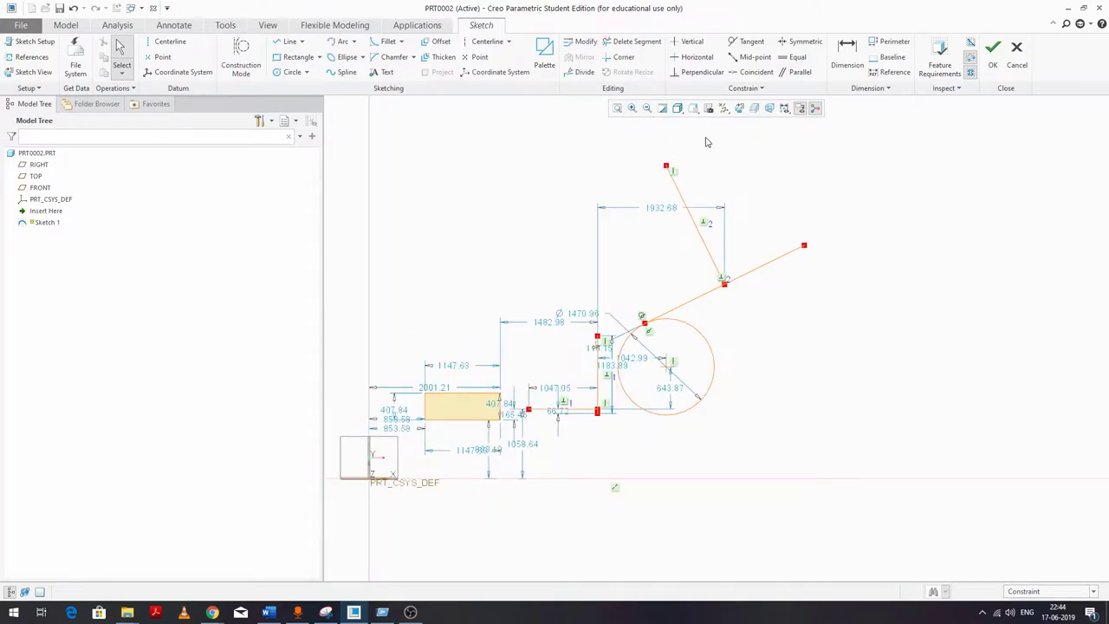
{"action": "scroll", "coordinate": [725, 205], "scroll_direction": "up", "scroll_amount": 3}
{"action": "scroll", "coordinate": [713, 274], "scroll_direction": "down", "scroll_amount": 3}
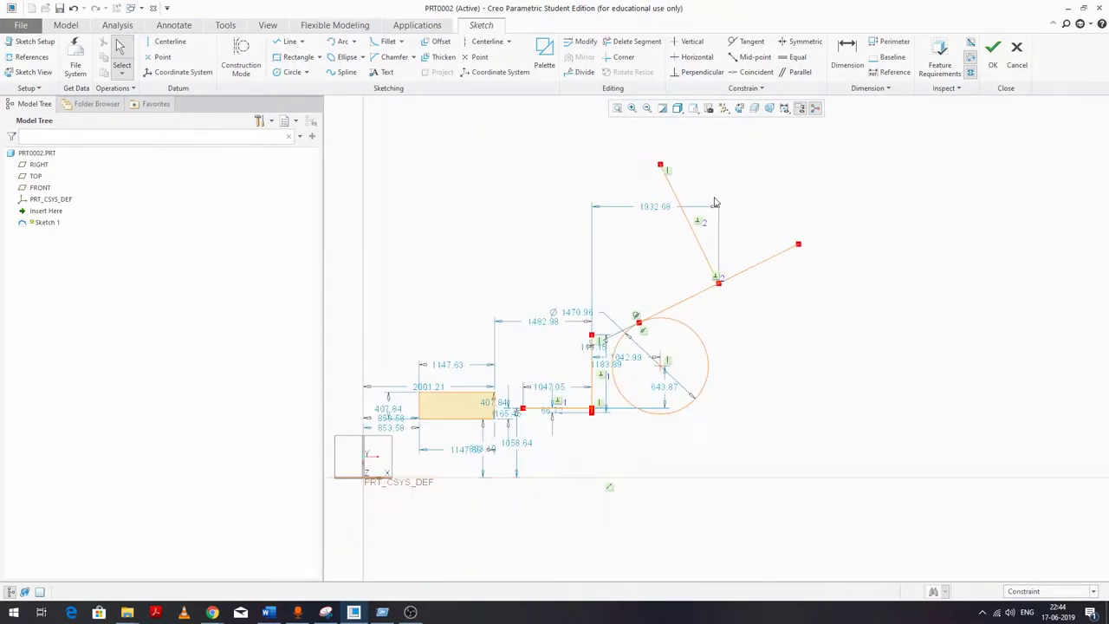
{"action": "scroll", "coordinate": [707, 276], "scroll_direction": "up", "scroll_amount": 2}
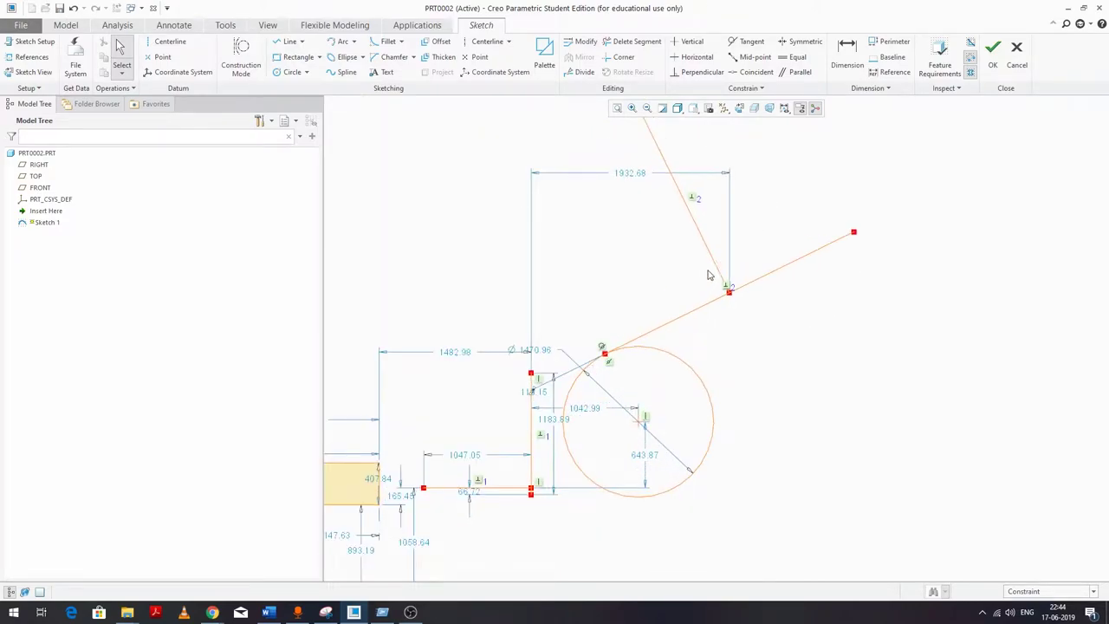
{"action": "left_click", "coordinate": [690, 59]}
{"action": "left_click", "coordinate": [808, 256]}
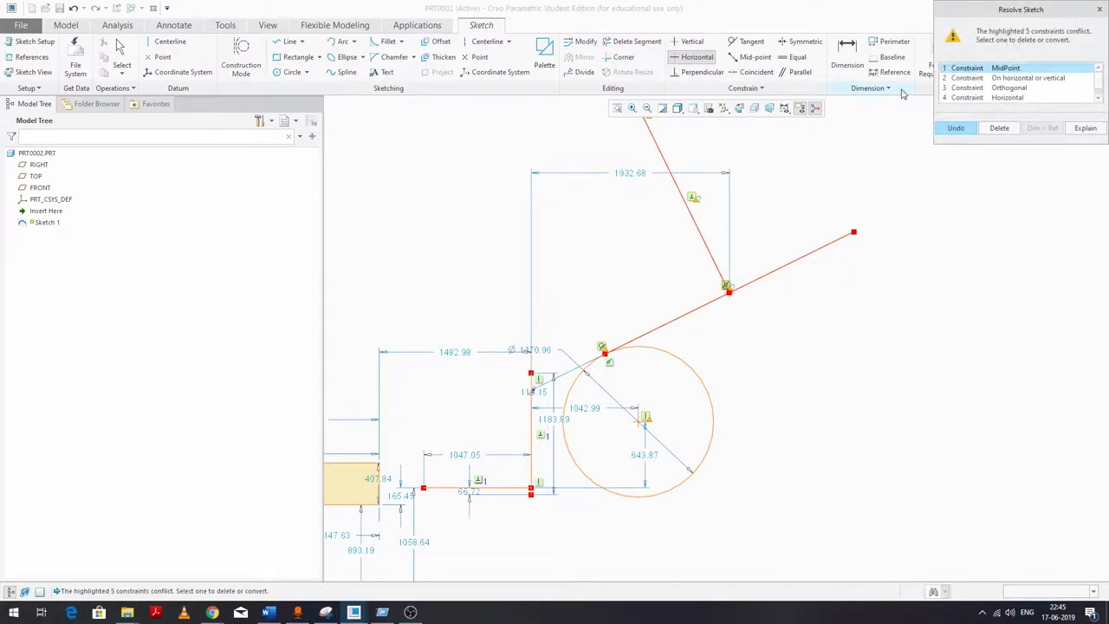
Review the conflicting Orthogonal, Horizontal and Tangent constraints, and resolve the conflict by deleting the Tangent constraint.
{"action": "left_click", "coordinate": [1015, 88]}
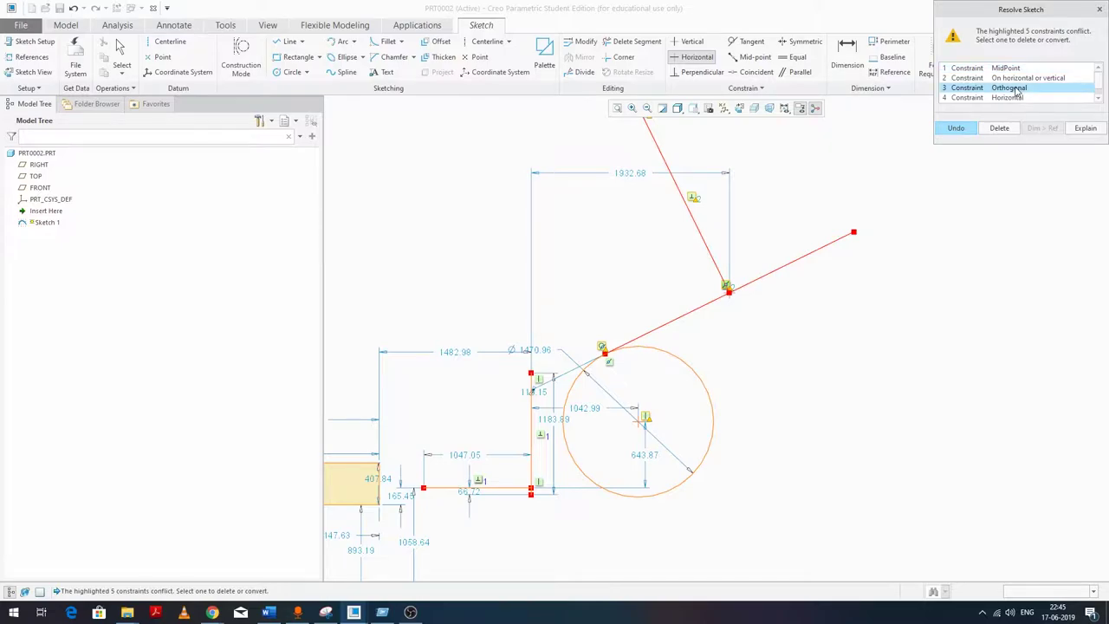
{"action": "left_click", "coordinate": [1014, 97]}
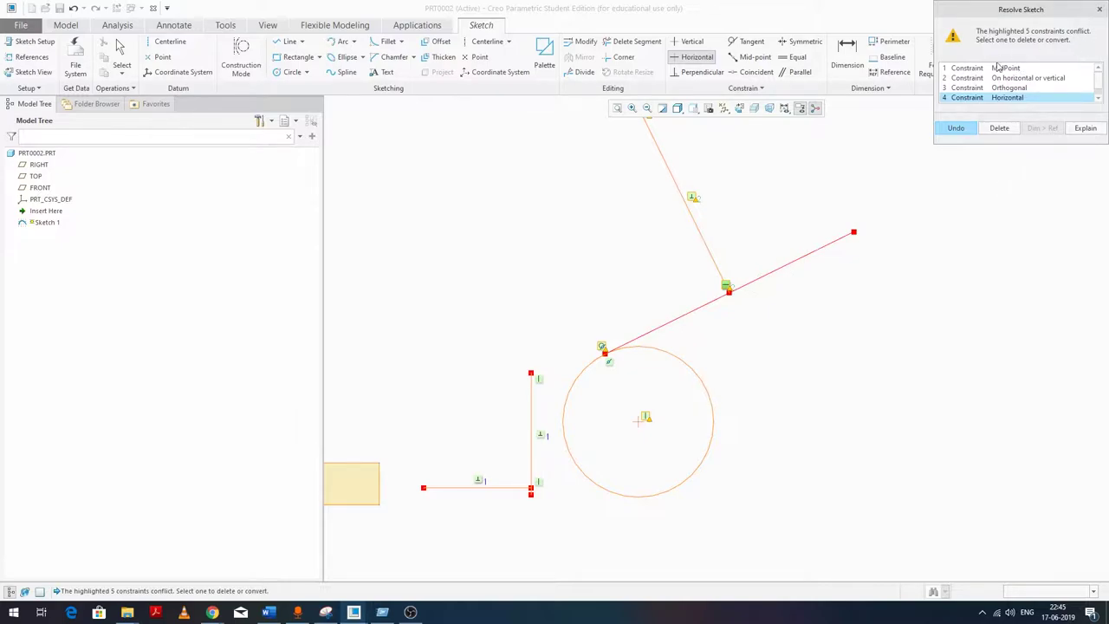
{"action": "scroll", "coordinate": [742, 264], "scroll_direction": "up", "scroll_amount": 1}
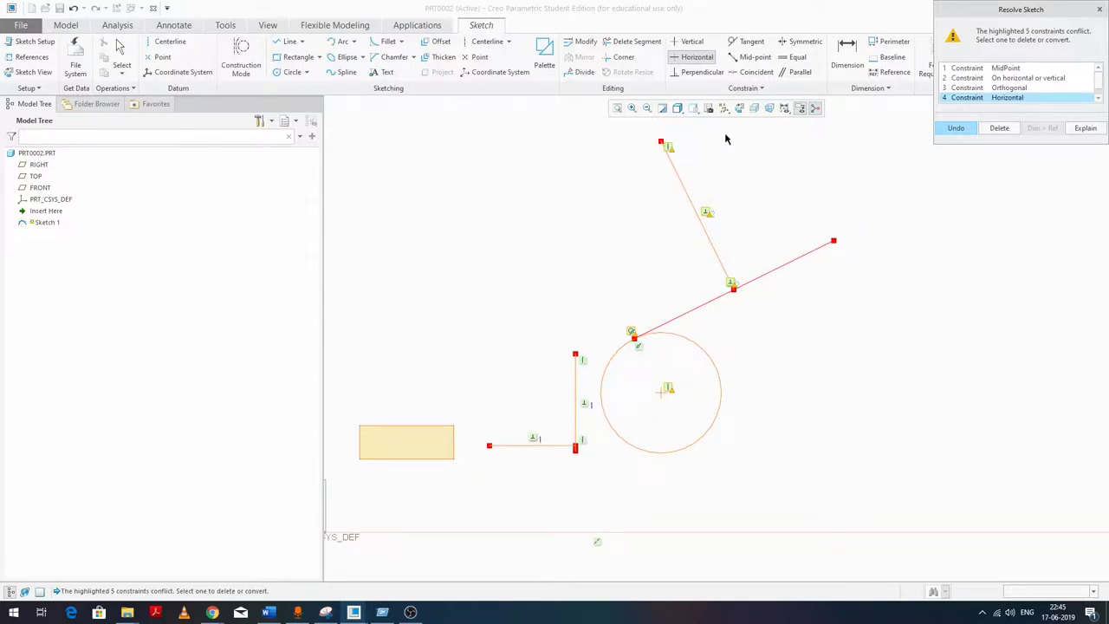
{"action": "left_click", "coordinate": [1011, 88]}
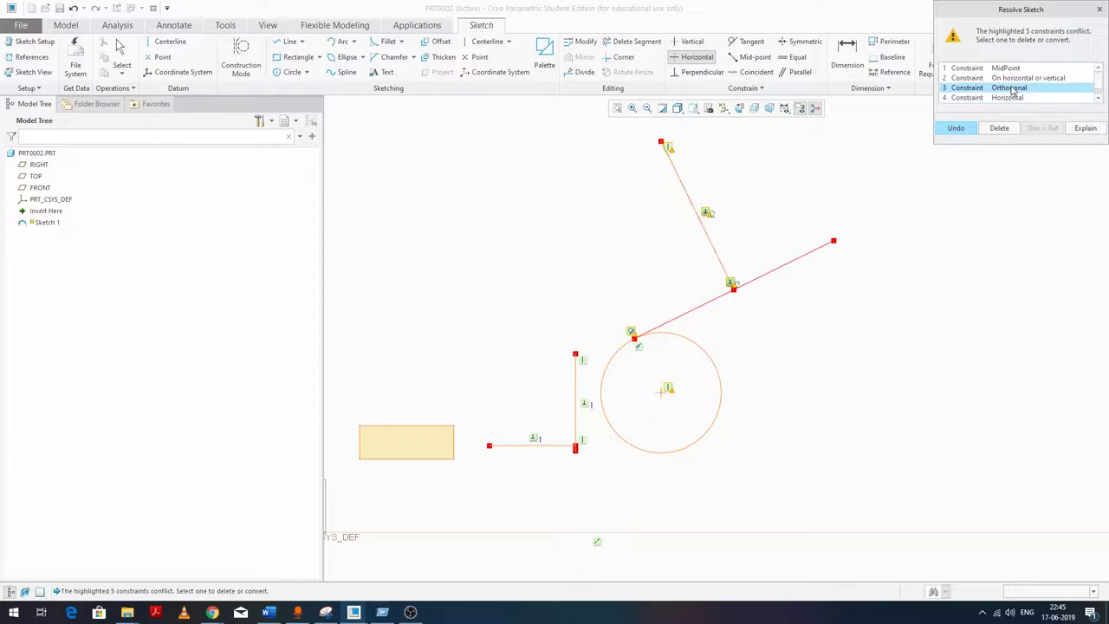
{"action": "left_click", "coordinate": [1022, 98]}
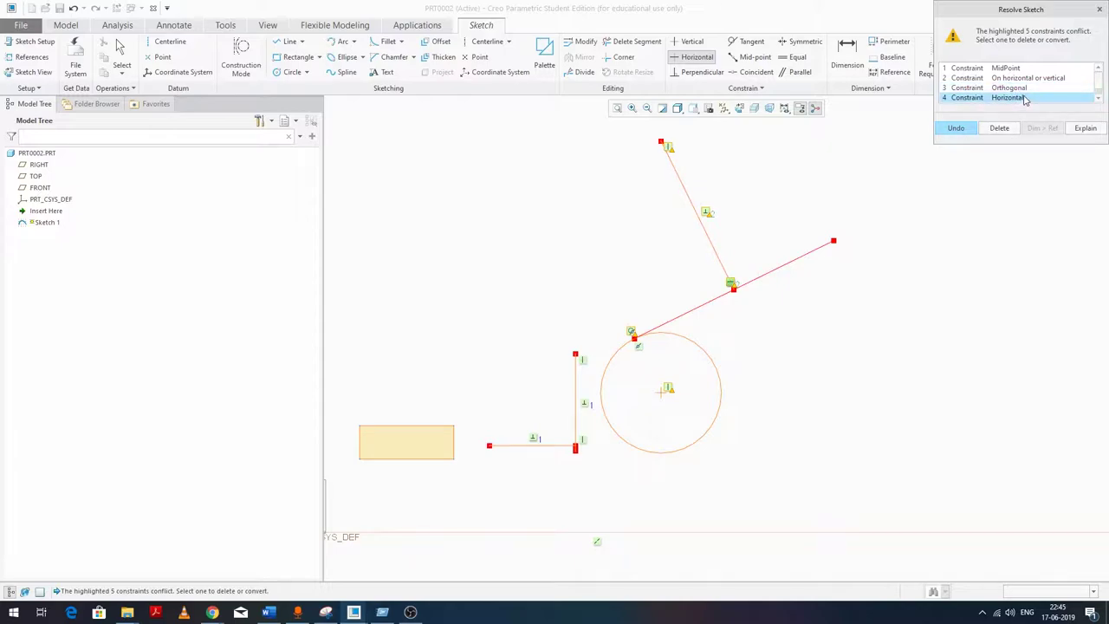
{"action": "left_click", "coordinate": [1098, 95]}
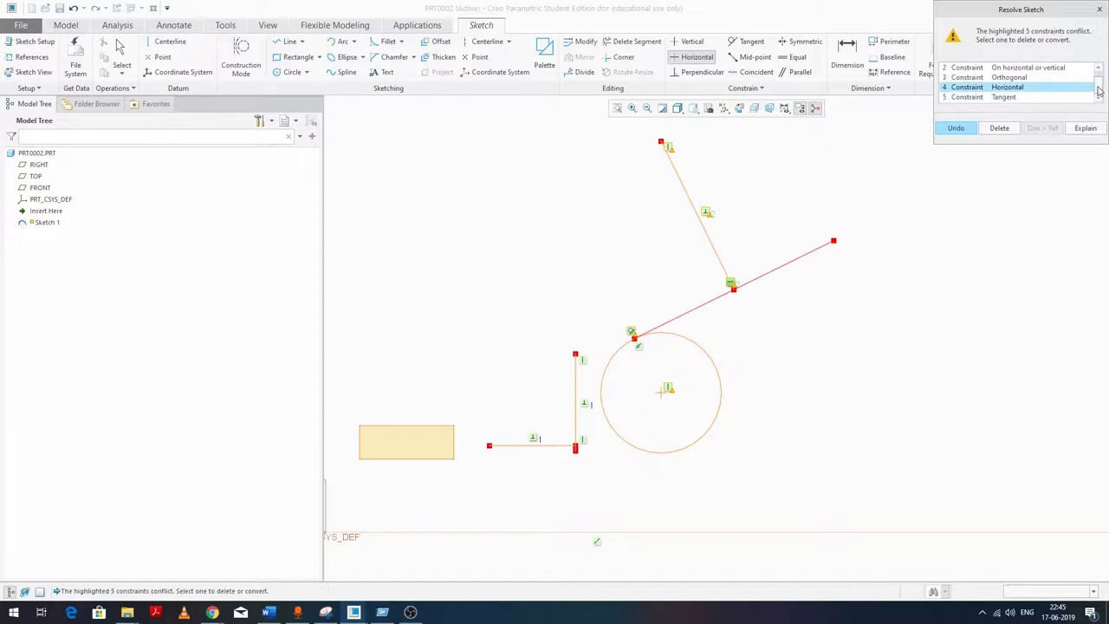
{"action": "left_click", "coordinate": [1003, 98]}
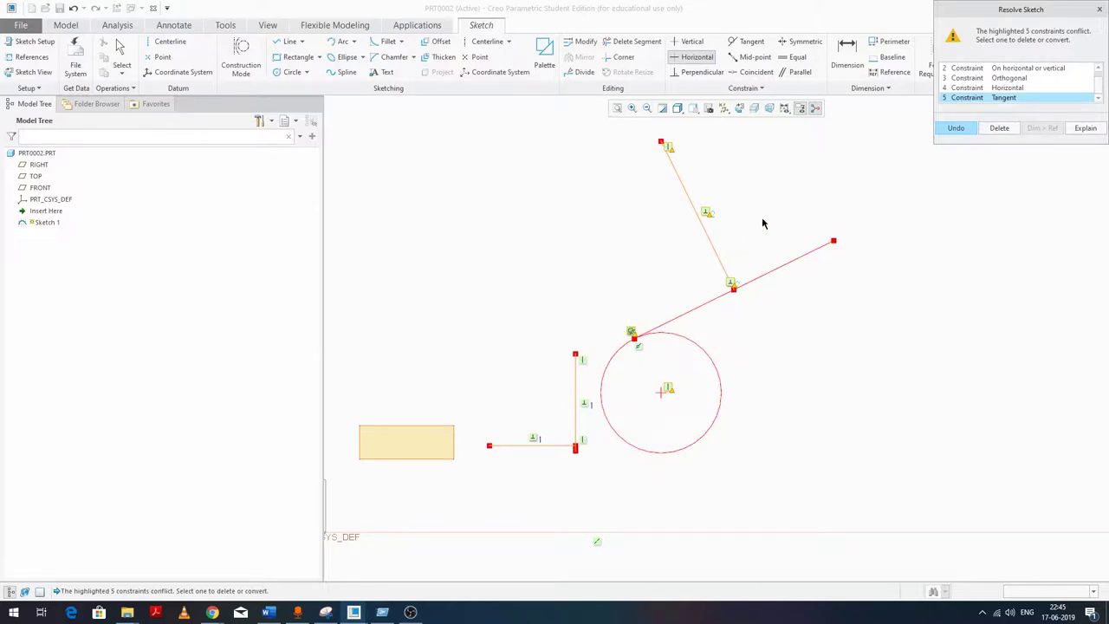
{"action": "left_click", "coordinate": [998, 128]}
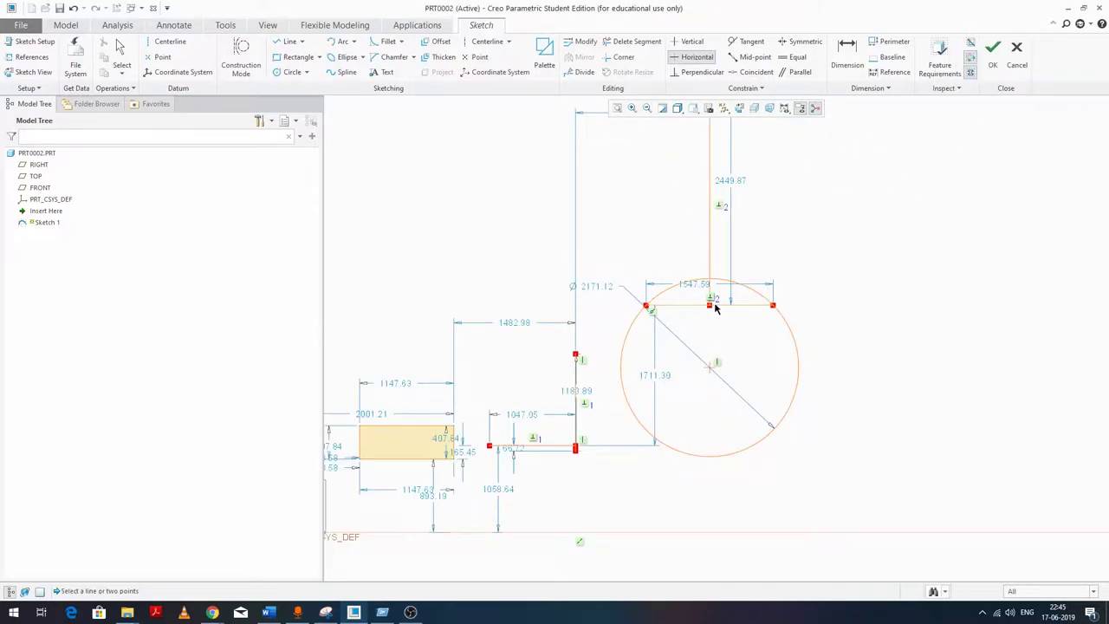
Delete the Point On Entity constraint that holds the horizontal line's left endpoint on the circle.
{"action": "scroll", "coordinate": [715, 305], "scroll_direction": "up", "scroll_amount": 4}
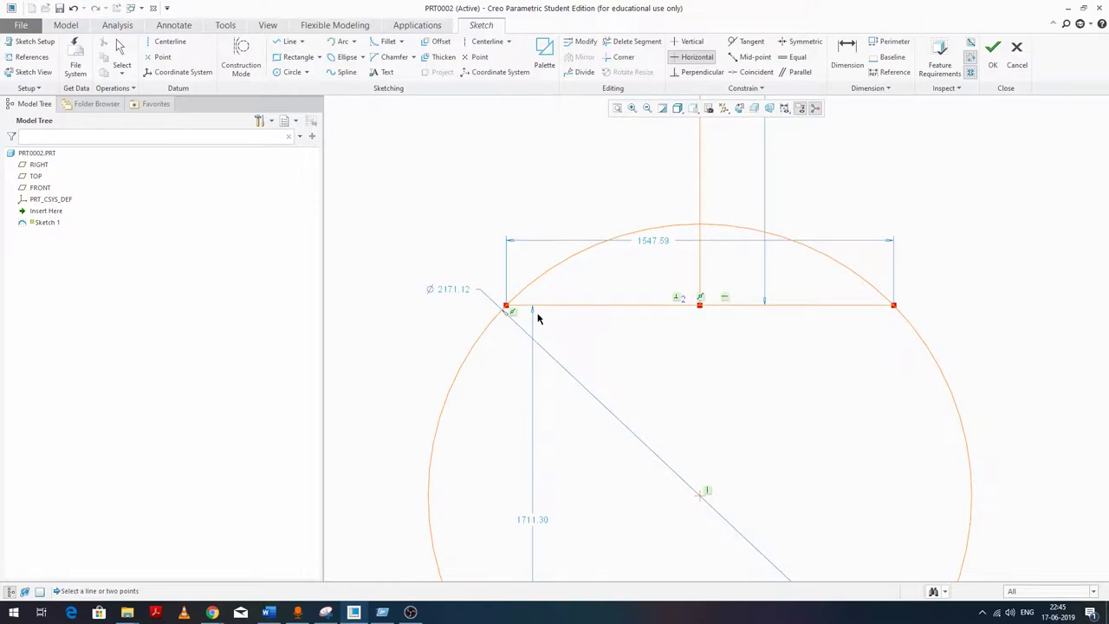
{"action": "key", "text": "Escape"}
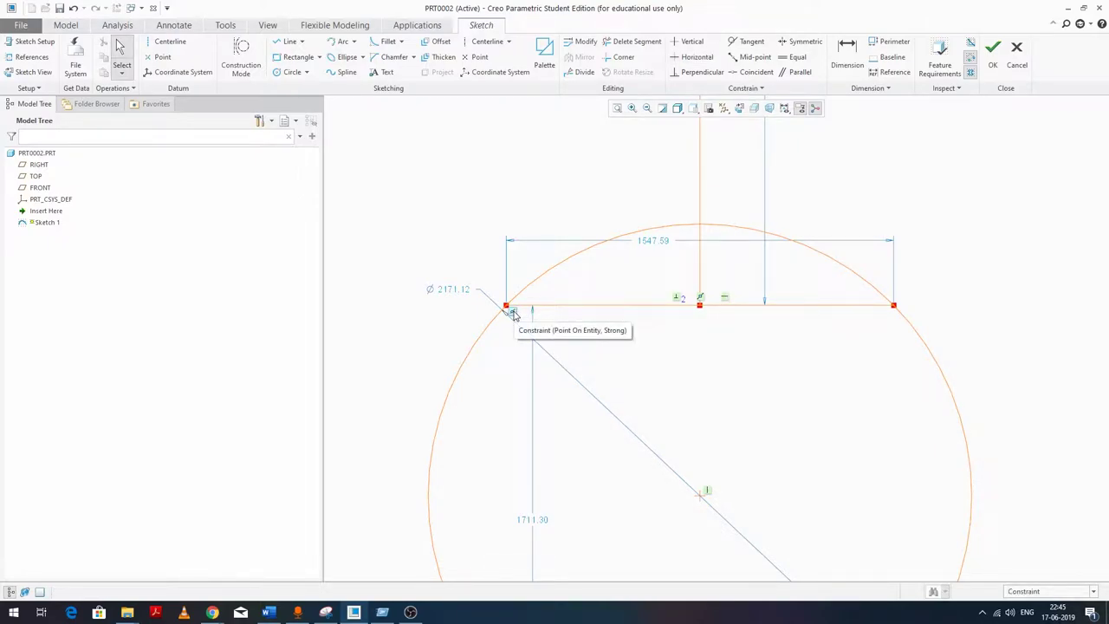
{"action": "left_click", "coordinate": [511, 311]}
{"action": "key", "text": "Delete"}
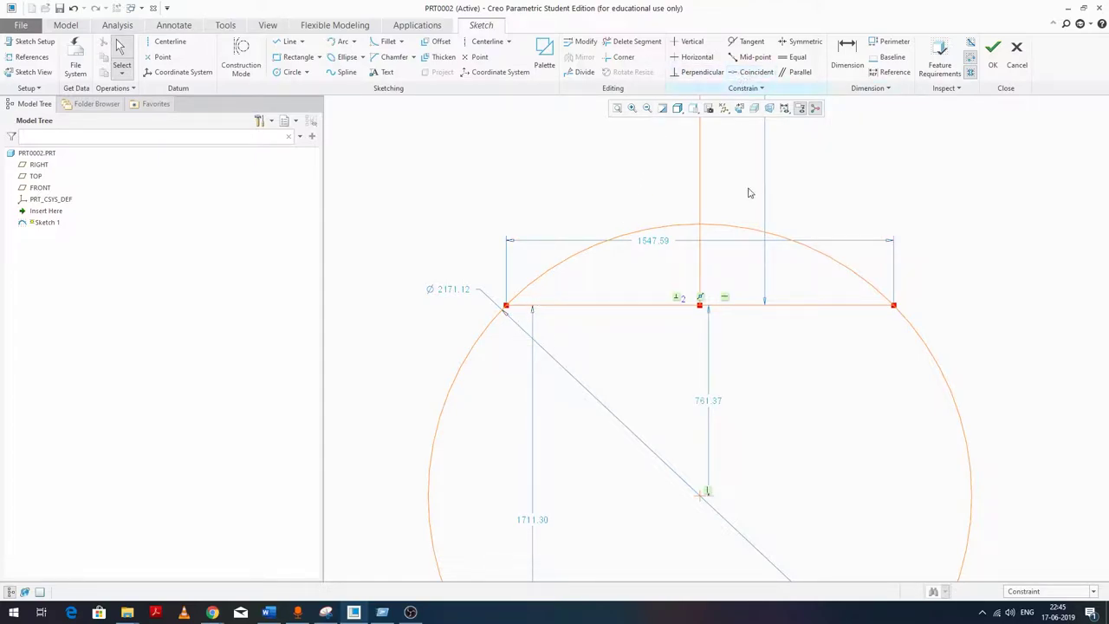
Apply a Tangent constraint between the horizontal line and the circle.
{"action": "left_click", "coordinate": [747, 42]}
{"action": "left_click", "coordinate": [747, 305]}
{"action": "left_click", "coordinate": [729, 228]}
{"action": "middle_click", "coordinate": [748, 240]}
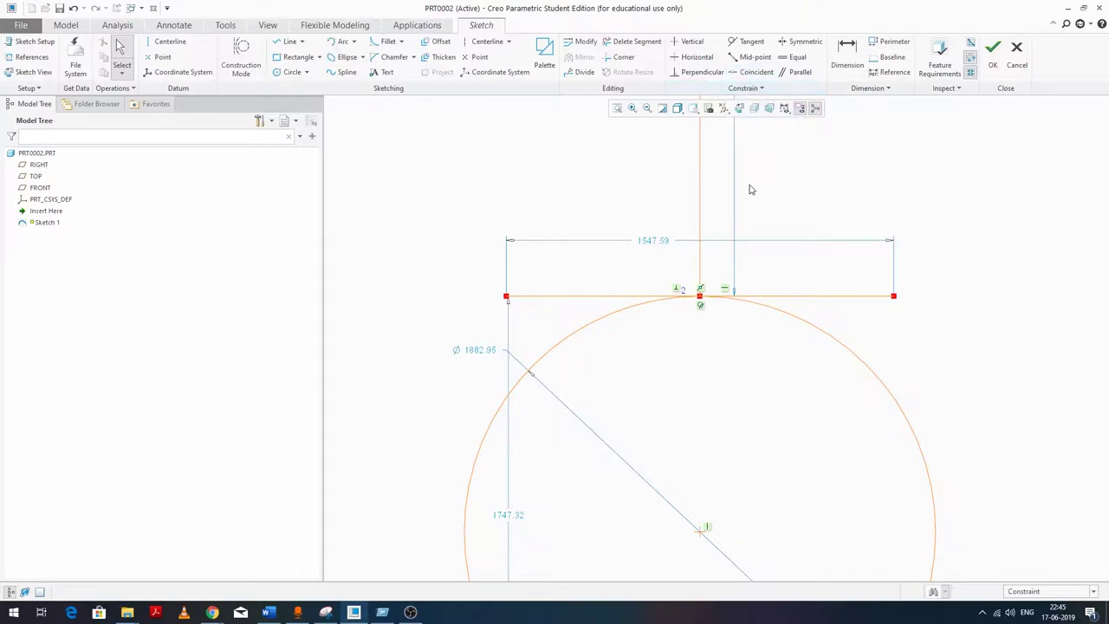
{"action": "scroll", "coordinate": [598, 292], "scroll_direction": "down", "scroll_amount": 5}
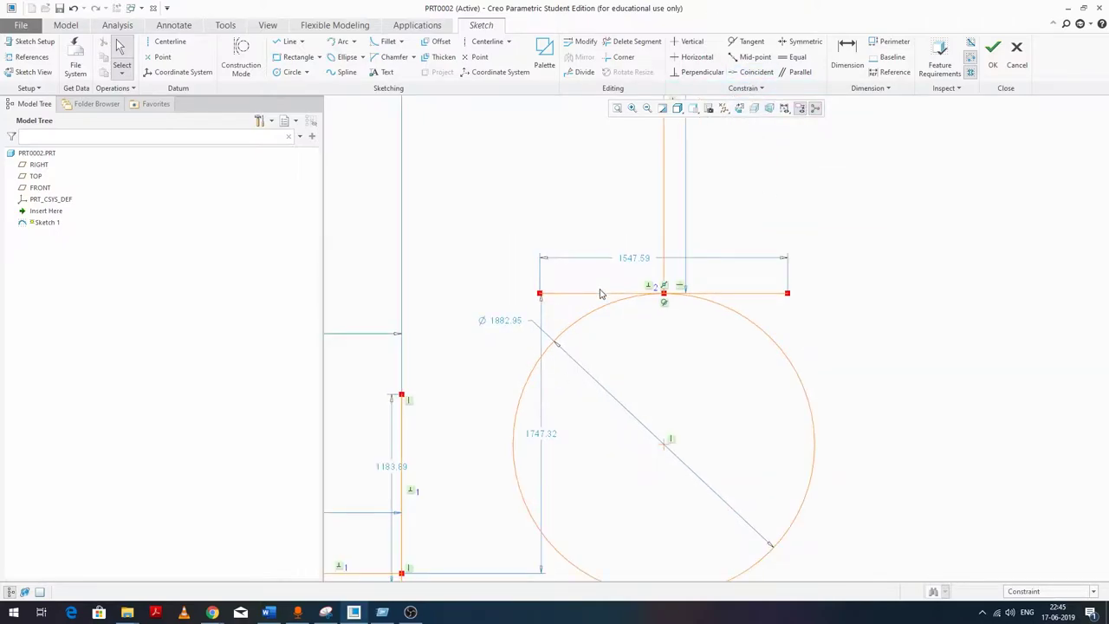
{"action": "scroll", "coordinate": [619, 303], "scroll_direction": "up", "scroll_amount": 2}
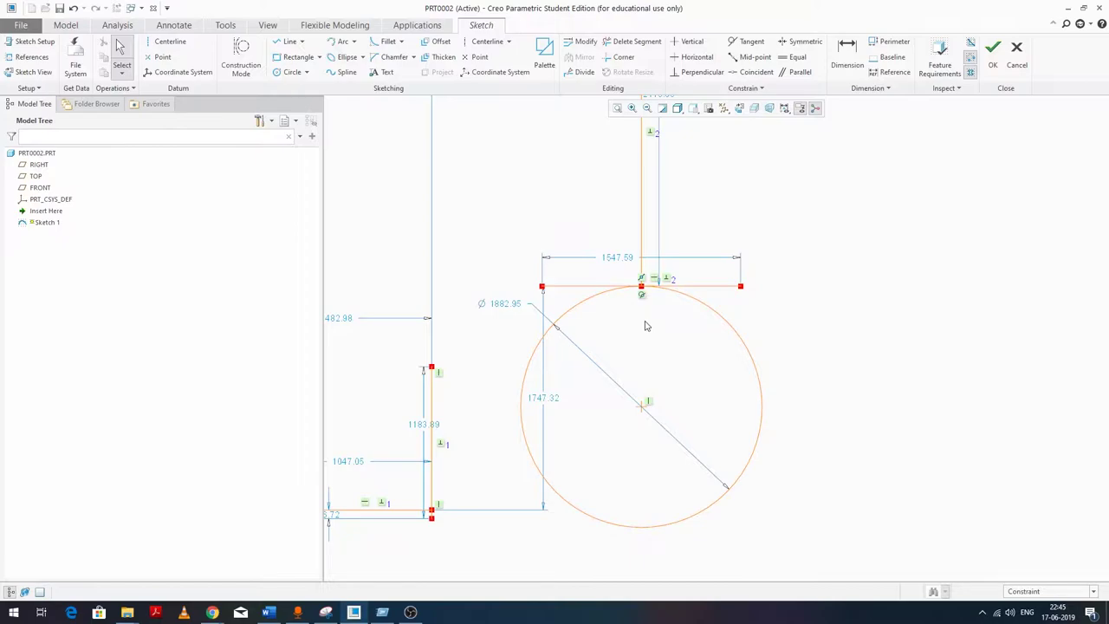
Select the constraints around the circle and its neighbouring lines together and delete them.
{"action": "scroll", "coordinate": [646, 328], "scroll_direction": "down", "scroll_amount": 3}
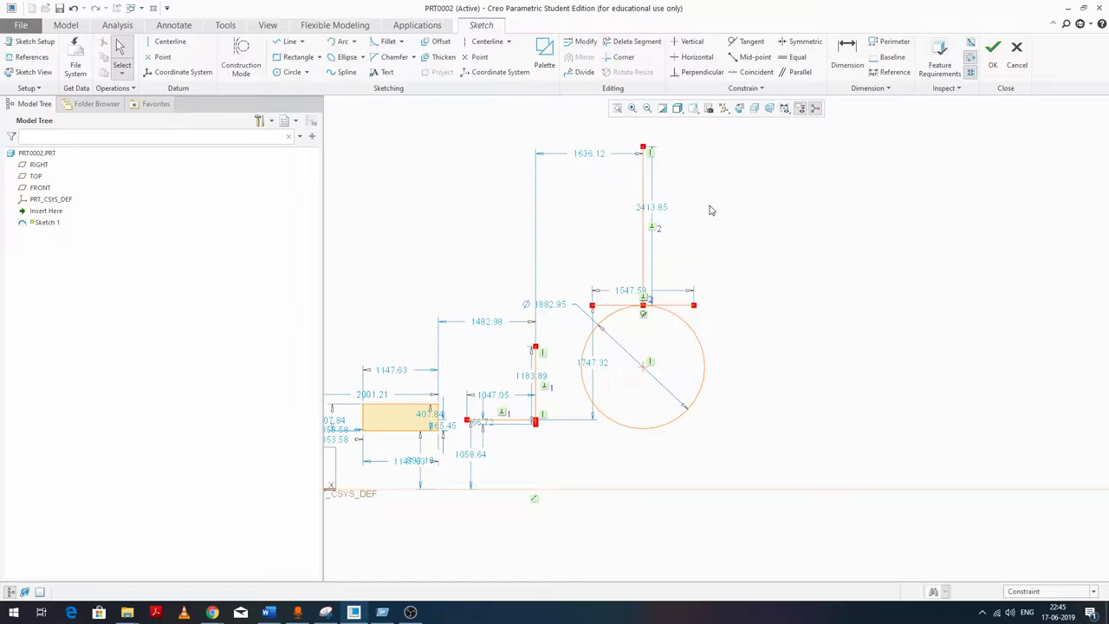
{"action": "scroll", "coordinate": [672, 258], "scroll_direction": "down", "scroll_amount": 2}
{"action": "scroll", "coordinate": [791, 292], "scroll_direction": "up", "scroll_amount": 2}
{"action": "scroll", "coordinate": [668, 276], "scroll_direction": "down", "scroll_amount": 3}
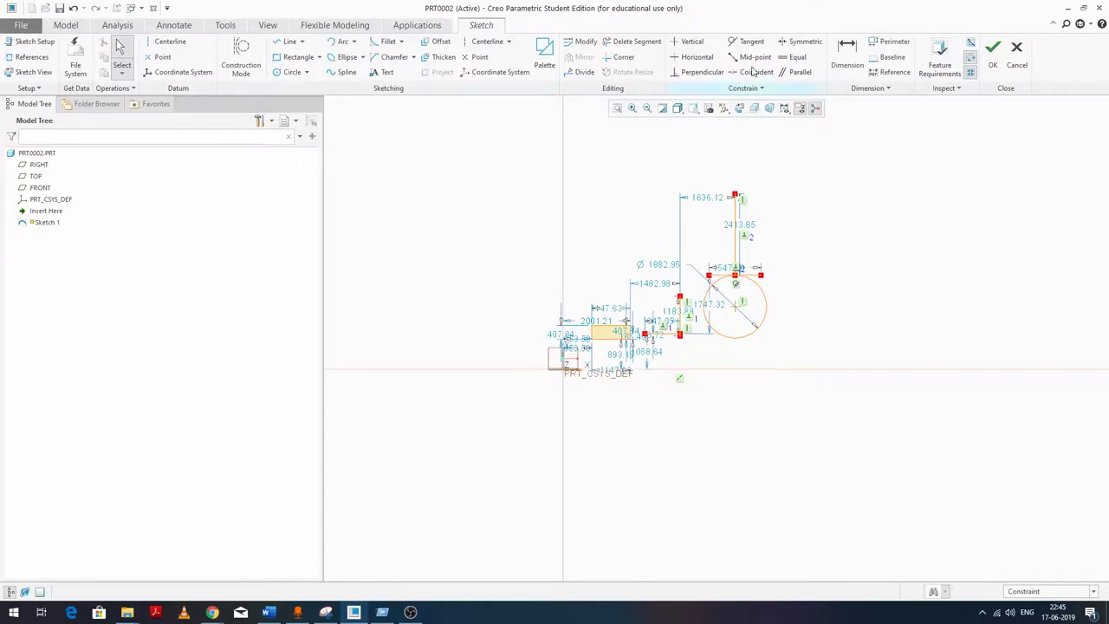
{"action": "left_click_drag", "start_coordinate": [814, 343], "coordinate": [583, 178]}
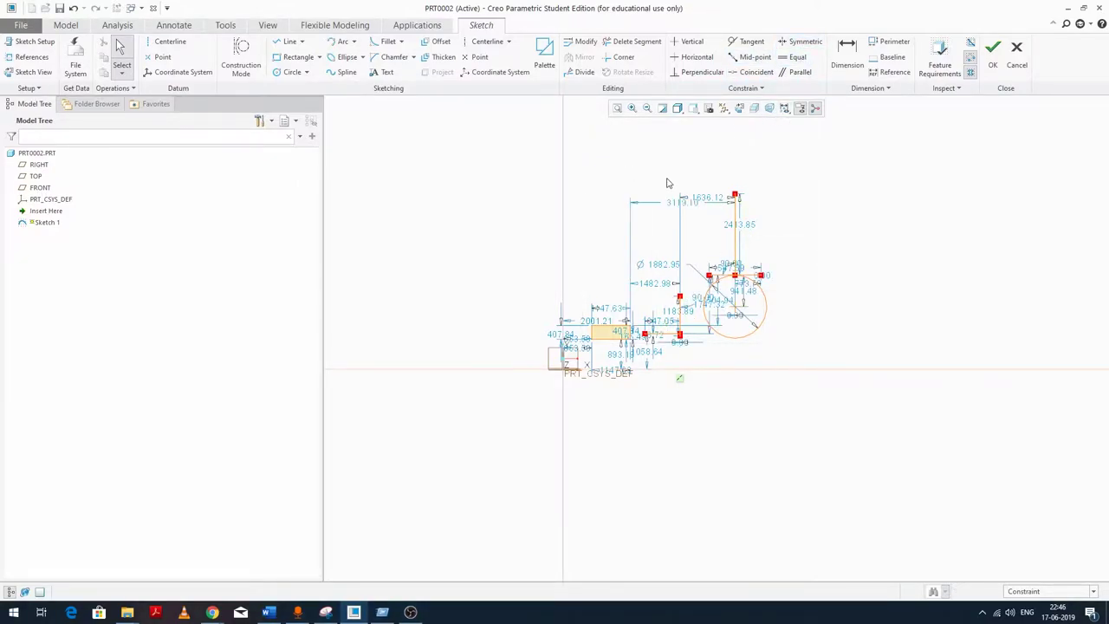
{"action": "mouse_move", "coordinate": [845, 346]}
{"action": "left_mouse_down"}
{"action": "mouse_move", "coordinate": [736, 201]}
{"action": "mouse_move", "coordinate": [586, 165]}
{"action": "mouse_move", "coordinate": [595, 156]}
{"action": "mouse_move", "coordinate": [809, 300]}
{"action": "mouse_move", "coordinate": [824, 355]}
{"action": "left_mouse_up"}
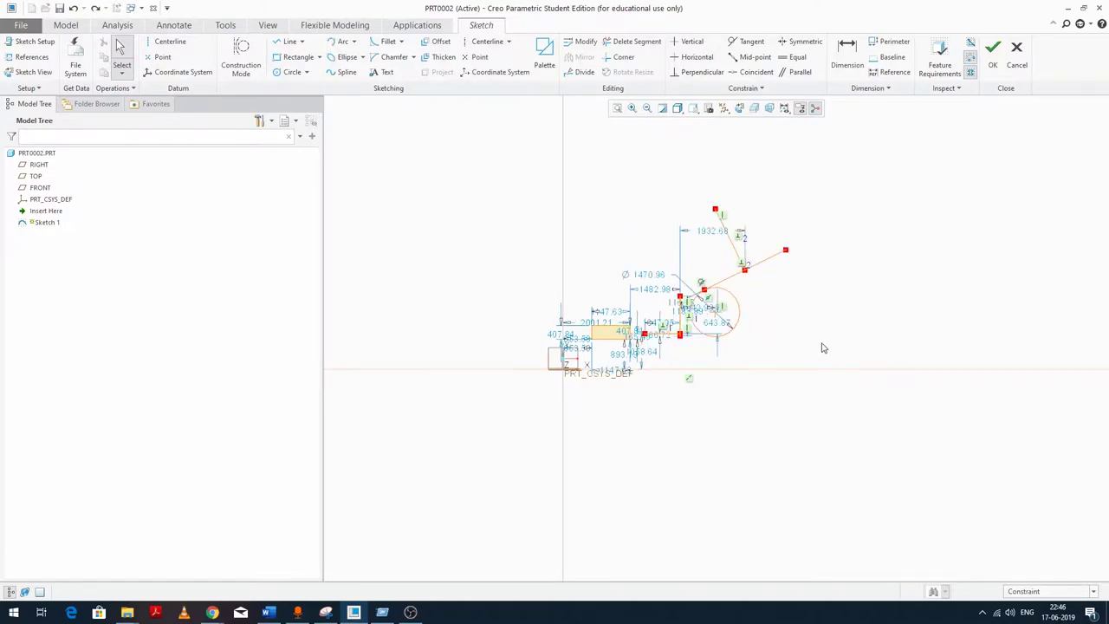
Undo all the earlier sketch operations until the sketch is empty of geometry.
{"action": "key", "text": "ctrl+z"}
{"action": "key", "text": "ctrl+z"}
{"action": "key", "text": "ctrl+z"}
{"action": "key", "text": "ctrl+z"}
{"action": "key", "text": "ctrl+z"}
{"action": "key", "text": "ctrl+z"}
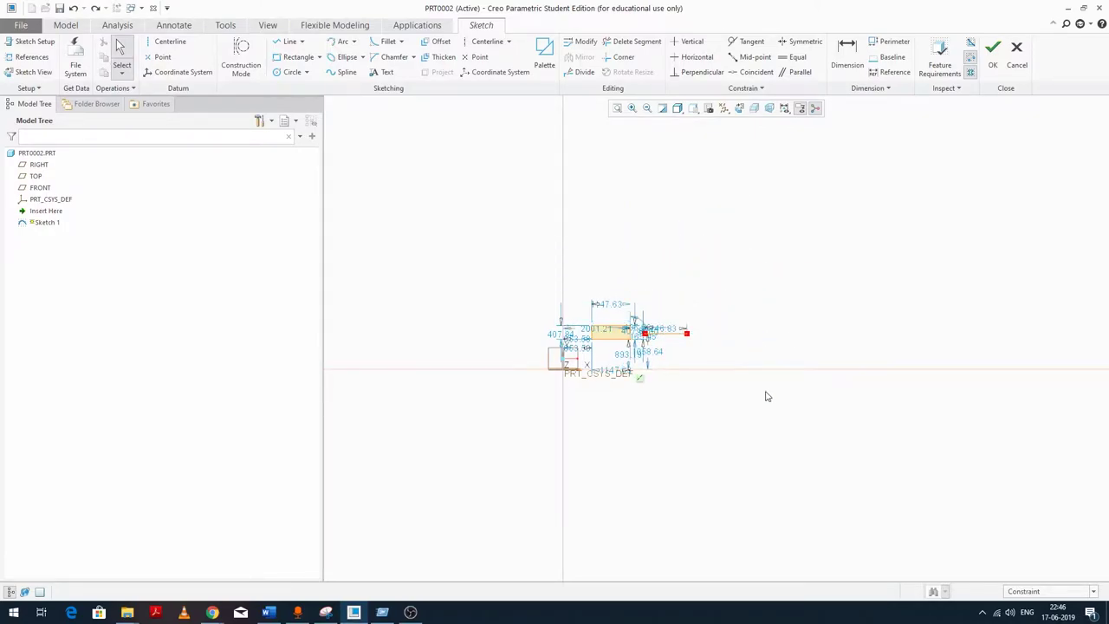
{"action": "key", "text": "ctrl+z"}
{"action": "key", "text": "ctrl+z"}
{"action": "key", "text": "ctrl+z"}
{"action": "key", "text": "ctrl+z"}
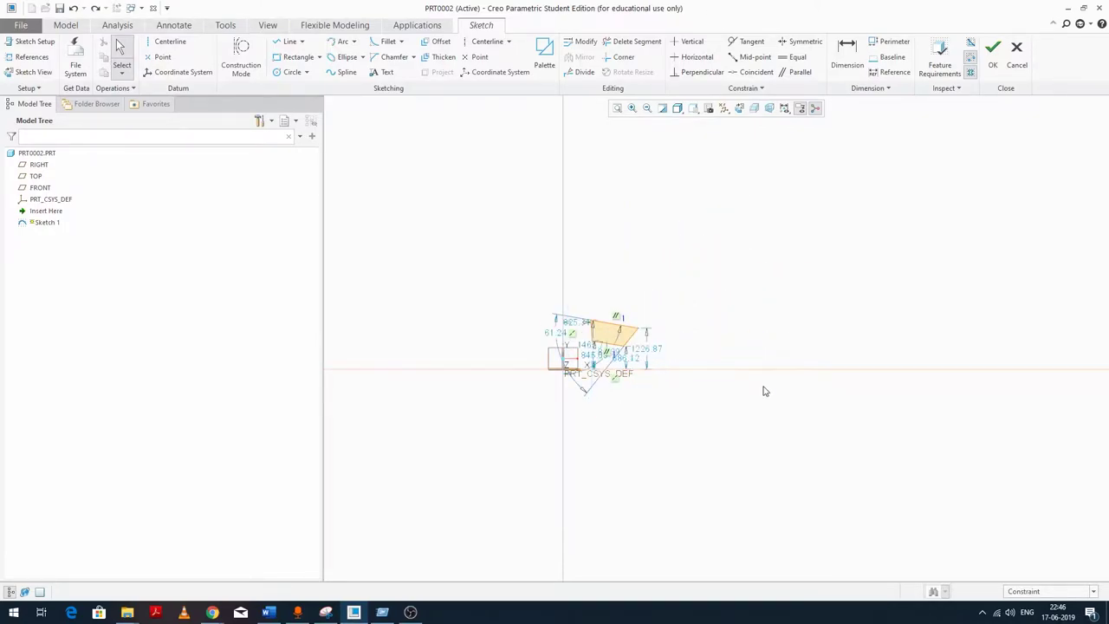
{"action": "key", "text": "ctrl+y"}
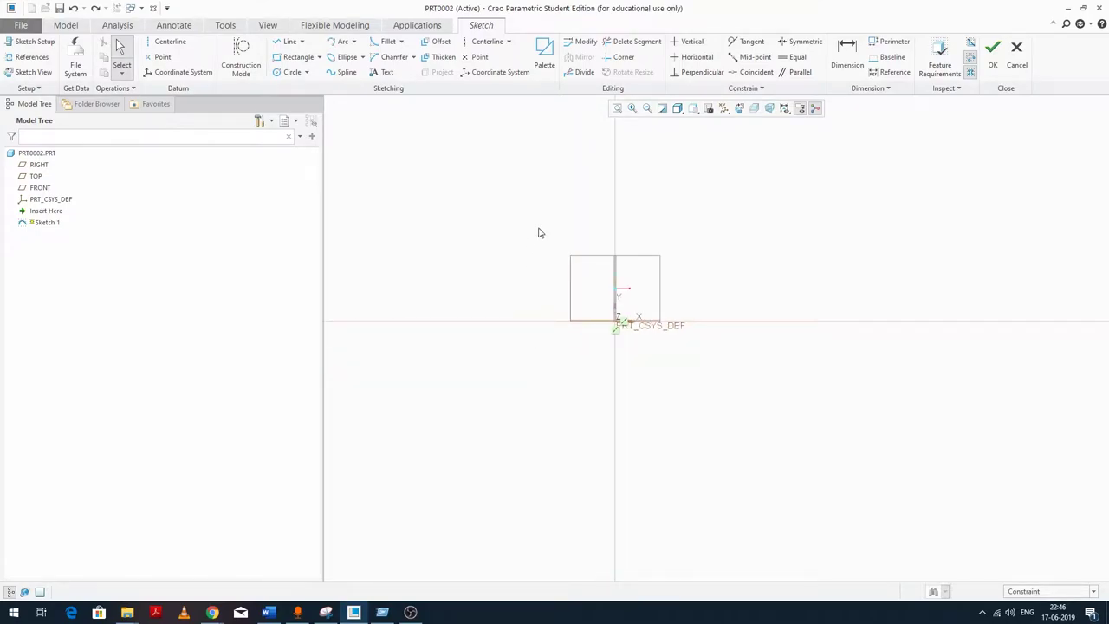
{"action": "key", "text": "ctrl+y"}
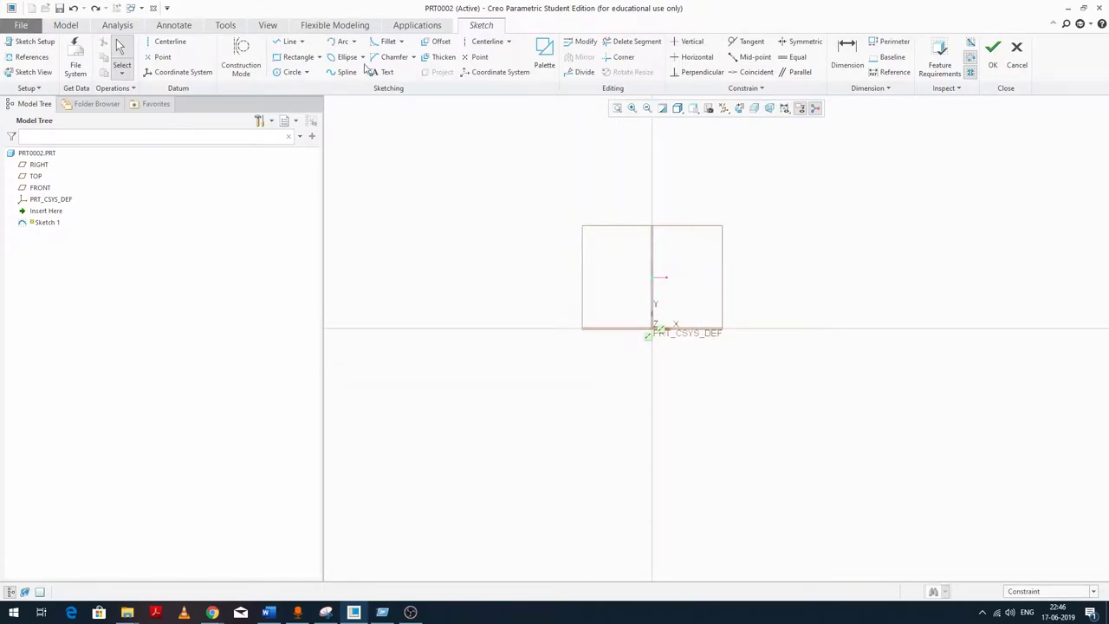
Sketch a slanted line beside the vertical reference, with its ends about 911 and 442 from that reference.
{"action": "left_click", "coordinate": [290, 43]}
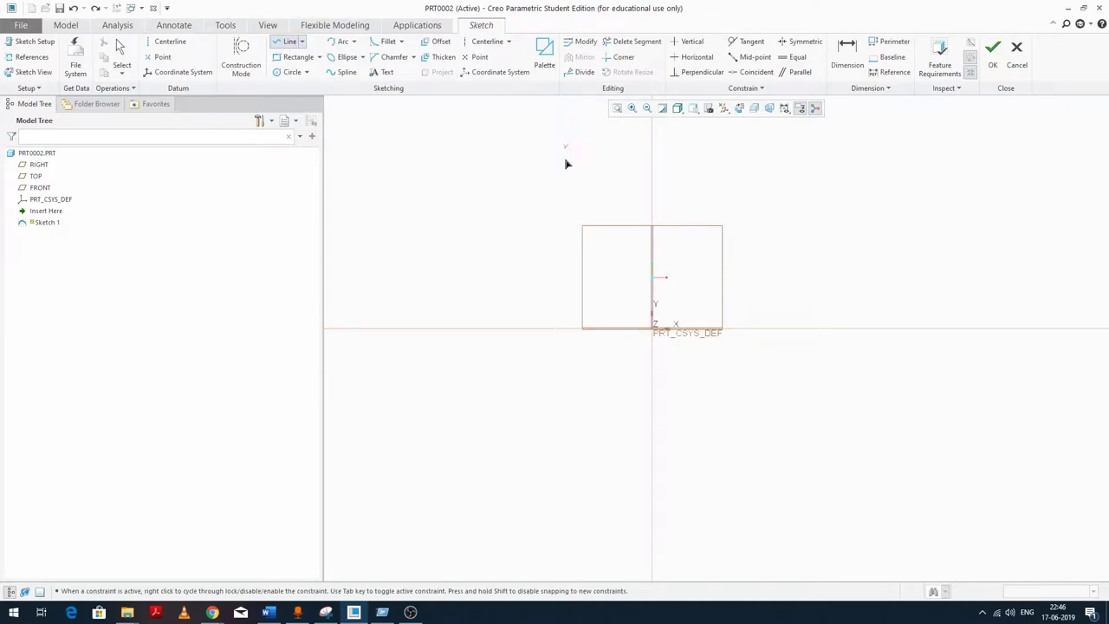
{"action": "left_click", "coordinate": [506, 219]}
{"action": "middle_click", "coordinate": [501, 244]}
{"action": "middle_click", "coordinate": [507, 228]}
{"action": "left_click", "coordinate": [688, 162]}
Set the selection filter to All Sketcher and move the line's upper endpoint across the vertical reference, about 942 beyond it.
{"action": "left_click_drag", "start_coordinate": [583, 152], "coordinate": [759, 203]}
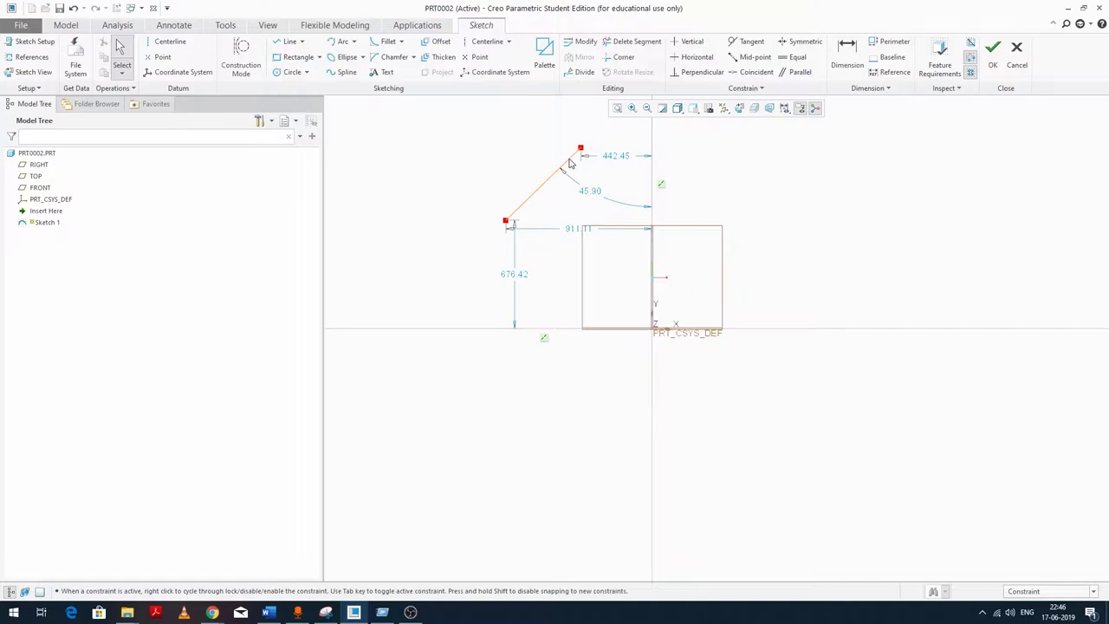
{"action": "scroll", "coordinate": [1038, 591], "scroll_direction": "up", "scroll_amount": 1}
{"action": "left_click", "coordinate": [1044, 590]}
{"action": "left_click", "coordinate": [1052, 554]}
{"action": "left_click_drag", "start_coordinate": [582, 152], "coordinate": [802, 192]}
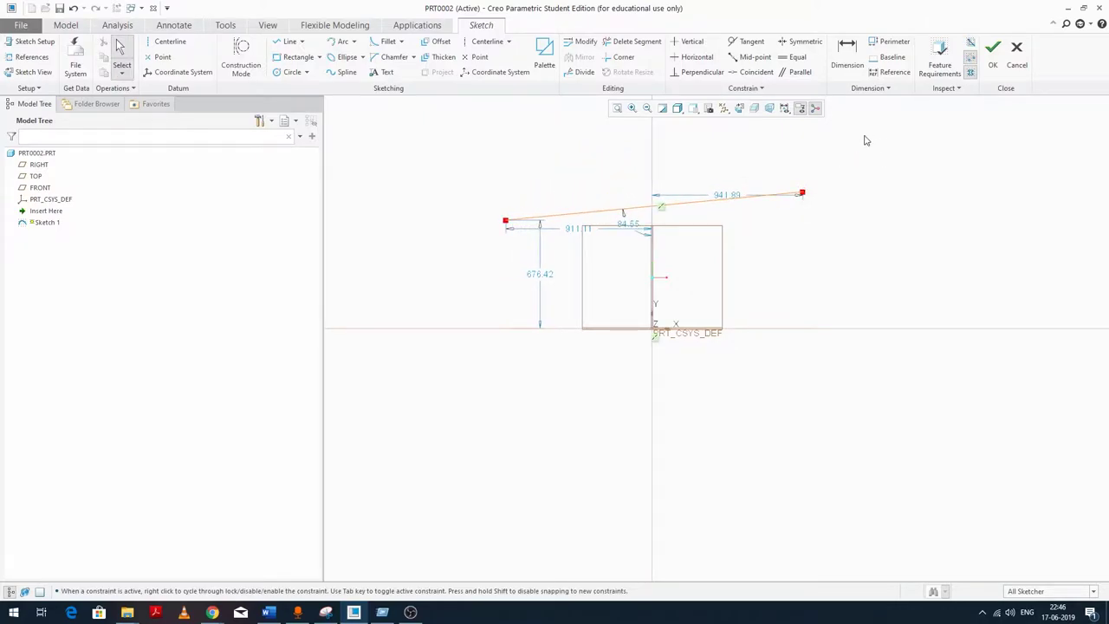
Add a vertical centerline along the vertical reference through the origin.
{"action": "left_click", "coordinate": [478, 45]}
{"action": "middle_click", "coordinate": [683, 270]}
{"action": "left_click", "coordinate": [483, 48]}
{"action": "left_click", "coordinate": [656, 163]}
{"action": "left_click", "coordinate": [653, 321]}
{"action": "middle_click", "coordinate": [654, 321]}
{"action": "middle_click", "coordinate": [795, 247]}
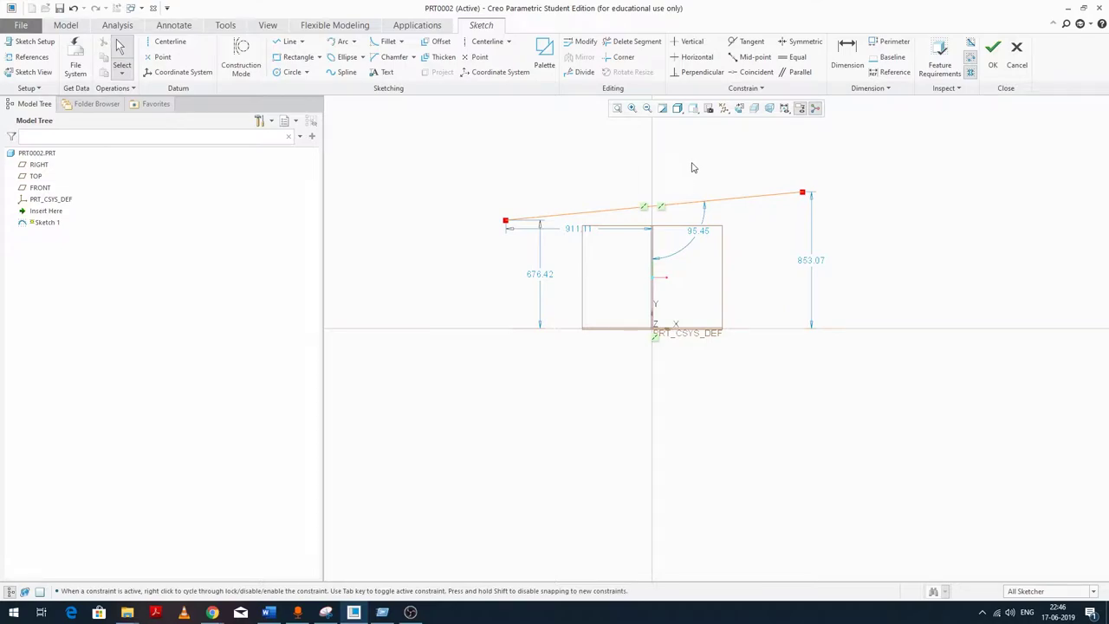
Apply a Symmetric constraint to the line's two endpoints about the vertical centerline.
{"action": "left_click", "coordinate": [795, 44]}
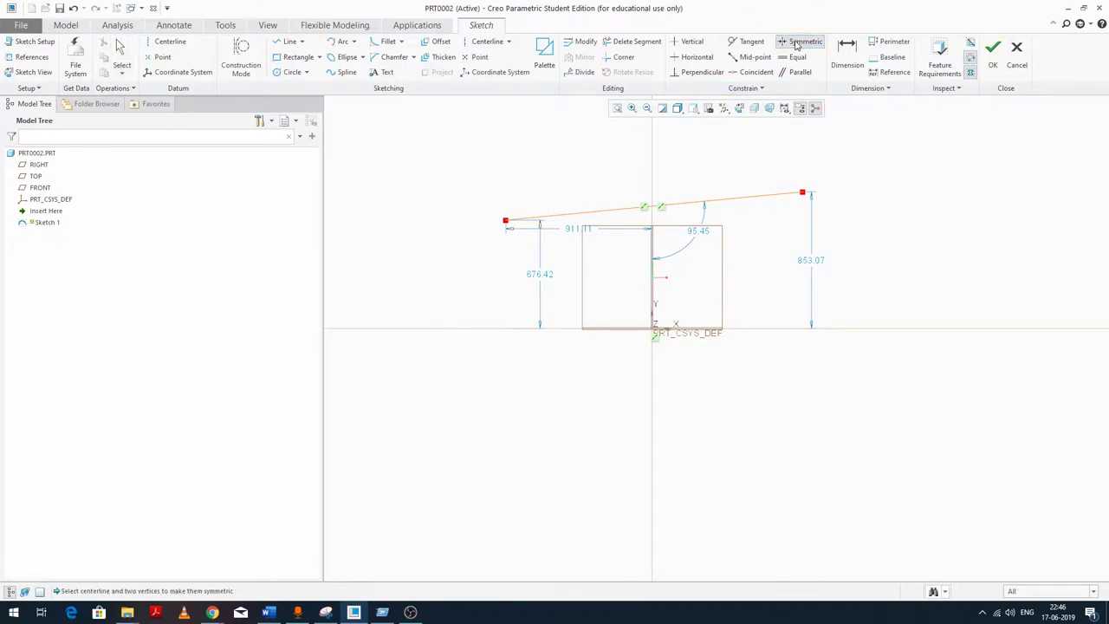
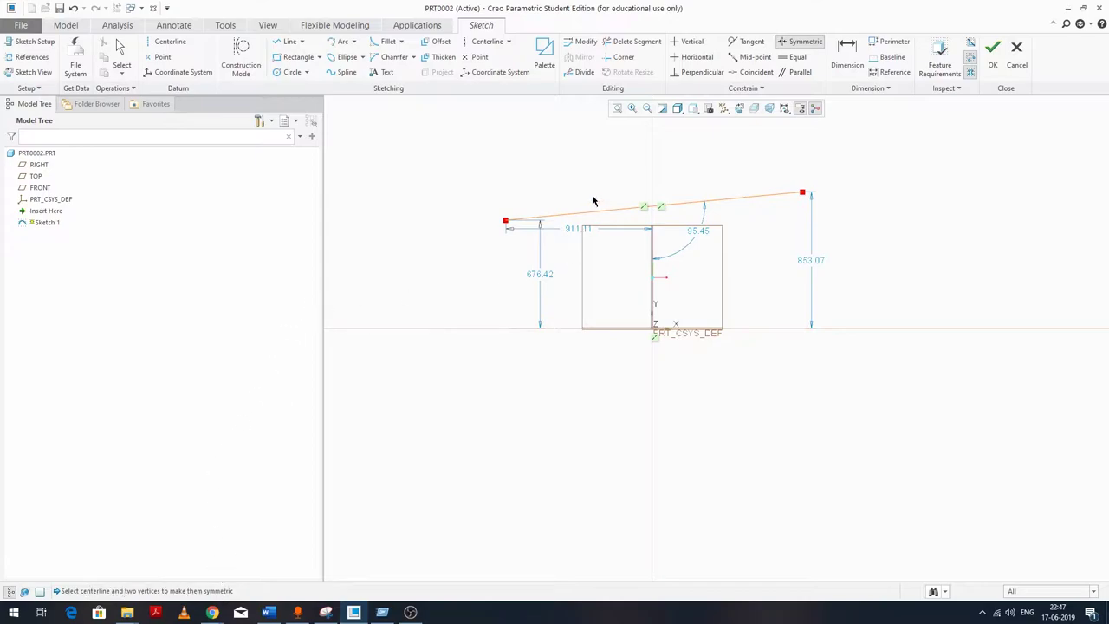
{"action": "left_click", "coordinate": [804, 192]}
{"action": "left_click", "coordinate": [506, 221]}
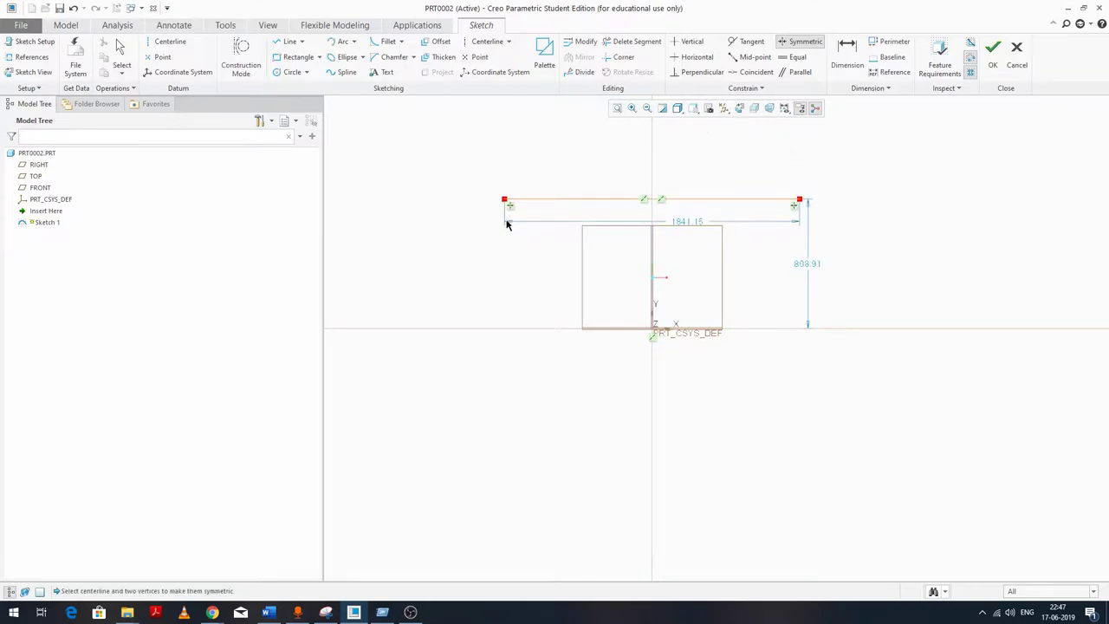
{"action": "middle_click", "coordinate": [545, 168]}
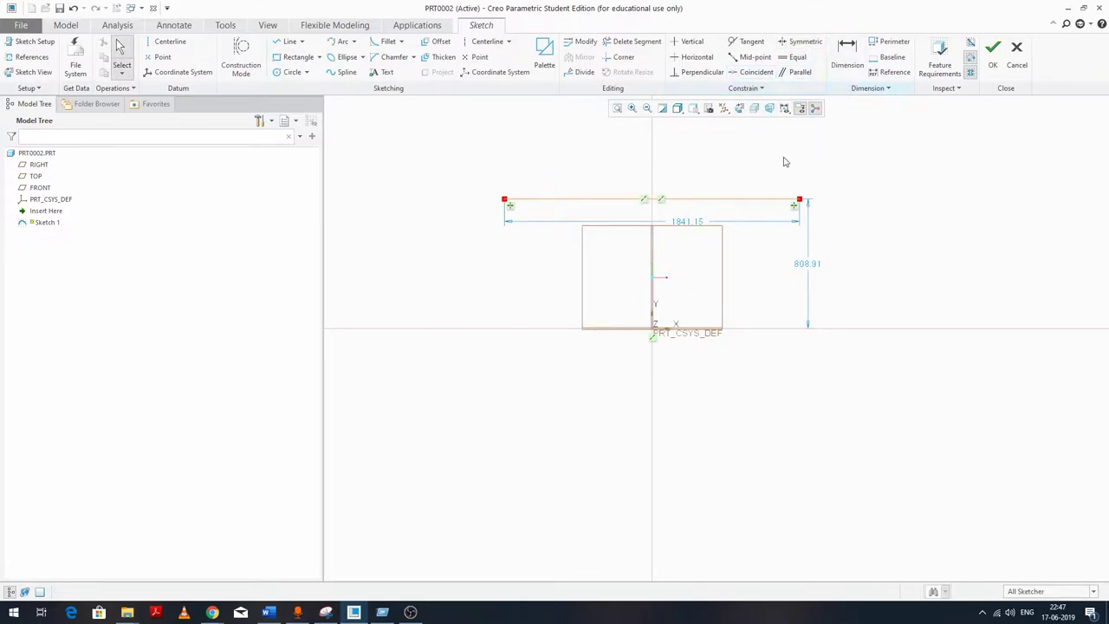
Sketch an irregular closed triangle above the symmetric line, with its apex about 293 to the right of the centerline.
{"action": "scroll", "coordinate": [566, 383], "scroll_direction": "up", "scroll_amount": 4}
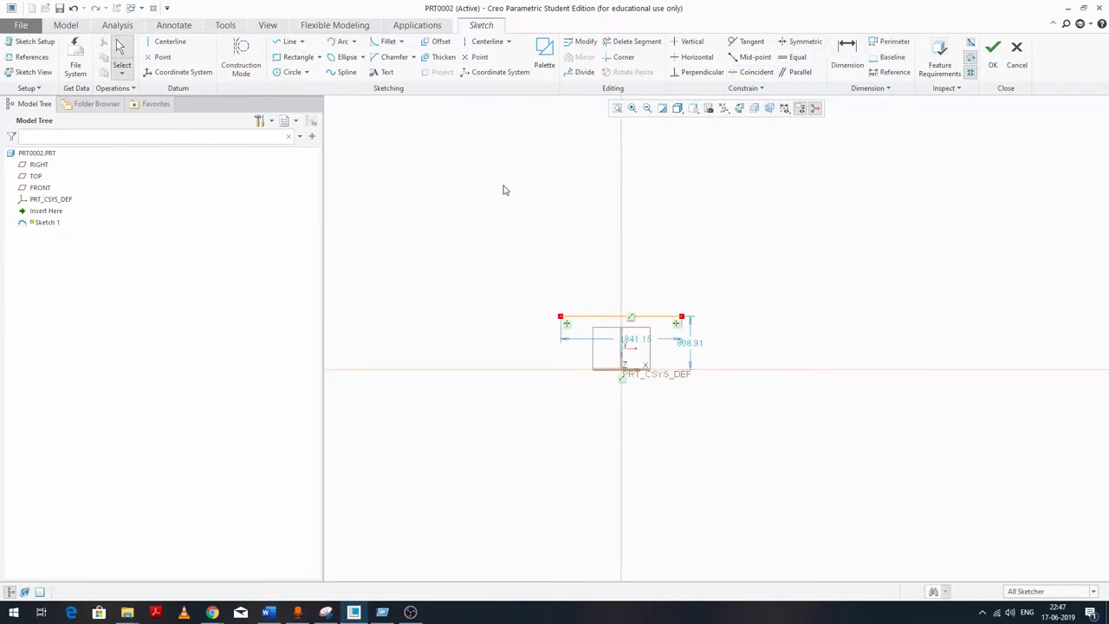
{"action": "left_click", "coordinate": [290, 40]}
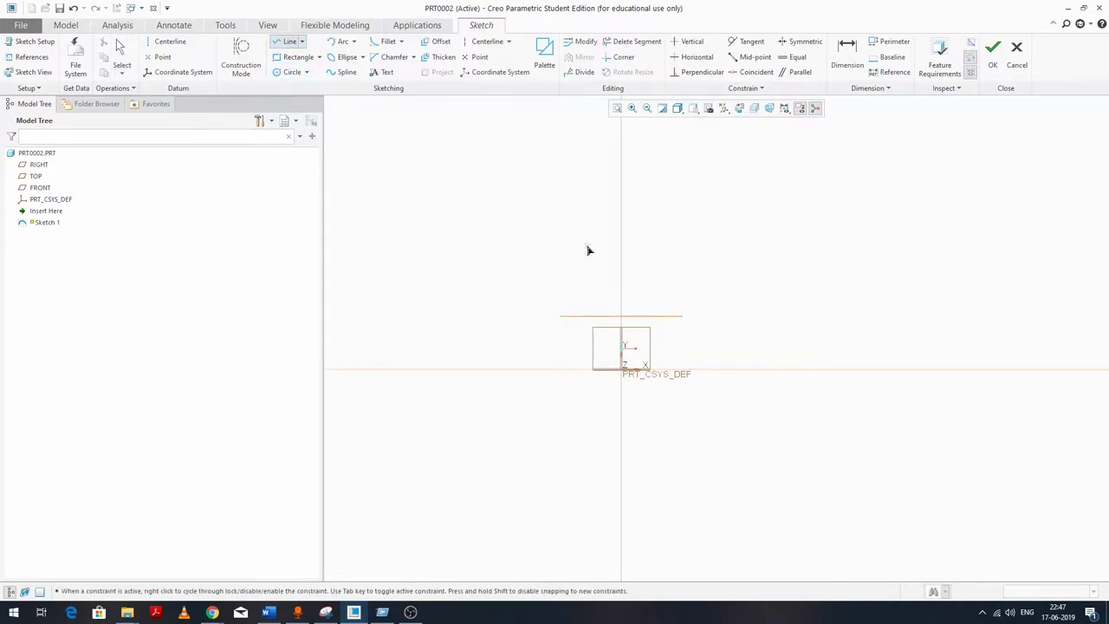
{"action": "scroll", "coordinate": [586, 252], "scroll_direction": "down", "scroll_amount": 3}
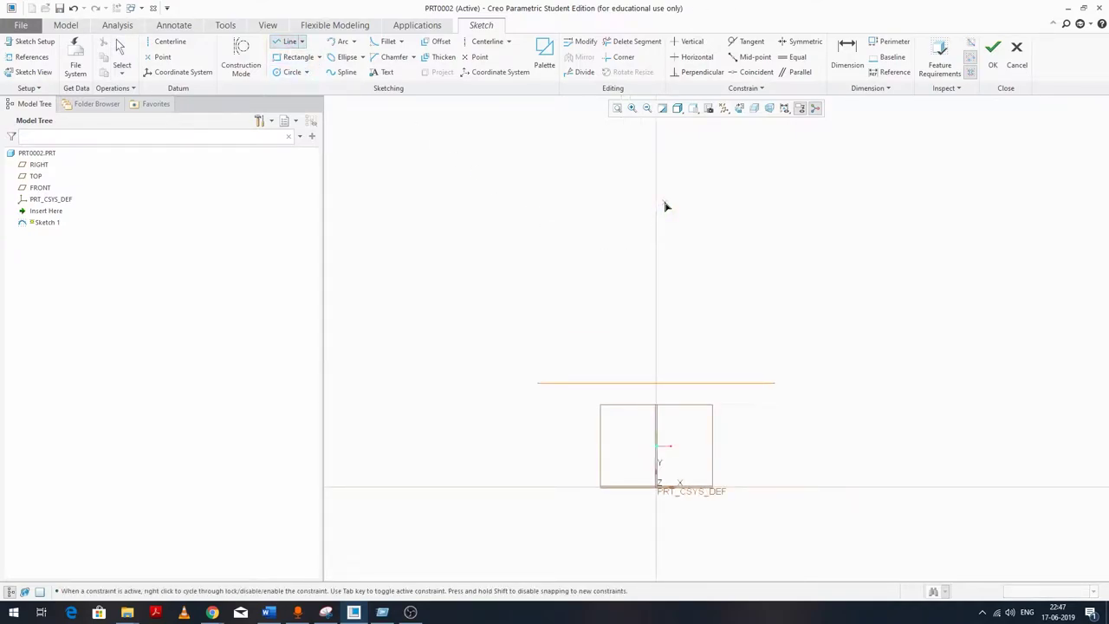
{"action": "left_click", "coordinate": [693, 192]}
{"action": "left_click", "coordinate": [554, 302]}
{"action": "left_click", "coordinate": [762, 294]}
{"action": "left_click", "coordinate": [694, 192]}
{"action": "middle_click", "coordinate": [762, 183]}
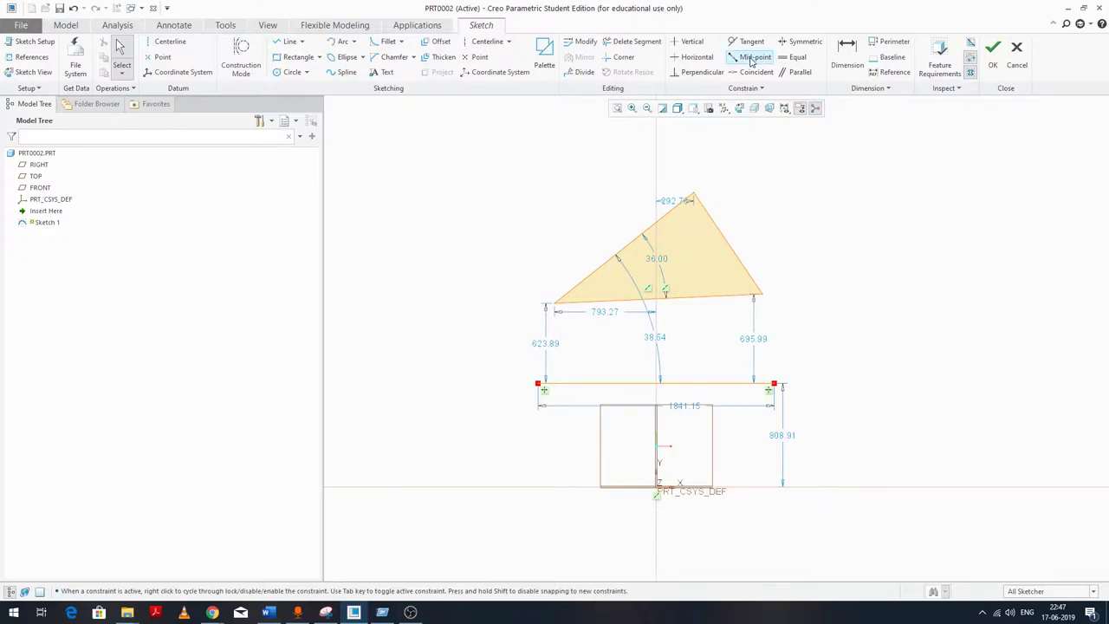
Make the triangle's two base vertices symmetric about the vertical centerline.
{"action": "left_click", "coordinate": [801, 41]}
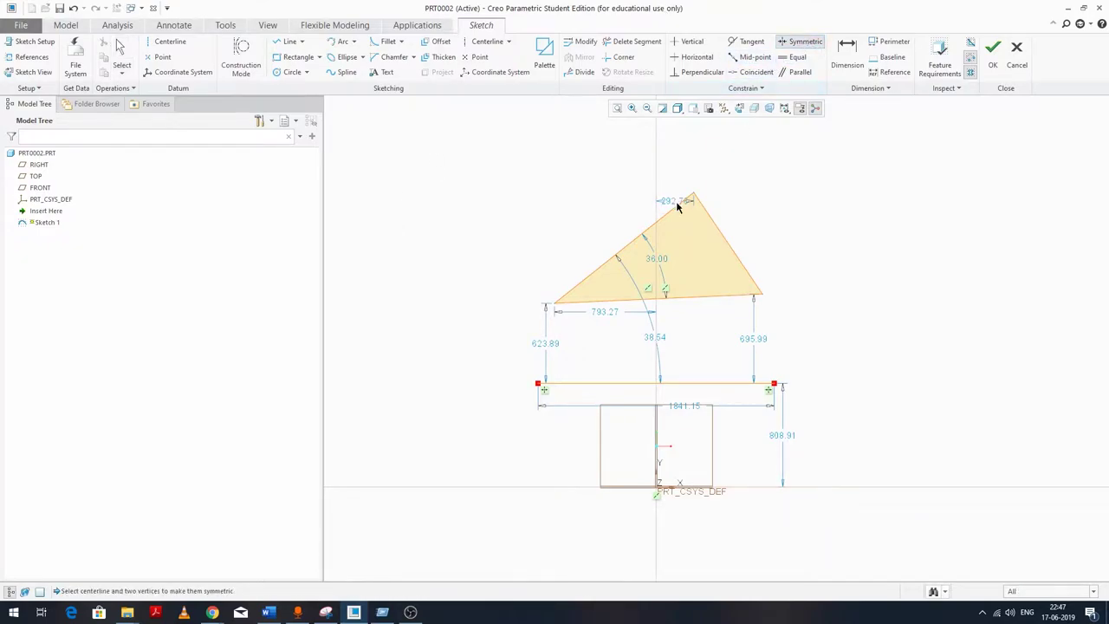
{"action": "left_click", "coordinate": [761, 295]}
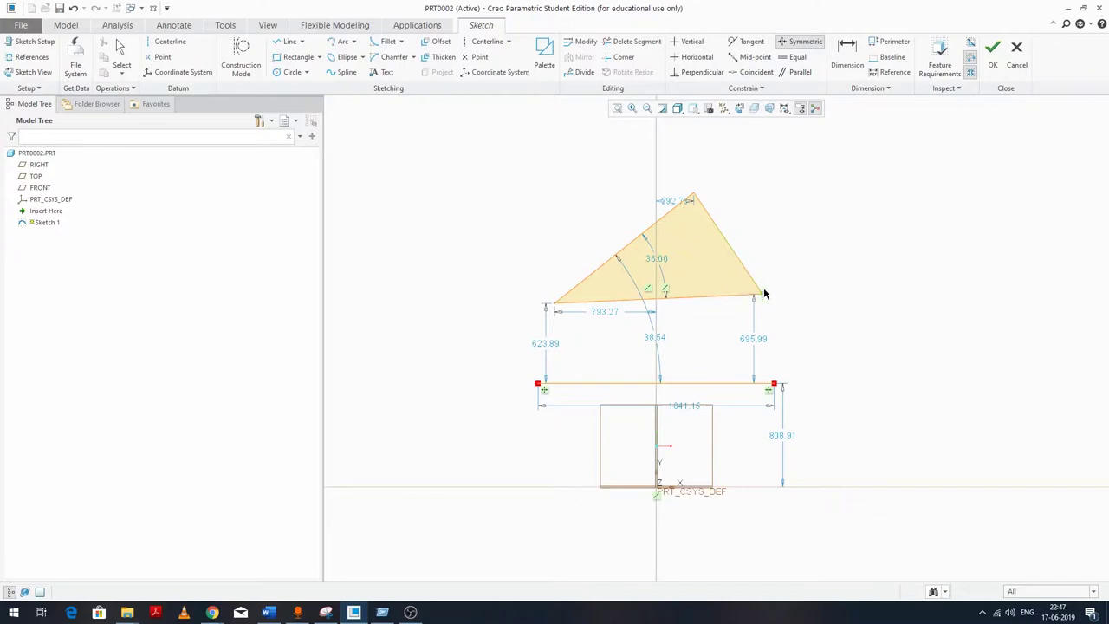
{"action": "left_click", "coordinate": [556, 305]}
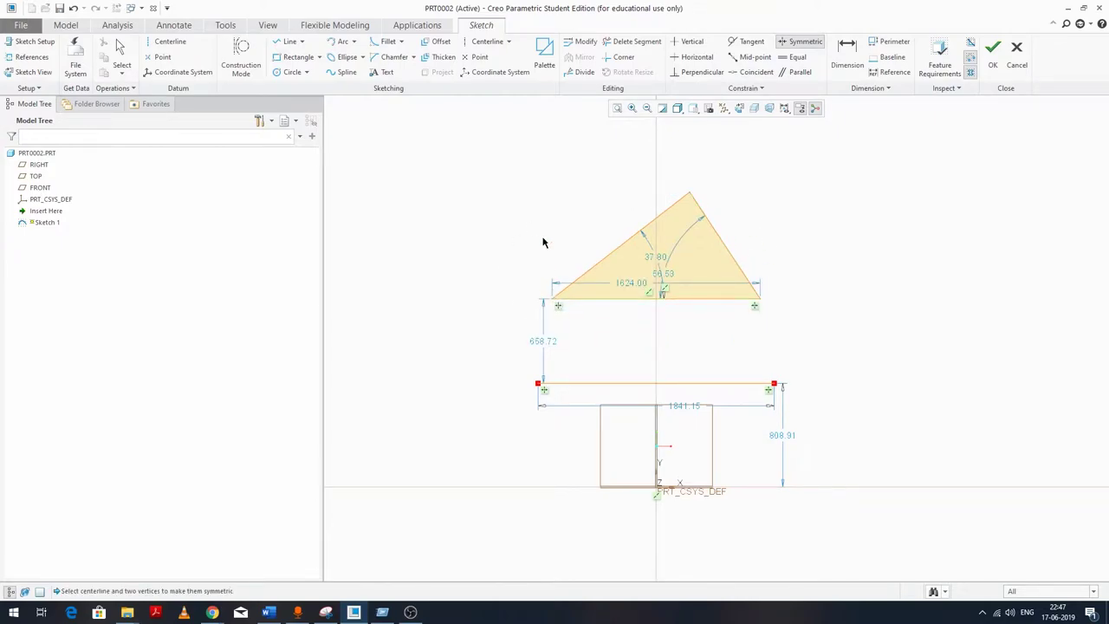
{"action": "middle_click", "coordinate": [738, 160]}
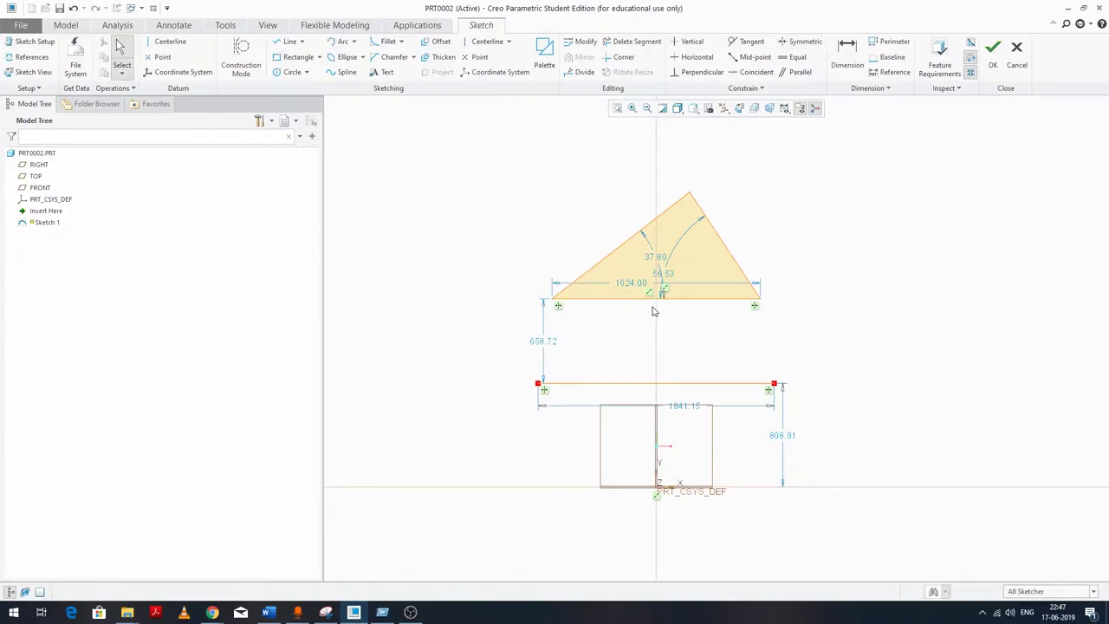
Replace the triangle's left side with a shorter line from the base's left vertex, ending about 507 from the centerline.
{"action": "scroll", "coordinate": [654, 310], "scroll_direction": "down", "scroll_amount": 2}
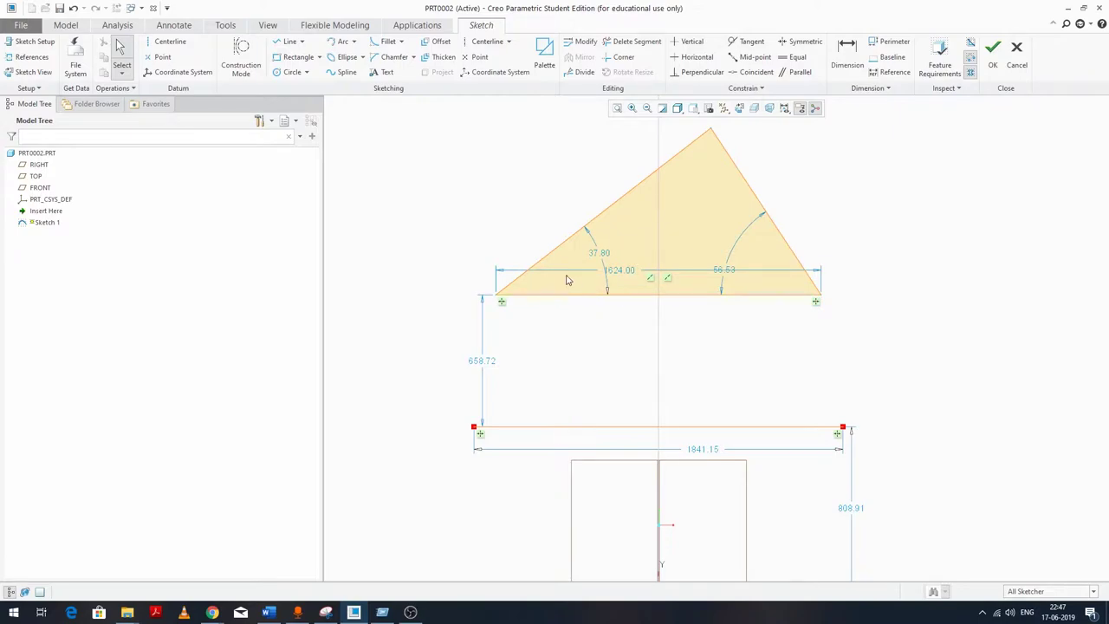
{"action": "scroll", "coordinate": [535, 282], "scroll_direction": "up", "scroll_amount": 2}
{"action": "left_click", "coordinate": [625, 208]}
{"action": "key", "text": "Delete"}
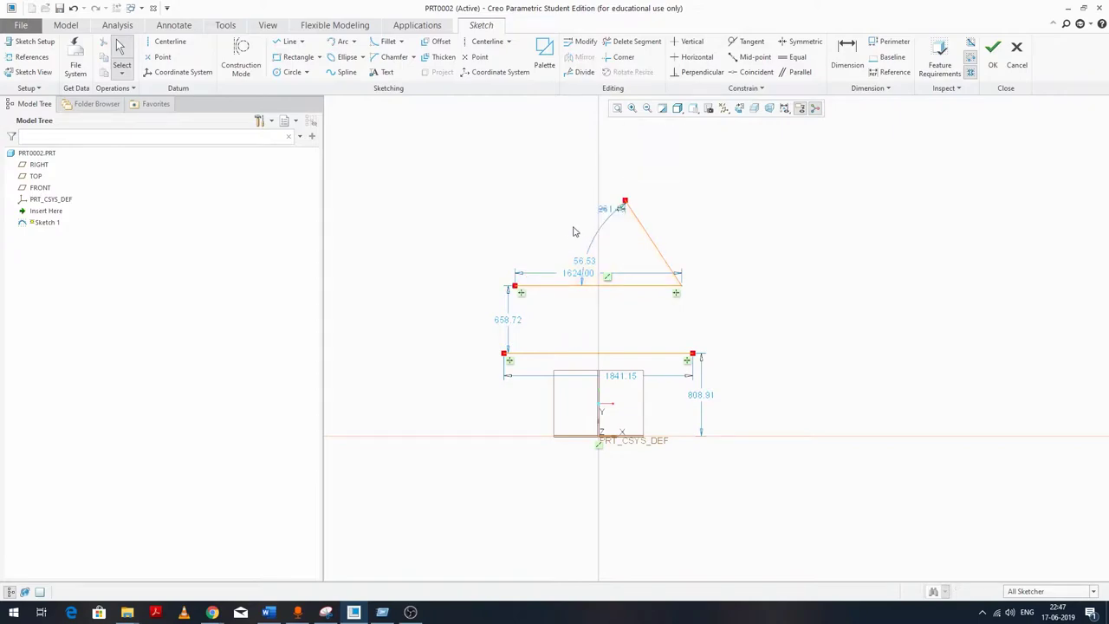
{"action": "left_click", "coordinate": [289, 41]}
{"action": "left_click", "coordinate": [515, 286]}
{"action": "left_click", "coordinate": [546, 220]}
{"action": "middle_click", "coordinate": [554, 179]}
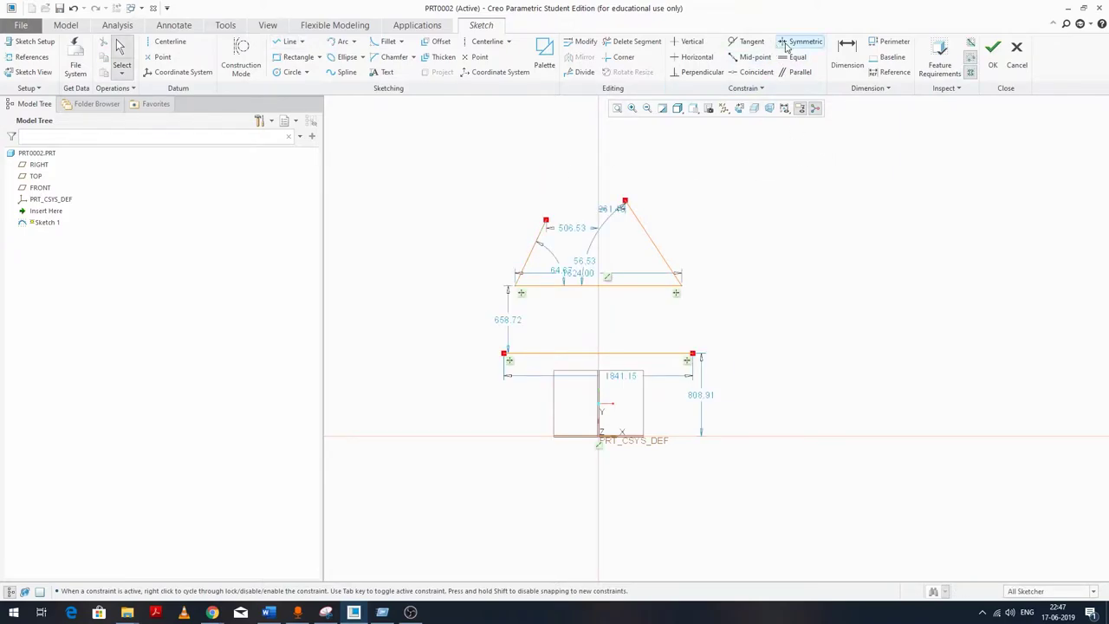
Apply a Symmetric constraint about the centerline to the upper endpoints of the two slanted side lines.
{"action": "left_click", "coordinate": [800, 42]}
{"action": "left_click", "coordinate": [596, 149]}
{"action": "left_click", "coordinate": [625, 201]}
{"action": "left_click", "coordinate": [546, 220]}
{"action": "middle_click", "coordinate": [694, 194]}
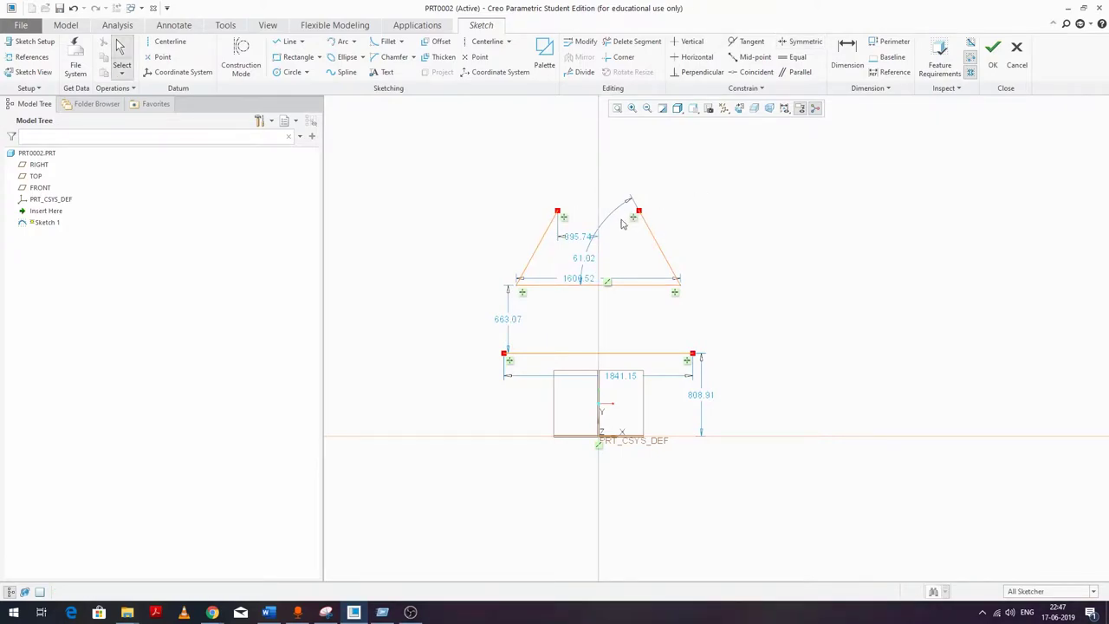
{"action": "scroll", "coordinate": [619, 218], "scroll_direction": "down", "scroll_amount": 3}
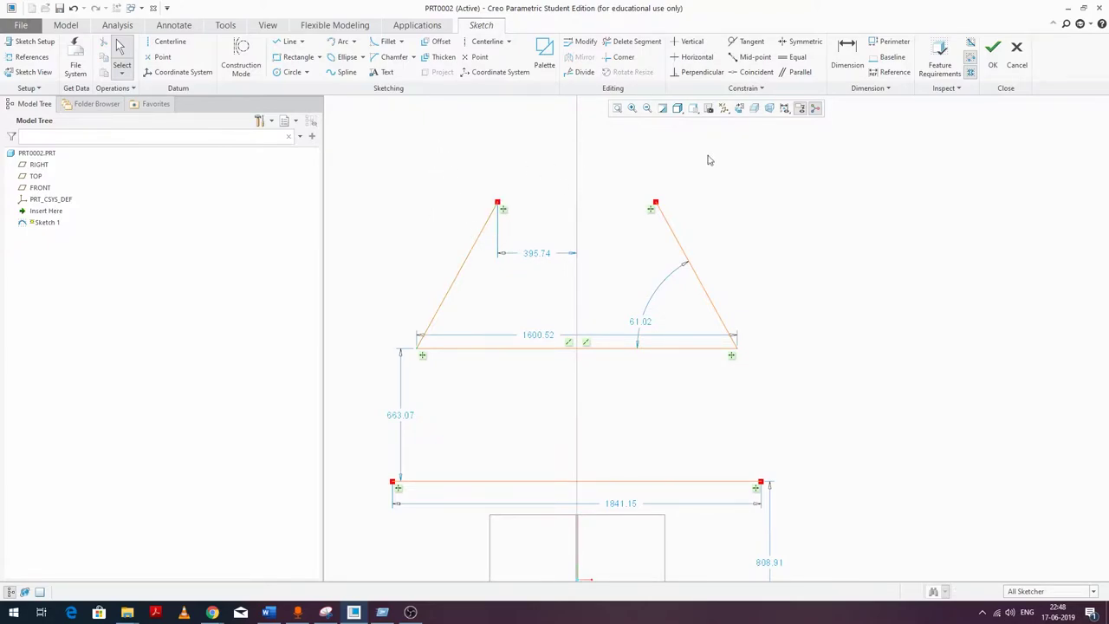
Delete the triangle's base and slanted sides and the long horizontal line beneath it.
{"action": "scroll", "coordinate": [638, 218], "scroll_direction": "down", "scroll_amount": 4}
{"action": "scroll", "coordinate": [637, 306], "scroll_direction": "up", "scroll_amount": 4}
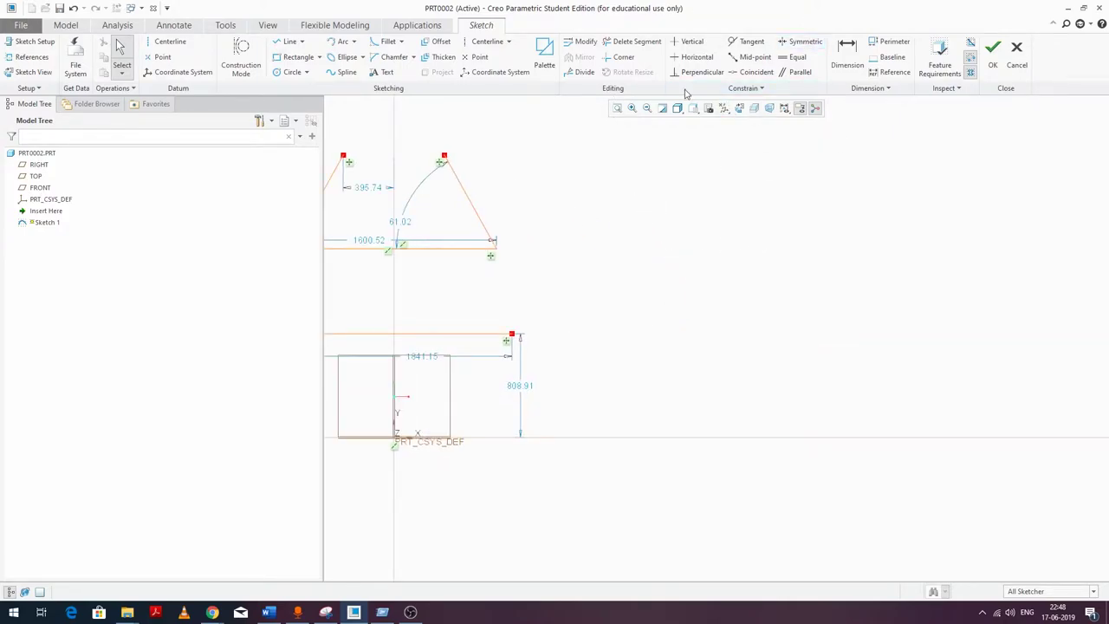
{"action": "scroll", "coordinate": [690, 216], "scroll_direction": "down", "scroll_amount": 2}
{"action": "scroll", "coordinate": [575, 286], "scroll_direction": "up", "scroll_amount": 2}
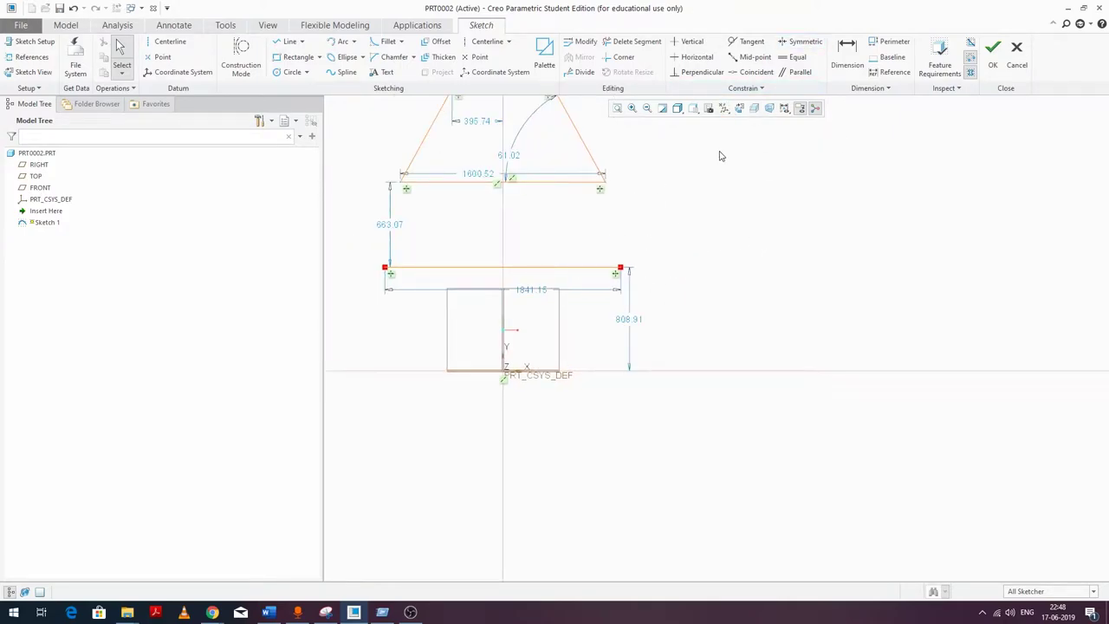
{"action": "scroll", "coordinate": [637, 309], "scroll_direction": "down", "scroll_amount": 1}
{"action": "left_click_drag", "start_coordinate": [665, 246], "coordinate": [713, 328]}
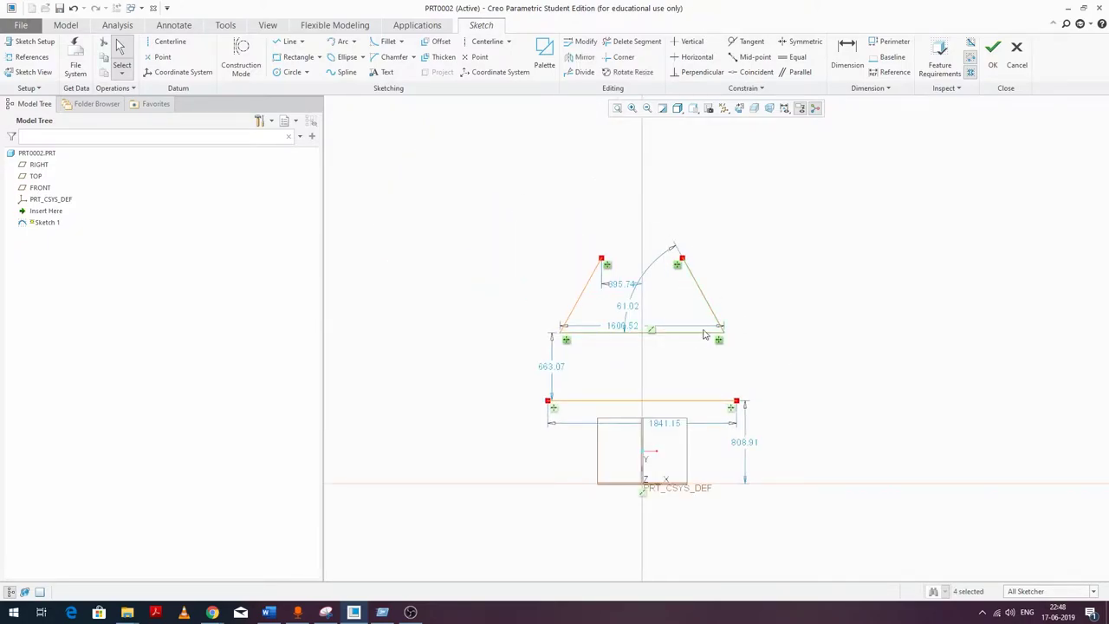
{"action": "key", "text": "Delete"}
{"action": "left_click_drag", "start_coordinate": [500, 205], "coordinate": [606, 355]}
{"action": "key", "text": "Delete"}
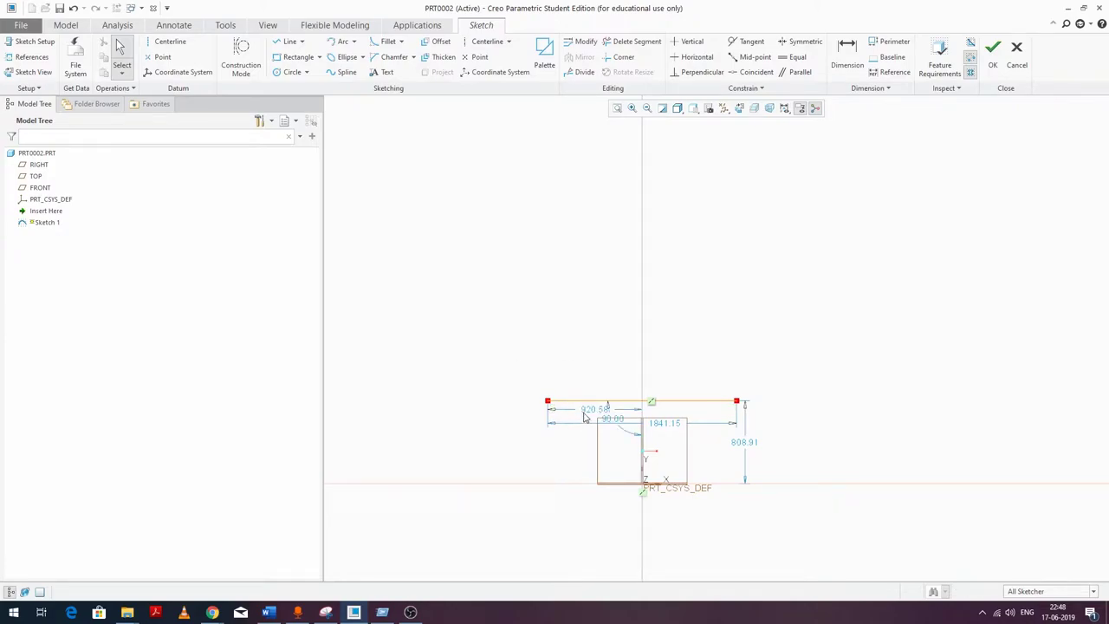
{"action": "key", "text": "Delete"}
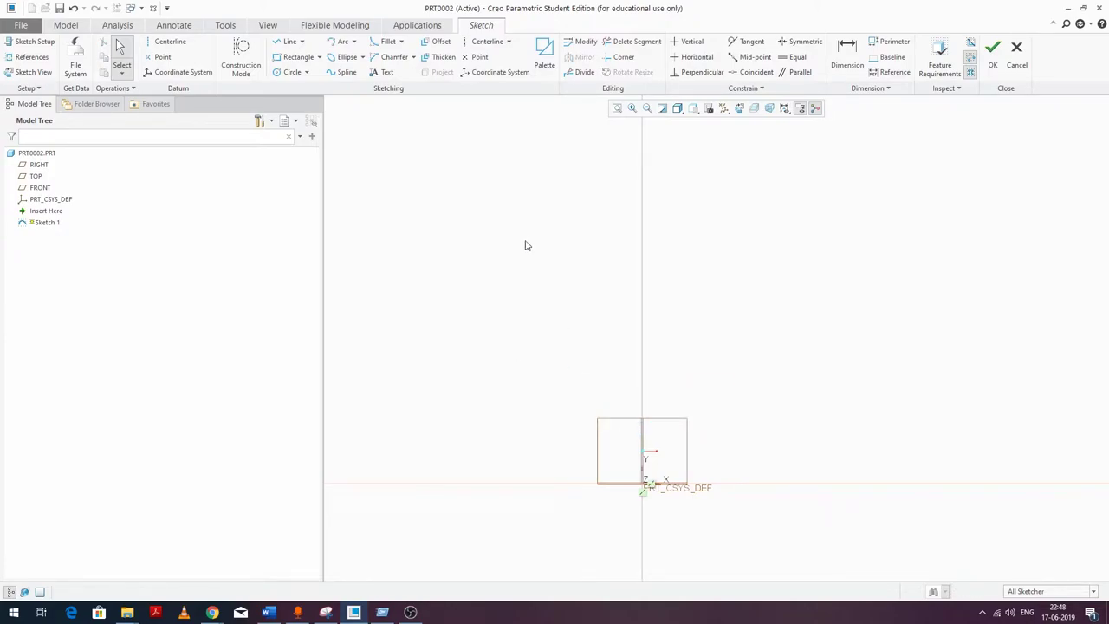
Sketch two slanted lines left of the vertical centerline, the upper ending about 528 and the lower about 584 from it.
{"action": "left_click", "coordinate": [289, 42]}
{"action": "left_click", "coordinate": [477, 292]}
{"action": "left_click", "coordinate": [588, 258]}
{"action": "middle_click", "coordinate": [597, 168]}
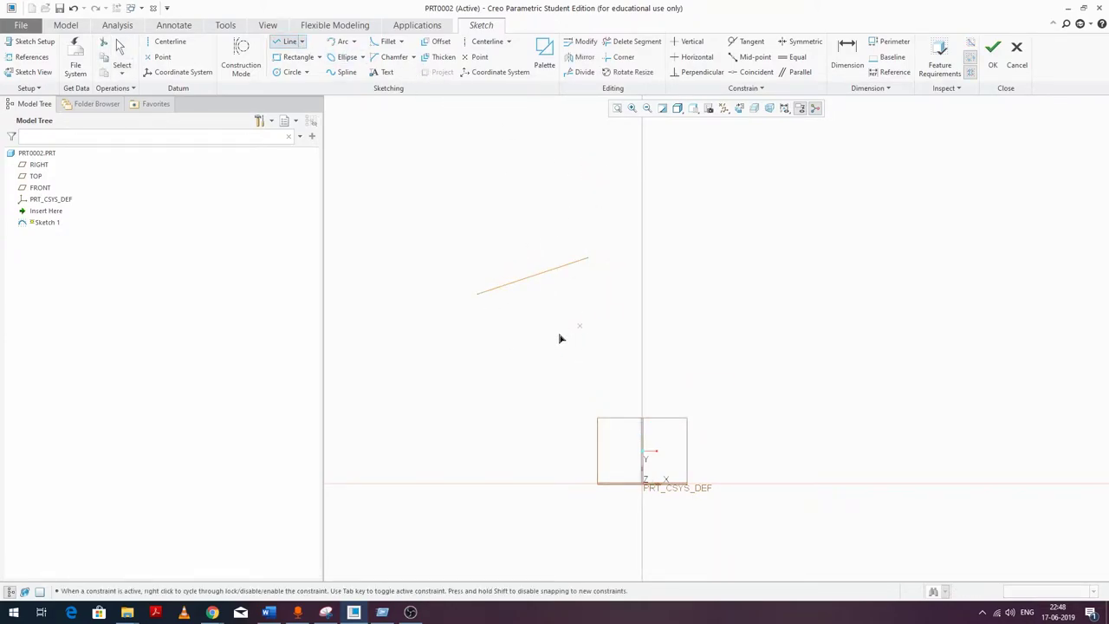
{"action": "left_click", "coordinate": [583, 308]}
{"action": "middle_click", "coordinate": [675, 260]}
Sketch a downward-sloping line right of the vertical centerline, with its near end about 790 from it.
{"action": "left_click", "coordinate": [722, 249]}
{"action": "left_click", "coordinate": [796, 280]}
{"action": "middle_click", "coordinate": [837, 202]}
{"action": "middle_click", "coordinate": [840, 192]}
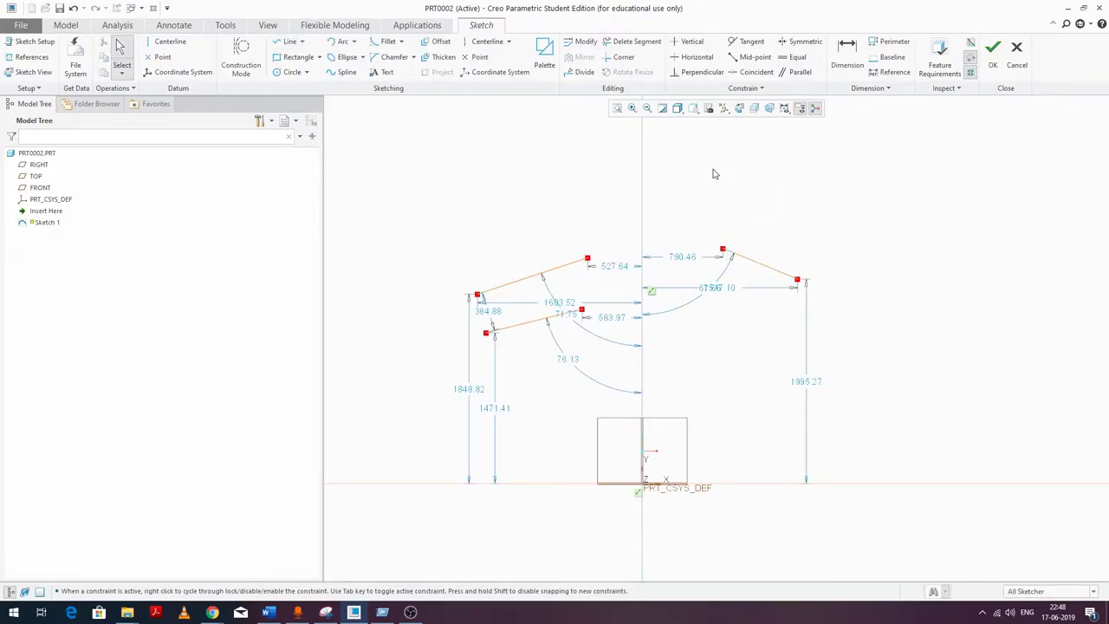
Apply an Equal constraint between the line right of the centerline and the upper line left of it.
{"action": "left_click", "coordinate": [797, 57]}
{"action": "left_click", "coordinate": [779, 273]}
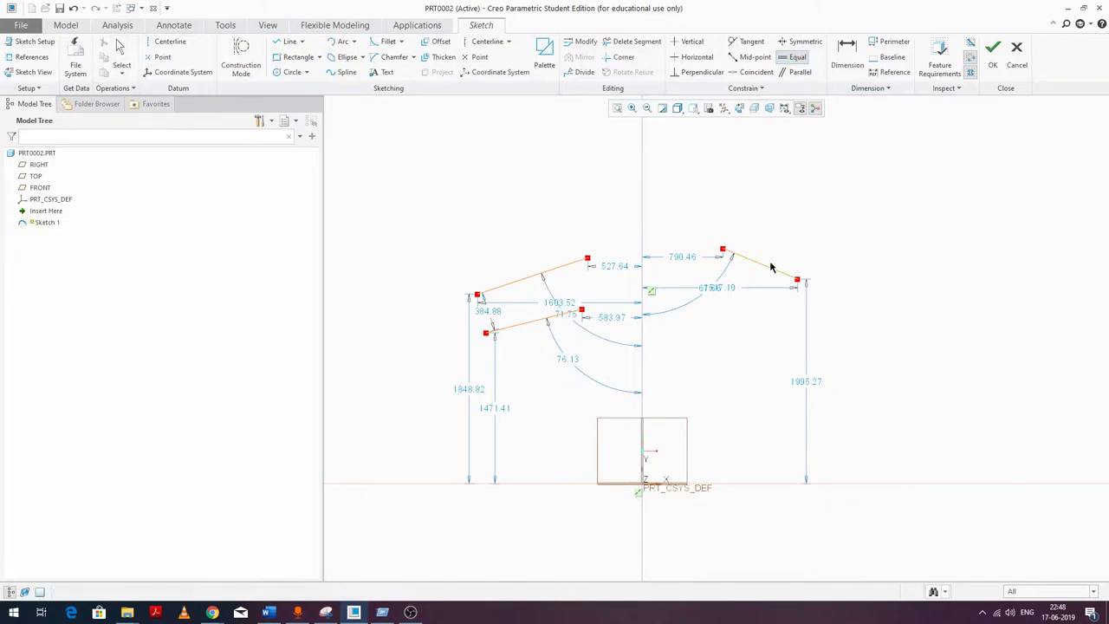
{"action": "left_click", "coordinate": [538, 276]}
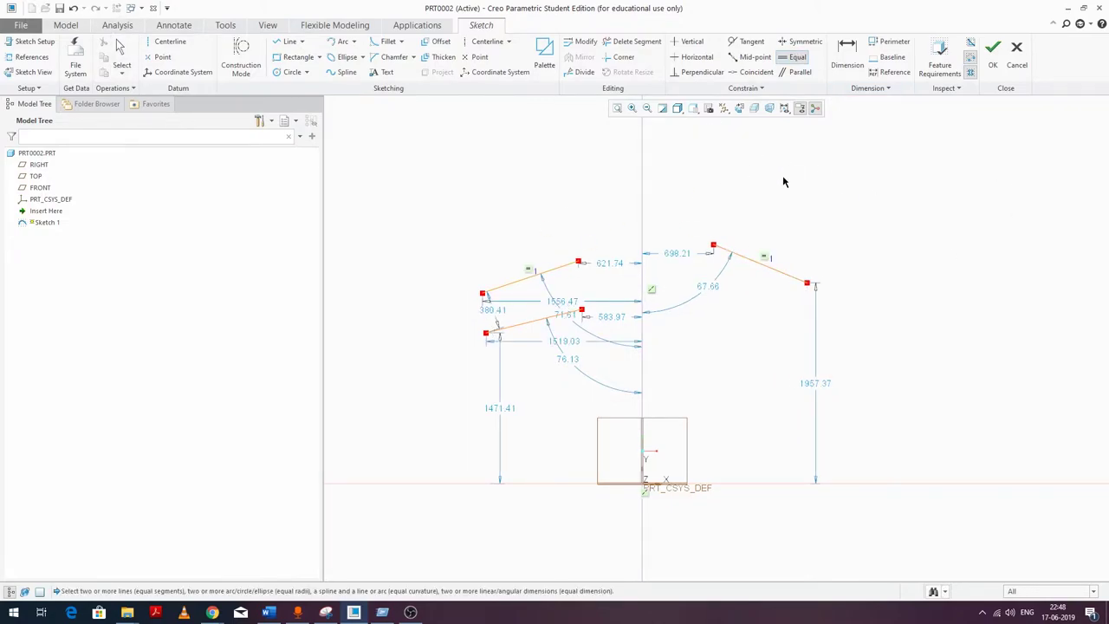
{"action": "middle_click", "coordinate": [596, 216]}
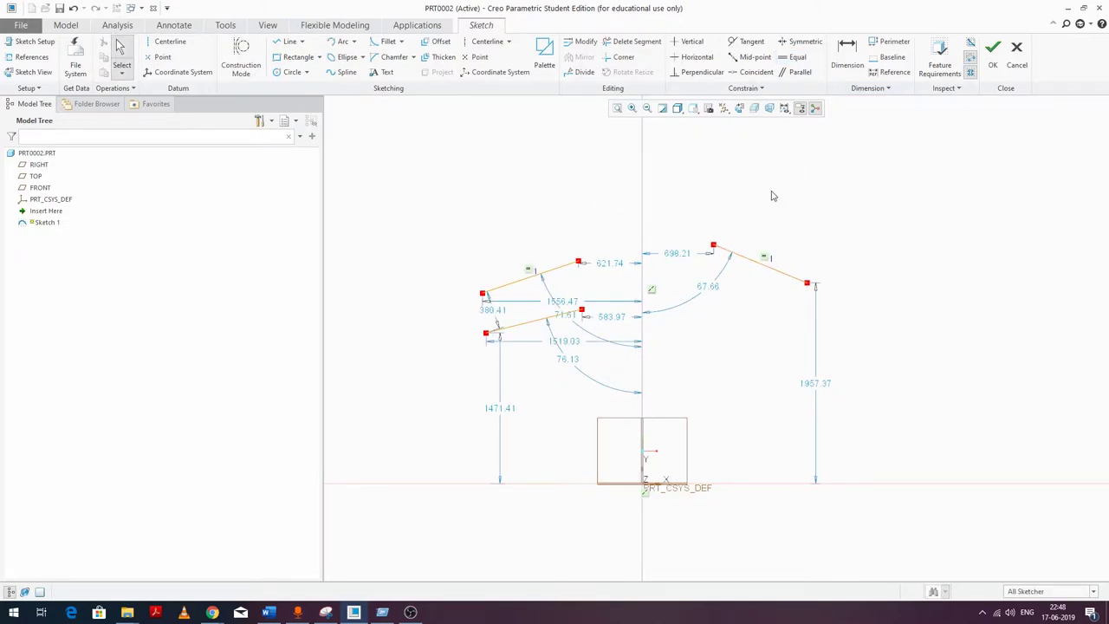
Apply Parallel constraints to the two lines left of the centerline and align the line on its right parallel to them.
{"action": "left_click", "coordinate": [801, 75]}
{"action": "left_click", "coordinate": [550, 279]}
{"action": "left_click", "coordinate": [545, 321]}
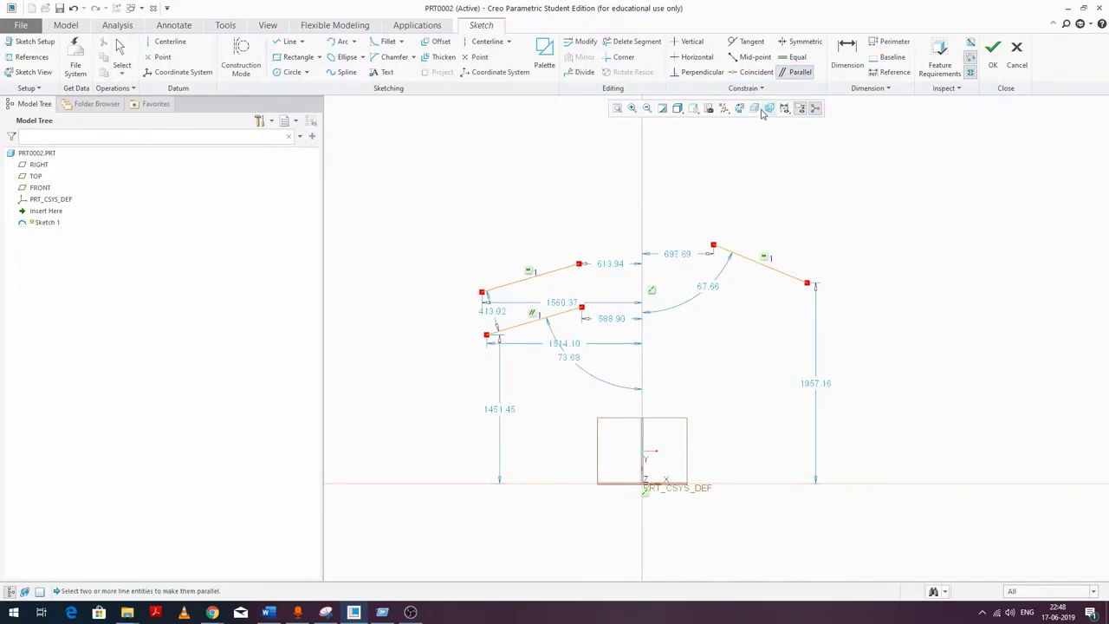
{"action": "middle_click", "coordinate": [906, 260]}
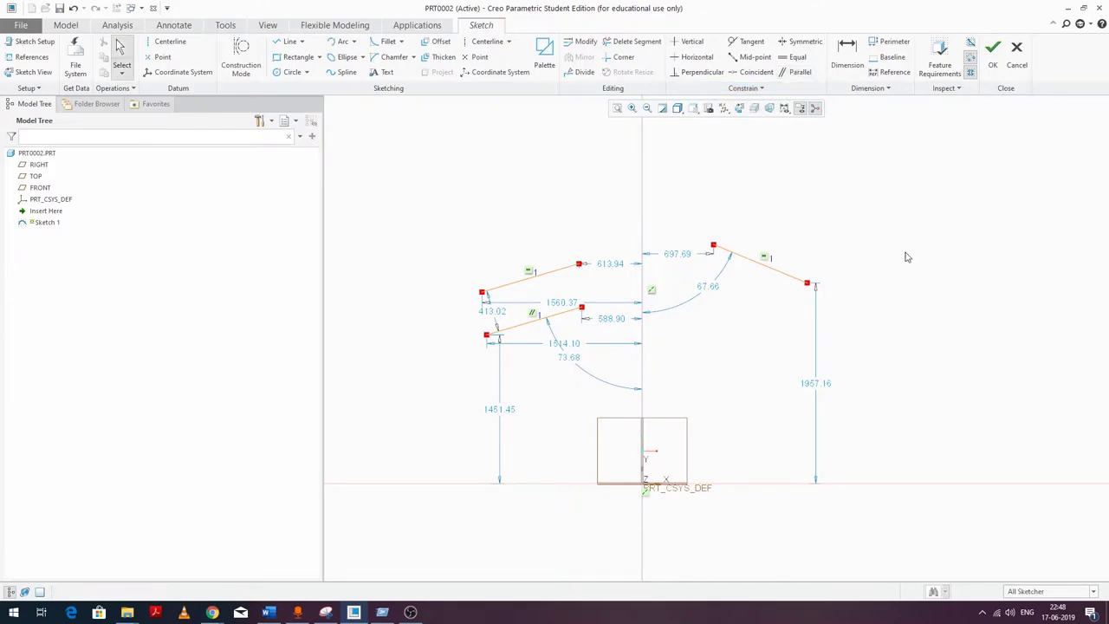
{"action": "left_click", "coordinate": [791, 72]}
{"action": "left_click", "coordinate": [733, 253]}
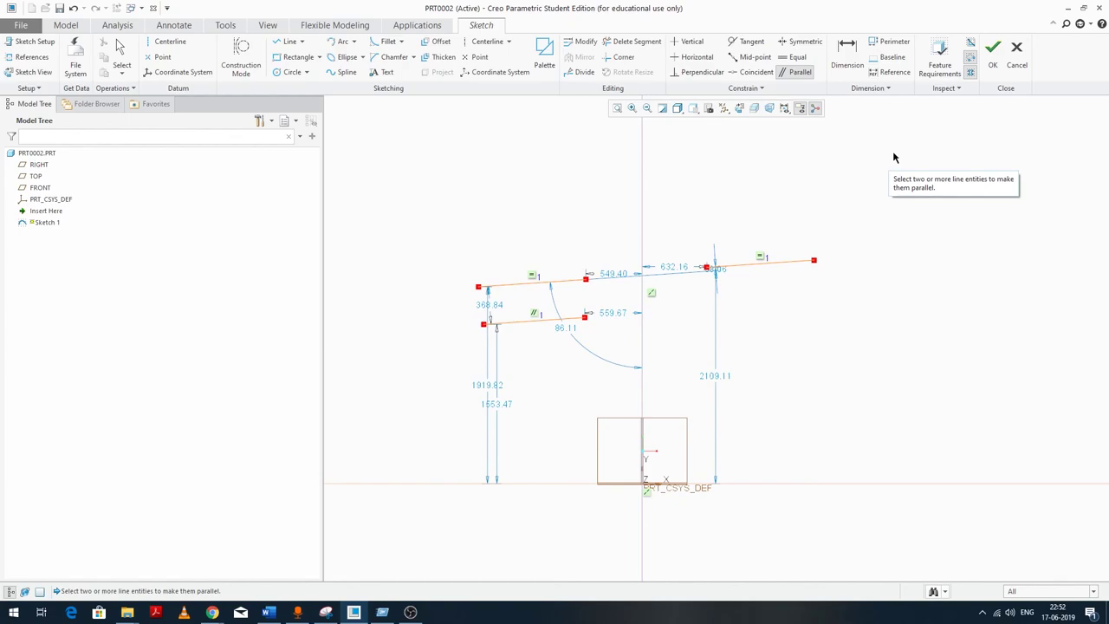
{"action": "left_click", "coordinate": [982, 613]}
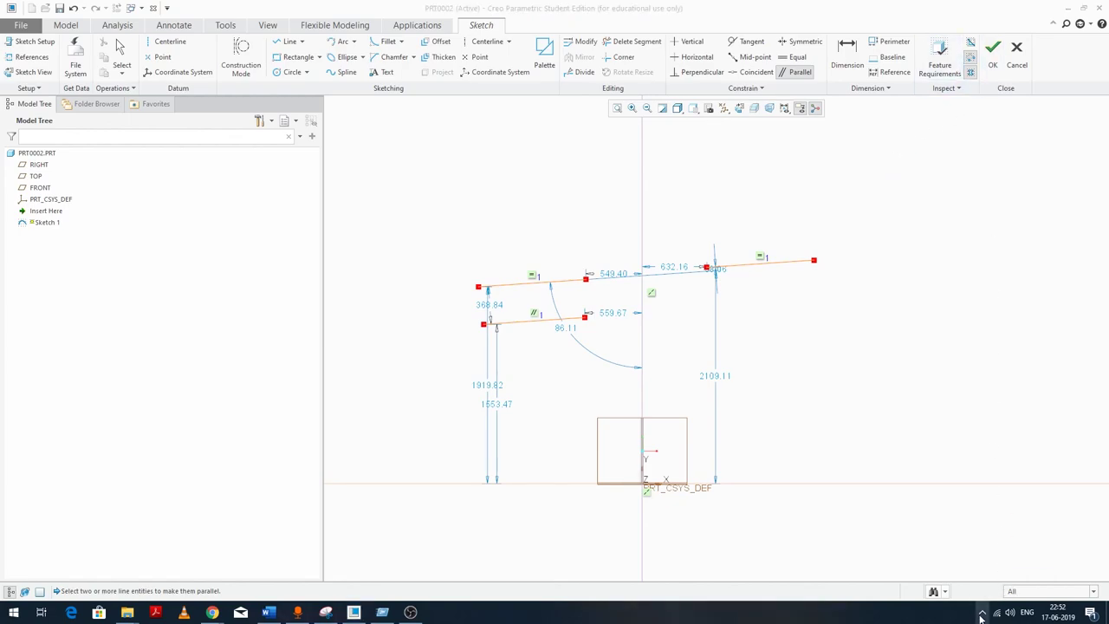
{"action": "right_click", "coordinate": [948, 566]}
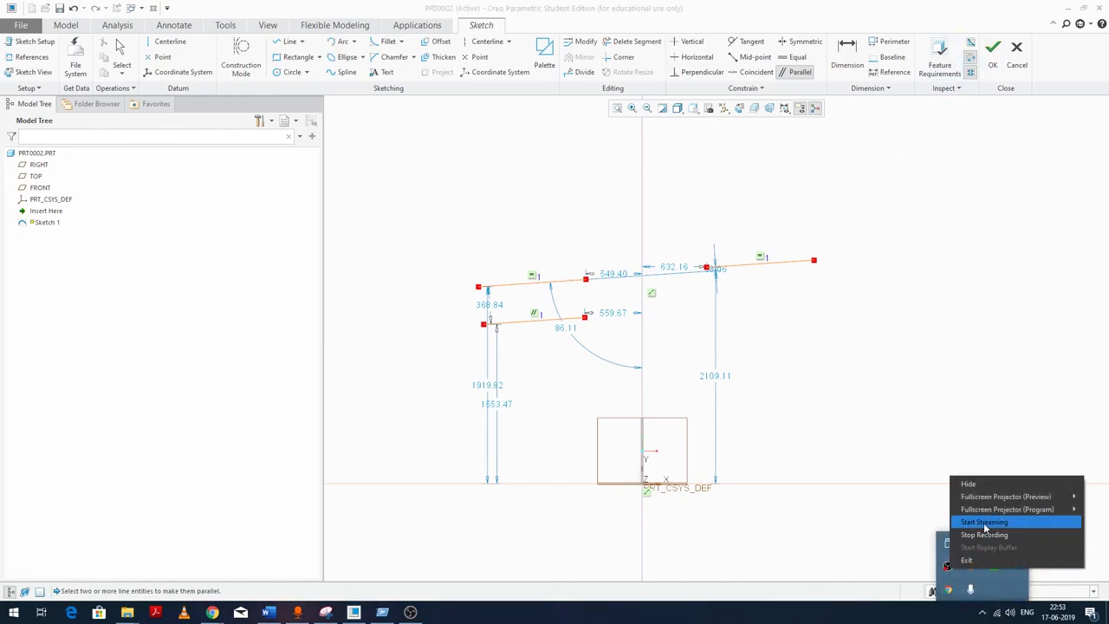